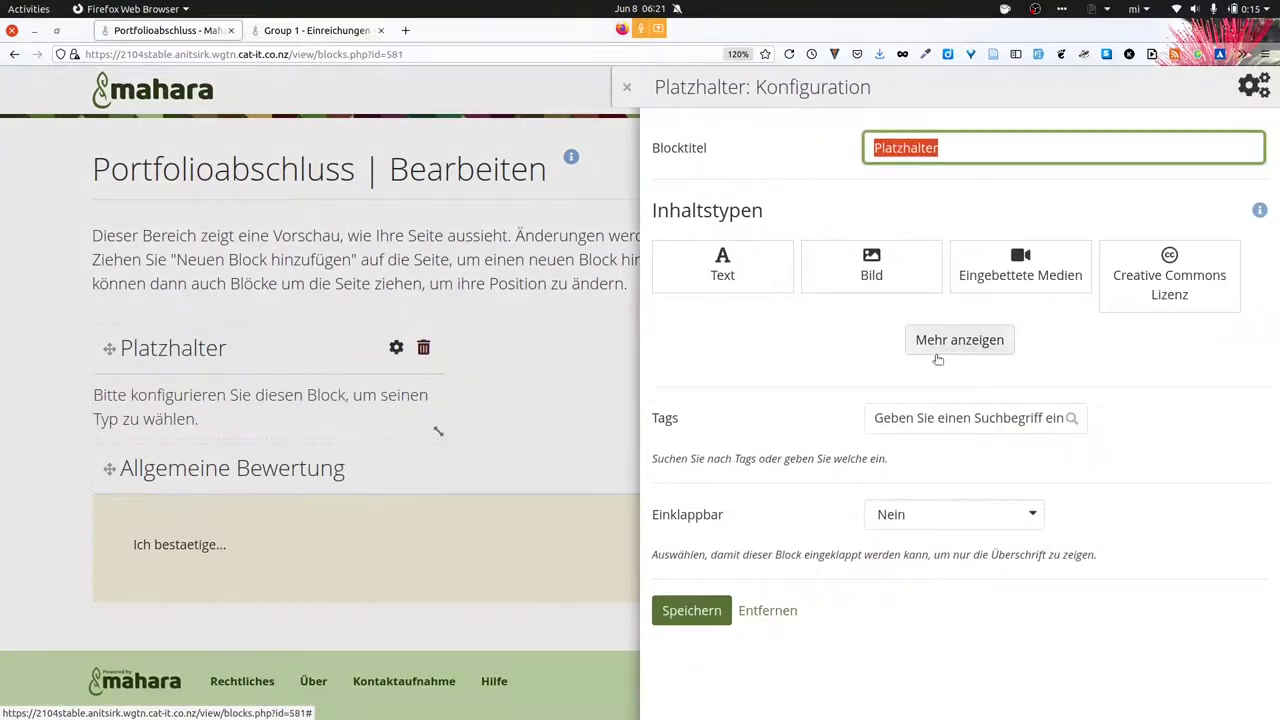
Turn the placeholder into a Portfolioprüfung block titled 'Audit'
left_click(937, 340)
left_click(740, 374)
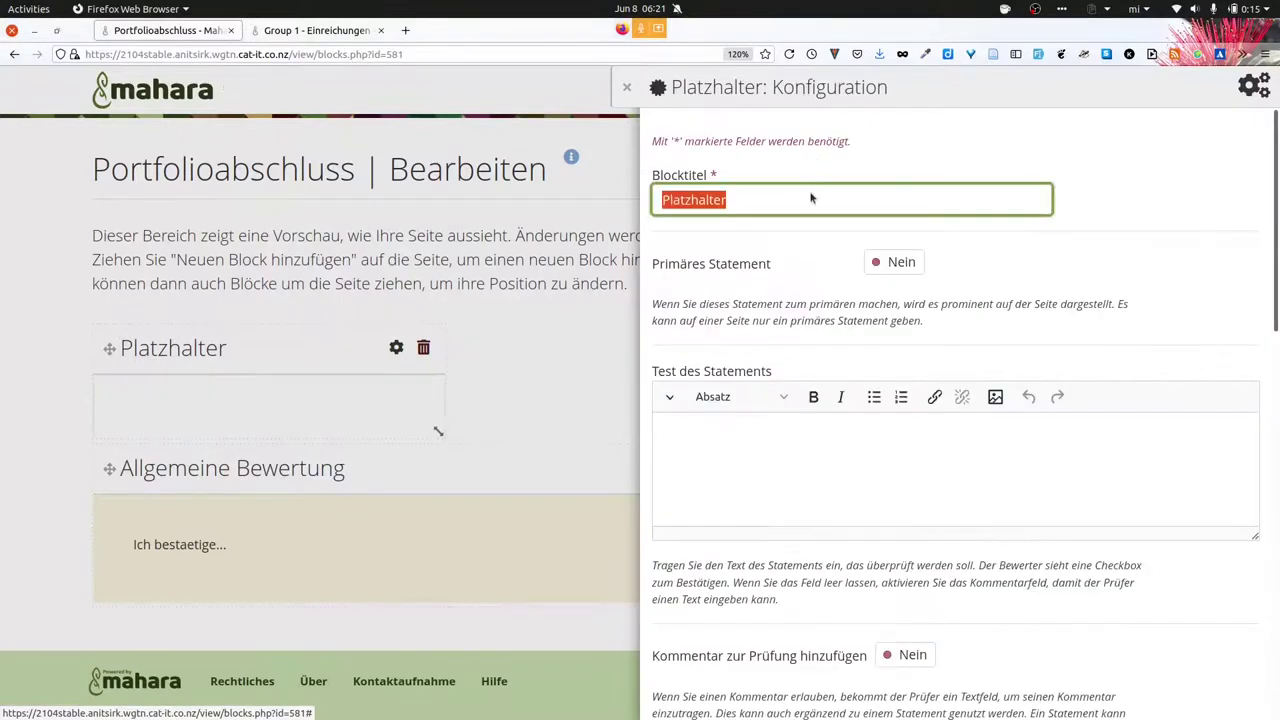
type("Audit")
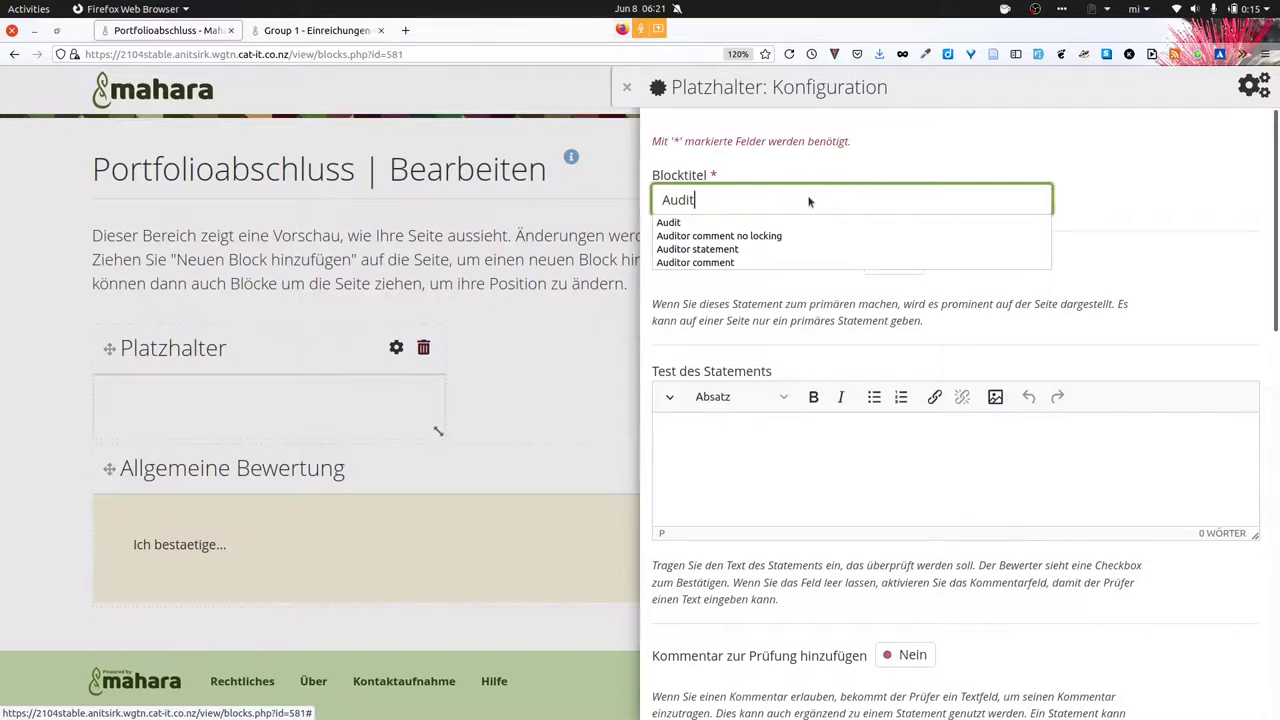
left_click(878, 489)
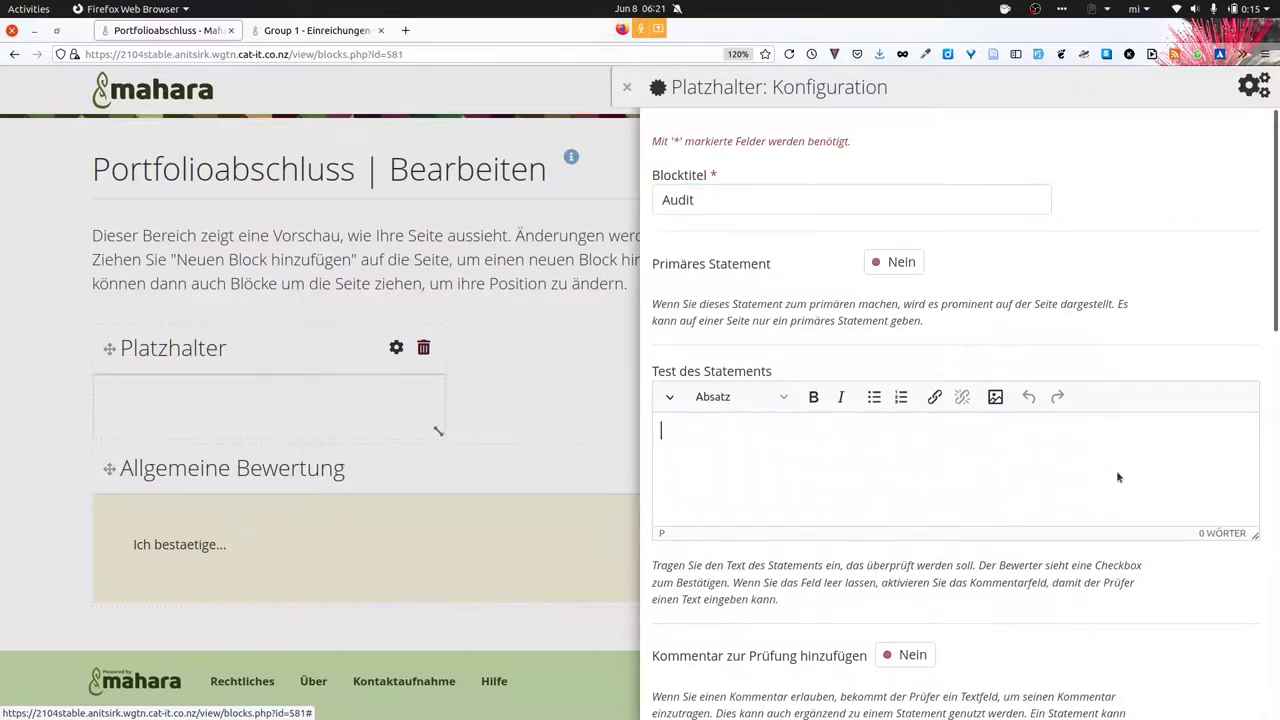
scroll(1153, 568, "down", 5)
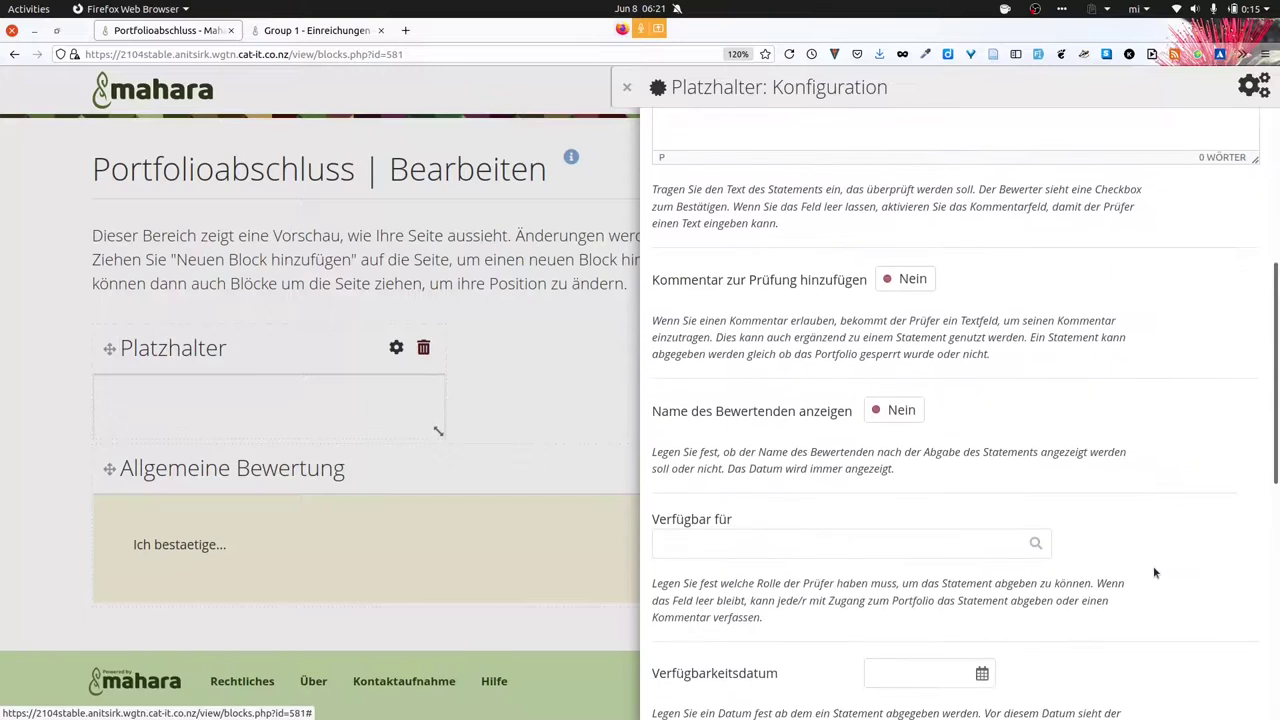
Allow reviewer comments and limit submitting the statement to the Bewerter/in role
left_click(903, 279)
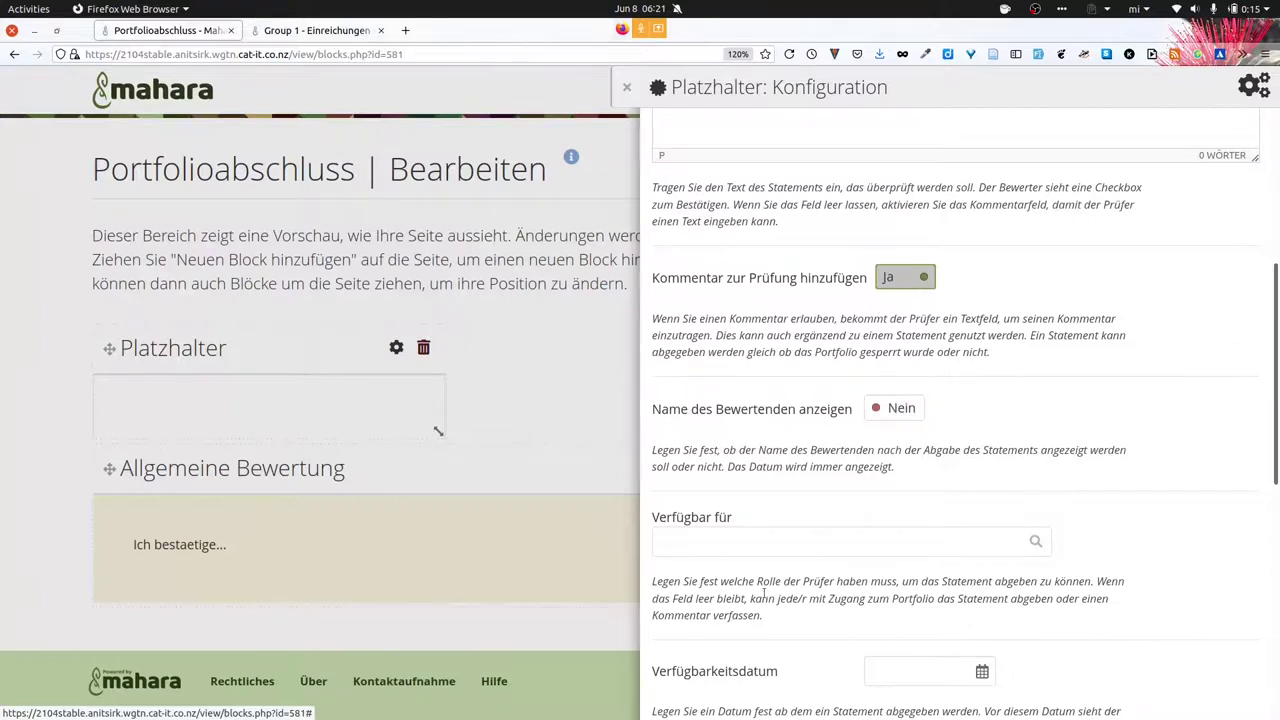
left_click(718, 543)
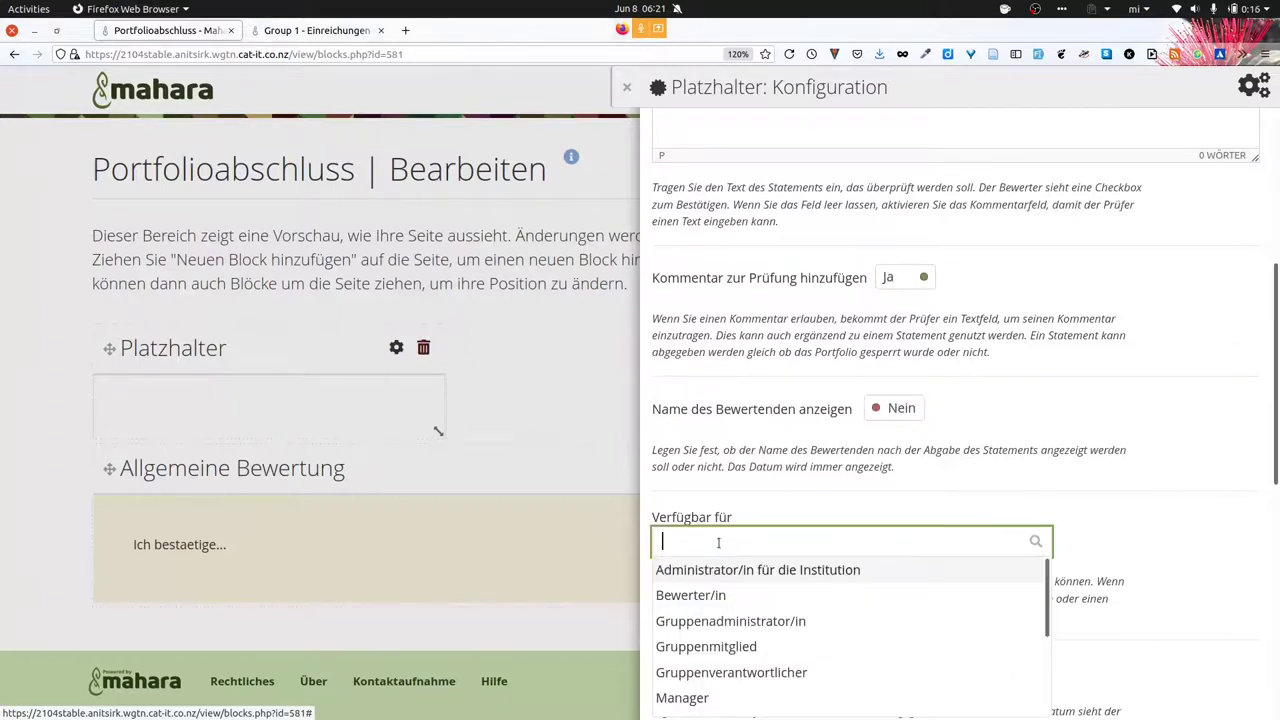
type("be")
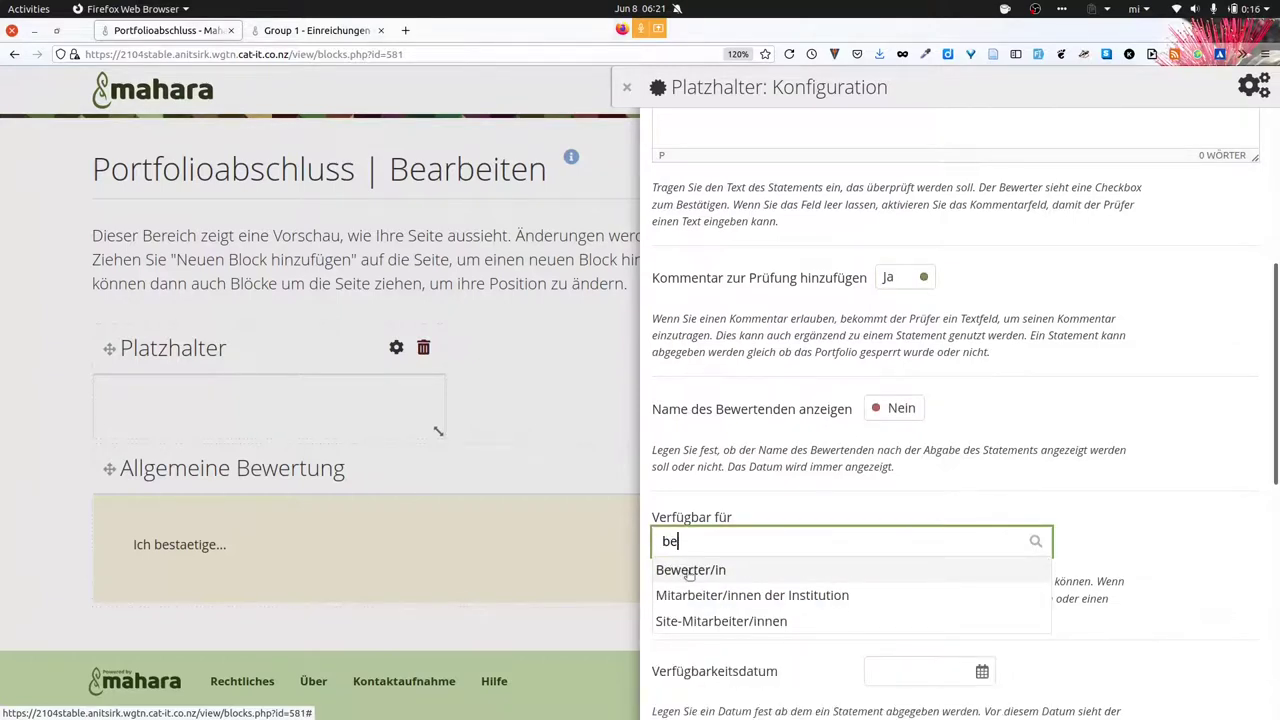
left_click(689, 571)
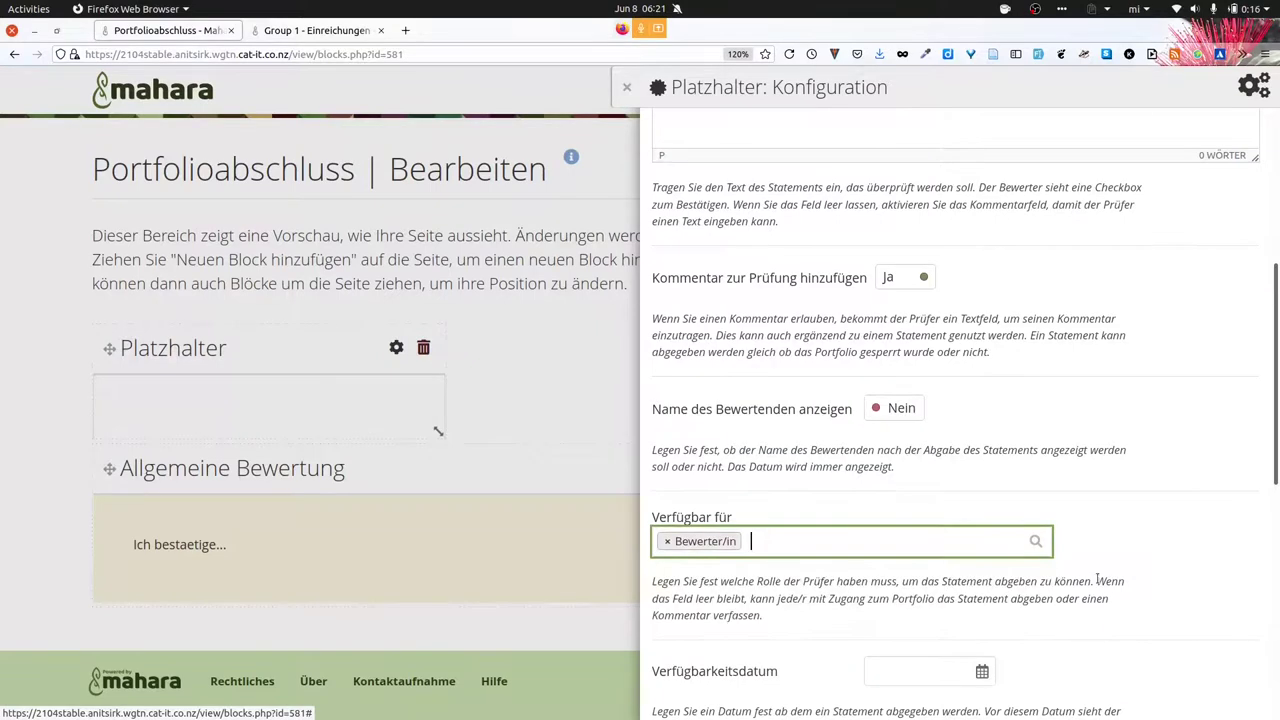
Turn on author notification, let Site-Administrator/in reset the statement, and save the block
scroll(1097, 580, "down", 10)
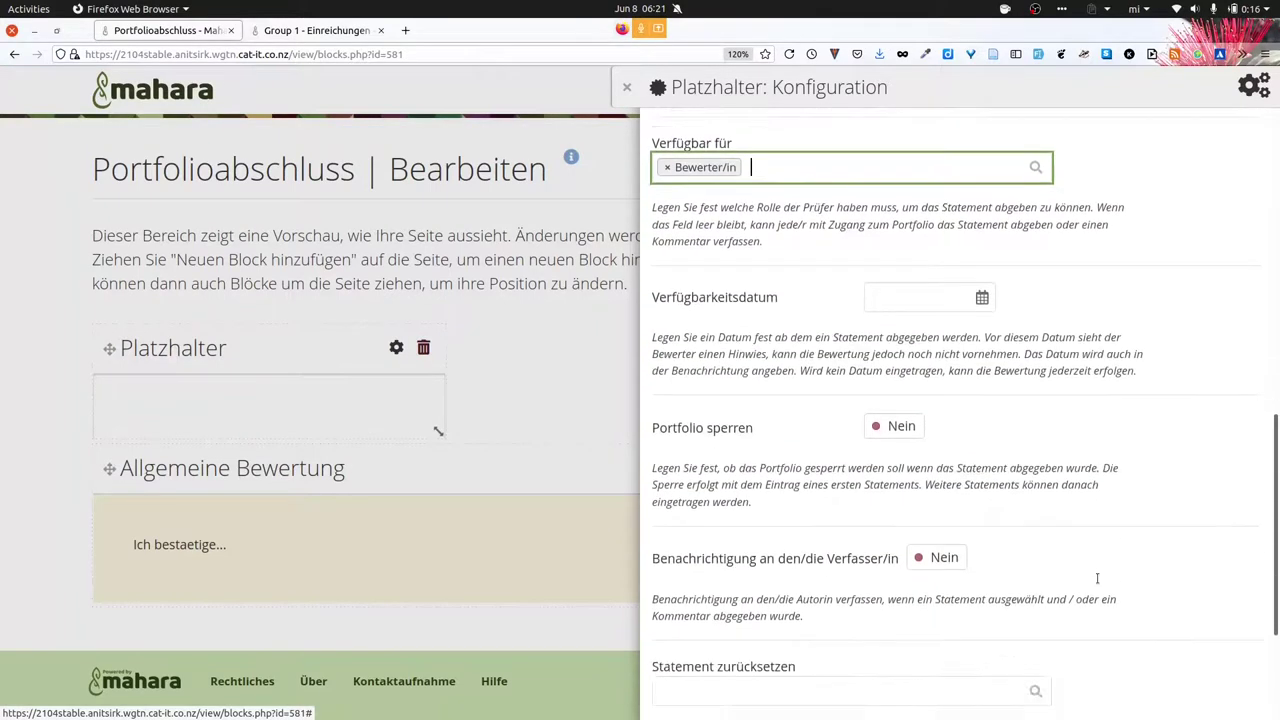
left_click(937, 391)
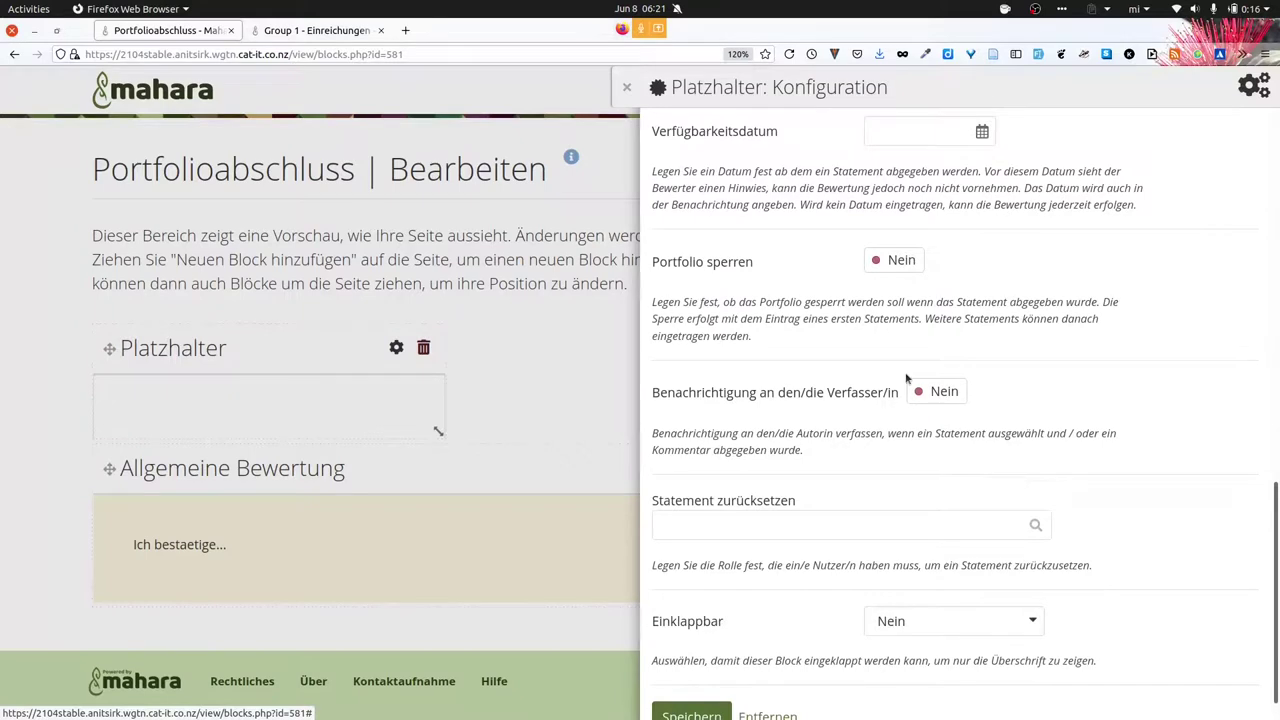
left_click(691, 516)
type("site")
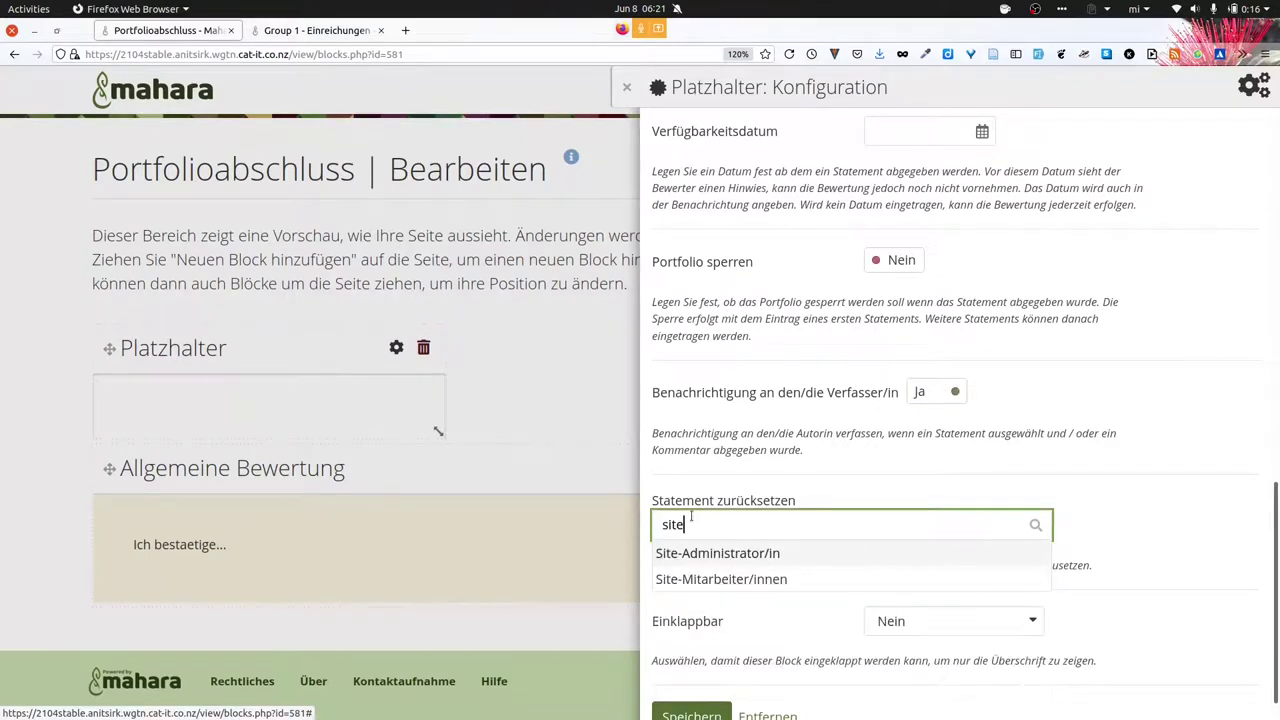
left_click(693, 554)
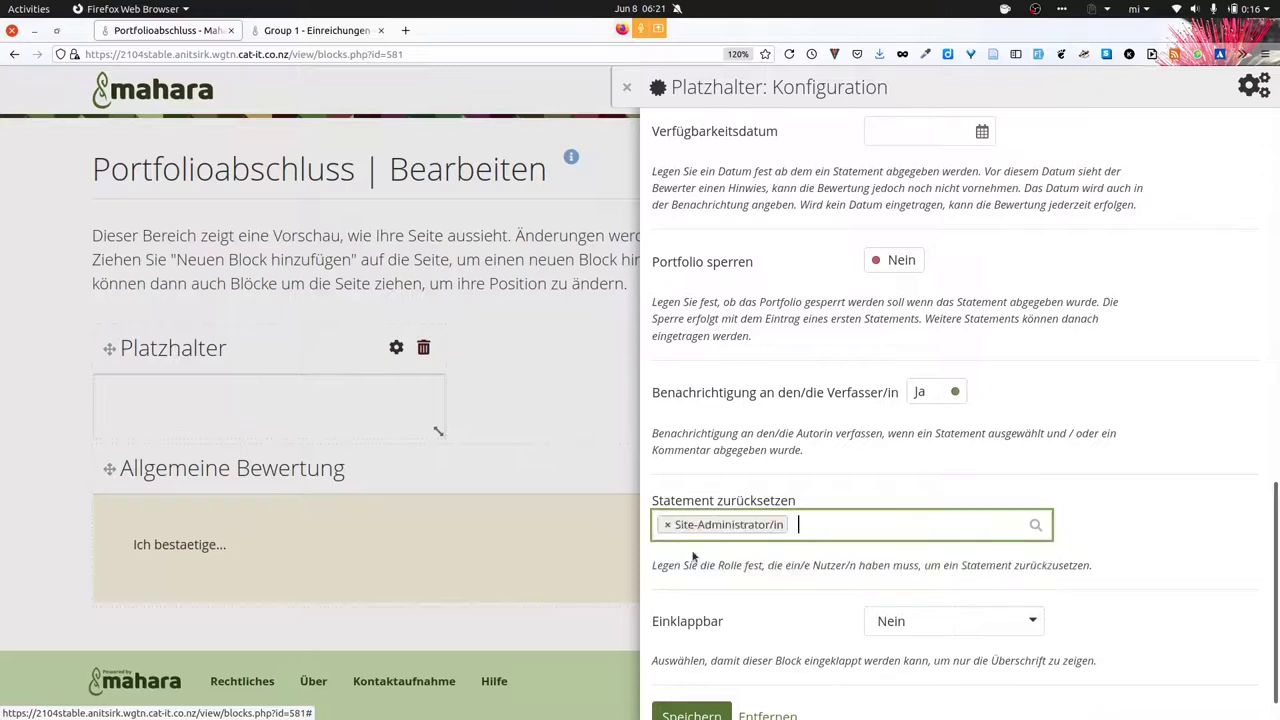
left_click(691, 715)
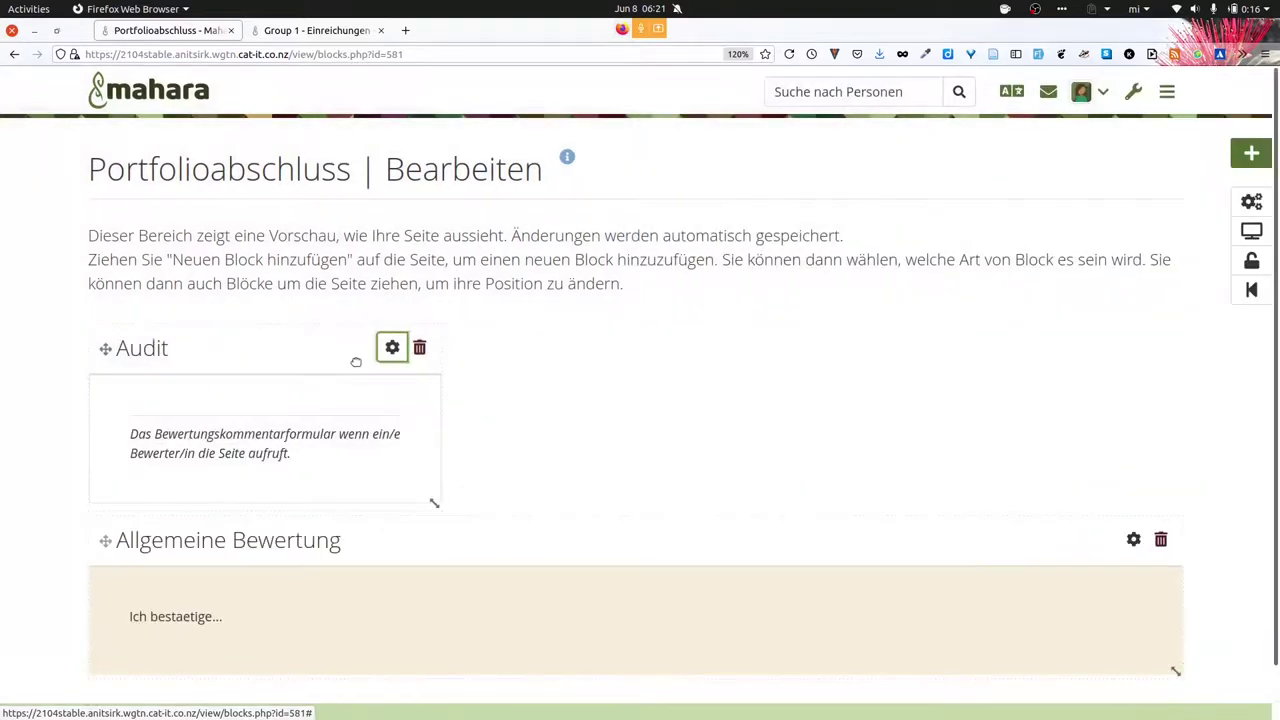
scroll(357, 363, "down", 2)
Move the Audit block below Allgemeine Bewertung, widen it to half the page, and display the page
left_click_drag(283, 281, 289, 540)
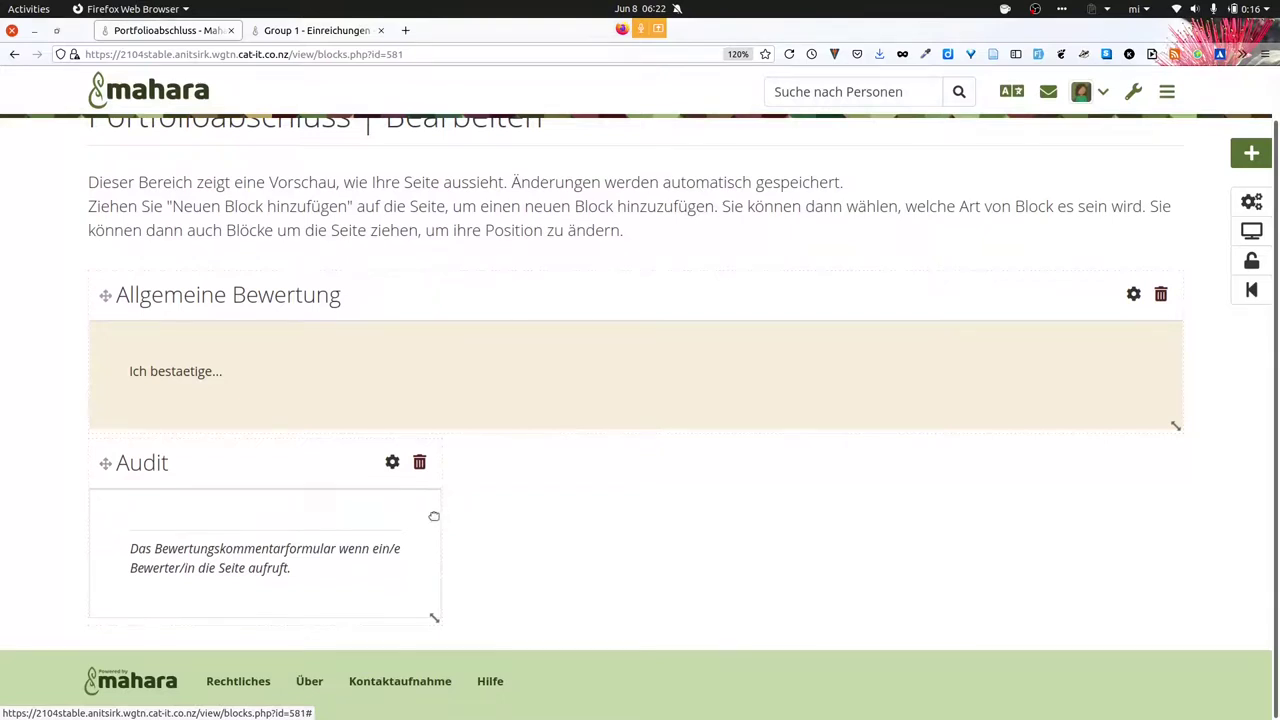
left_click_drag(431, 515, 726, 523)
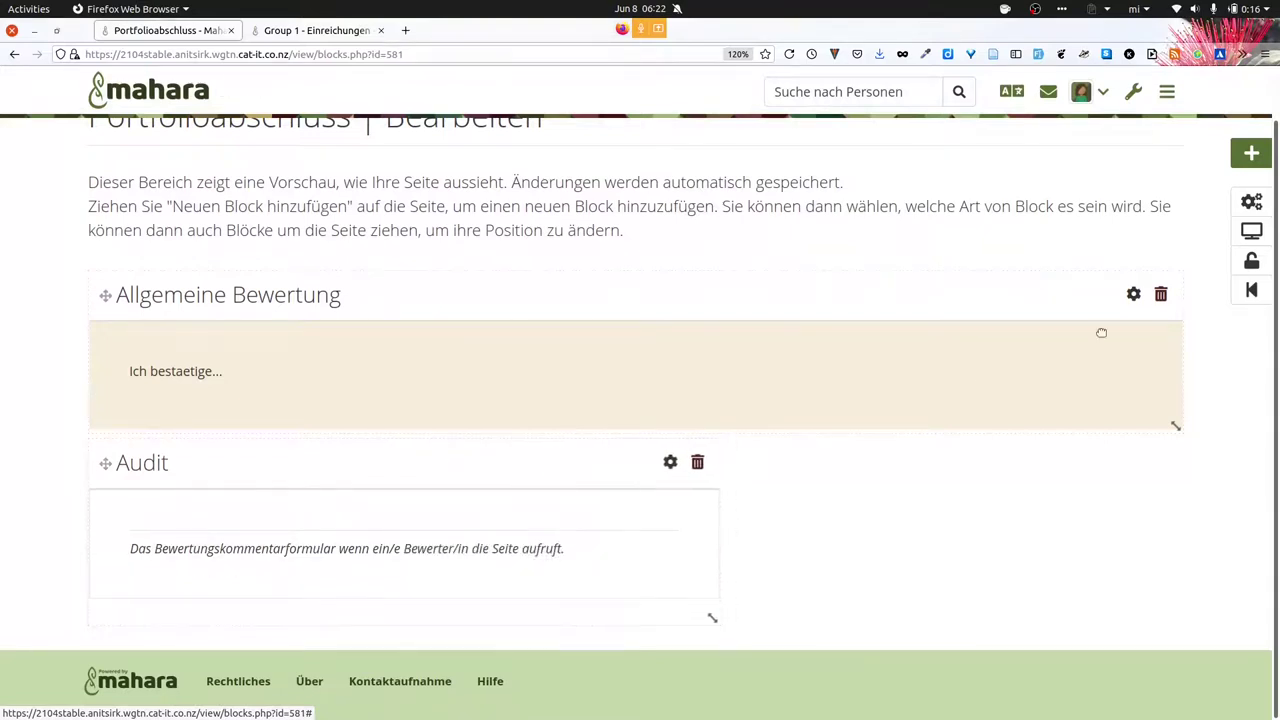
left_click(1254, 230)
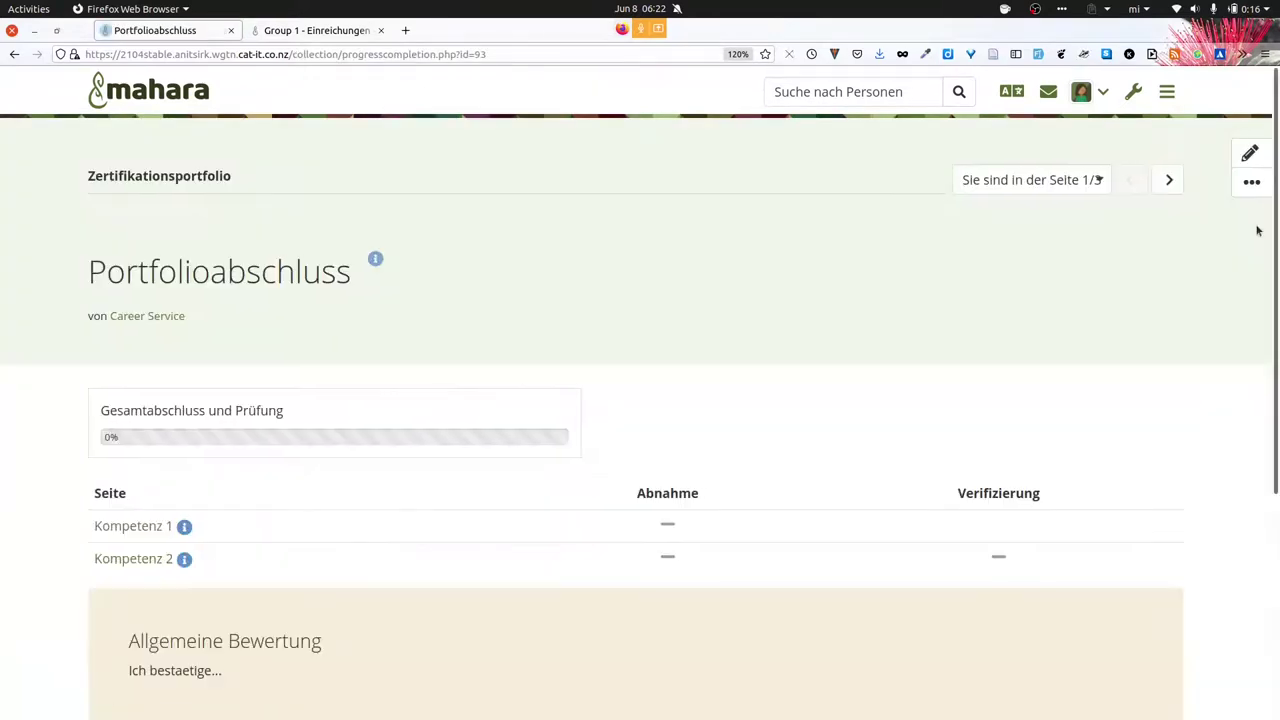
Scroll through the finished Portfolioabschluss page, then switch to the other browser window
scroll(1266, 504, "down", 3)
scroll(1266, 504, "down", 1)
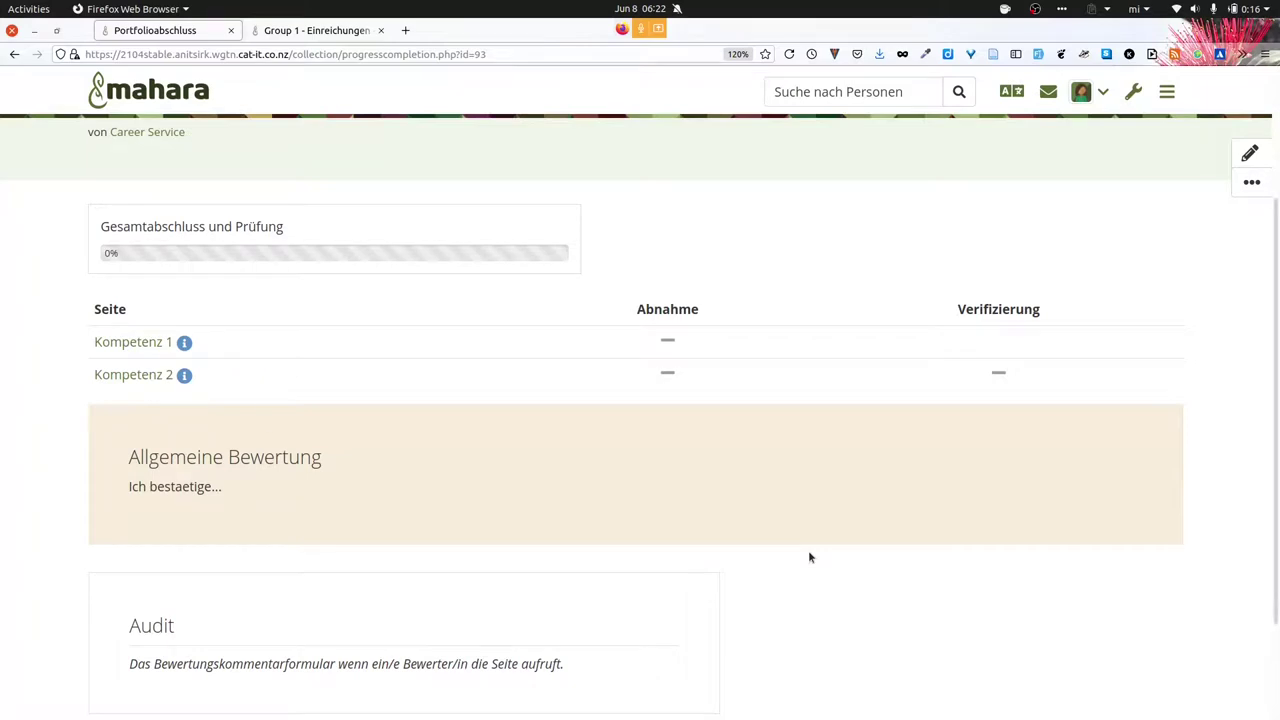
key("alt+Tab")
key("alt+Tab")
key("alt+Tab")
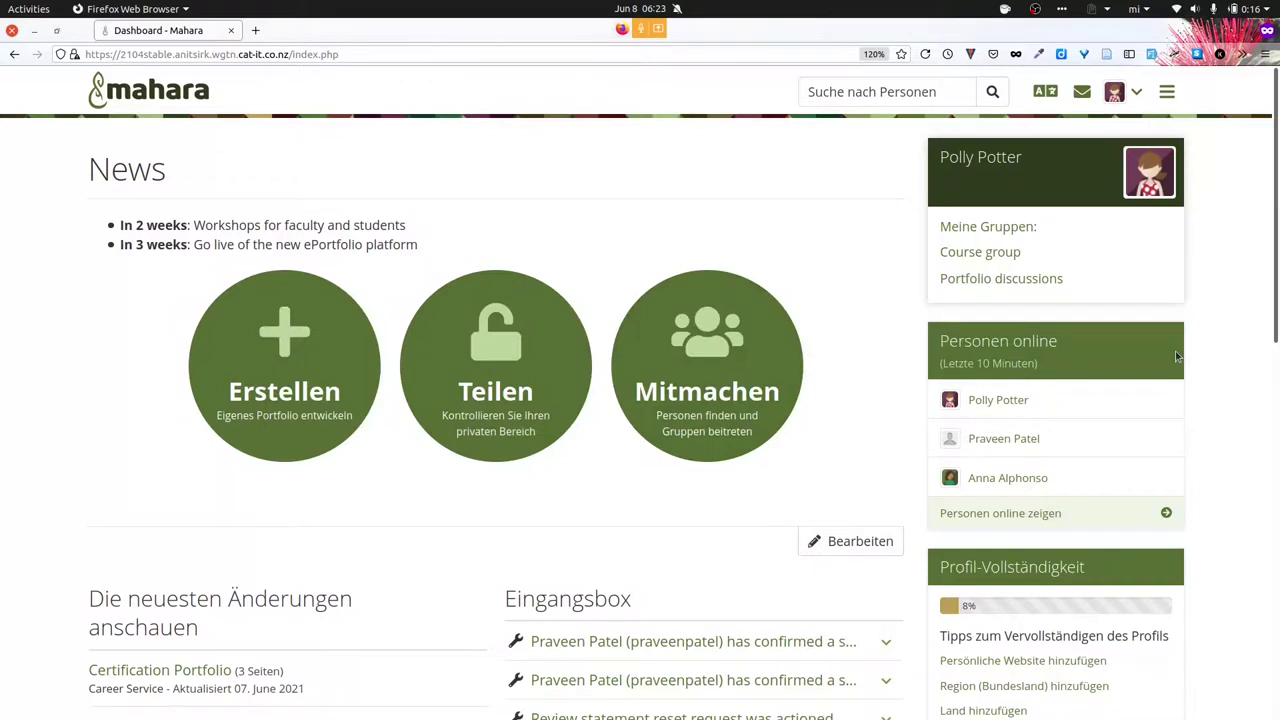
Reload the dashboard and open it in the block editor with Bearbeiten
left_click(925, 56)
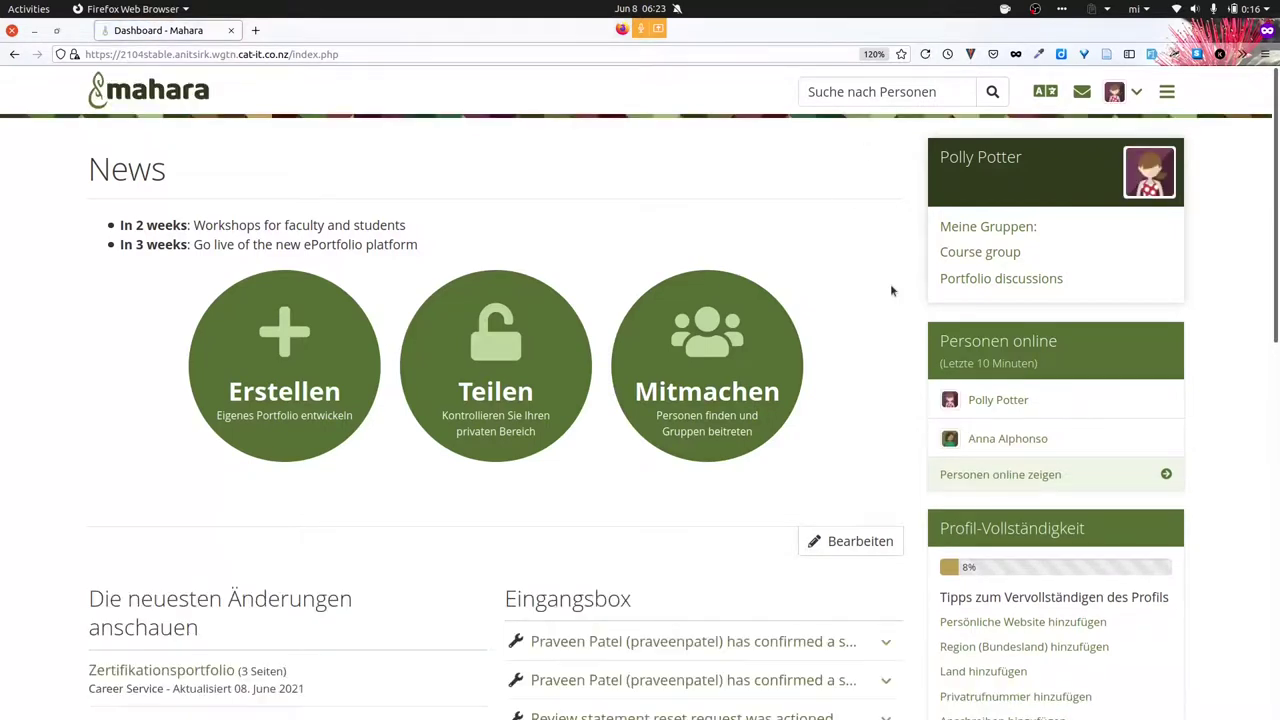
scroll(892, 290, "down", 1)
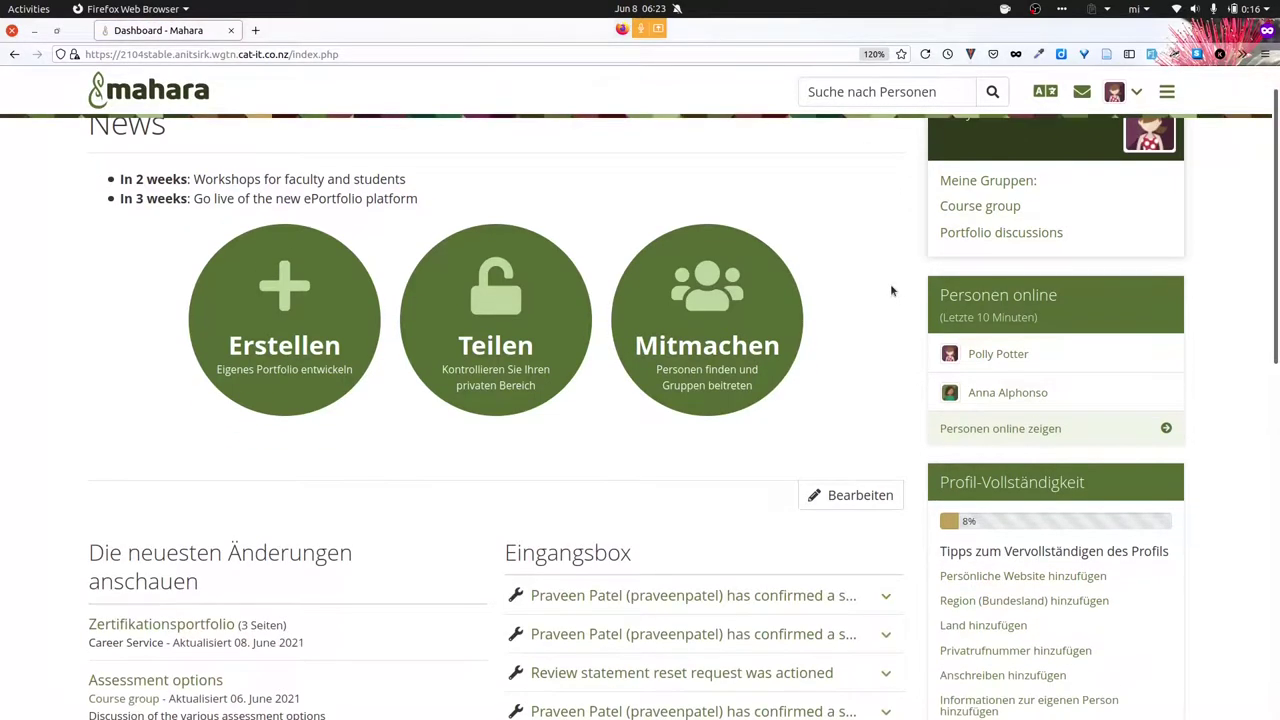
scroll(892, 290, "down", 2)
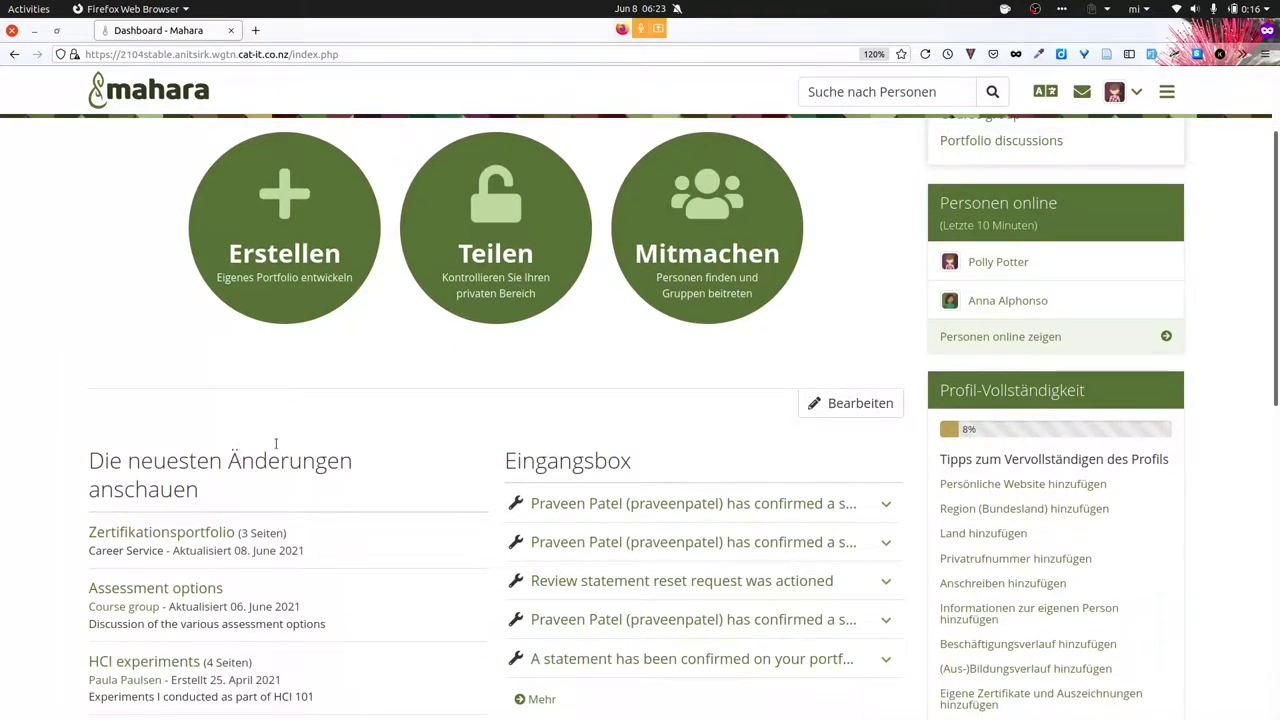
left_click(814, 404)
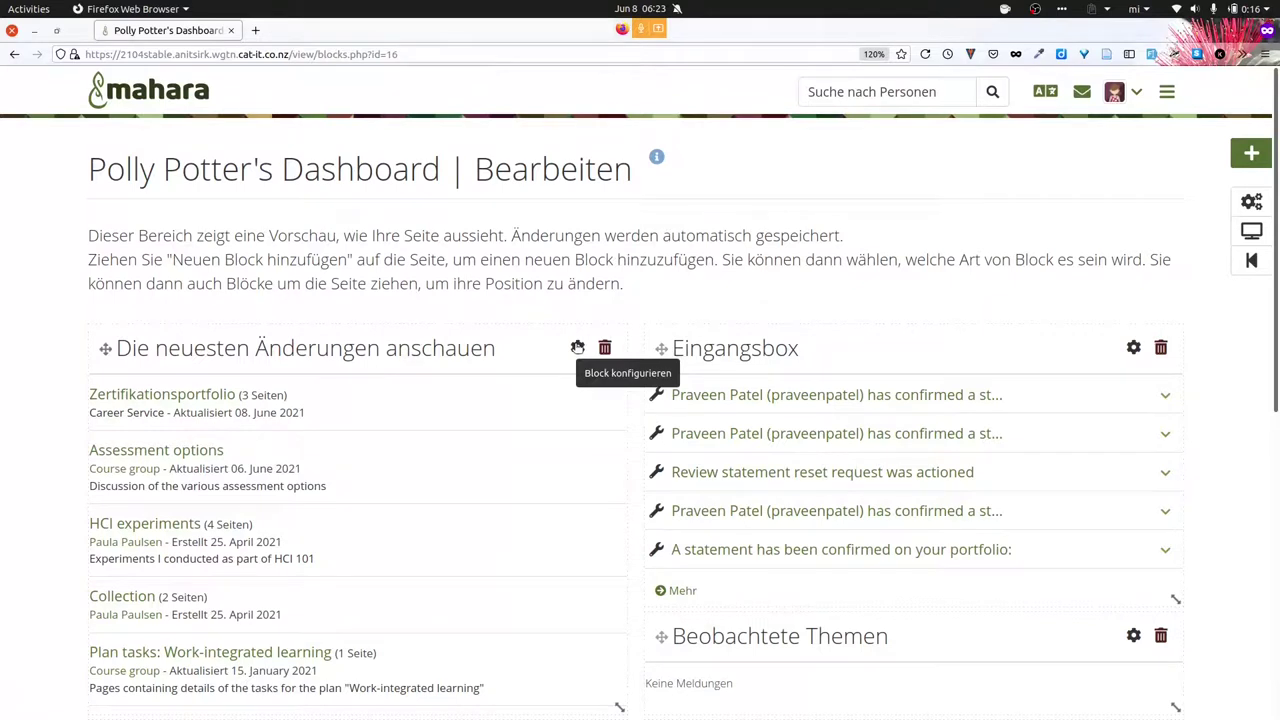
Keep portfolios from my institutions in the latest-changes block, save it, and view the dashboard
left_click(577, 347)
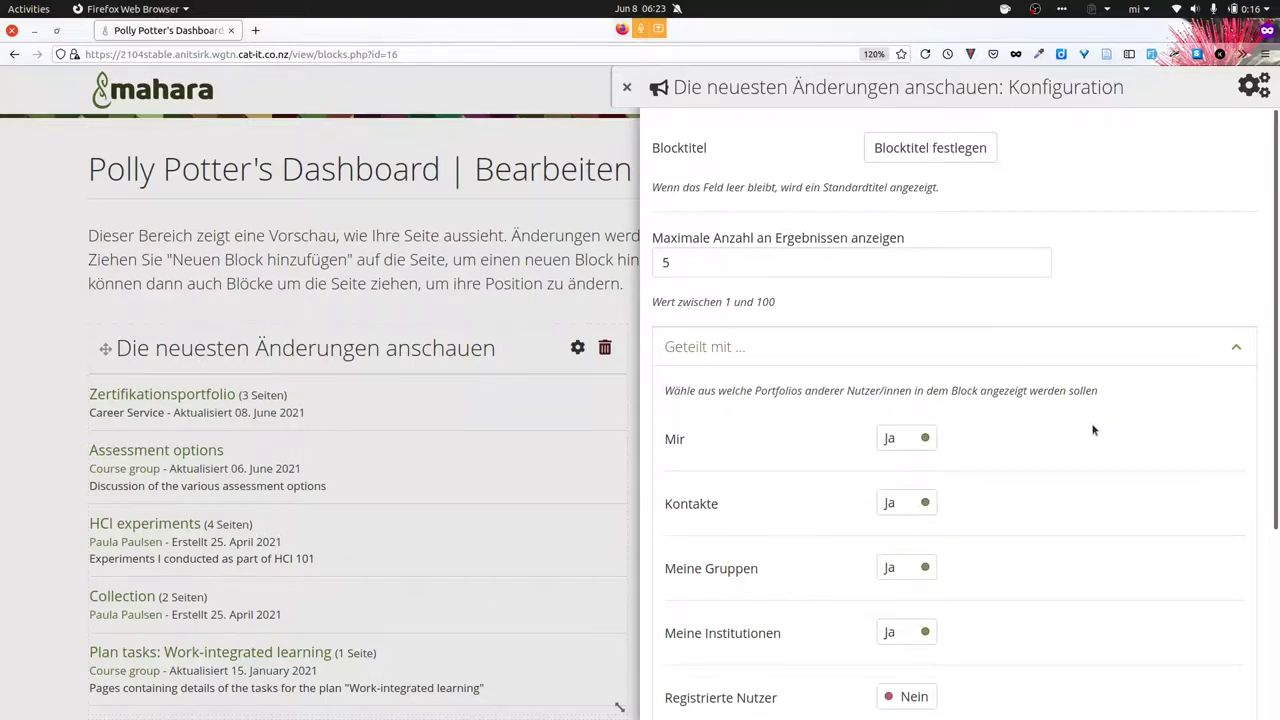
scroll(1093, 430, "down", 3)
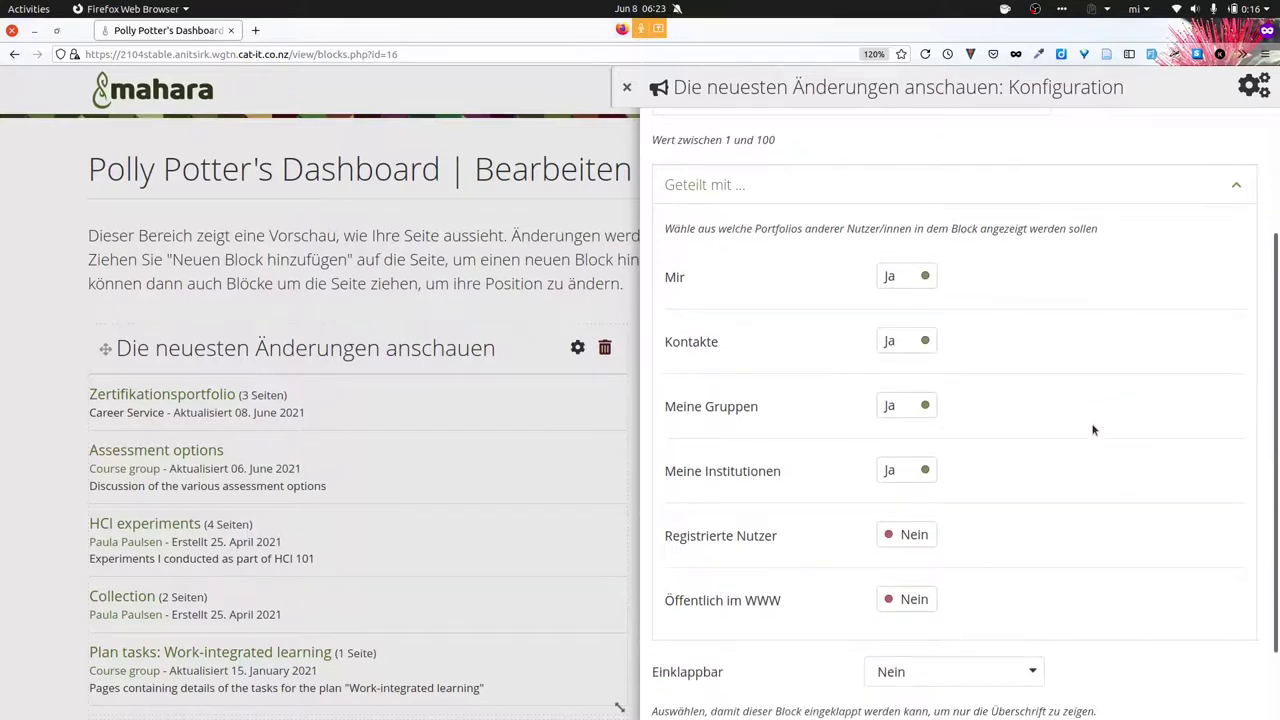
left_click(905, 470)
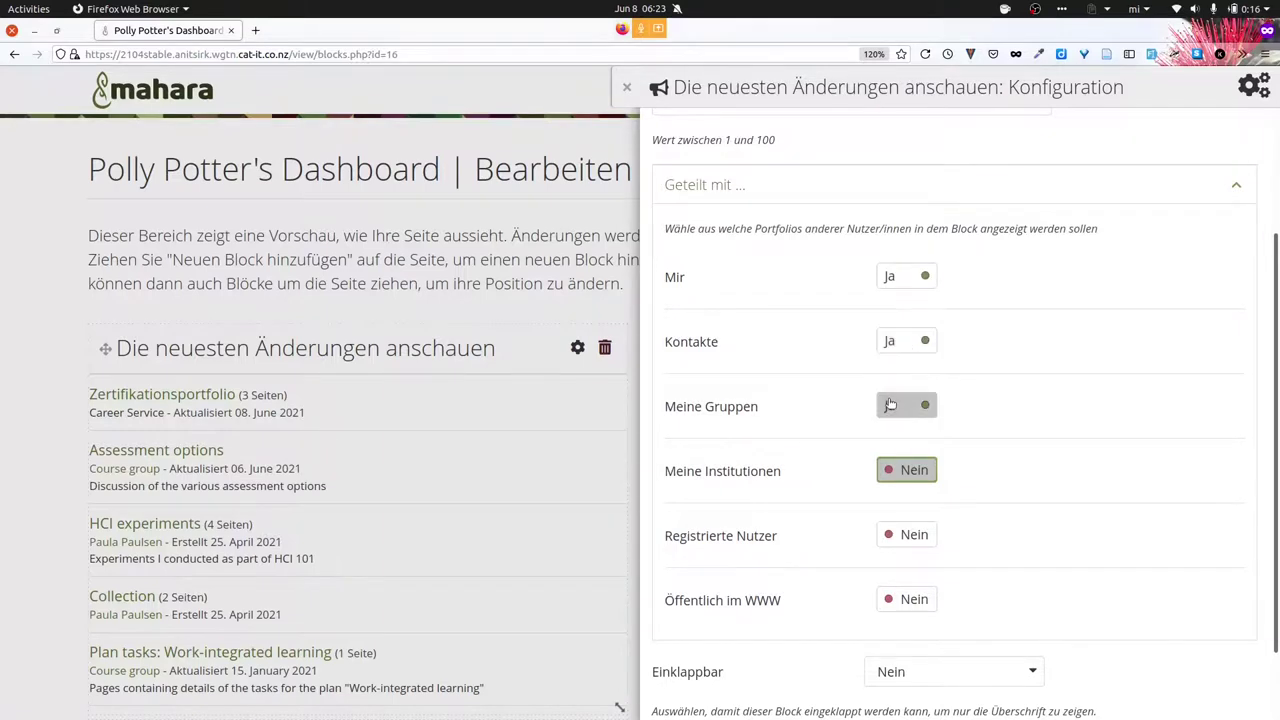
left_click(903, 472)
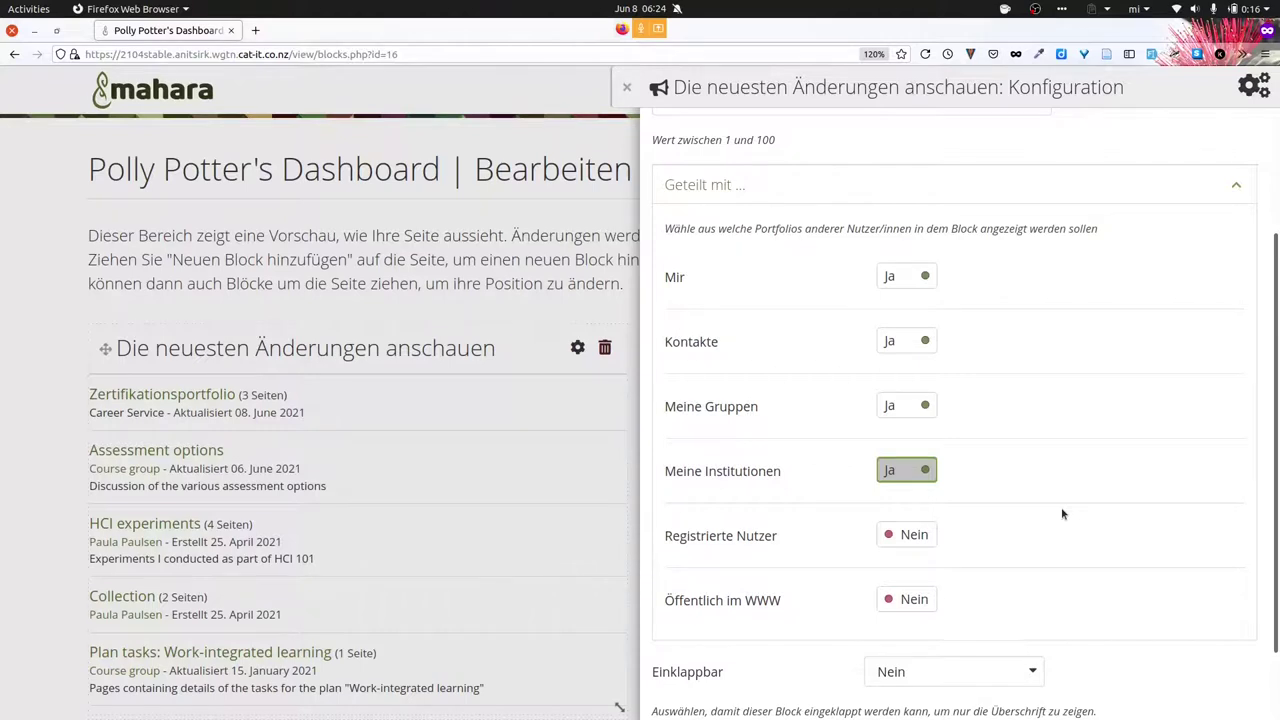
scroll(1058, 505, "down", 2)
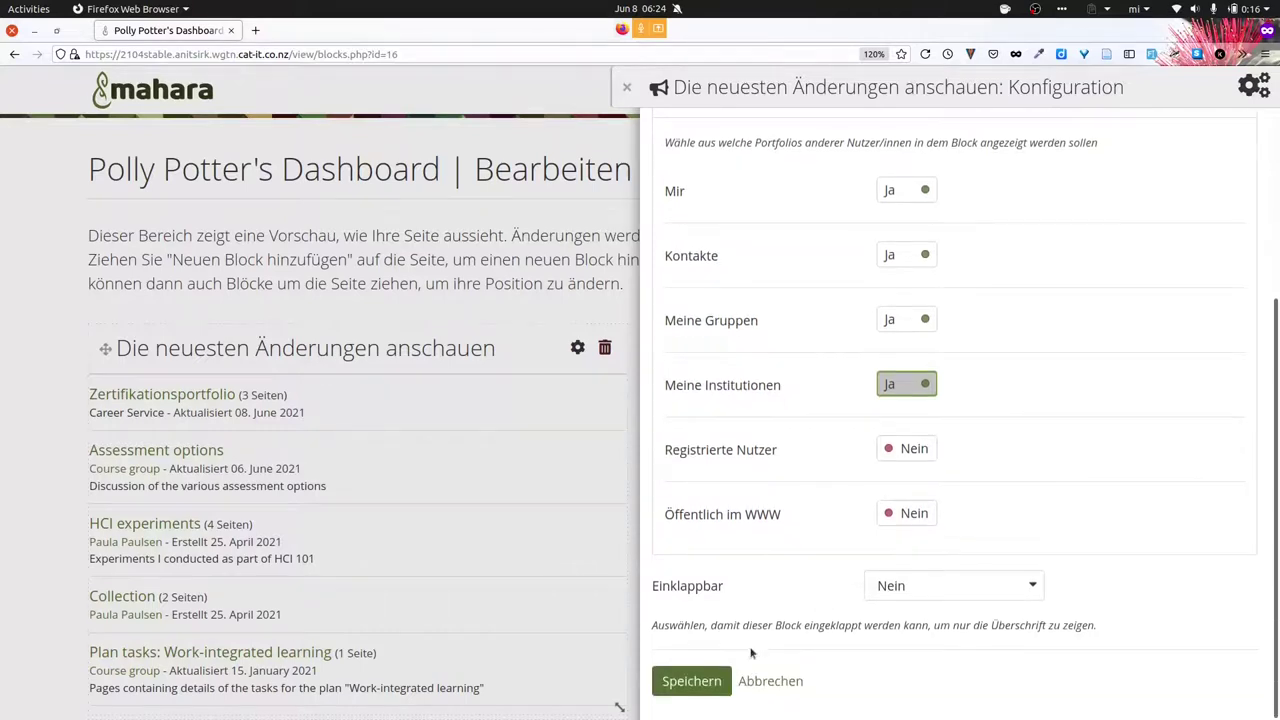
left_click(686, 686)
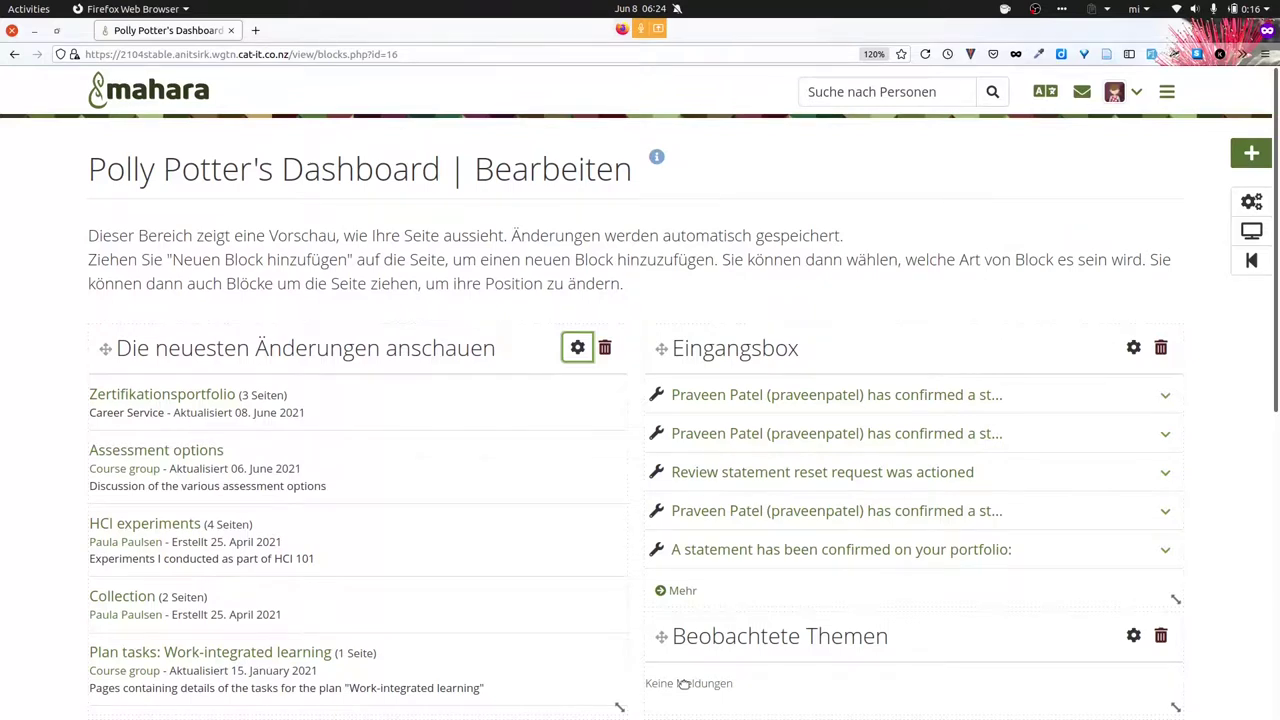
left_click(1248, 232)
left_click(1246, 232)
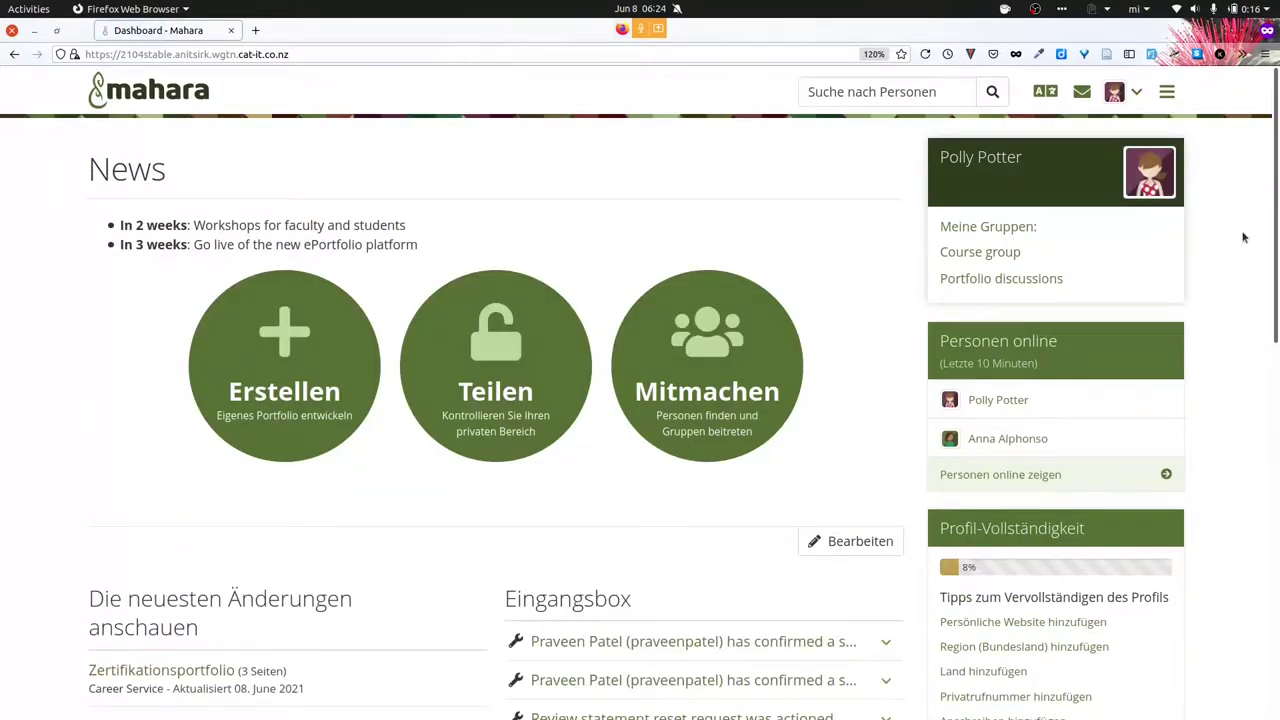
Open the Zertifikationsportfolio from the dashboard's Die neuesten Änderungen anschauen list
scroll(1243, 237, "down", 5)
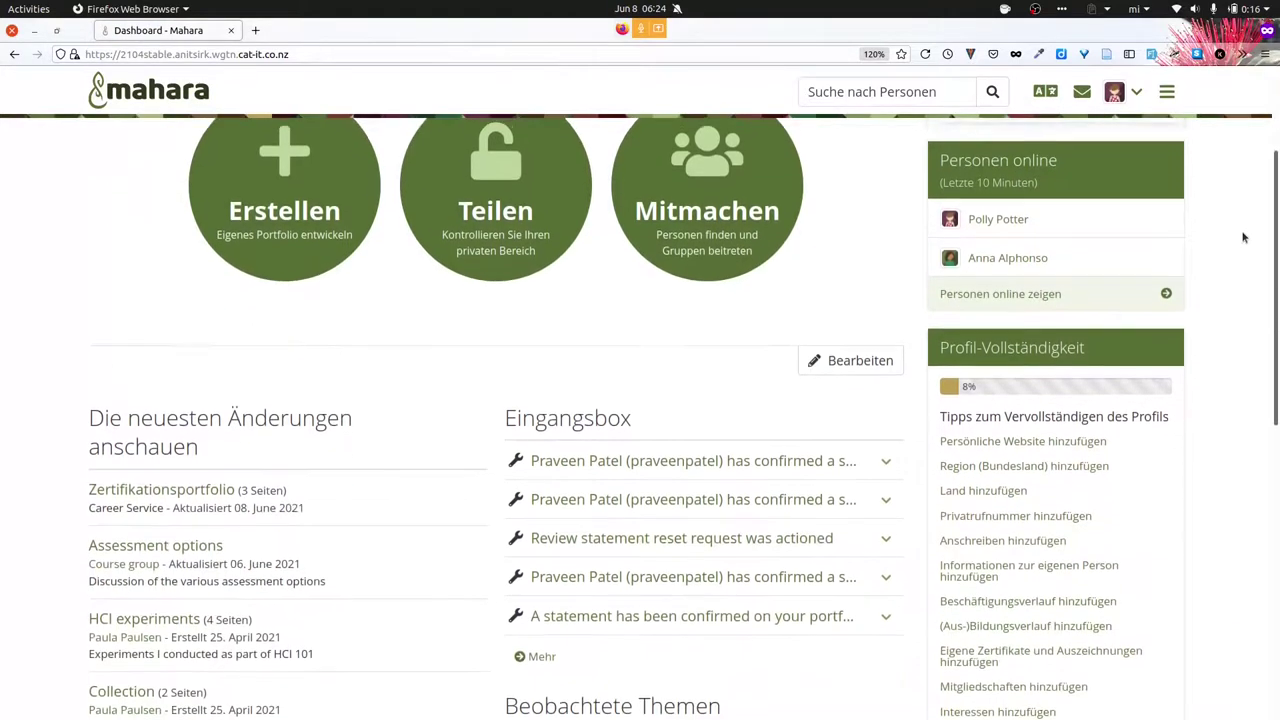
scroll(1243, 237, "down", 1)
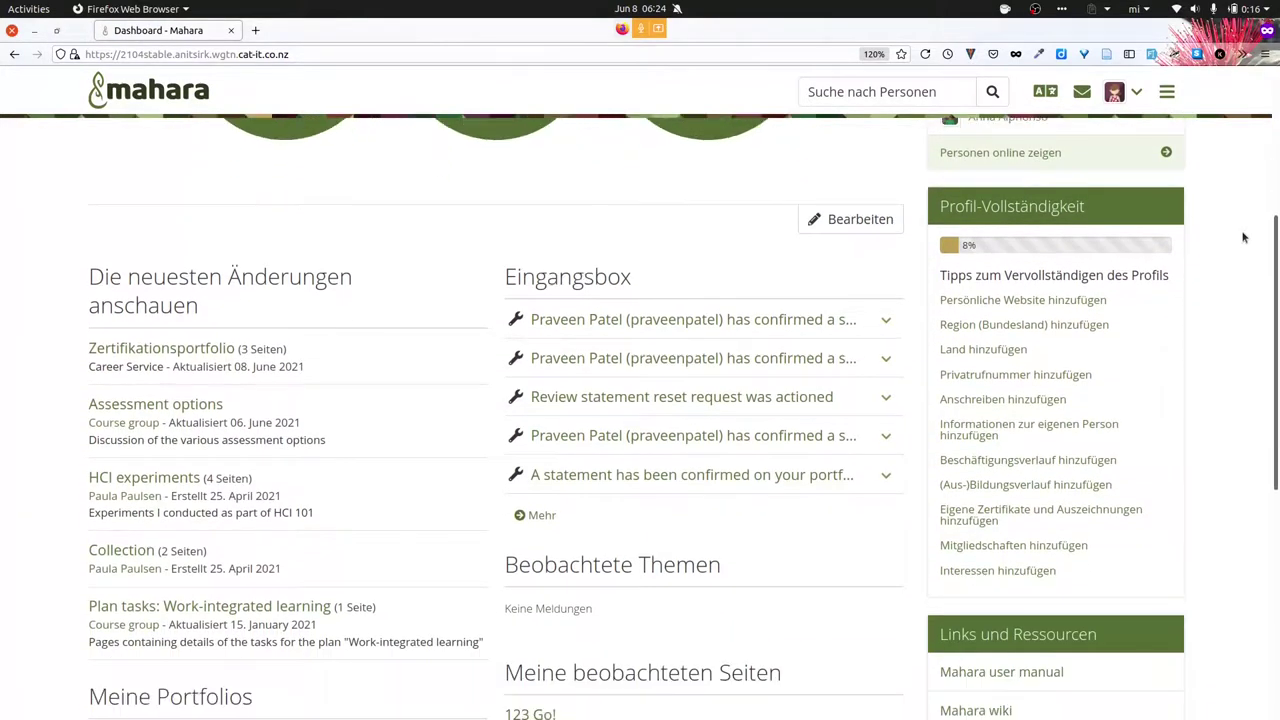
scroll(1243, 237, "down", 1)
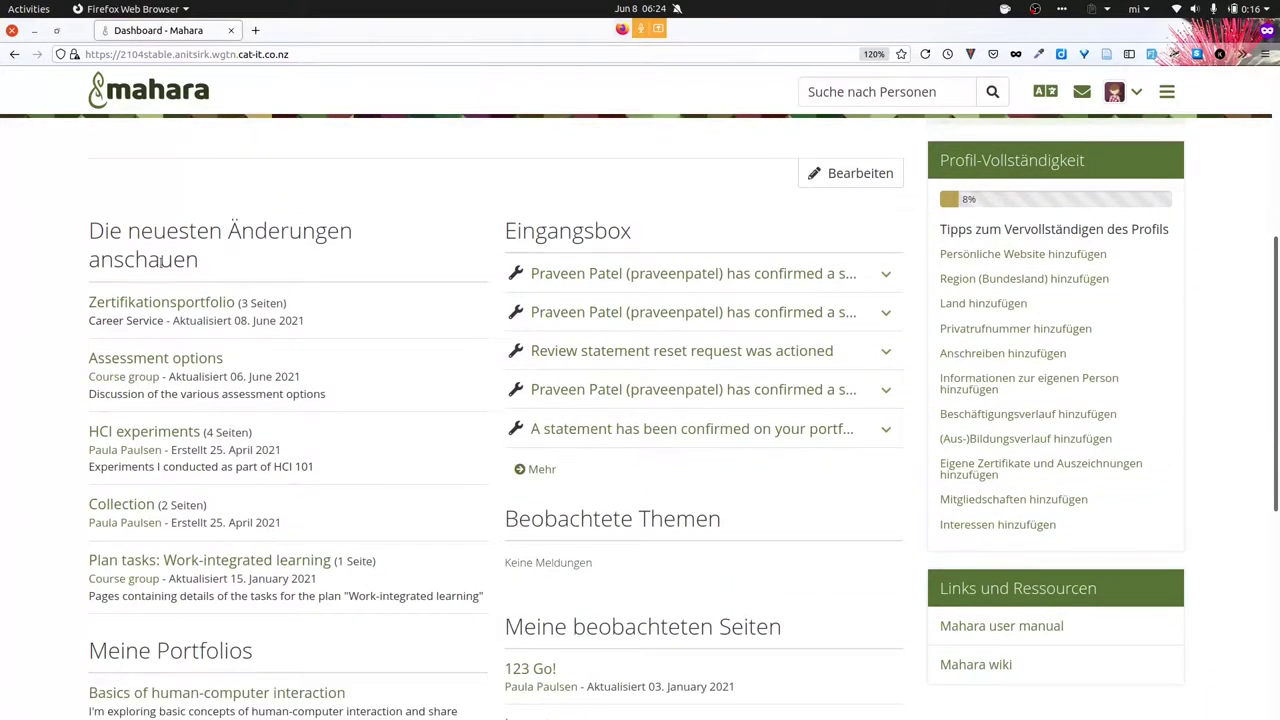
left_click(143, 303)
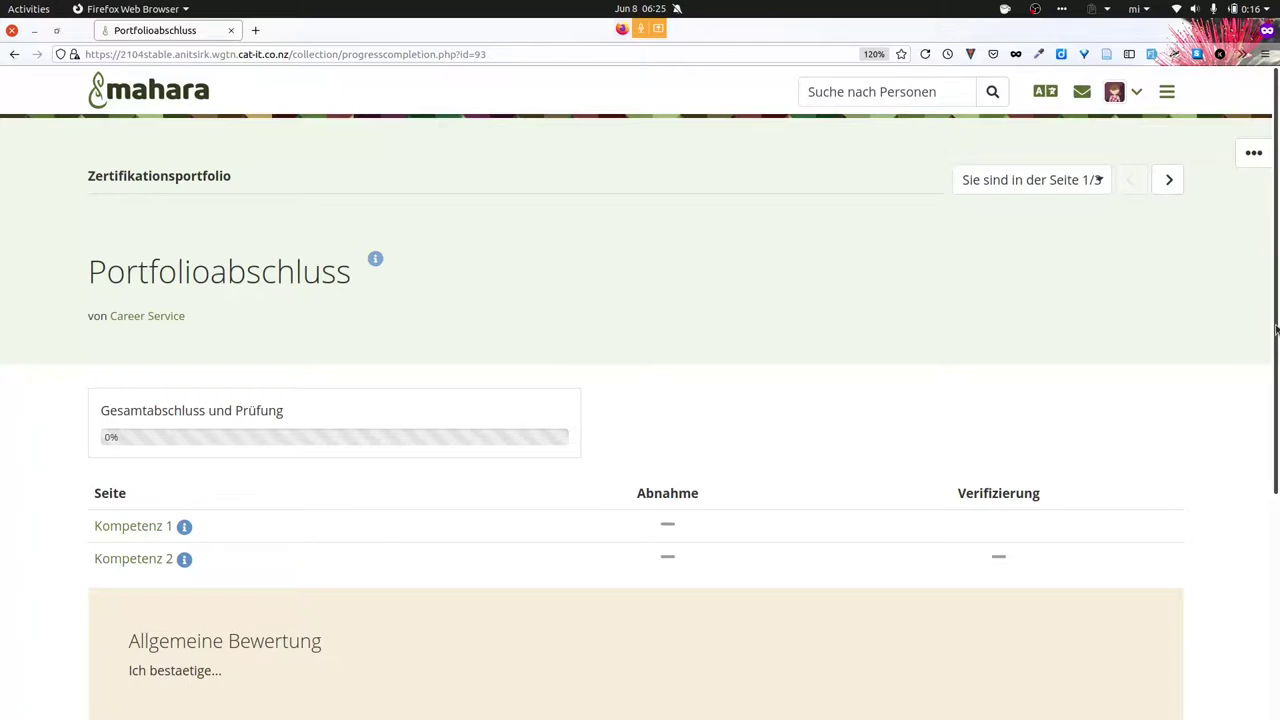
Copy the Zertifikationsportfolio, review its collection name, and continue through its pages to access settings
left_click(1252, 152)
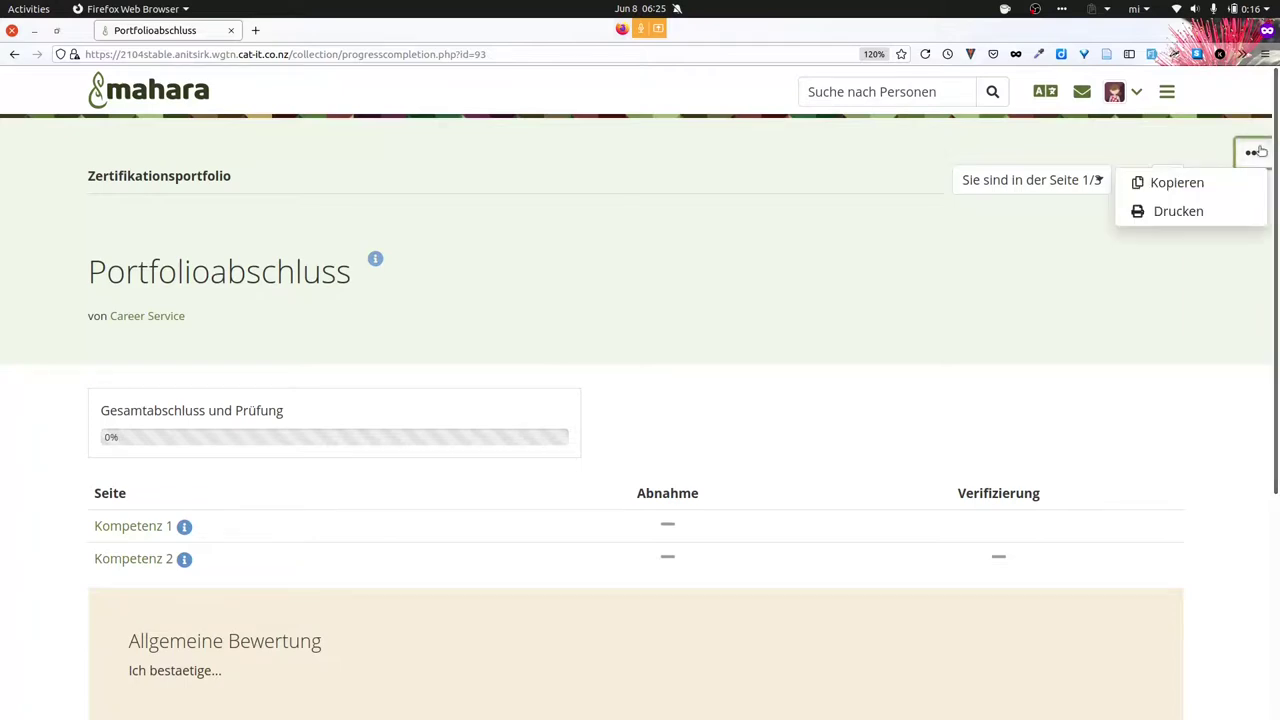
left_click(1170, 182)
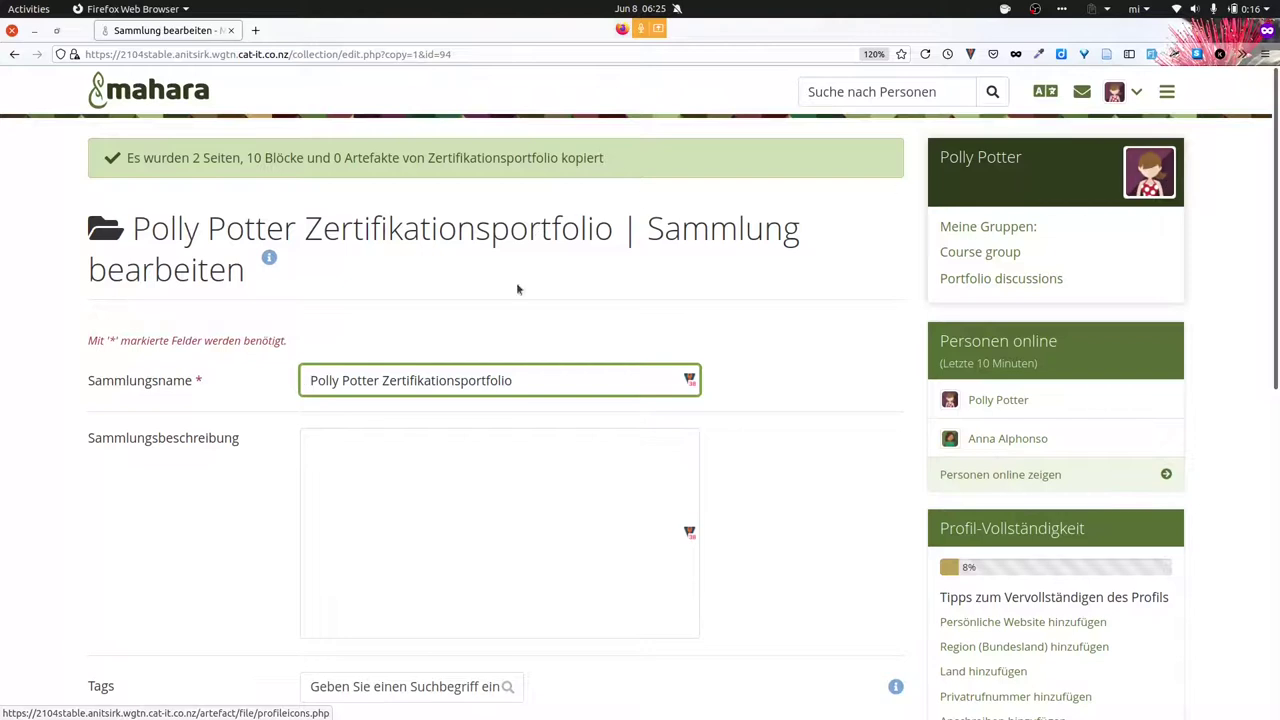
left_click_drag(308, 380, 383, 376)
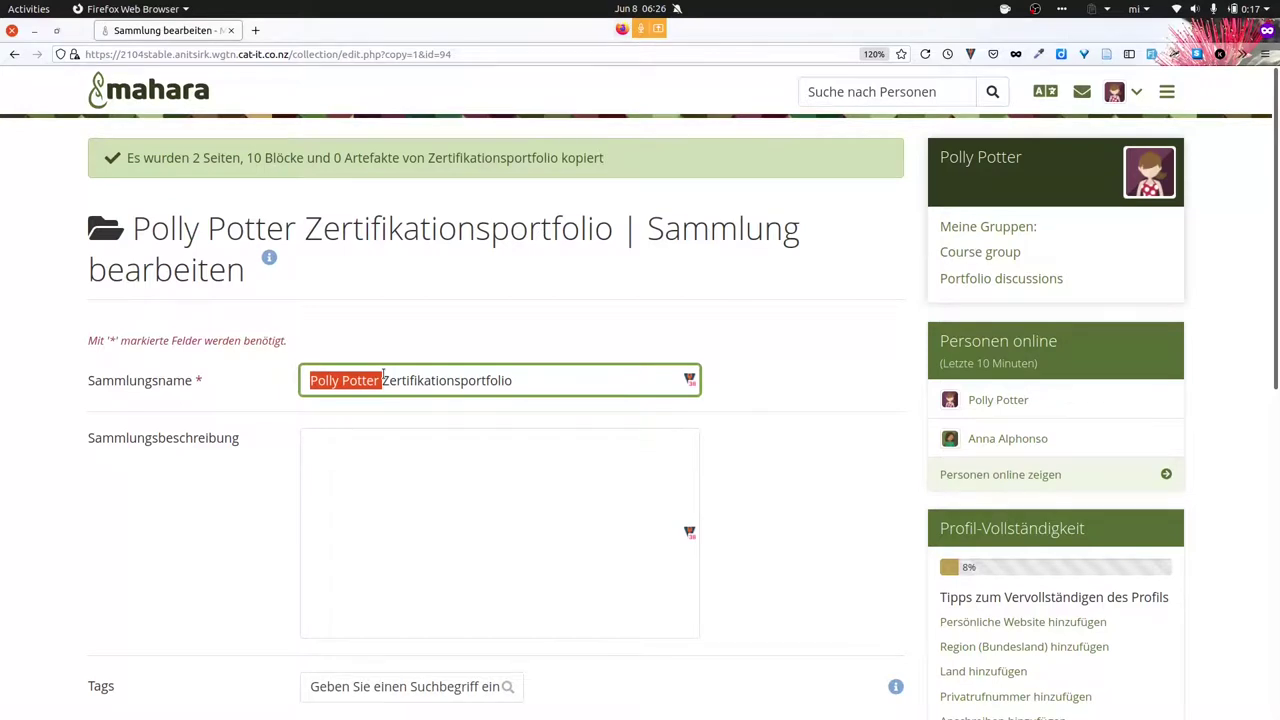
scroll(699, 561, "down", 4)
scroll(699, 561, "down", 2)
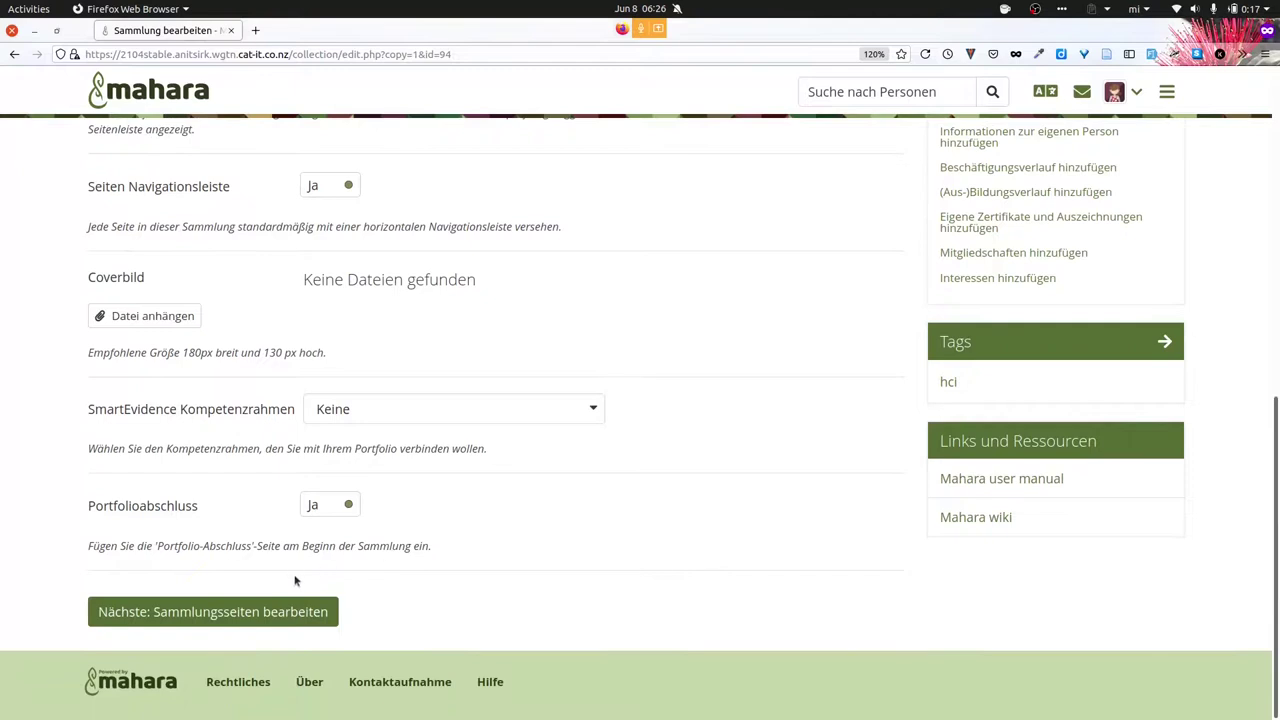
left_click(272, 610)
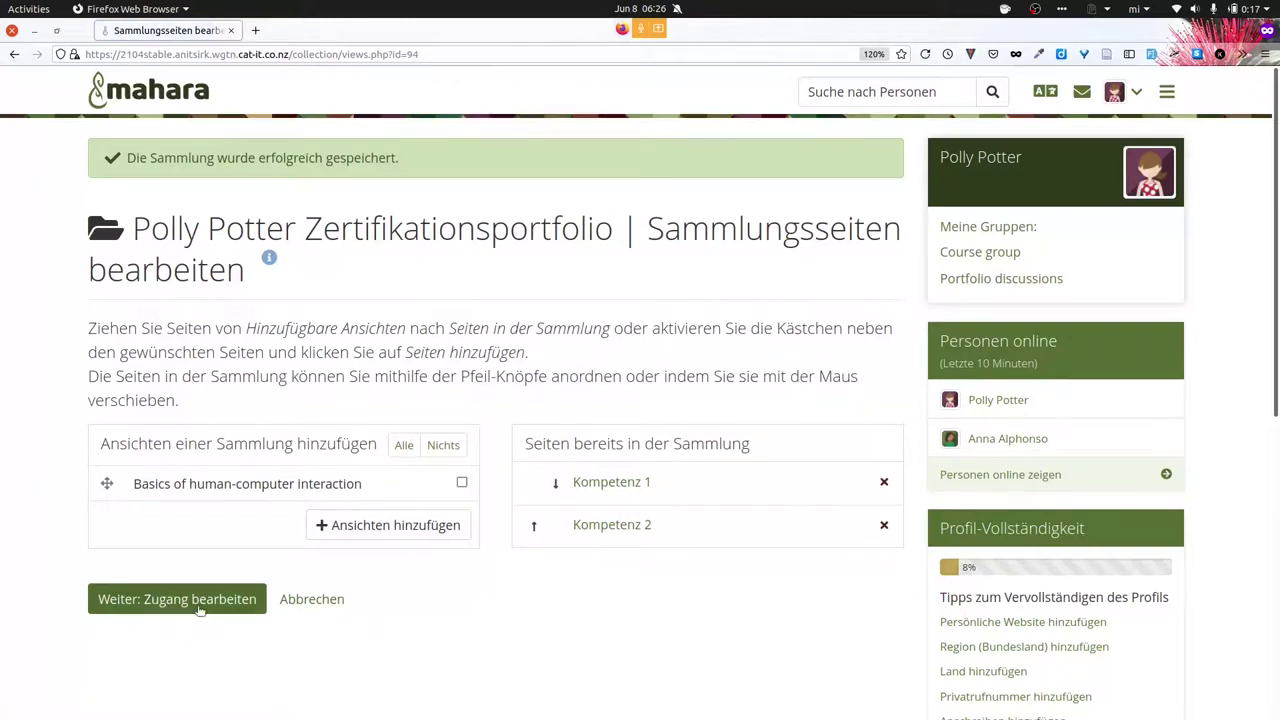
left_click(199, 610)
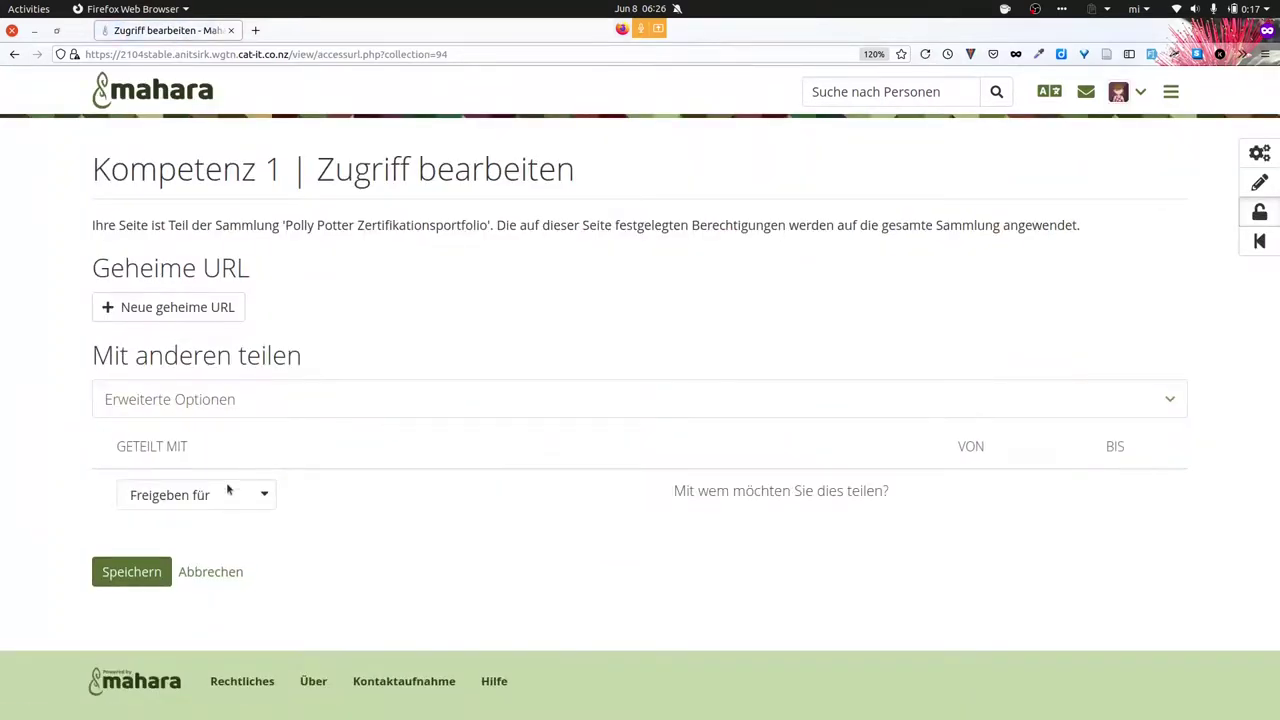
Share the copied portfolio with the reviewer as Bewerter/in and save the access settings
left_click(221, 497)
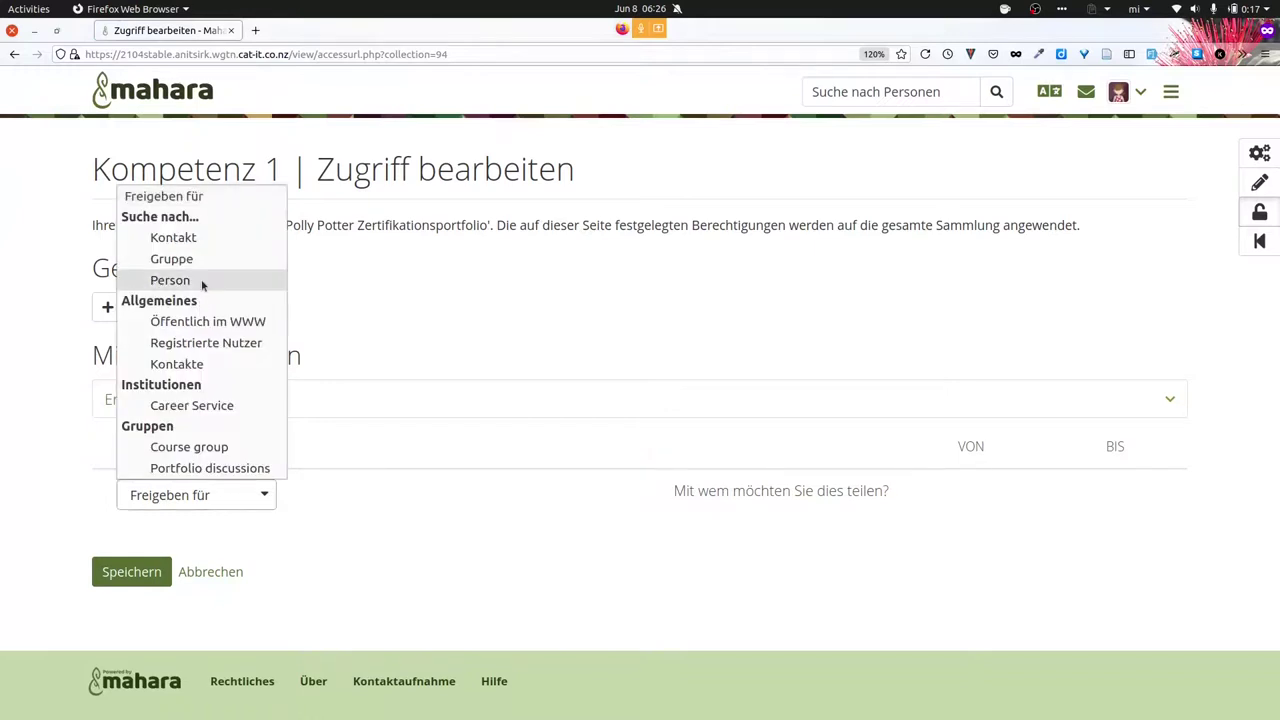
left_click(203, 282)
left_click(365, 494)
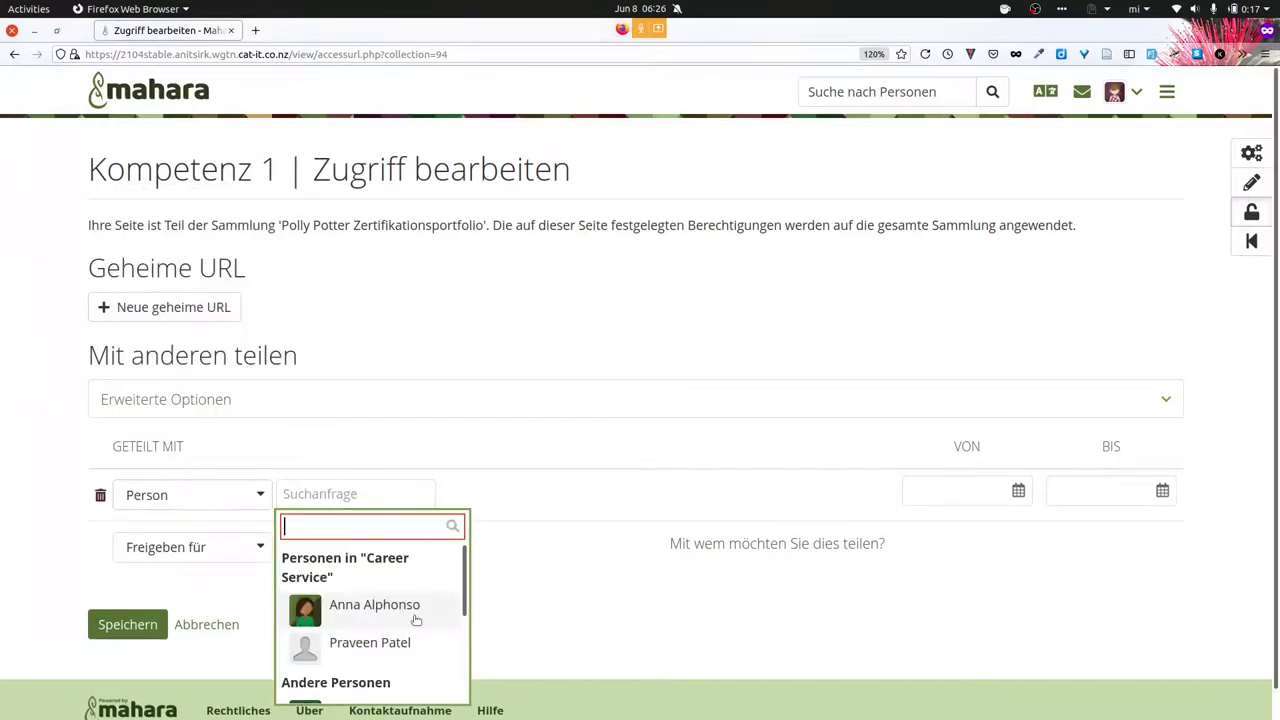
left_click(389, 646)
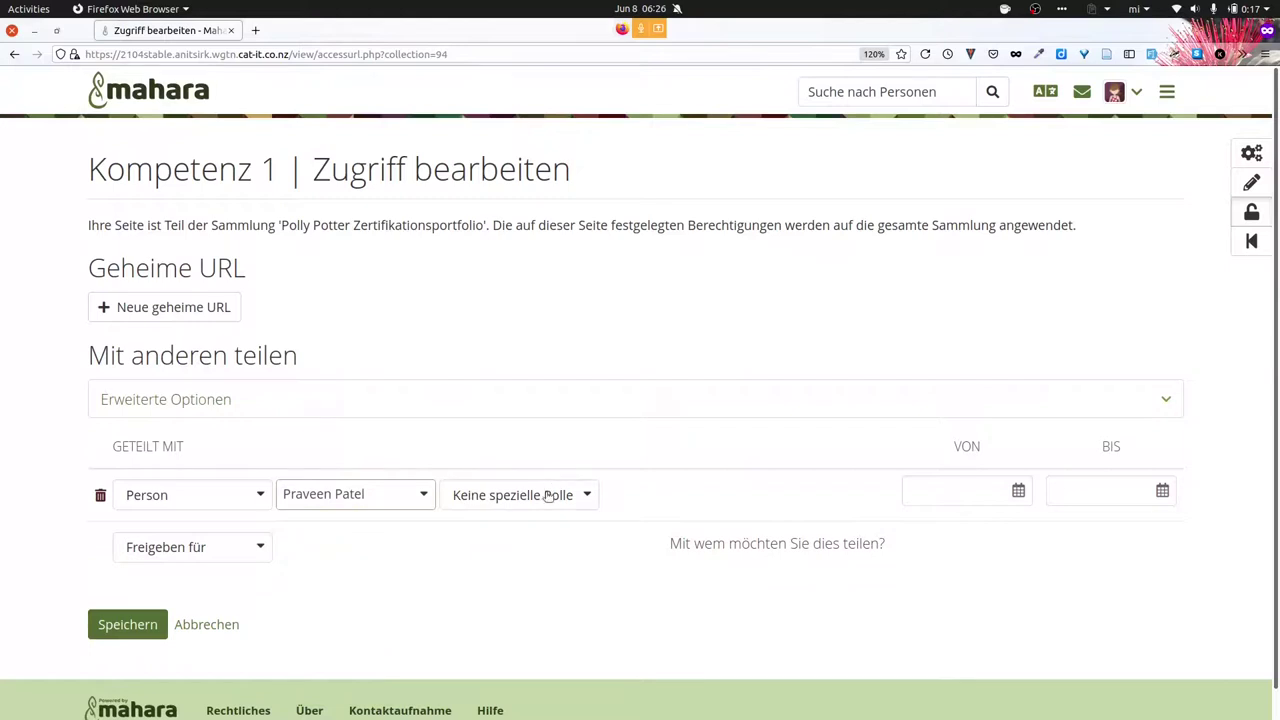
left_click(548, 495)
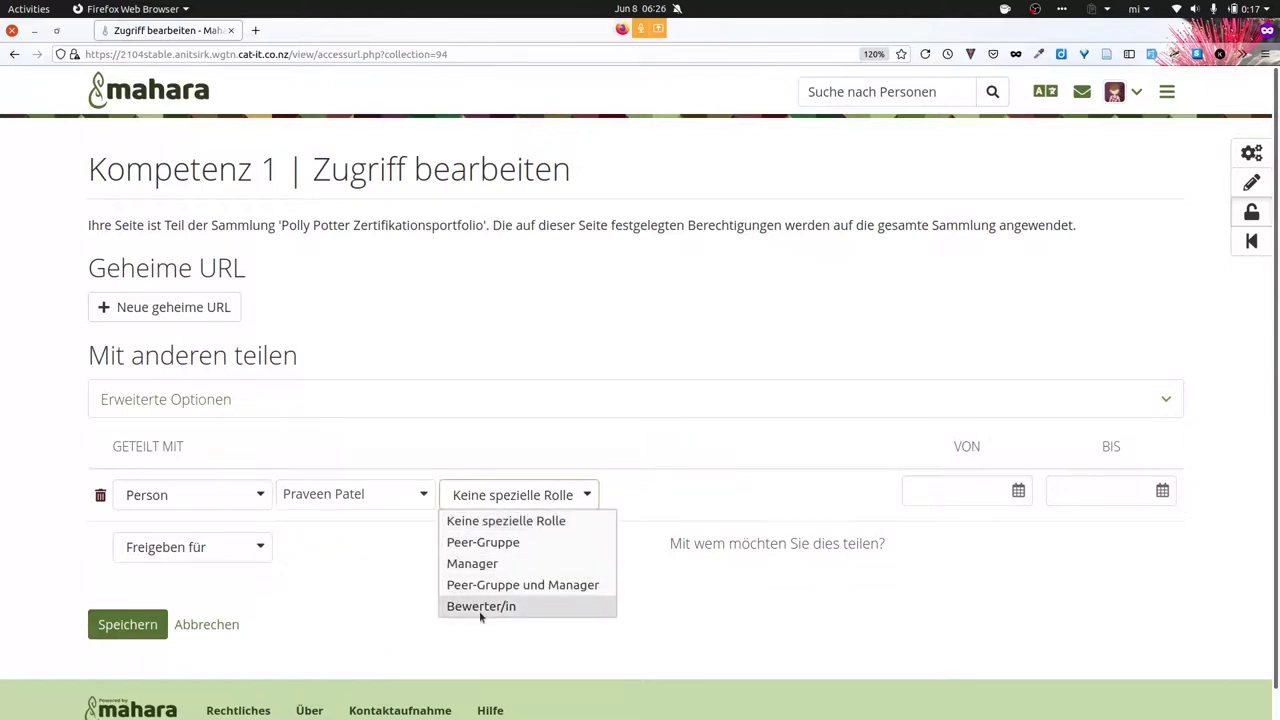
left_click(480, 612)
left_click(125, 622)
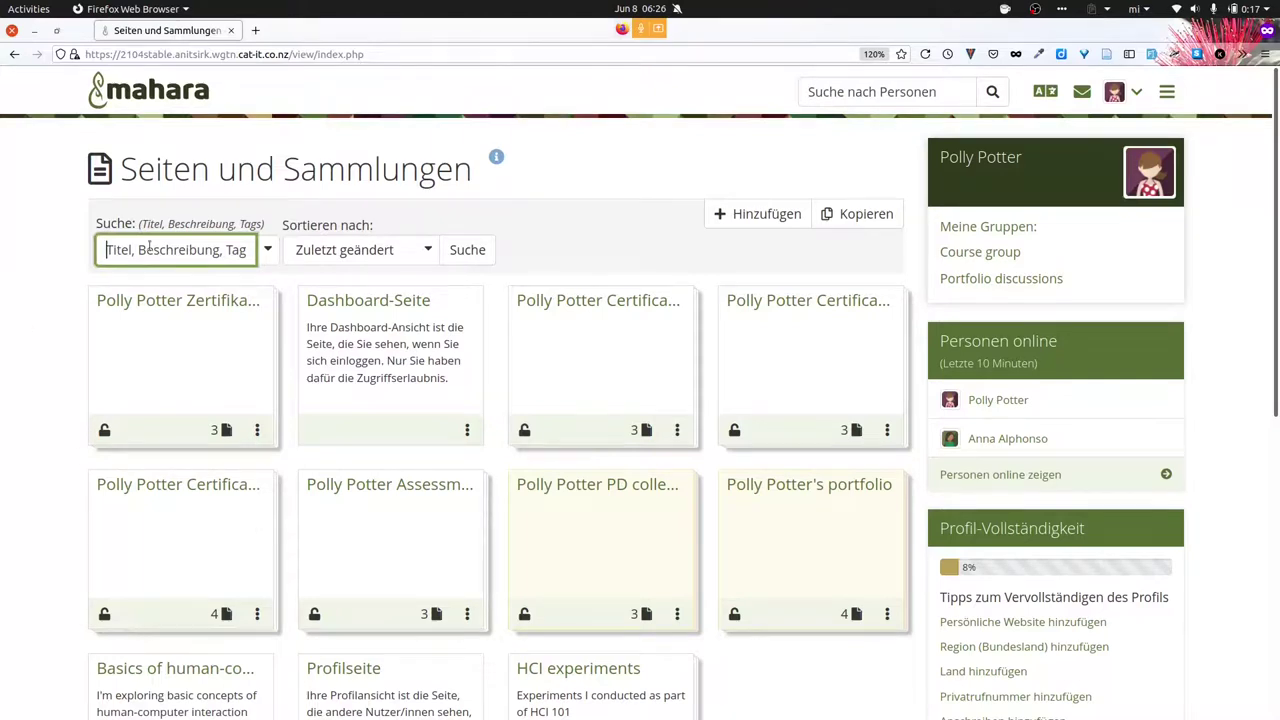
Open the copied Zertifikationsportfolio card and scroll down to the Abnahme column
left_click(196, 305)
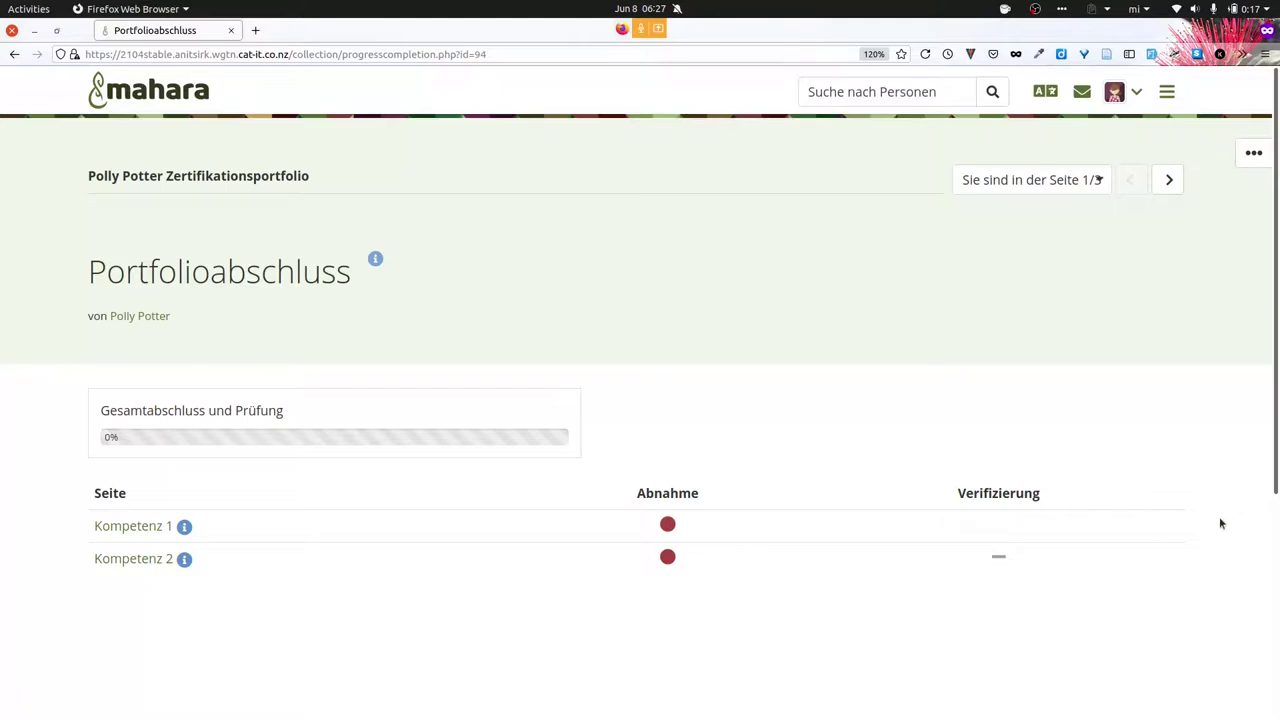
scroll(1220, 520, "down", 5)
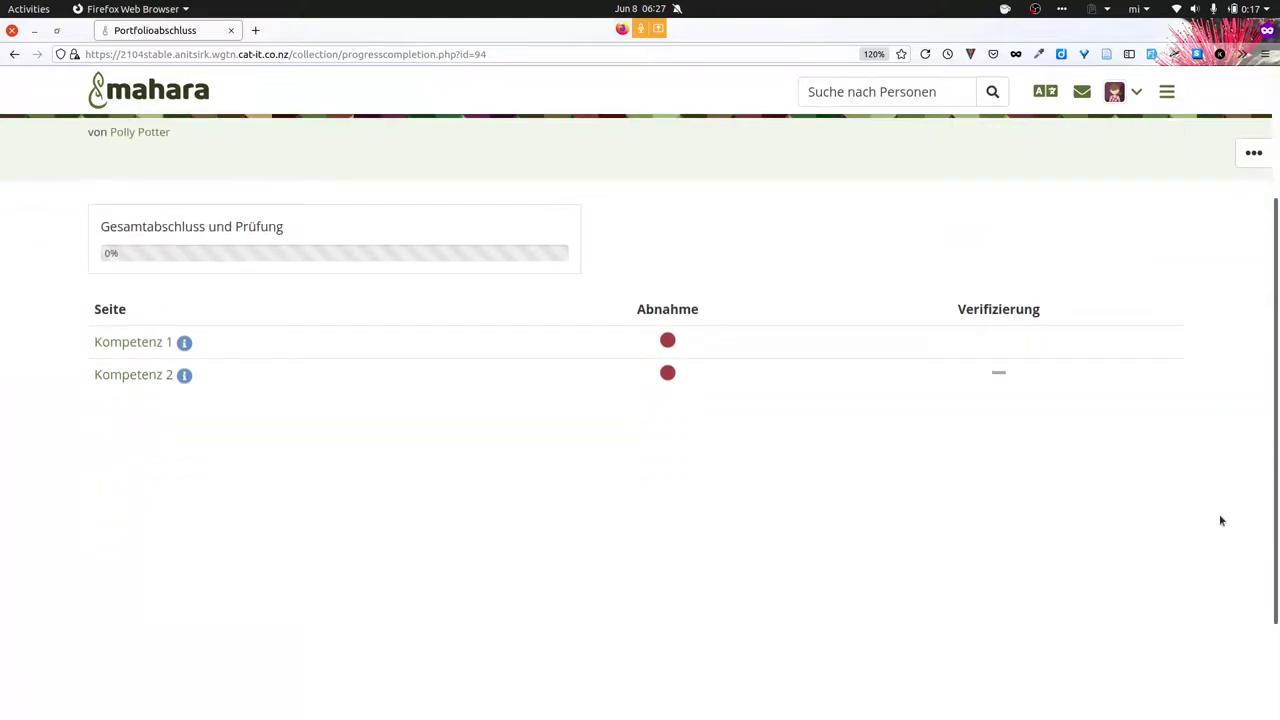
scroll(1220, 518, "down", 1)
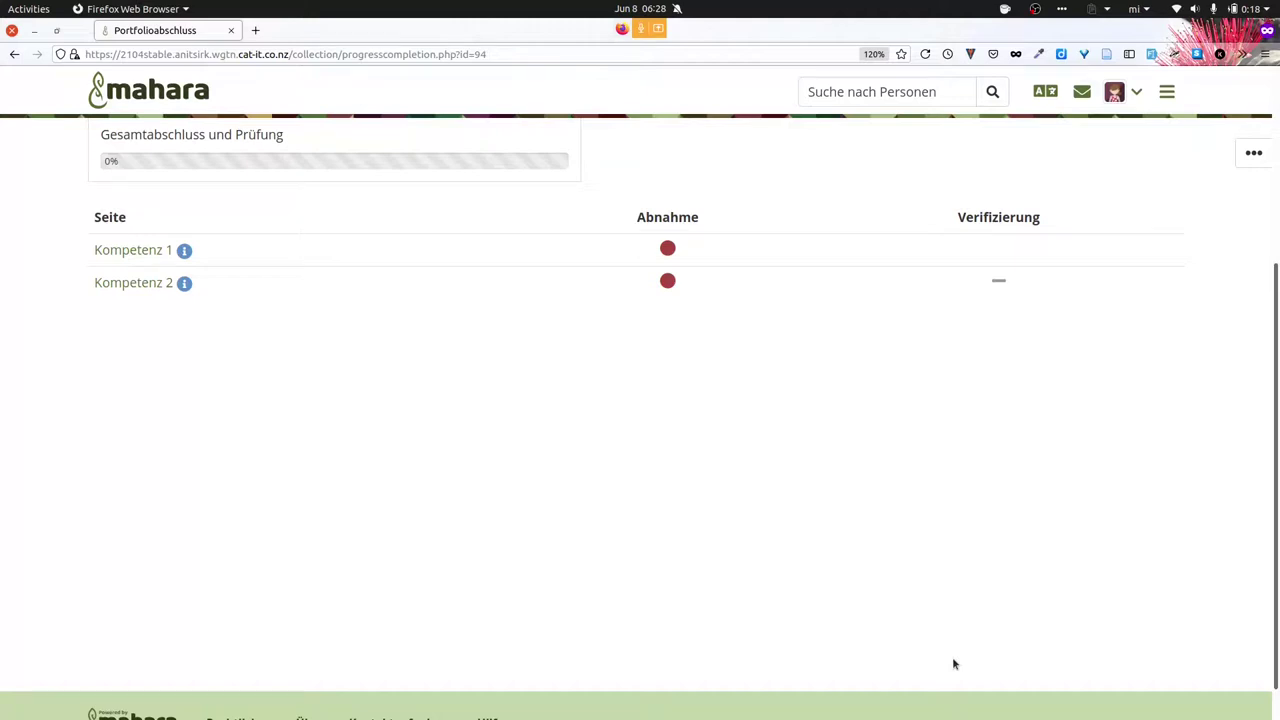
Sign off Kompetenz 1 and Kompetenz 2, confirming each with Ja
left_click(667, 248)
left_click(421, 222)
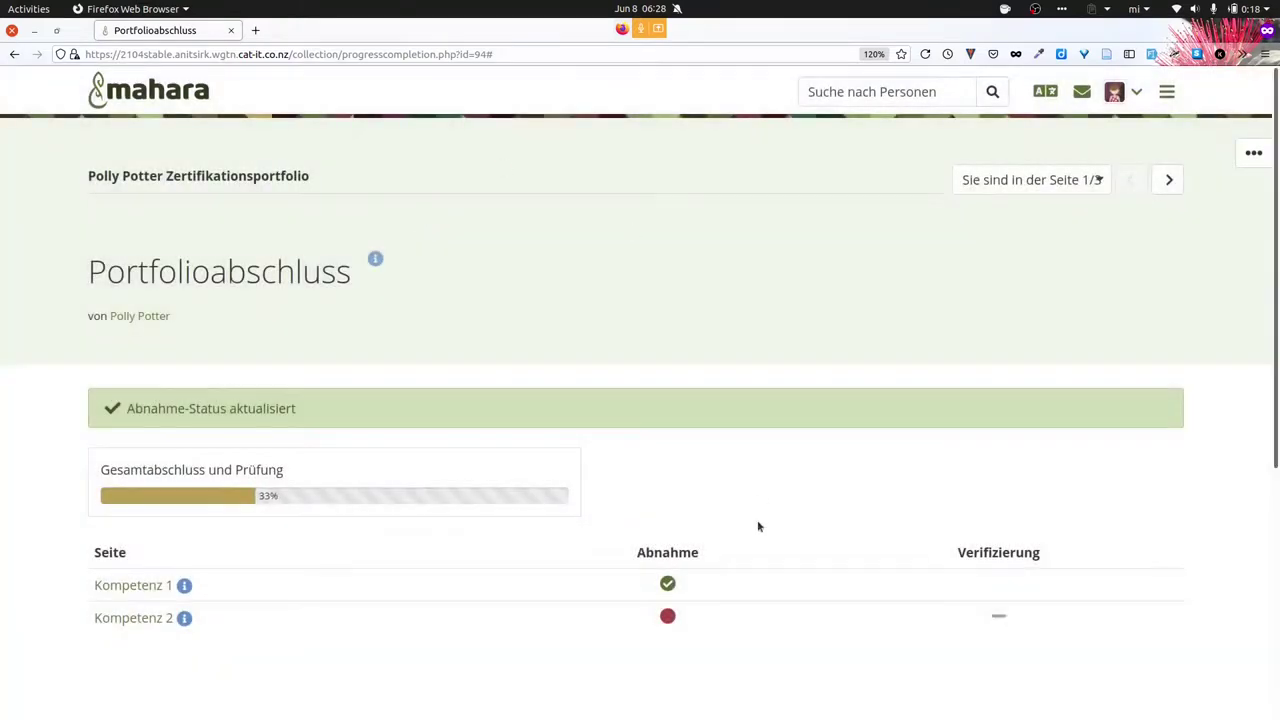
left_click(668, 616)
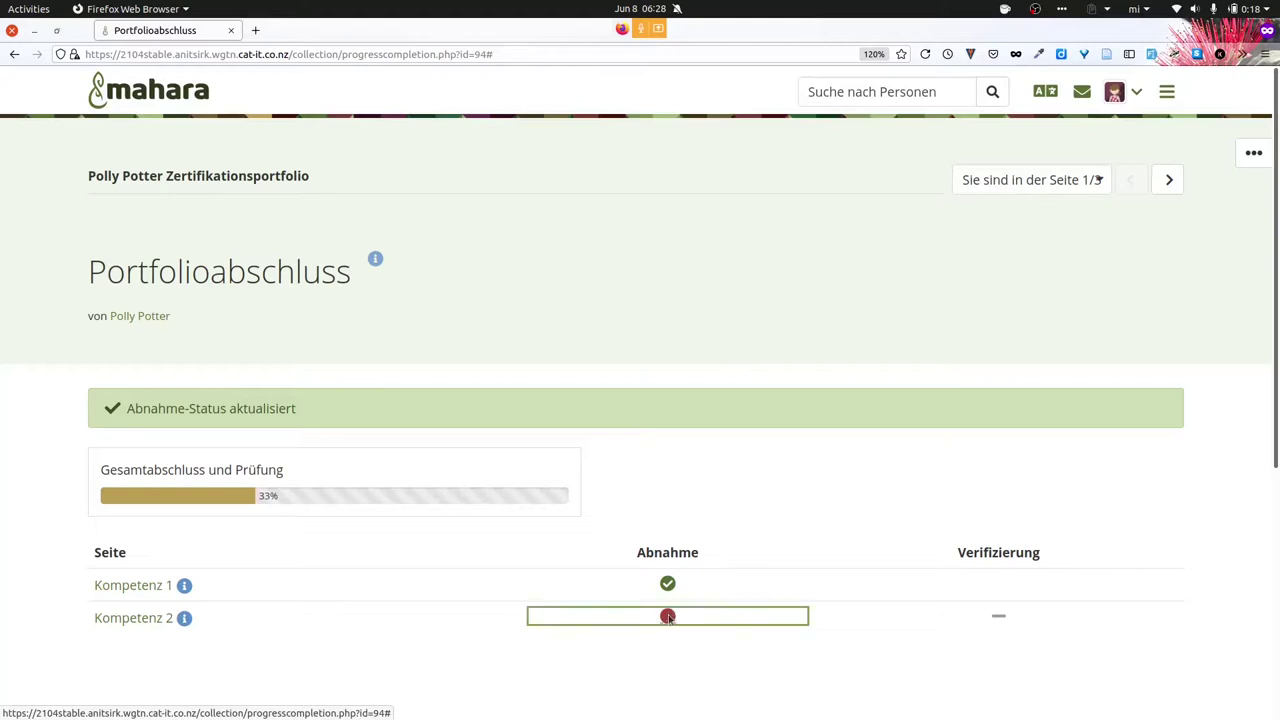
left_click(421, 222)
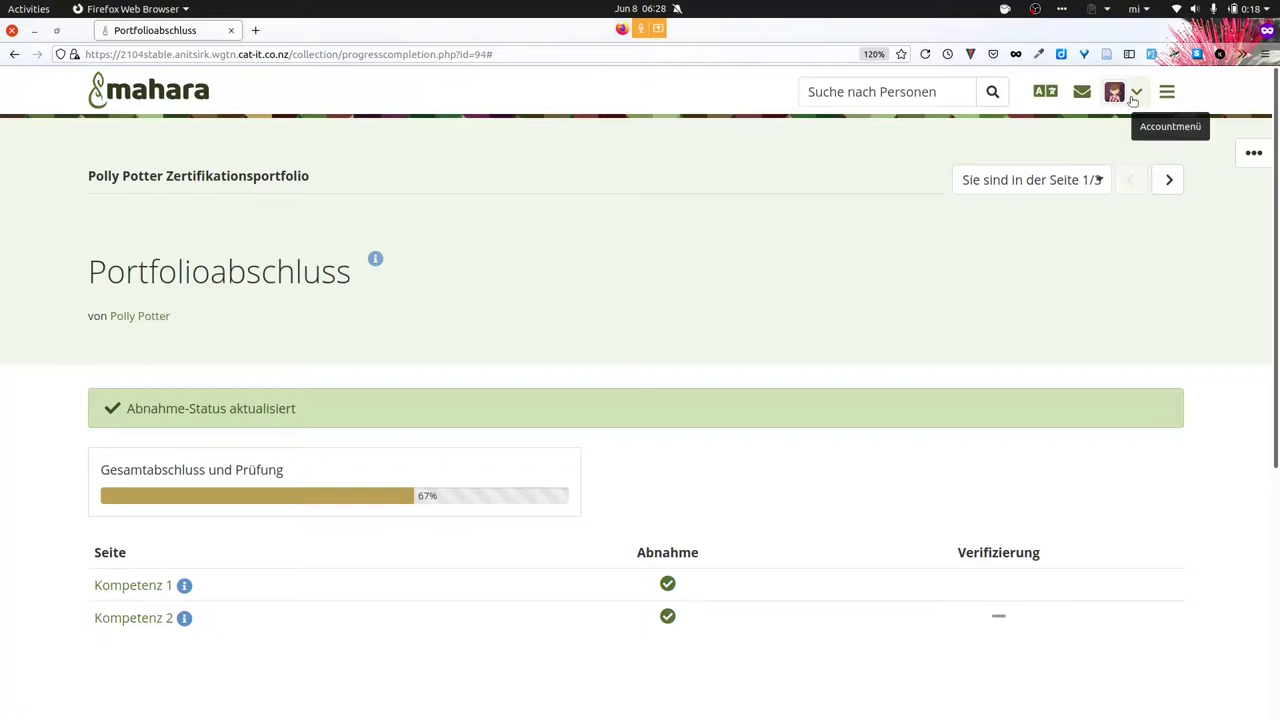
Switch to the other browser window and log out of the current account
key("alt+Tab")
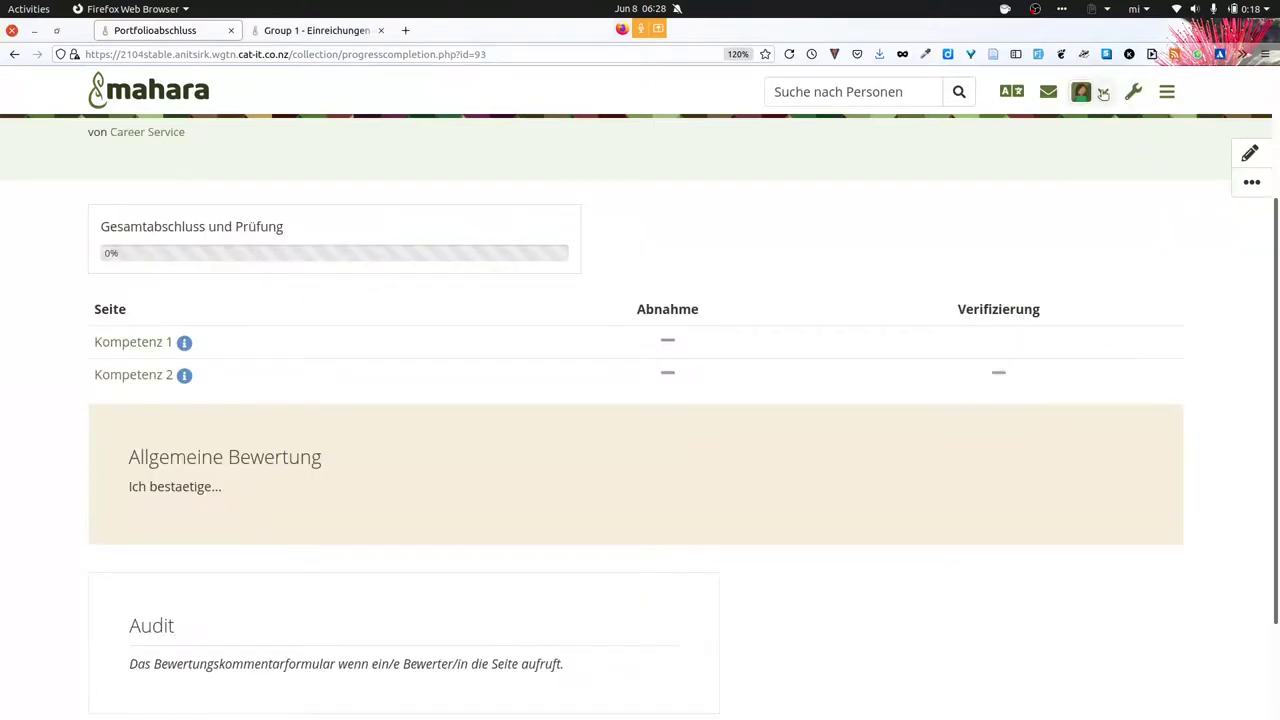
left_click(1100, 92)
left_click(1010, 284)
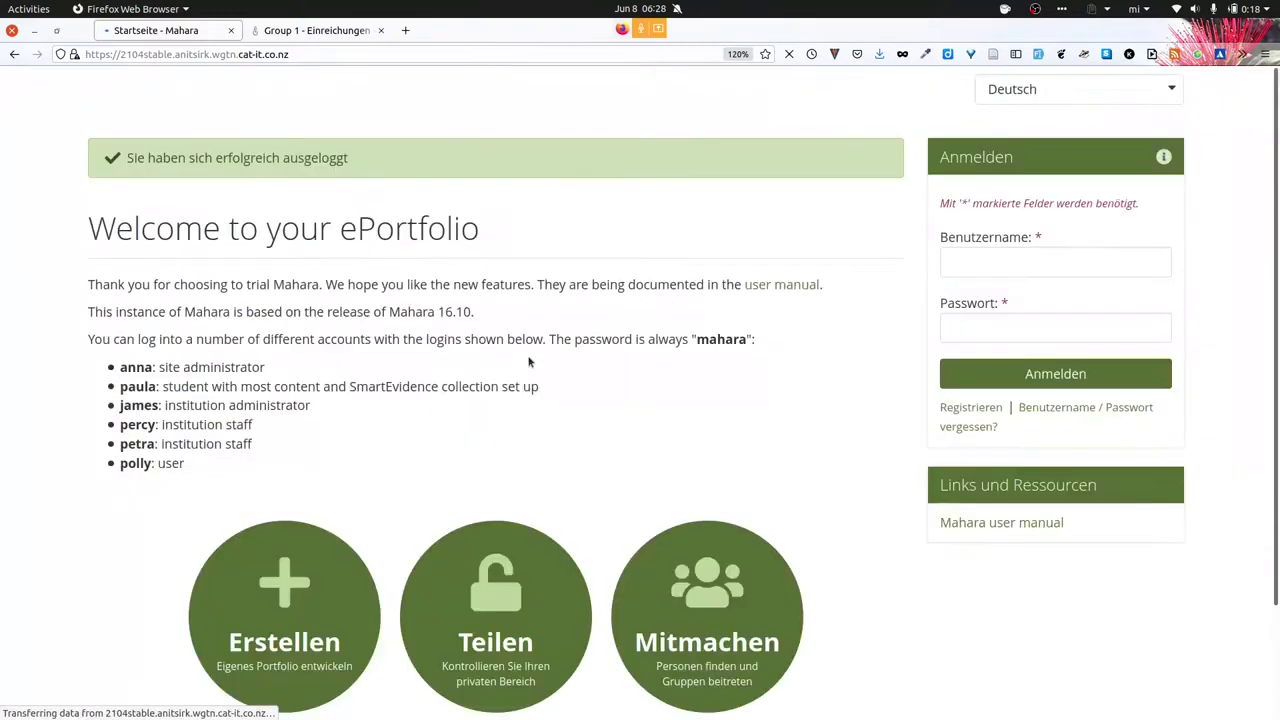
Log in with another account's username and password and scroll its dashboard
left_click(974, 264)
key("Tab")
type("••••••••••••")
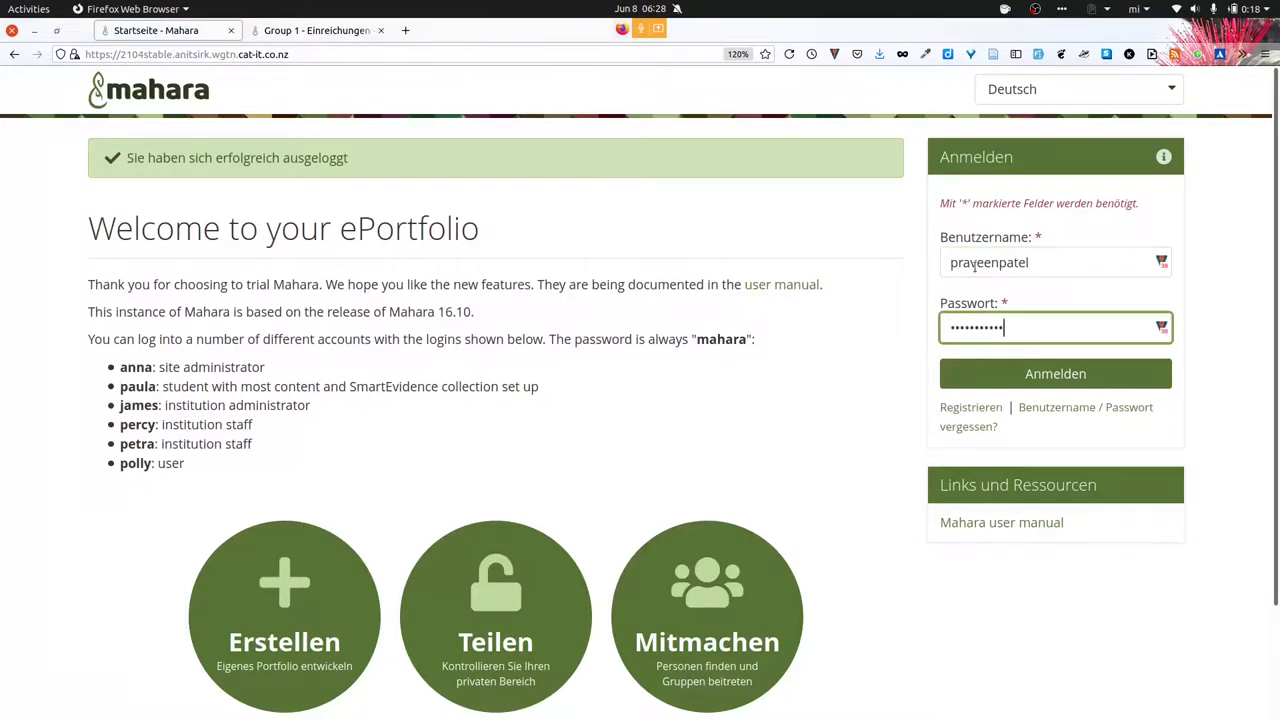
key("Return")
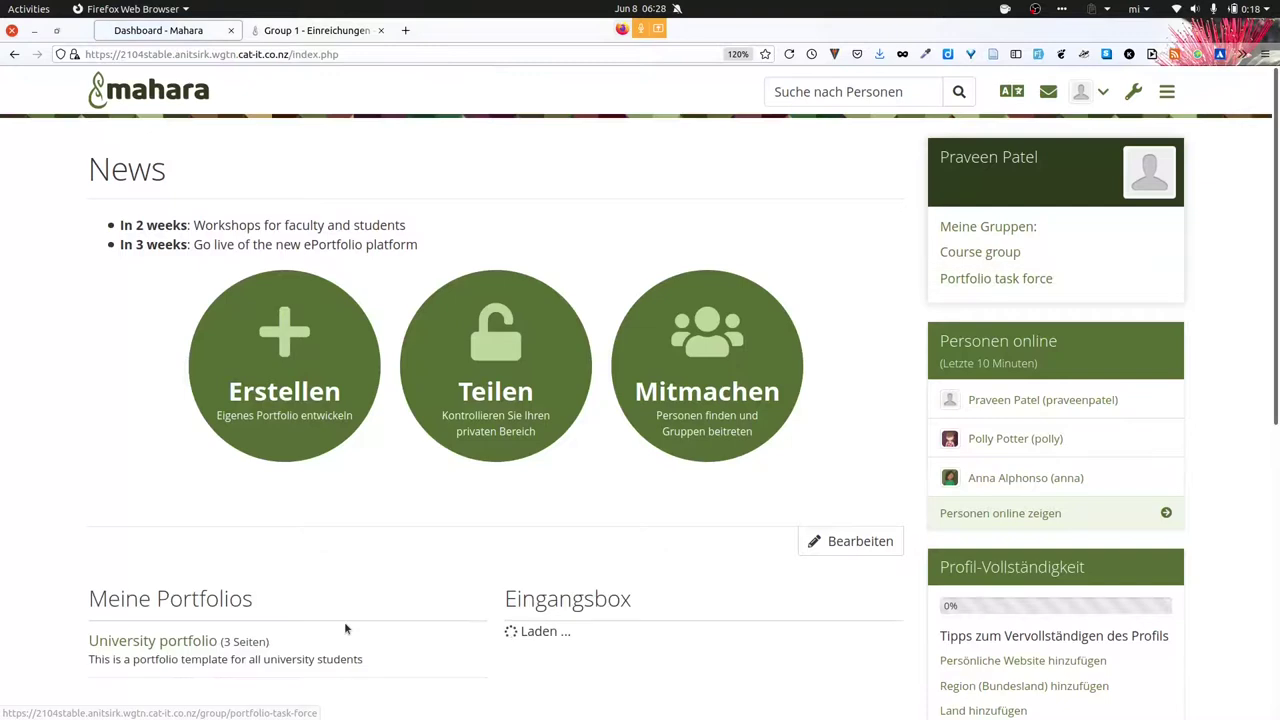
scroll(345, 627, "down", 5)
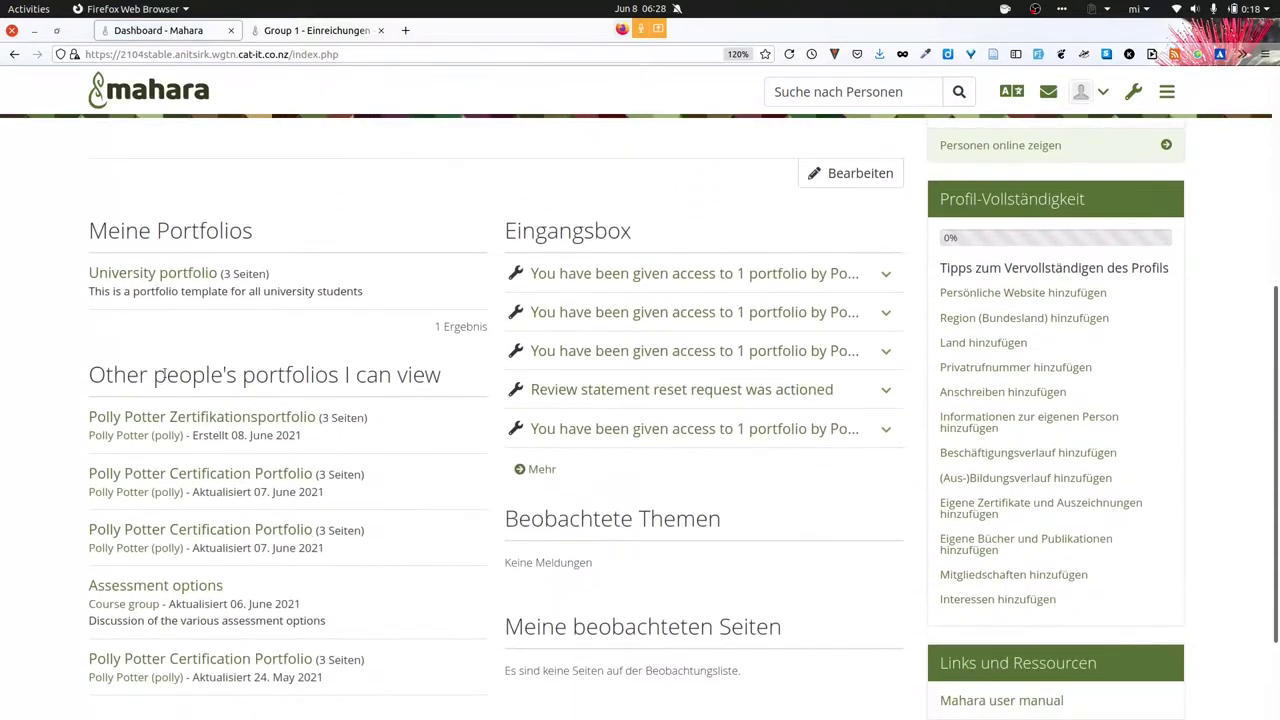
On the Zertifikationsportfolio completion page, save 'Mein Kommentar' as a draft in the Audit block
left_click(180, 418)
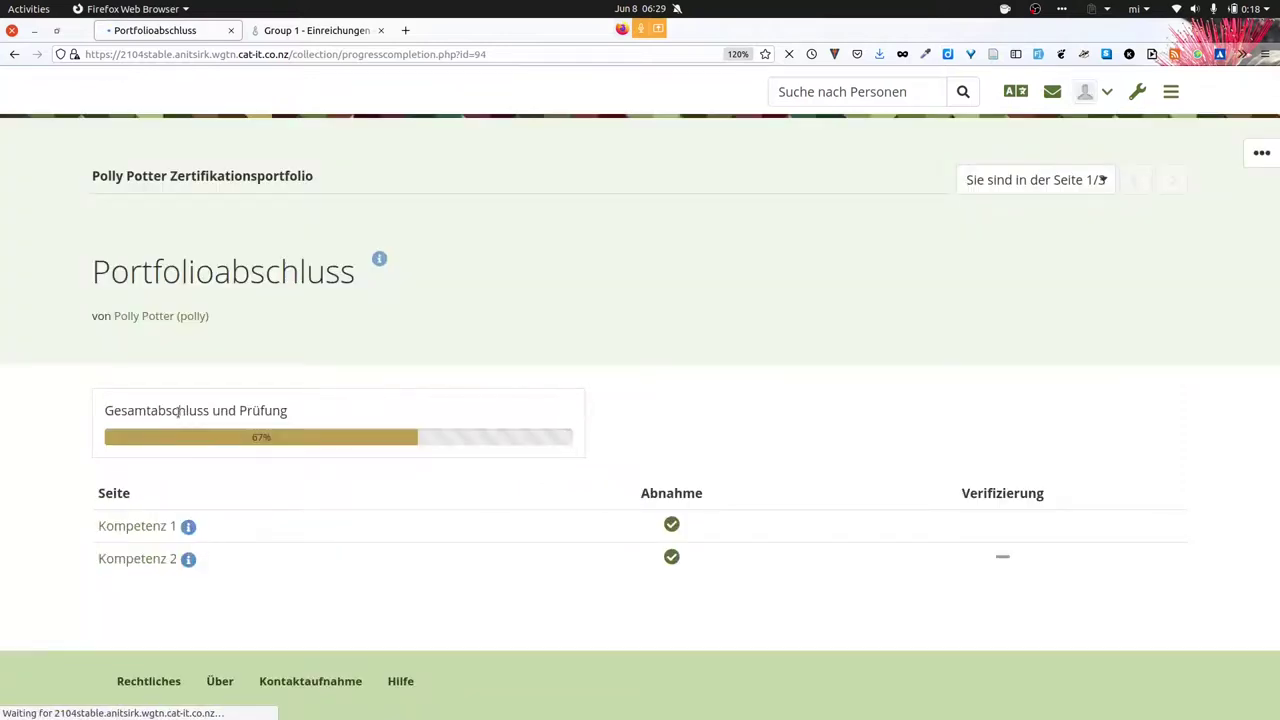
scroll(1164, 612, "down", 3)
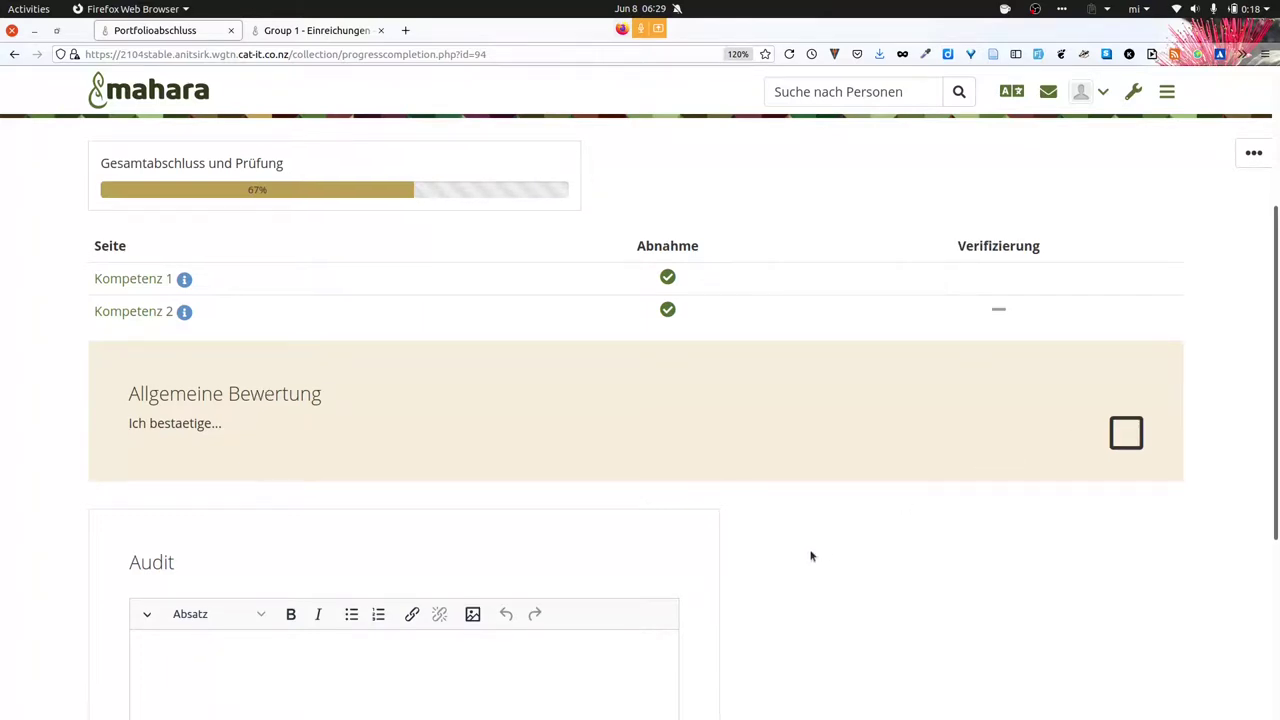
scroll(811, 556, "down", 3)
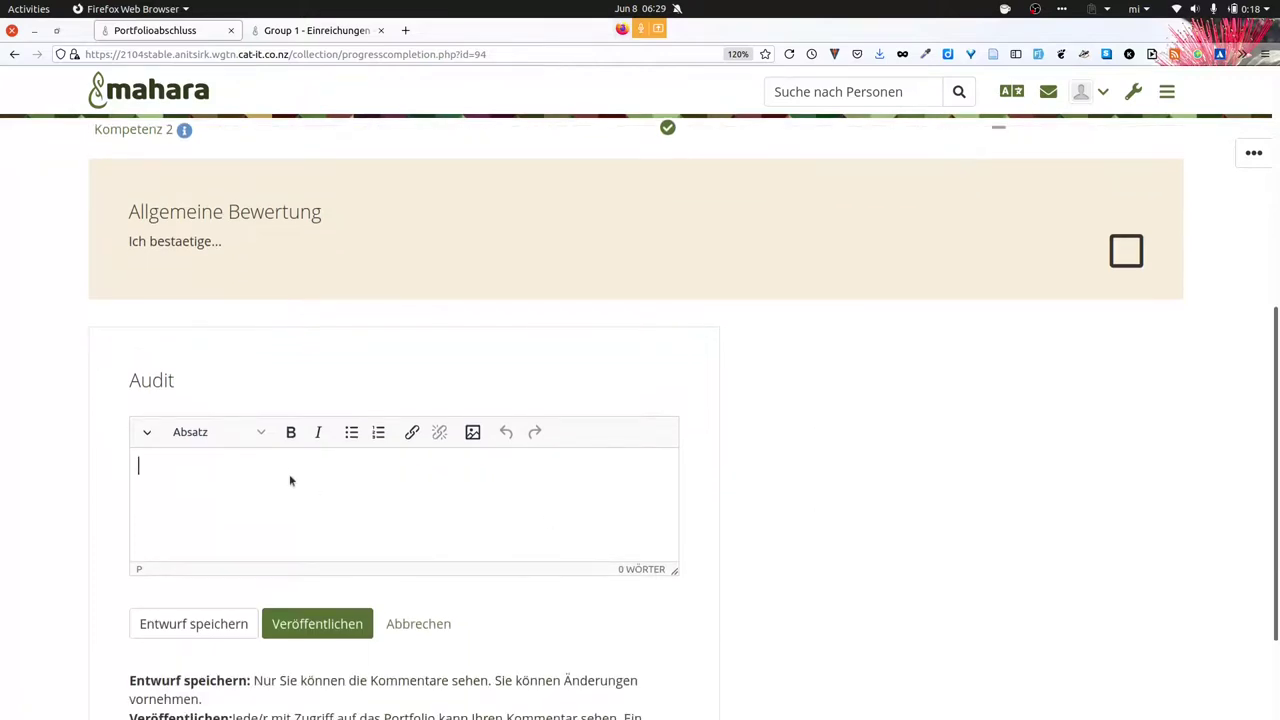
type("Mein Kommentar")
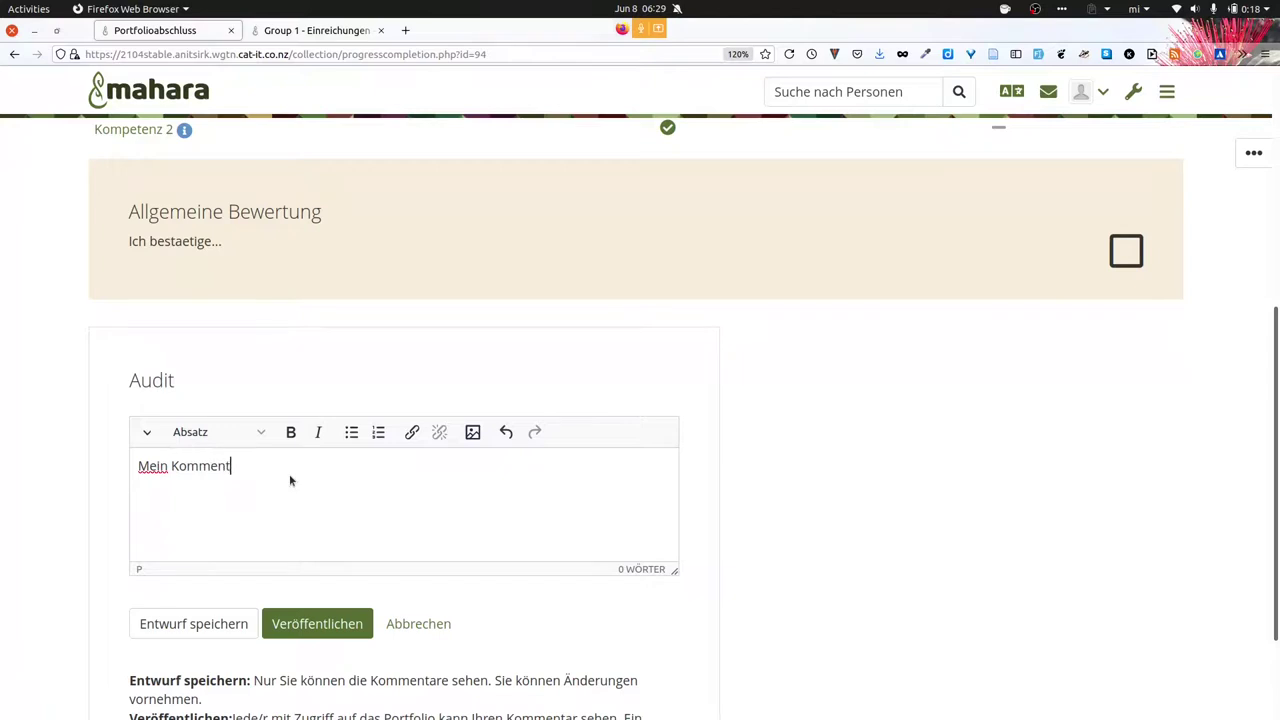
left_click(144, 634)
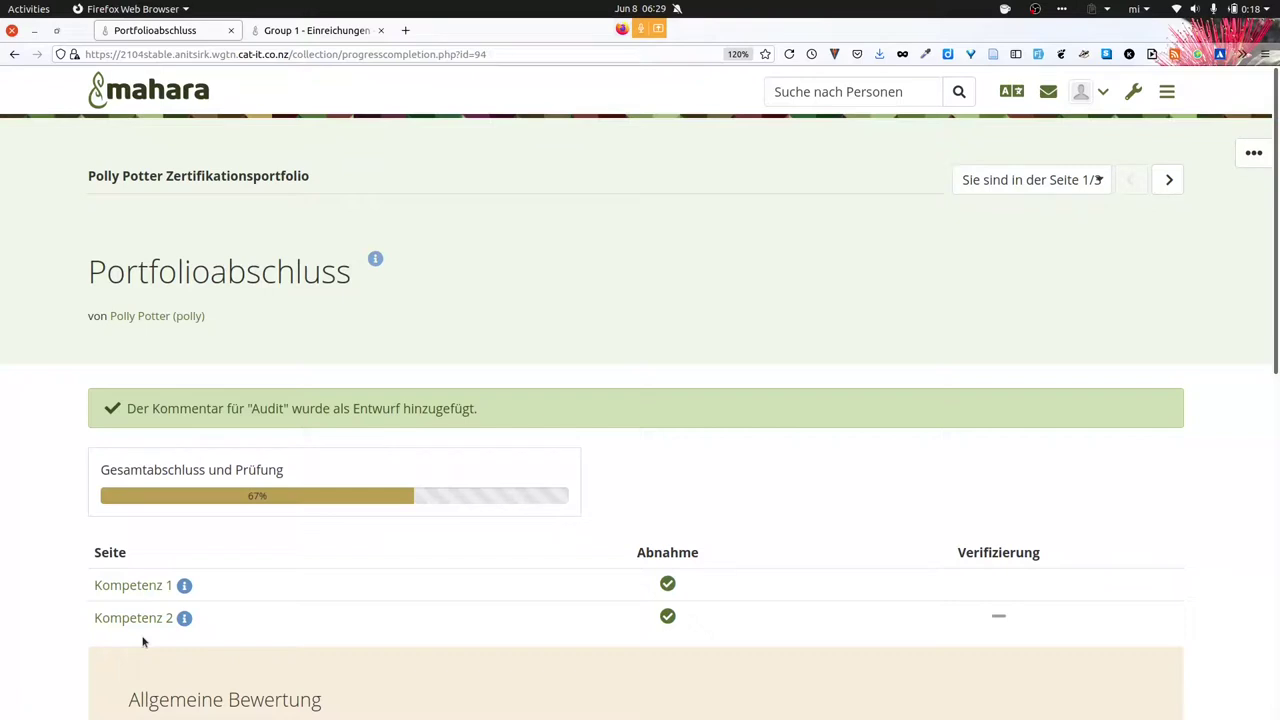
Open Teilen > Freigegebene Seiten to list the pages shared with you
left_click(1166, 93)
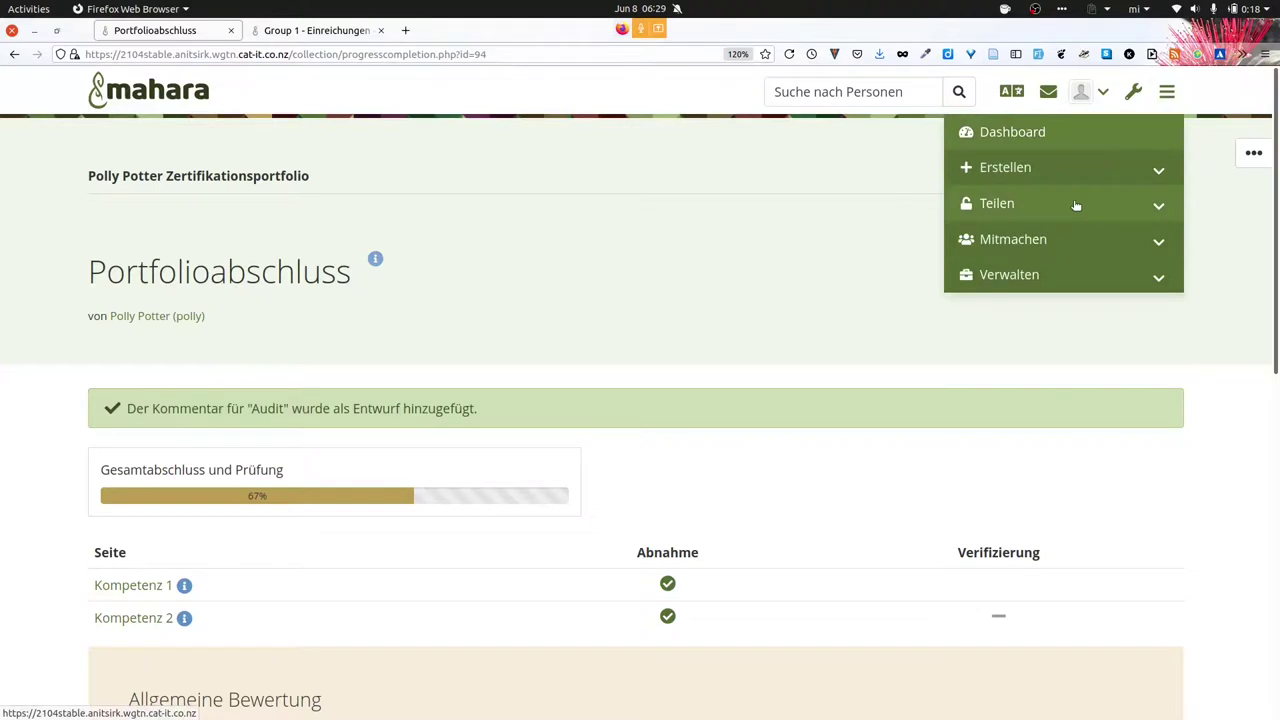
left_click(1075, 205)
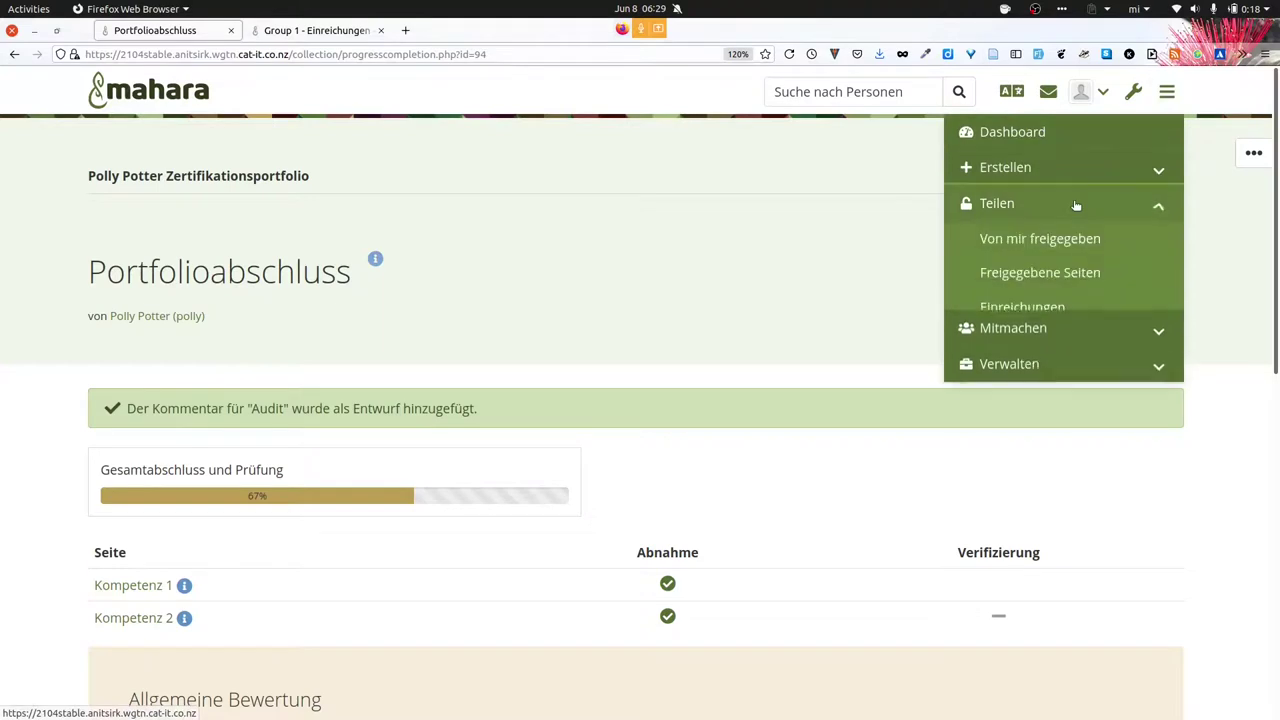
left_click(1031, 283)
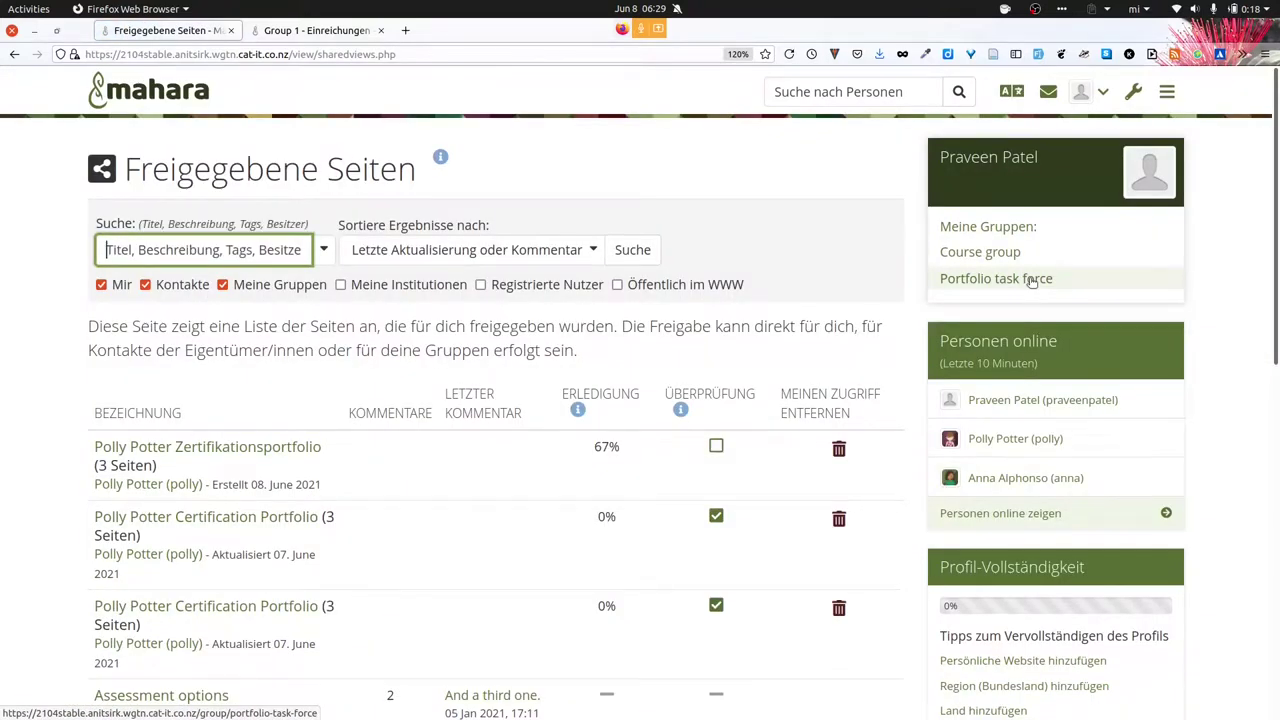
scroll(912, 395, "down", 1)
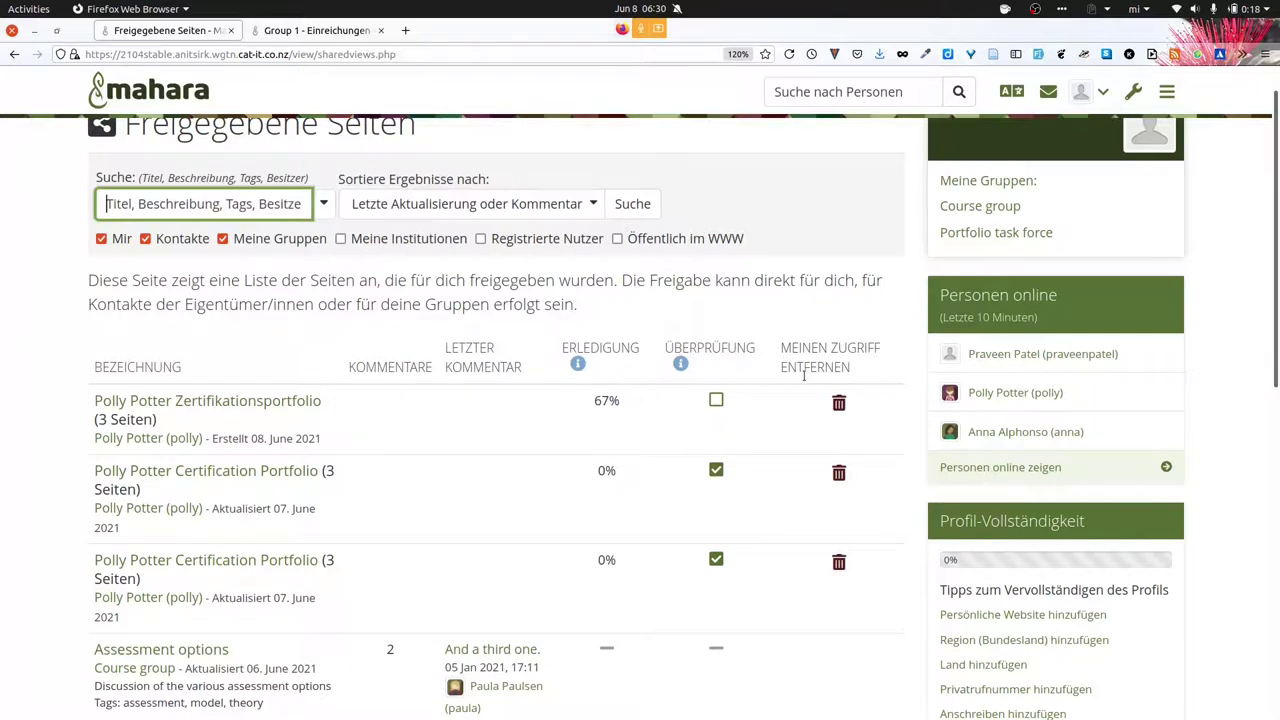
Start removing access to the third portfolio, cancel it, and open the Zertifikationsportfolio for review
left_click(839, 562)
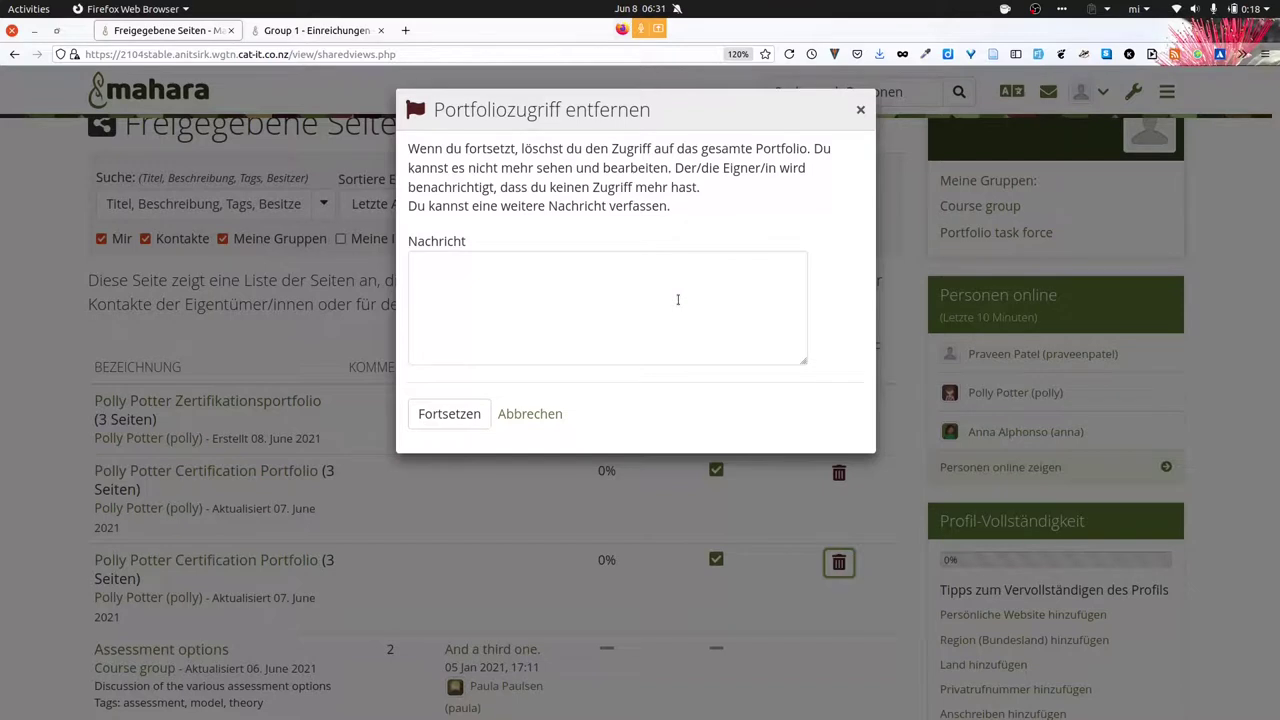
left_click(861, 113)
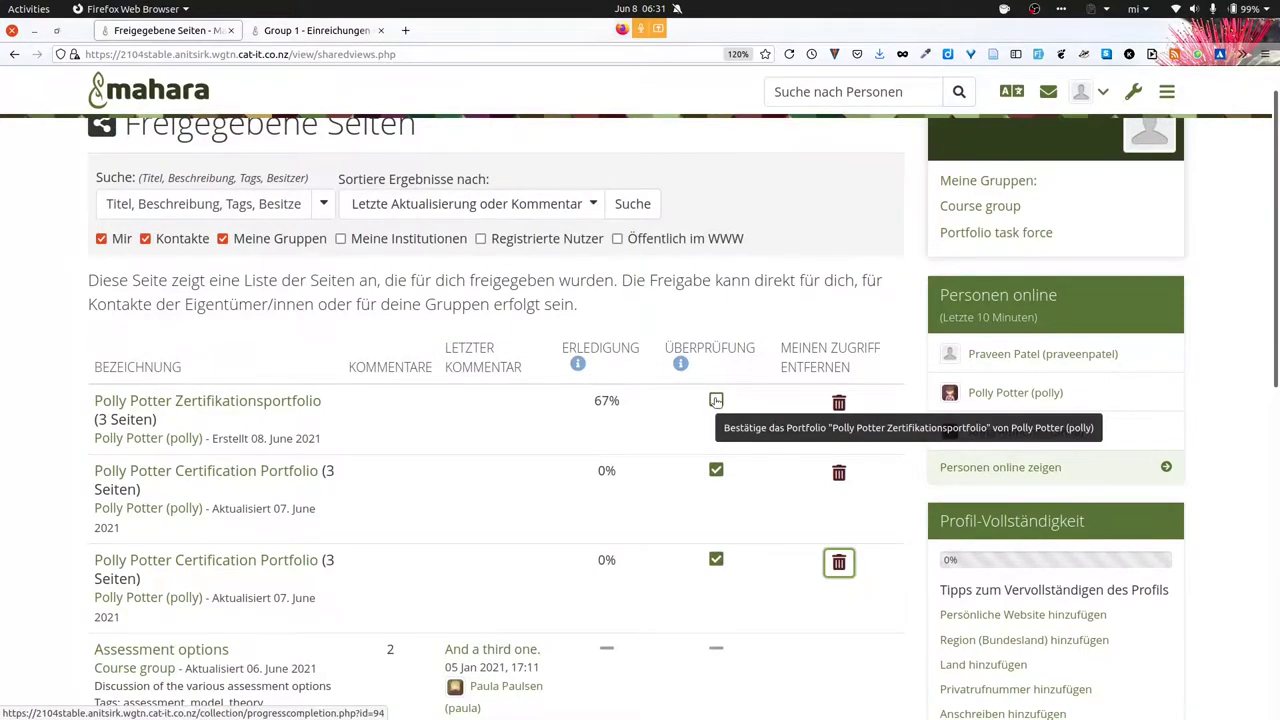
left_click(716, 401)
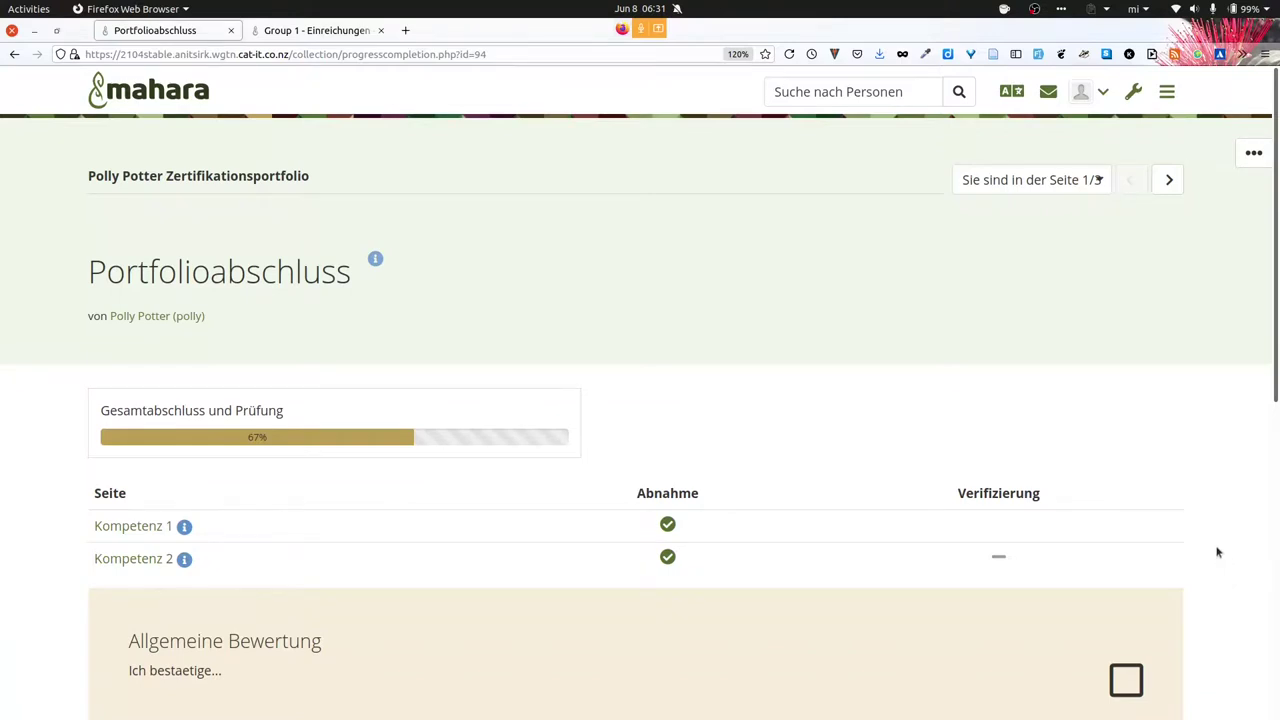
Confirm the Allgemeine Bewertung statement irreversibly, stamping it with the reviewer and 08. June 2021, 06:31
scroll(1217, 552, "down", 5)
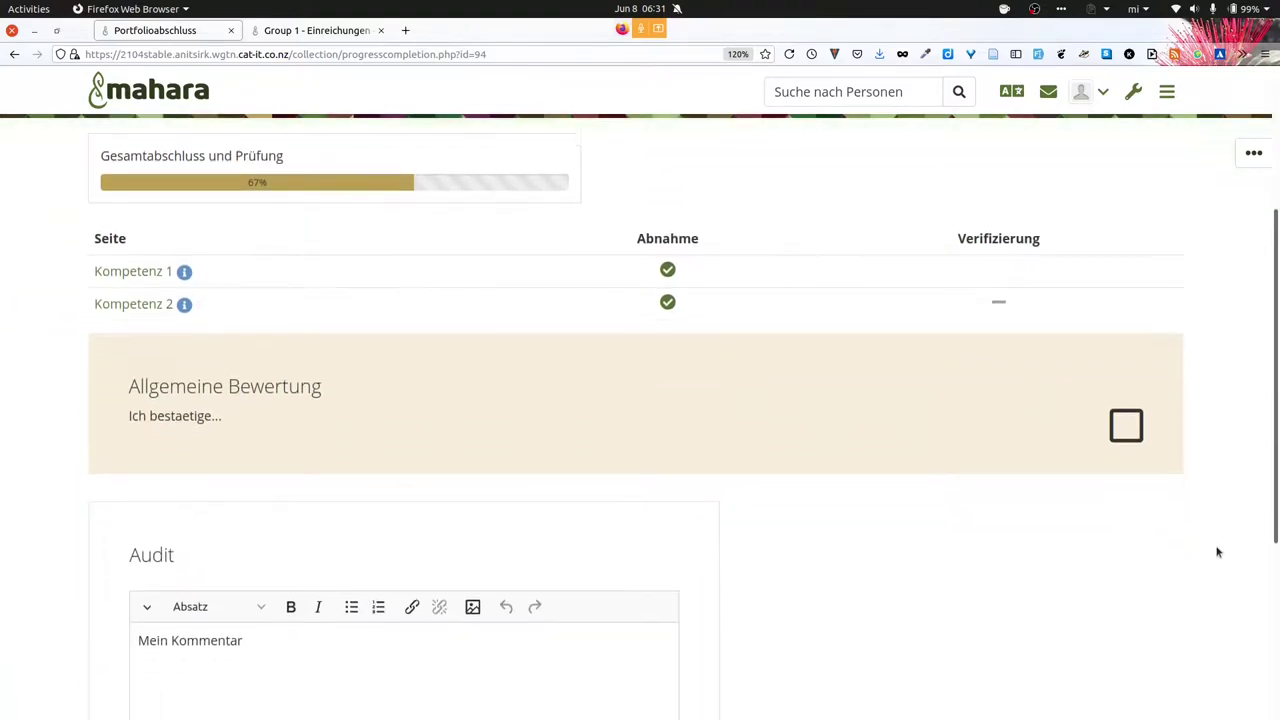
scroll(1217, 552, "down", 2)
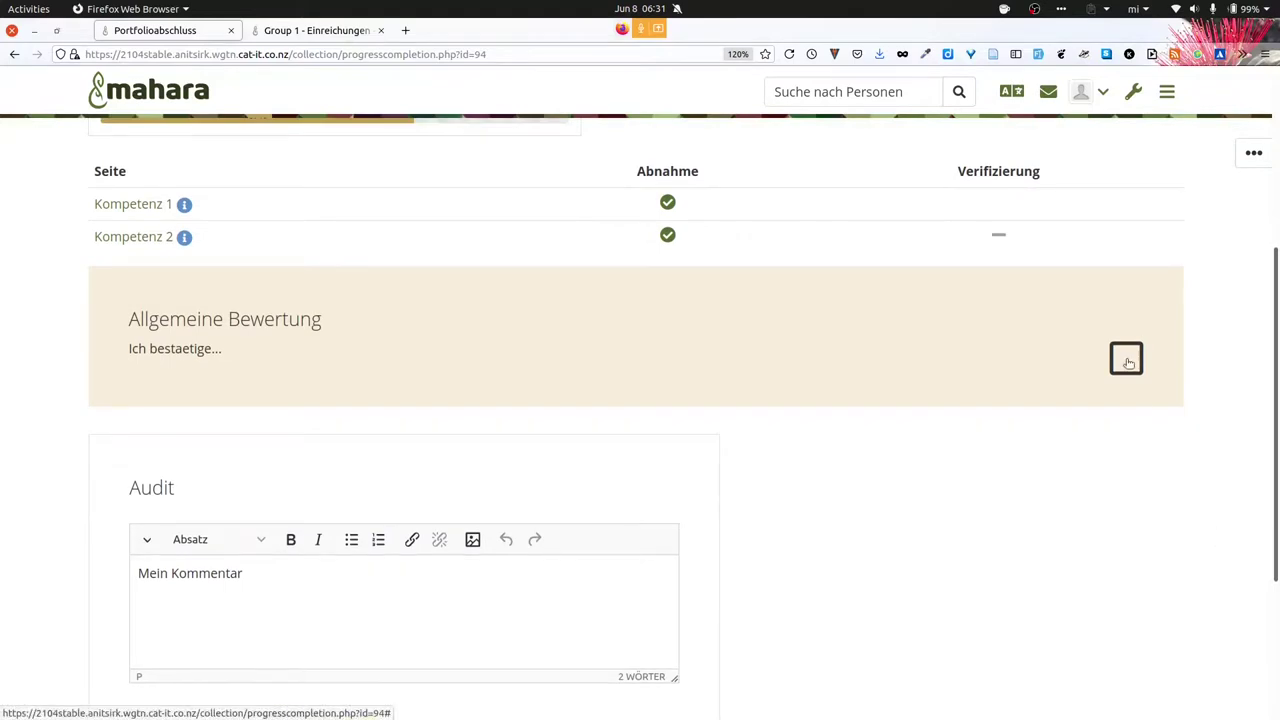
left_click(1127, 360)
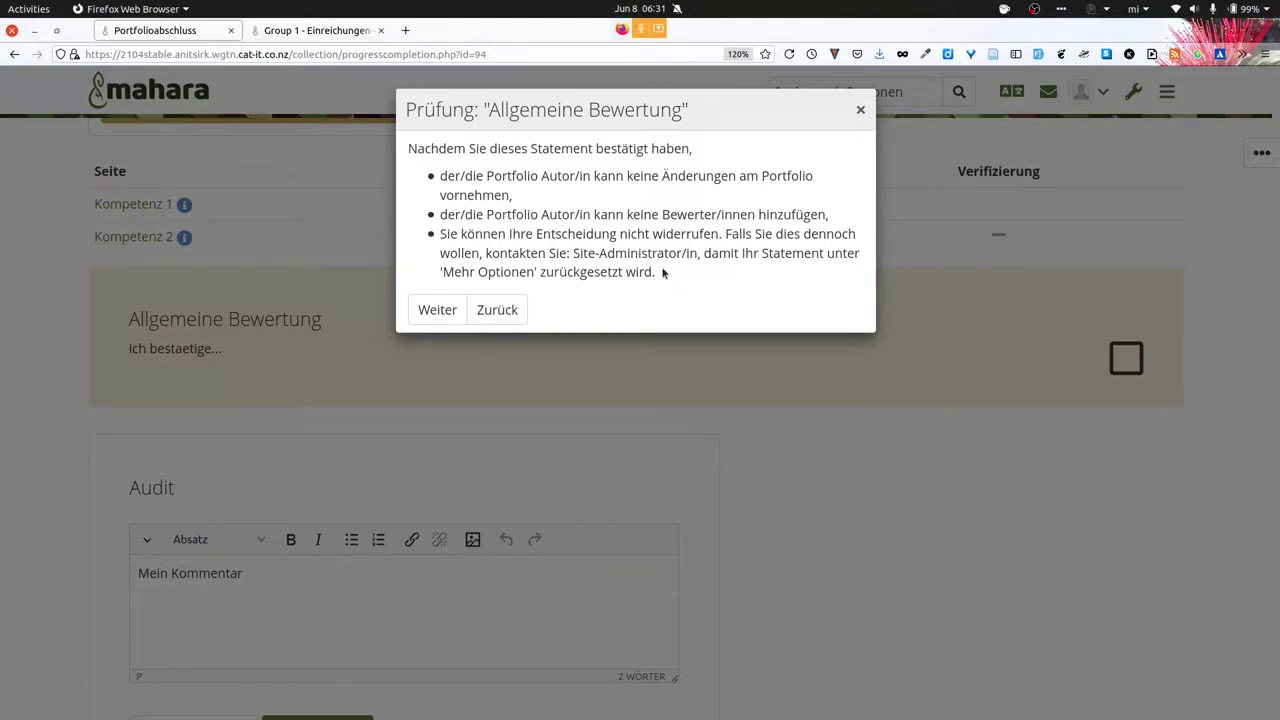
left_click(433, 306)
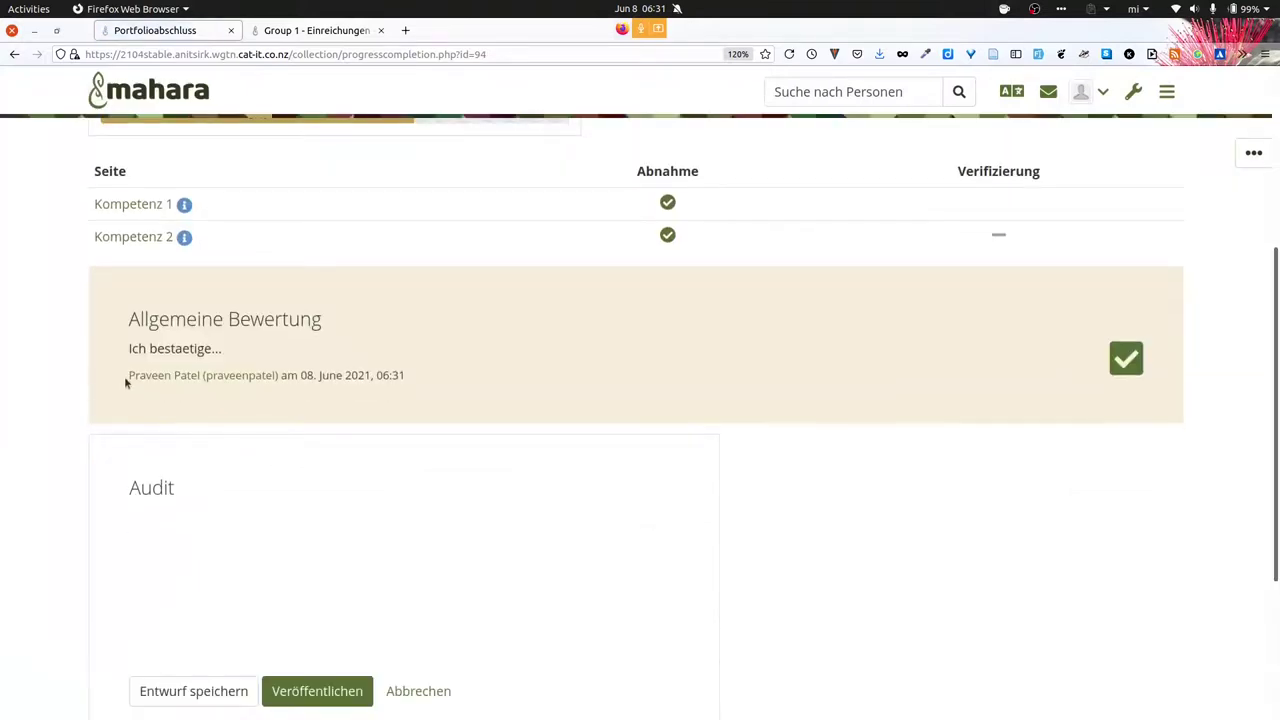
left_click_drag(124, 375, 437, 374)
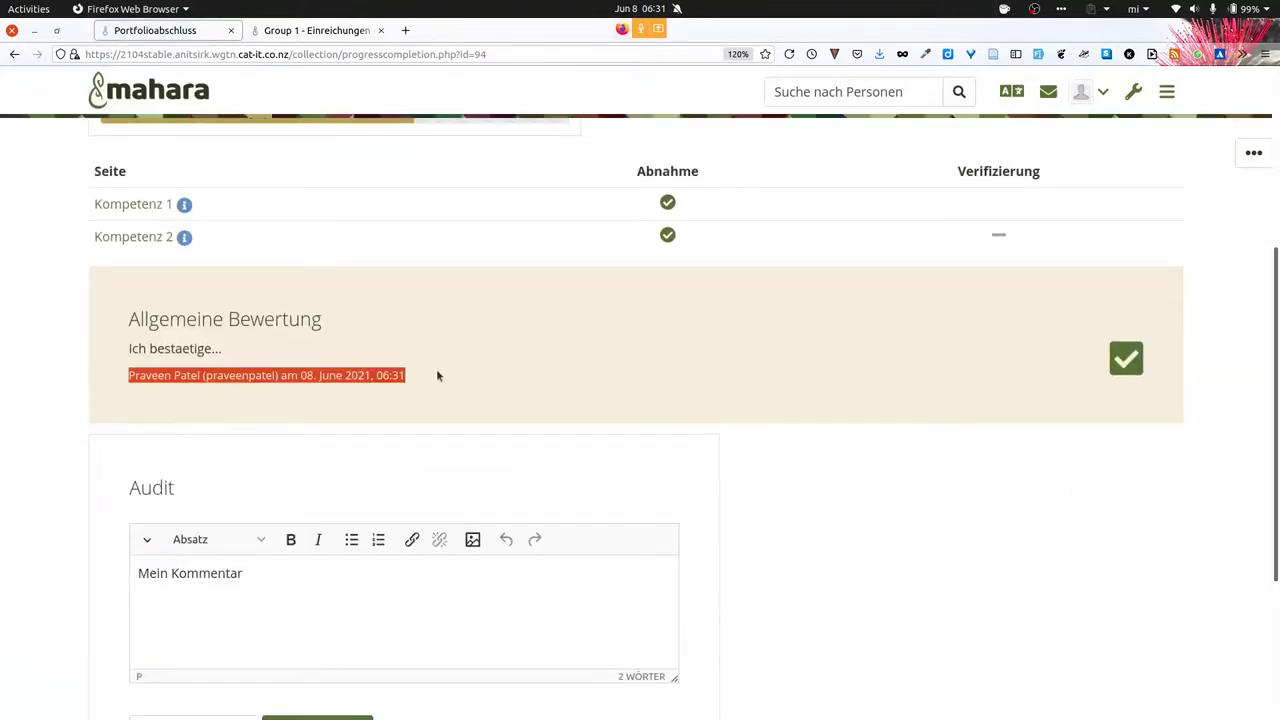
left_click(1058, 570)
Publish the 'Mein Kommentar' Audit comment, now stamped Geprüft am 08. June 2021, 06:32
scroll(1058, 570, "down", 3)
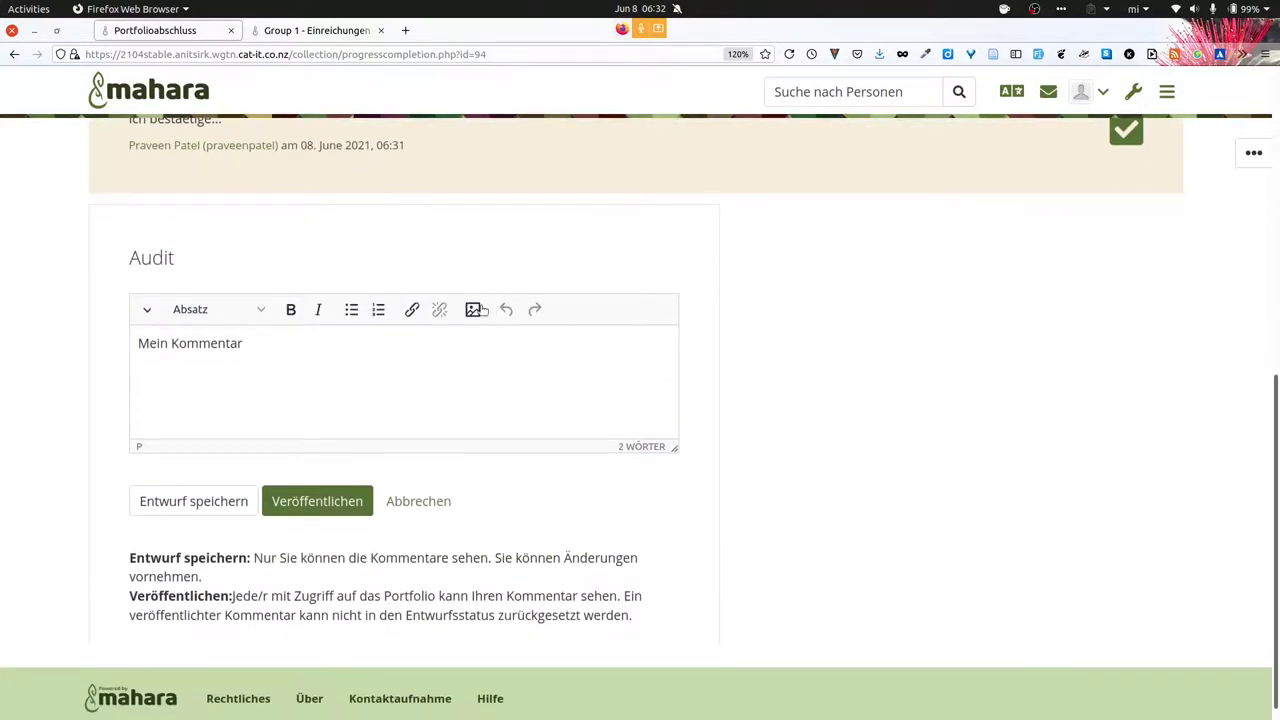
left_click(291, 505)
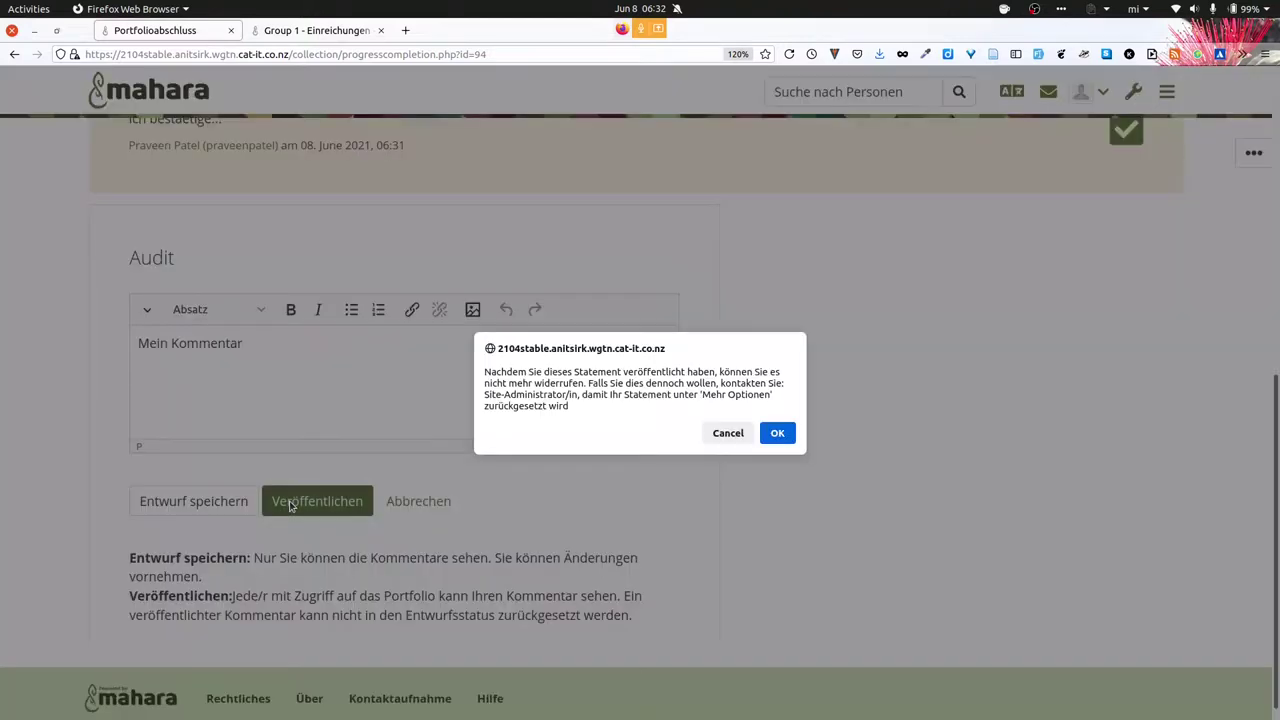
left_click(775, 434)
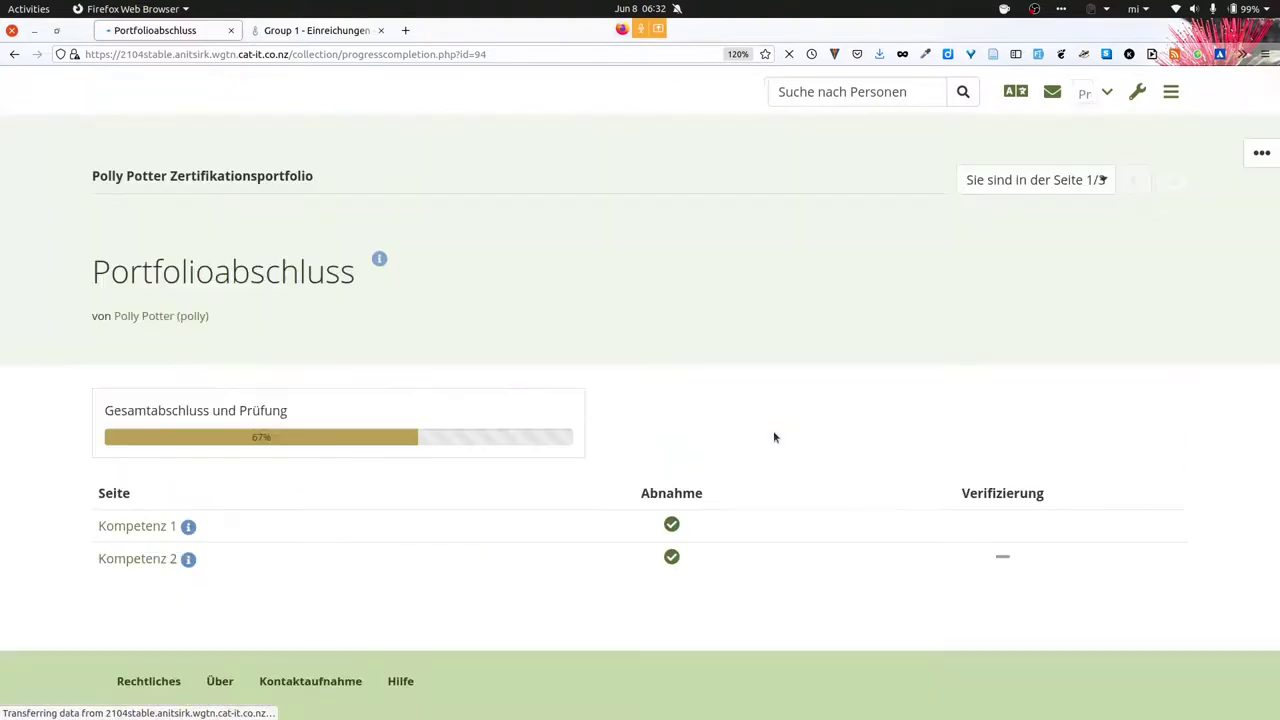
scroll(773, 436, "down", 3)
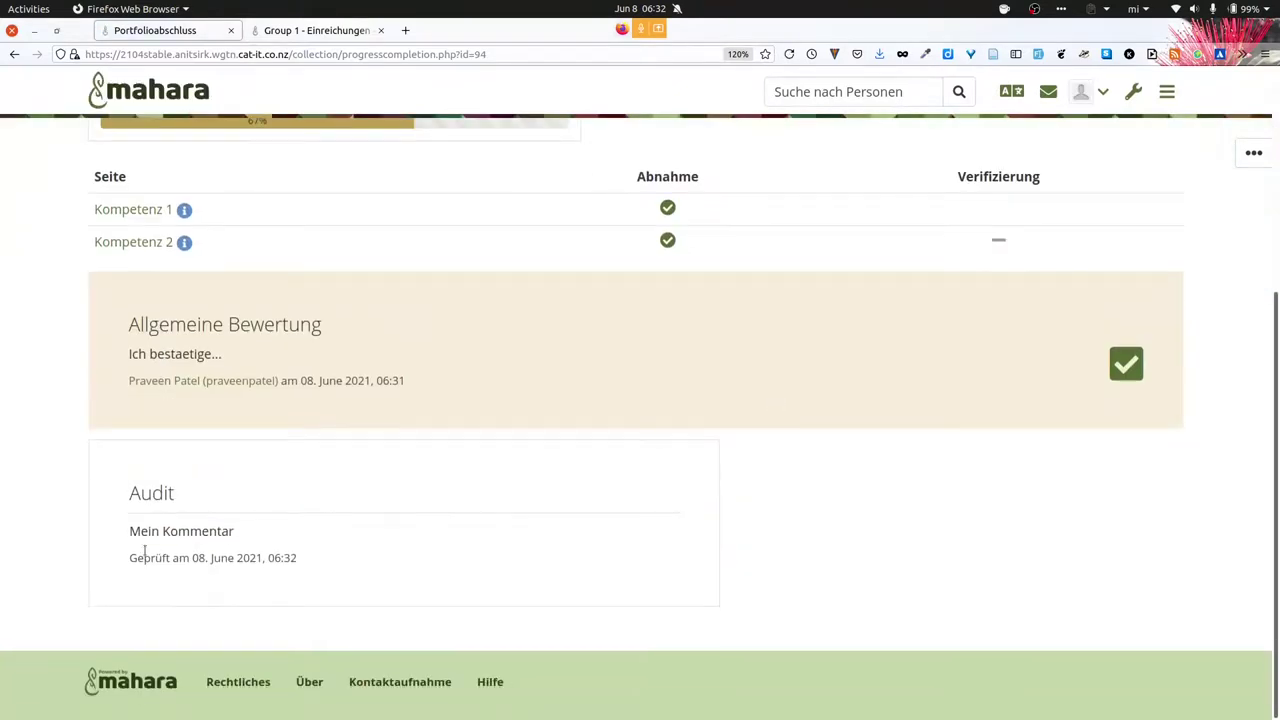
left_click_drag(129, 558, 291, 553)
triple_click(318, 560)
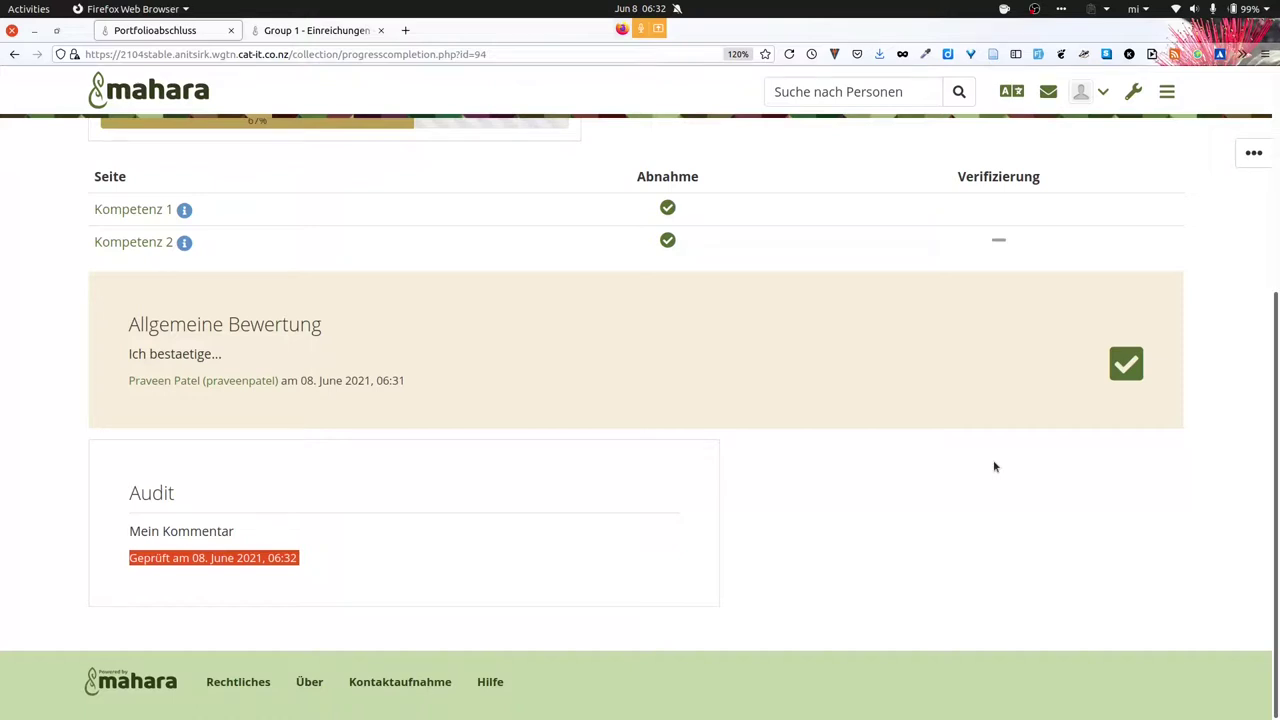
Begin a reset request from the portfolio's options, choosing the Allgemeine Bewertung statement
left_click(1259, 152)
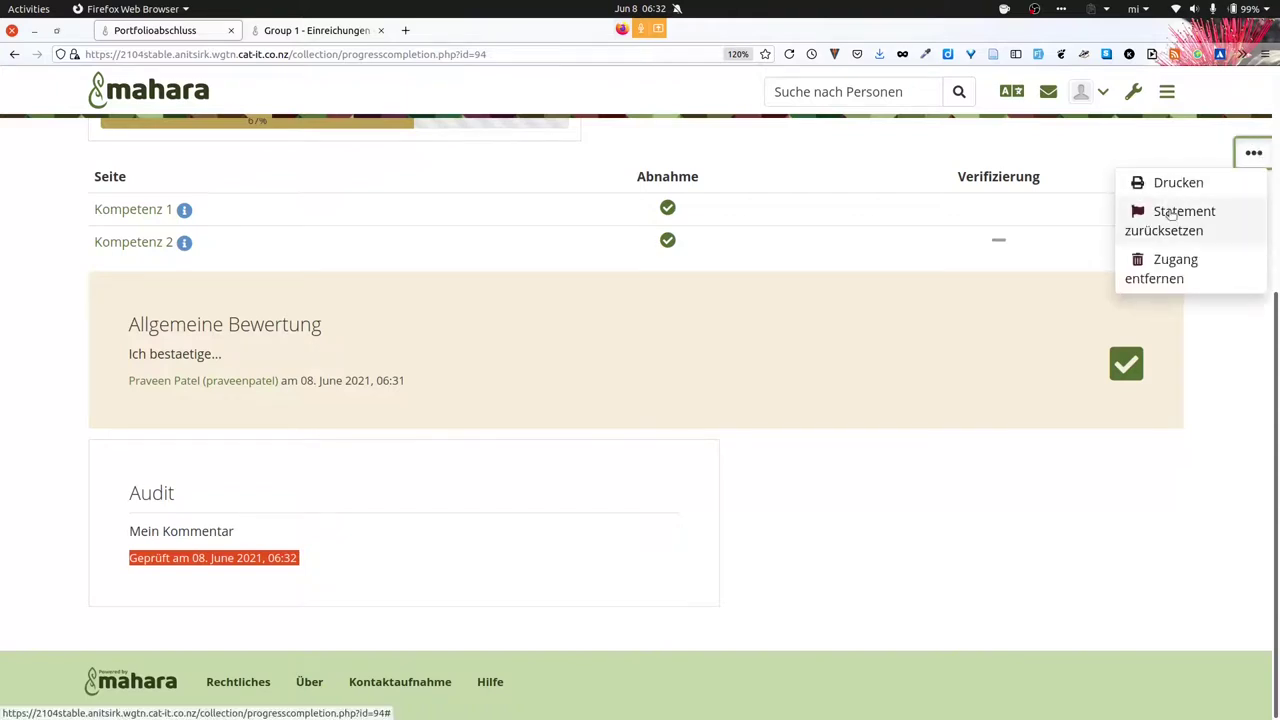
left_click(1171, 213)
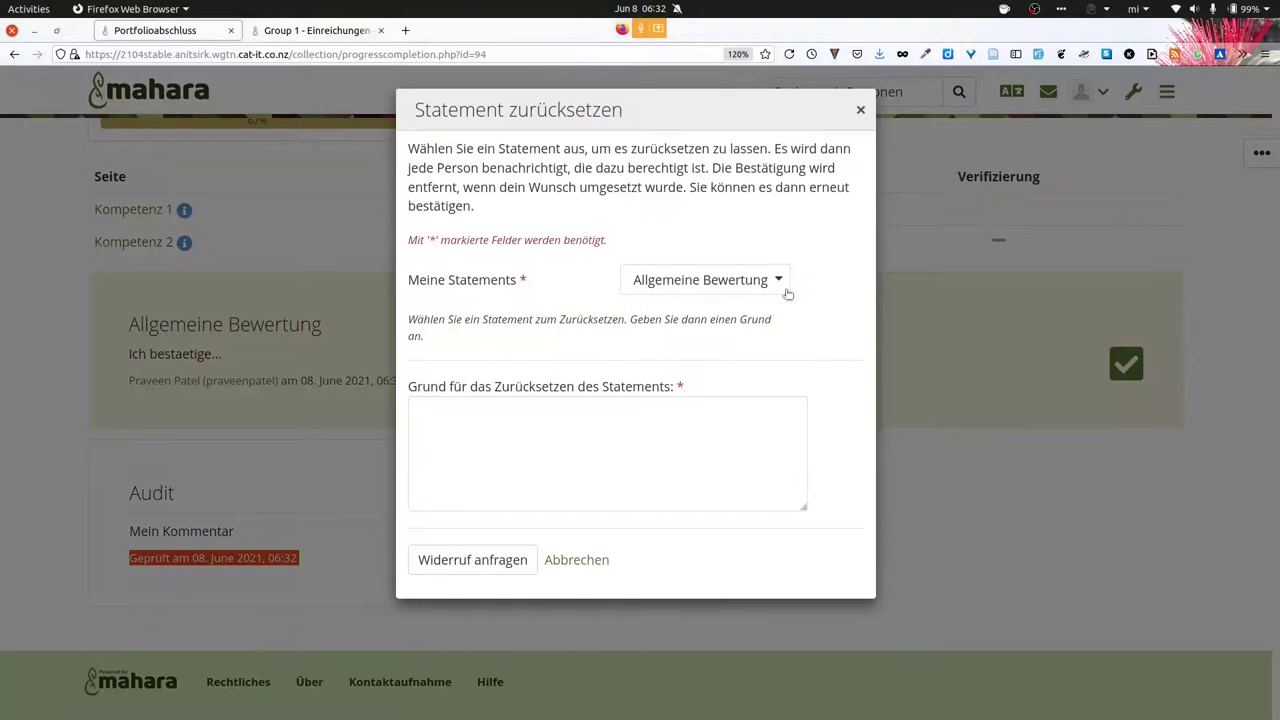
left_click(729, 285)
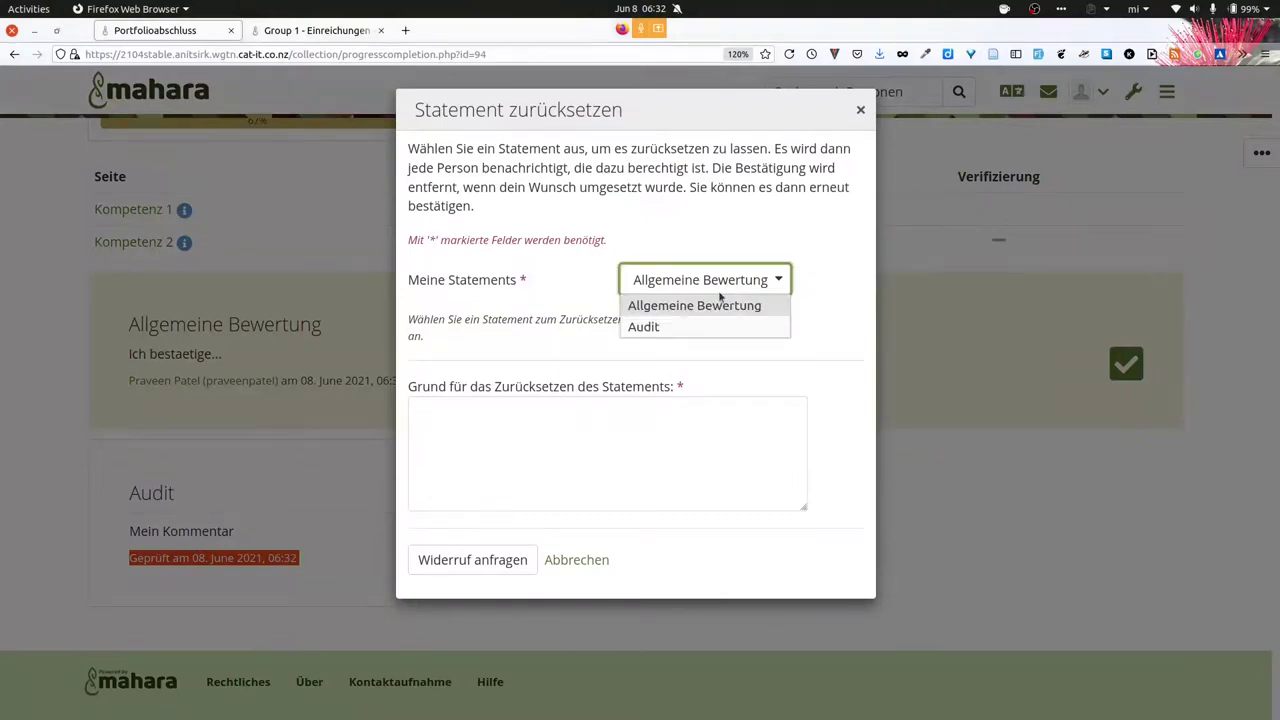
left_click(710, 312)
Send the reset request with reason 'Bitte zuruecksetzen' and switch to the owner's window
left_click(613, 441)
type("Bitte yuruecksetze")
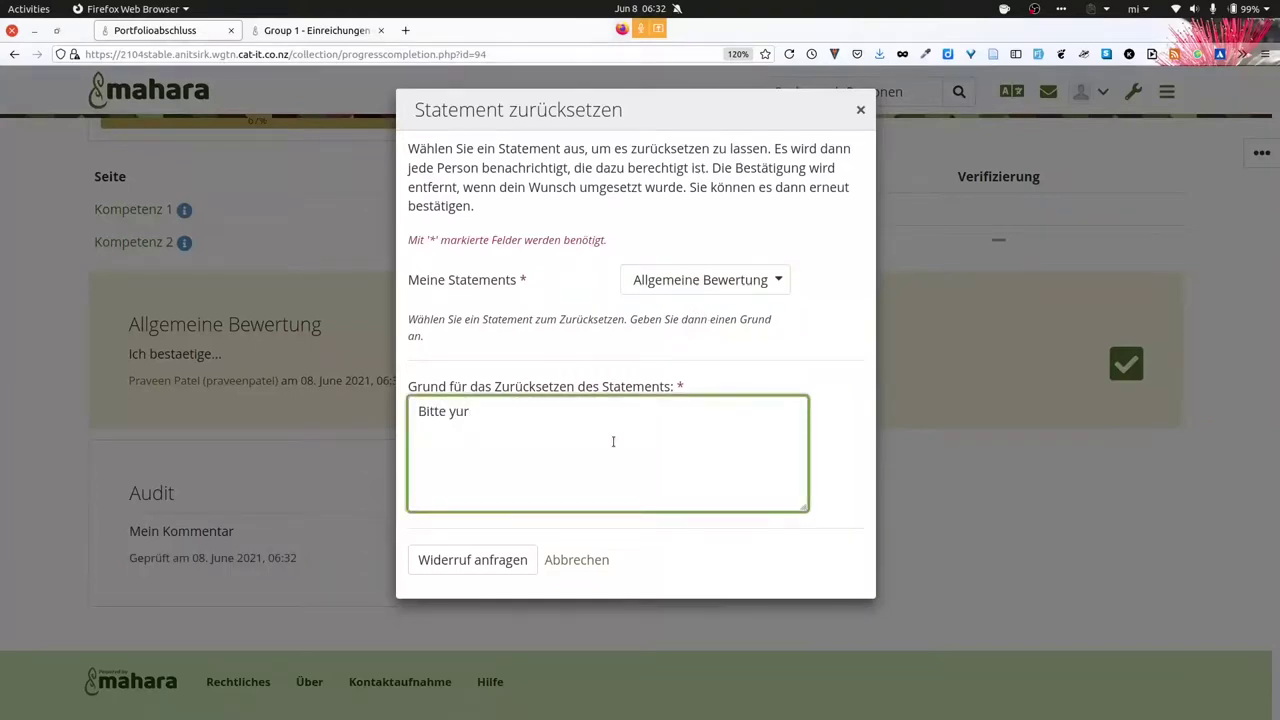
type("n")
left_click(452, 413)
key("BackSpace")
type("zuruecksetzen")
left_click(472, 558)
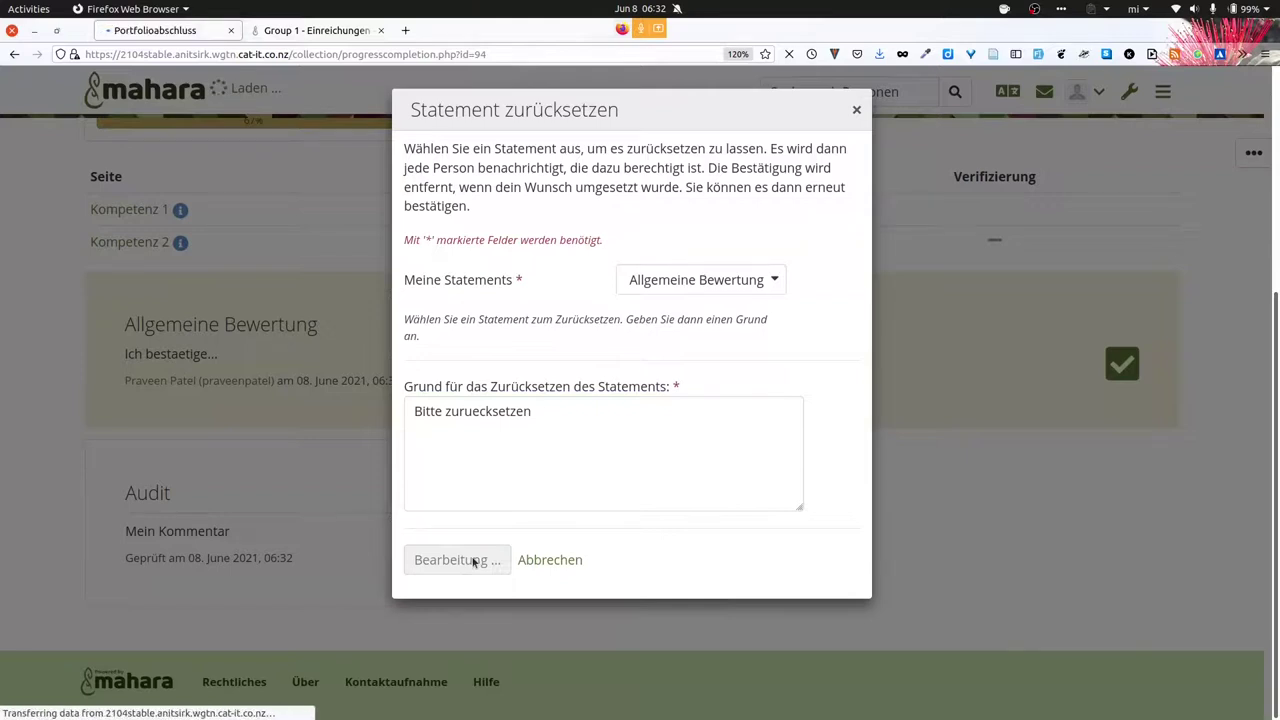
key("alt+Tab")
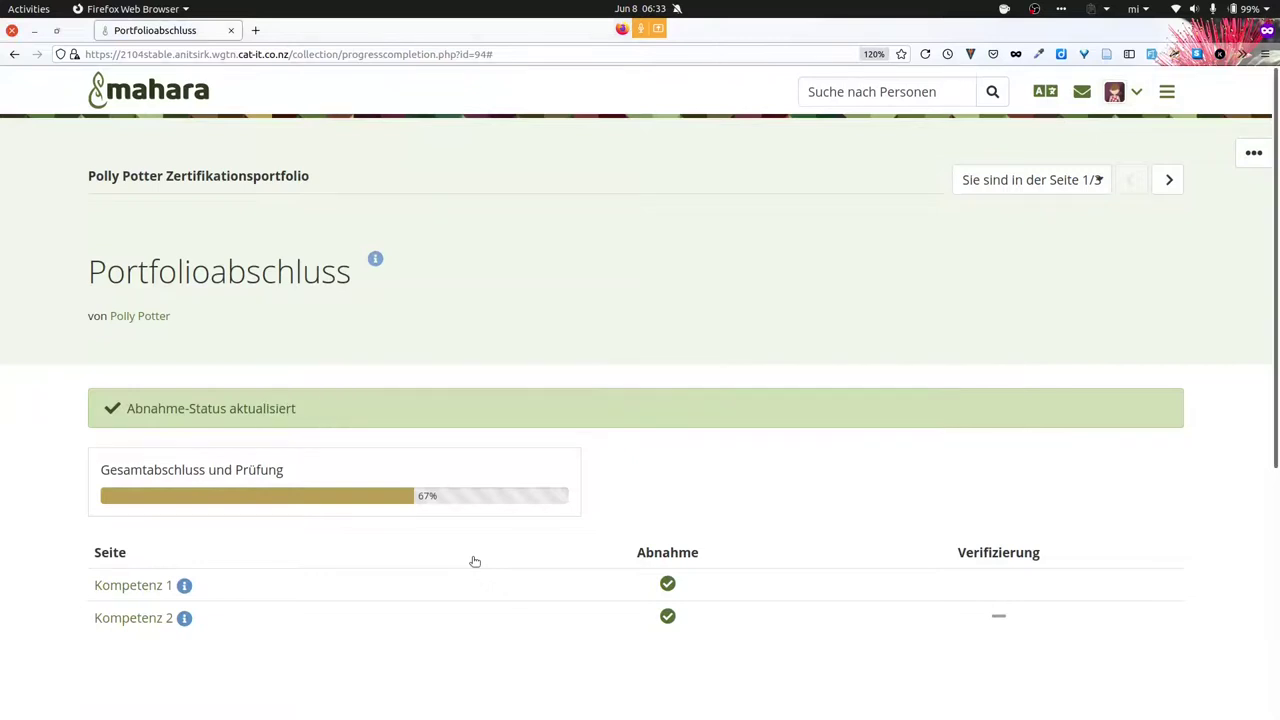
Reload the owner's Portfolioabschluss page to see Allgemeine Bewertung confirmed, then go to Kompetenz 1
left_click(925, 54)
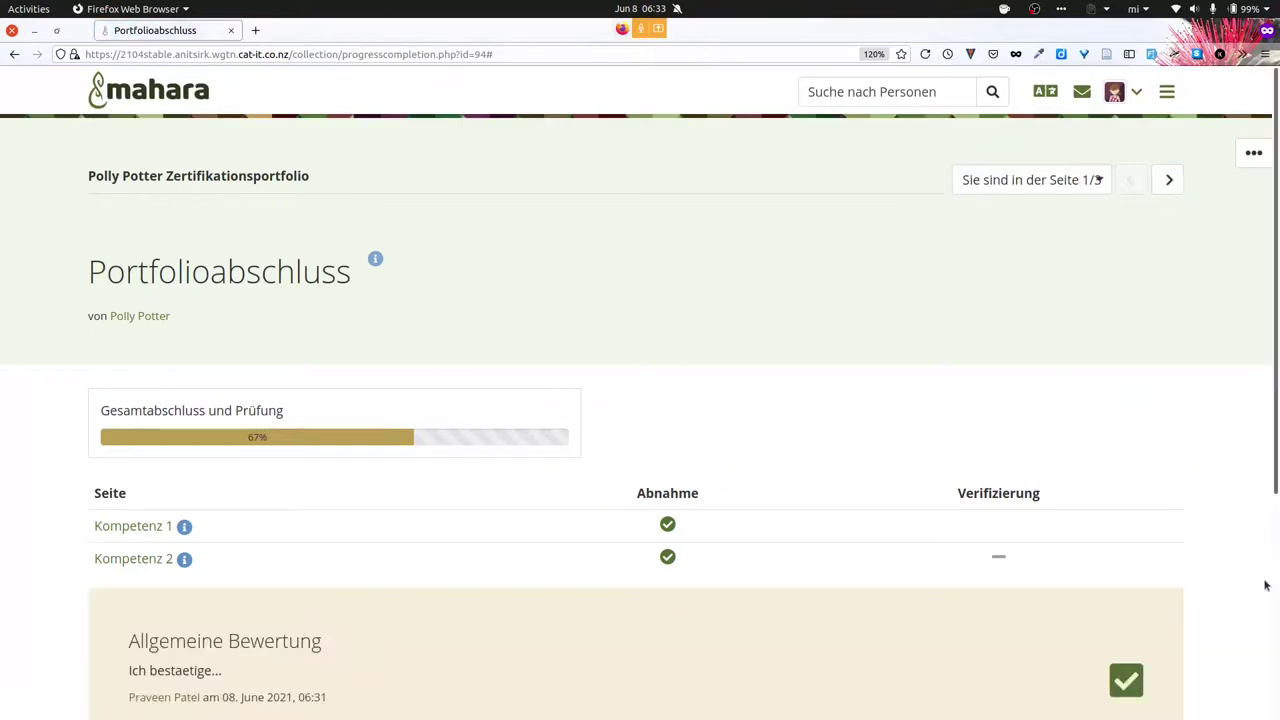
scroll(1265, 585, "down", 4)
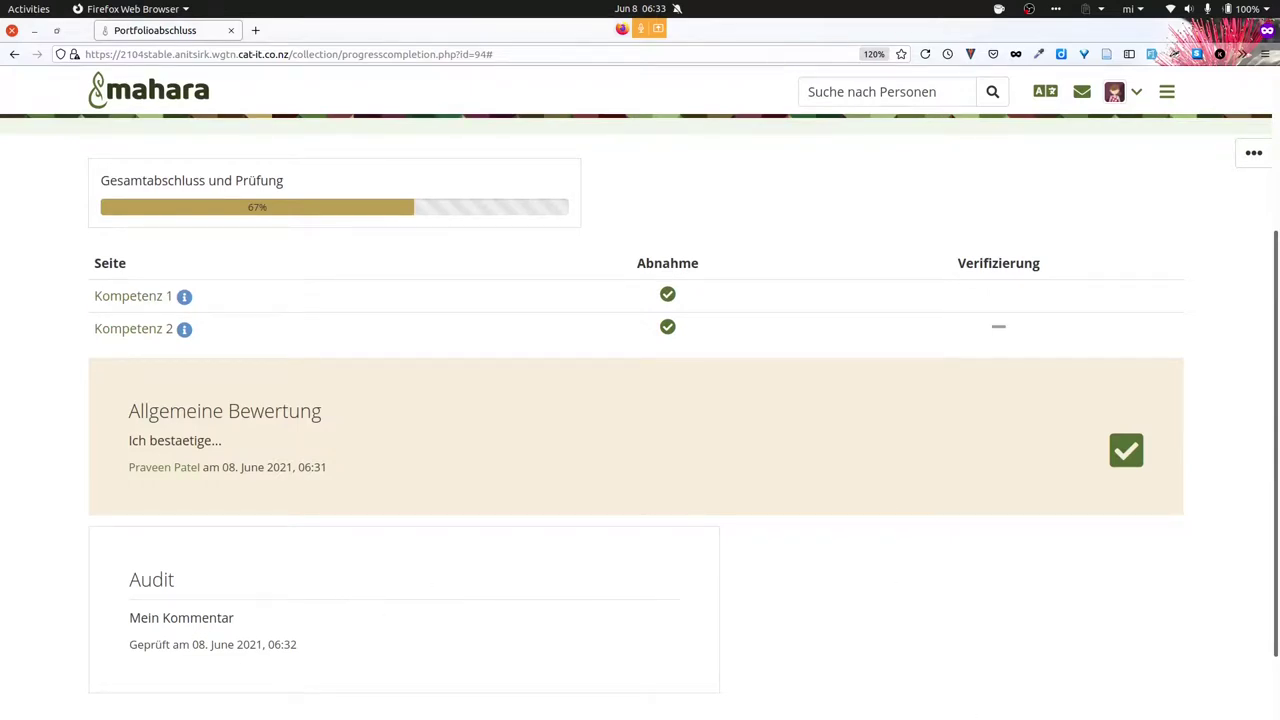
scroll(1000, 534, "up", 4)
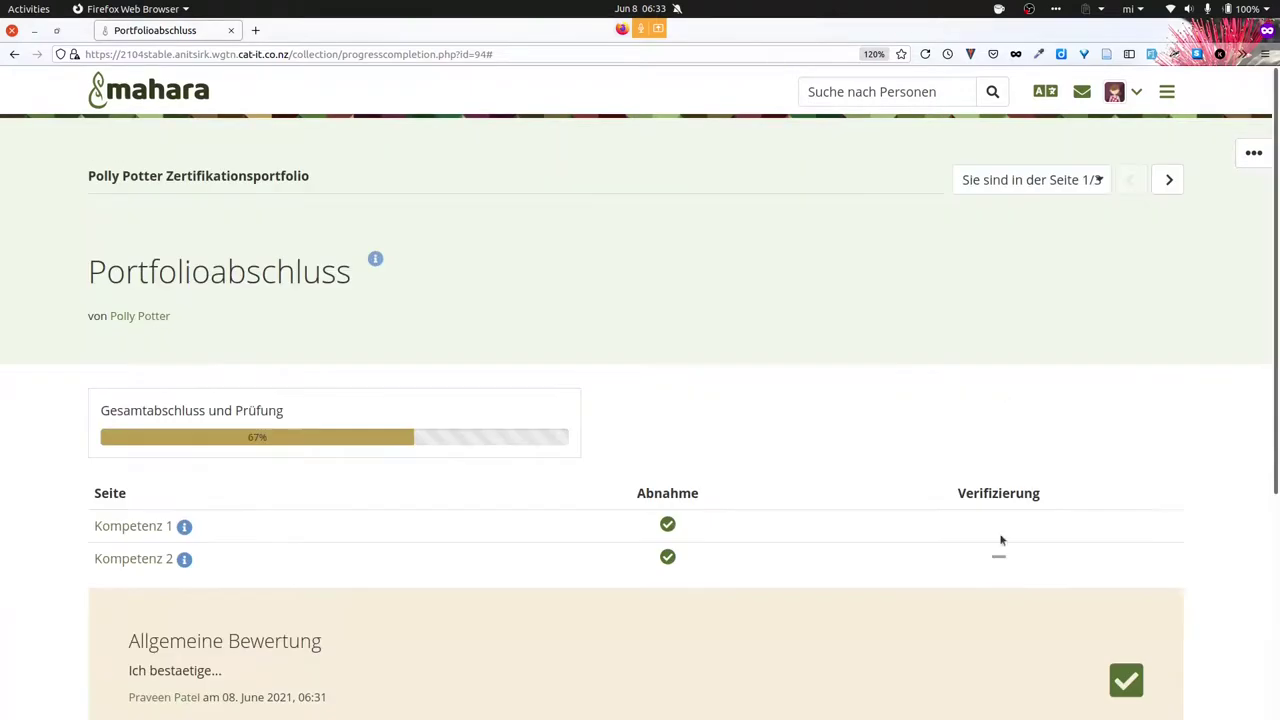
left_click(1168, 179)
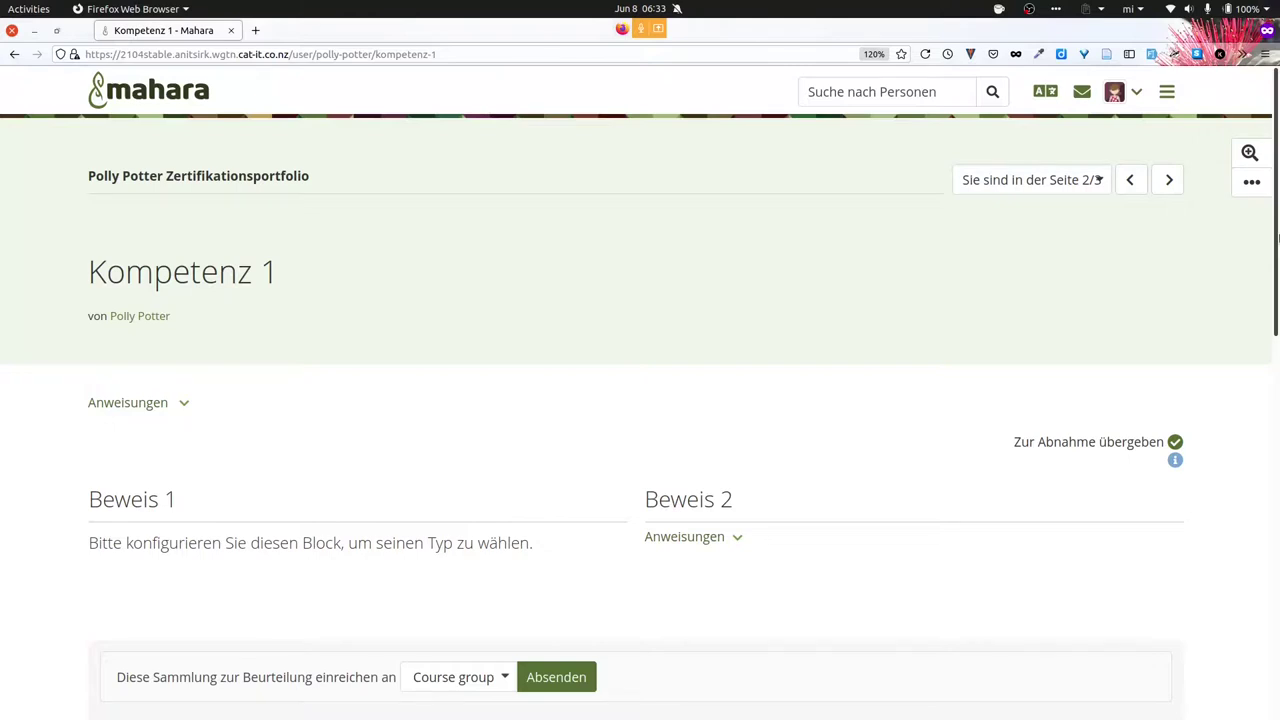
Switch back to the reviewer's window and show the 'Group 1 - Einreichungen' list
key("alt+Tab")
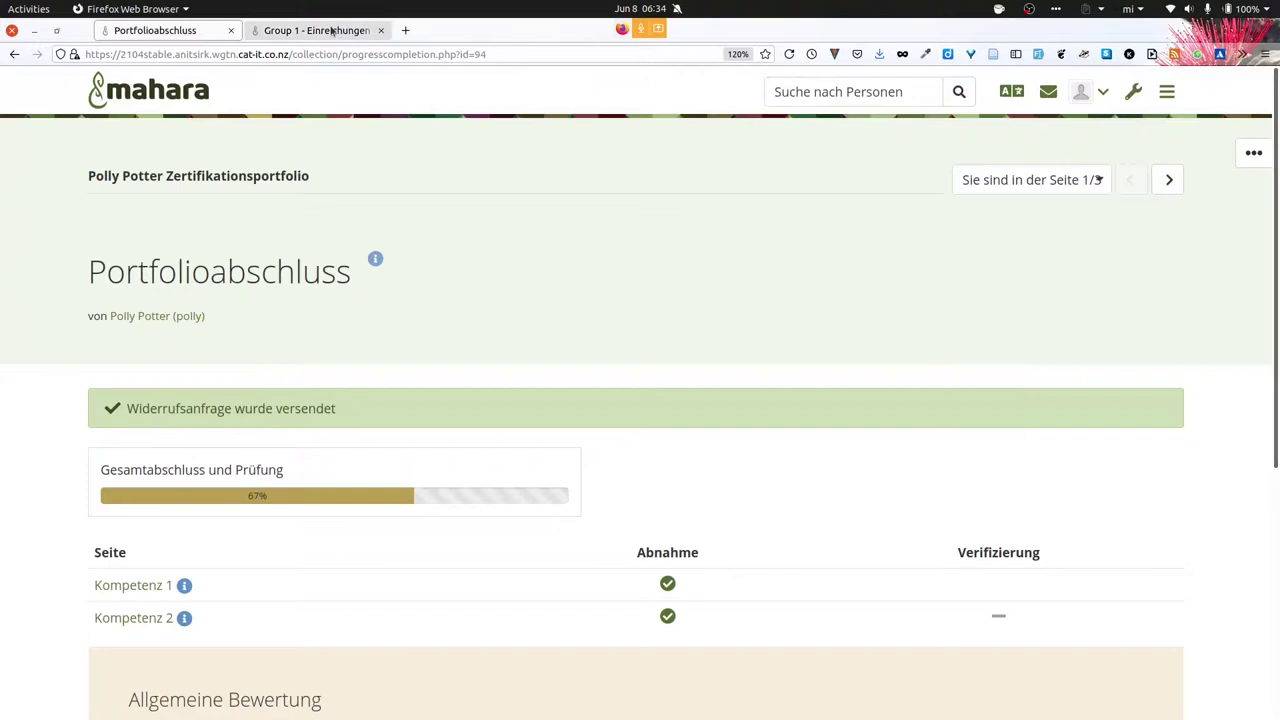
left_click(332, 31)
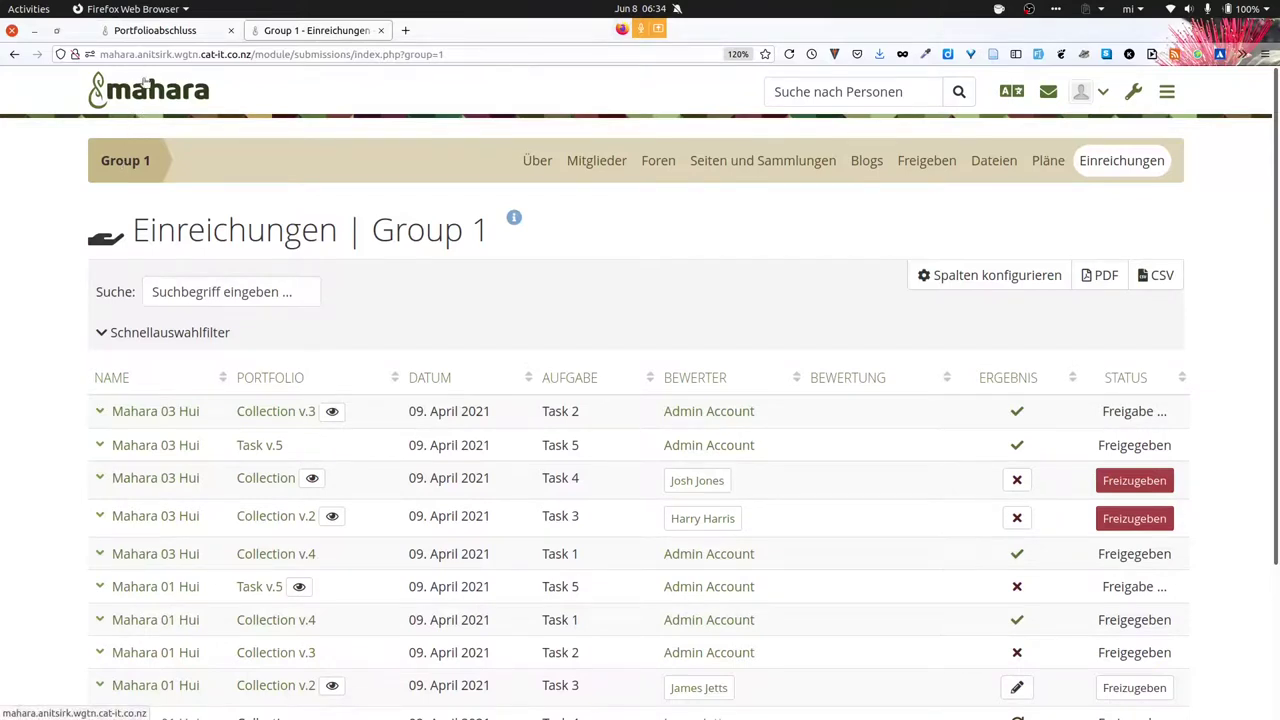
left_click(529, 160)
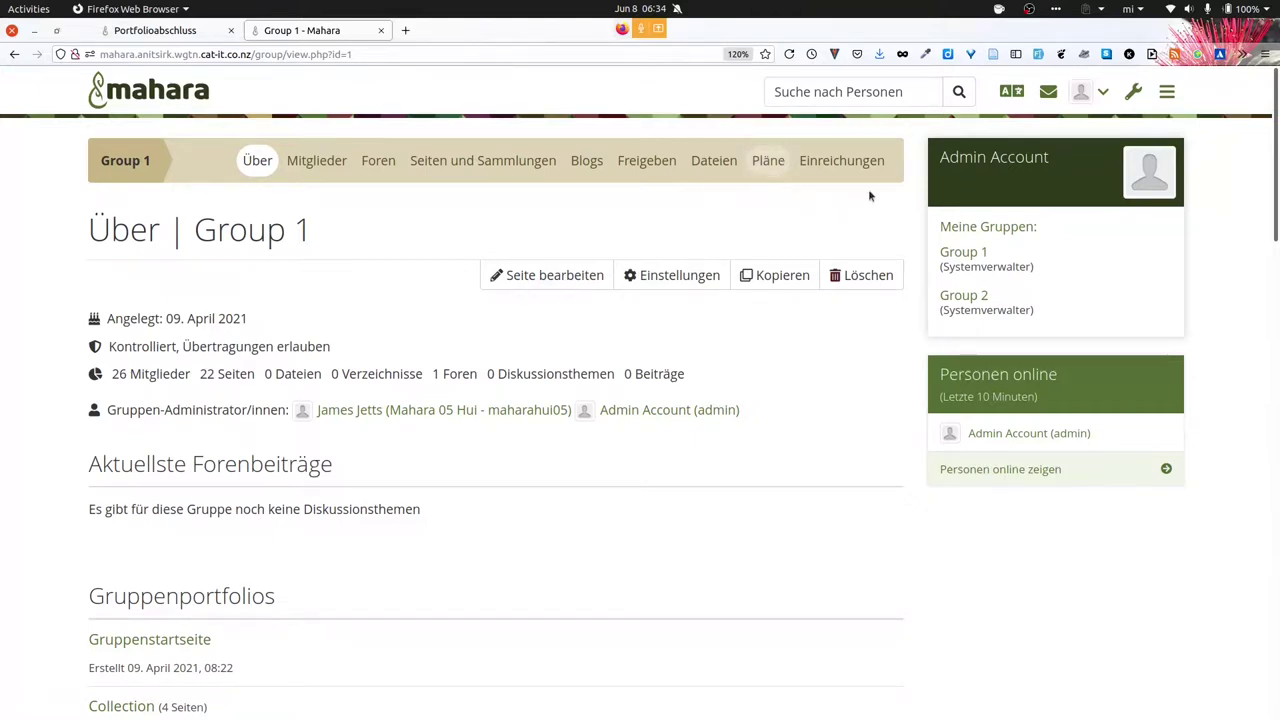
left_click(842, 166)
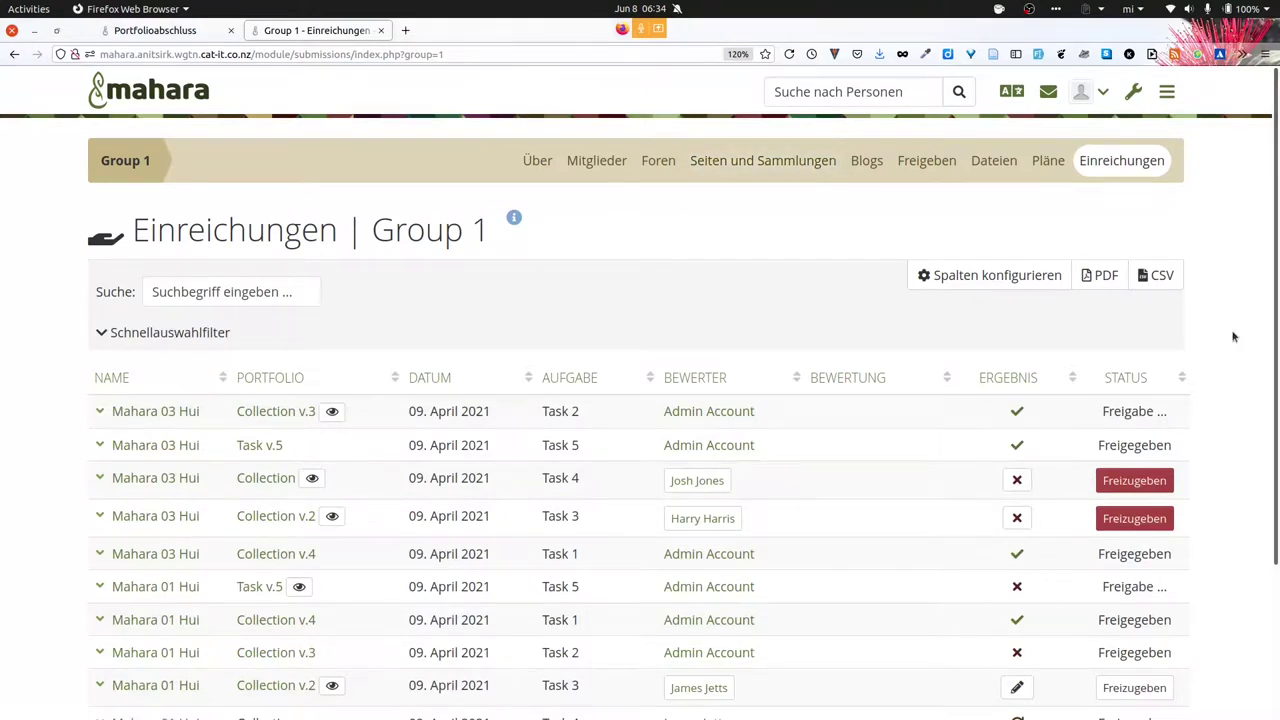
scroll(1233, 337, "down", 1)
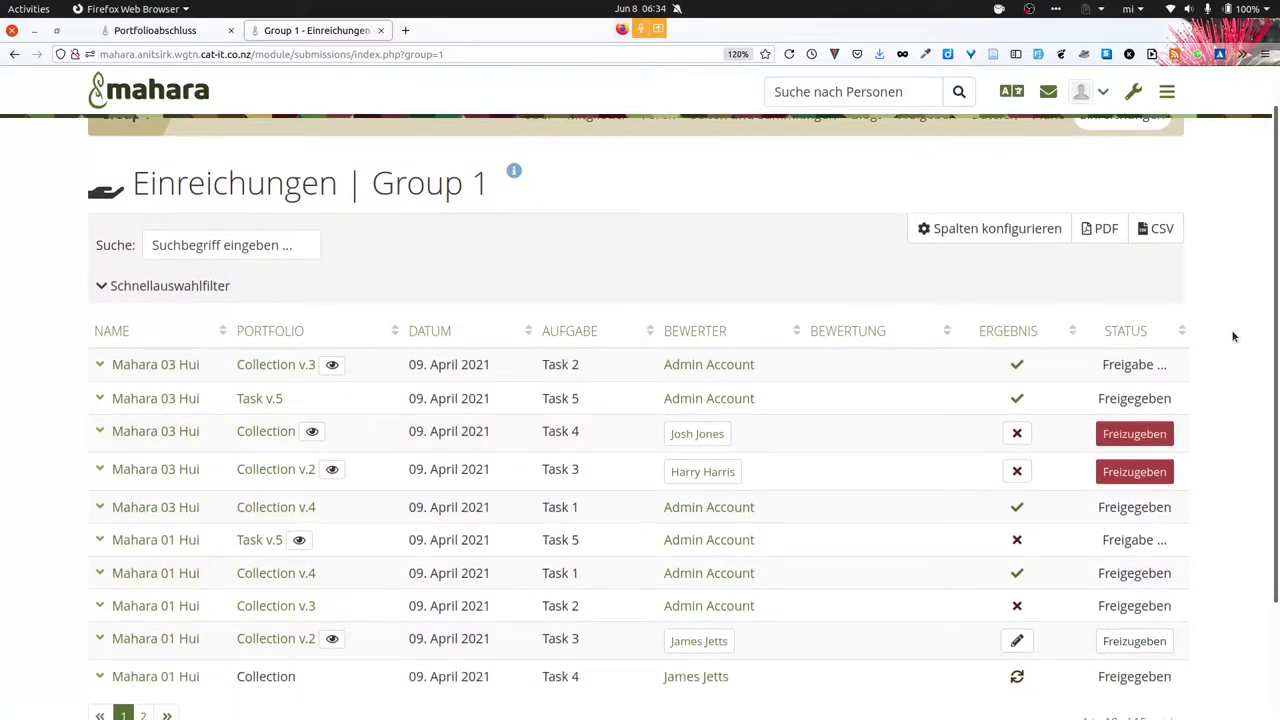
scroll(1233, 337, "down", 1)
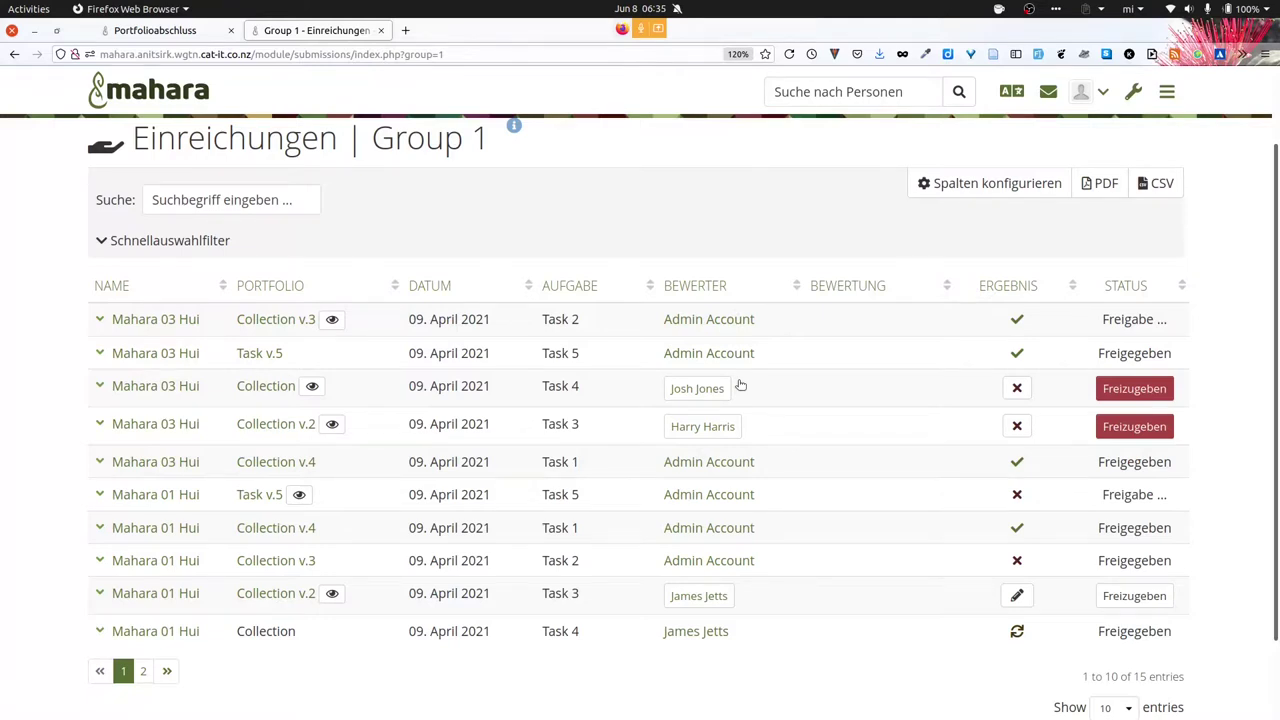
Filter Group 1 submissions to Rückmeldung Kommentiert, after trying and clearing a single-reviewer filter
left_click(100, 241)
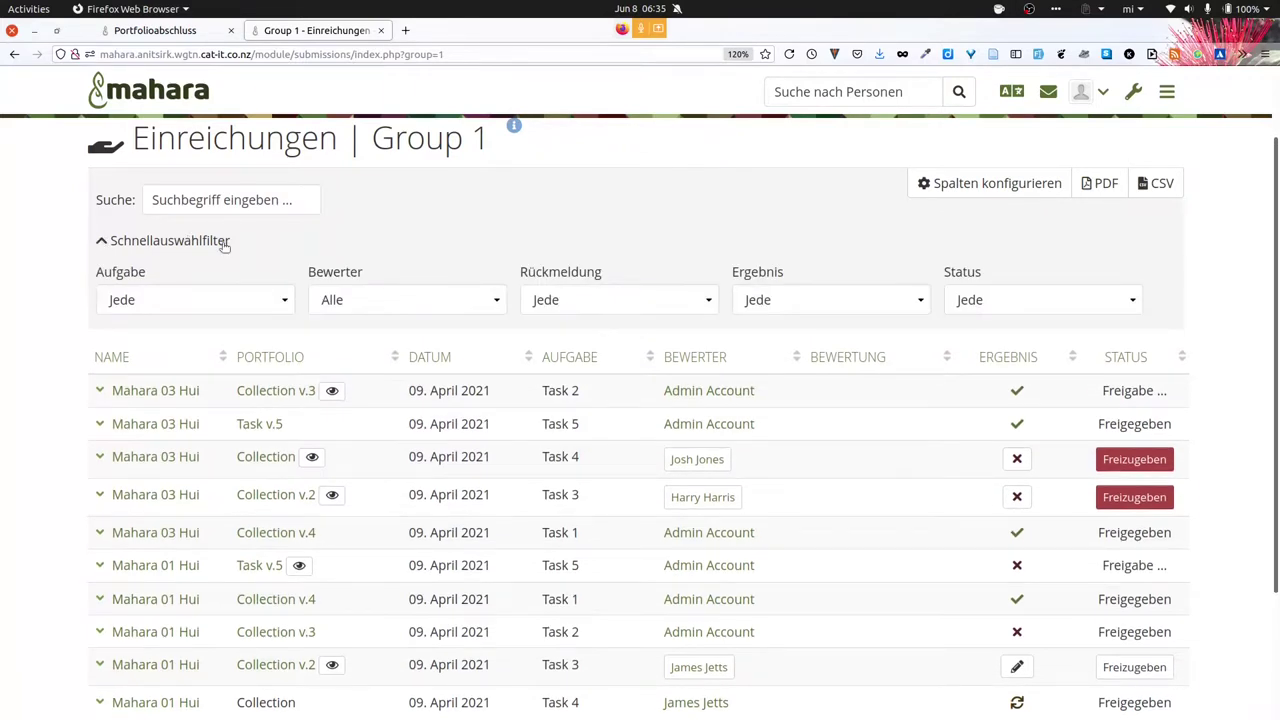
left_click(443, 307)
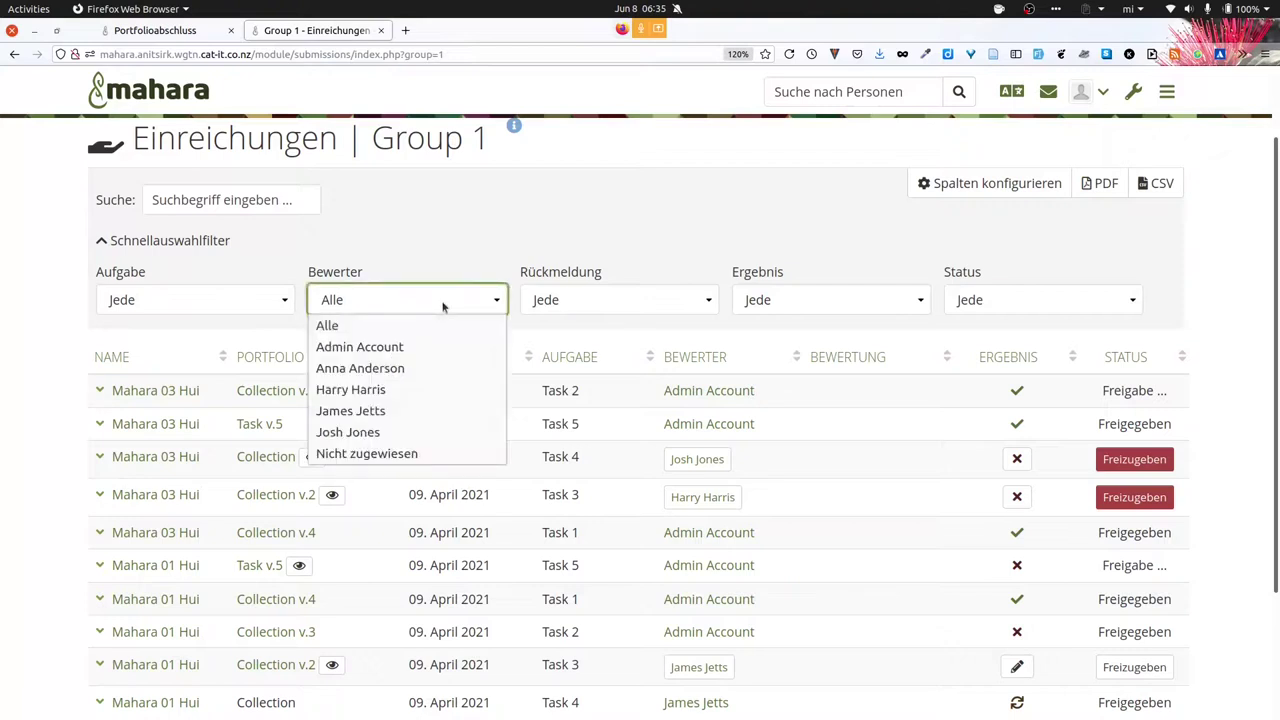
left_click(350, 432)
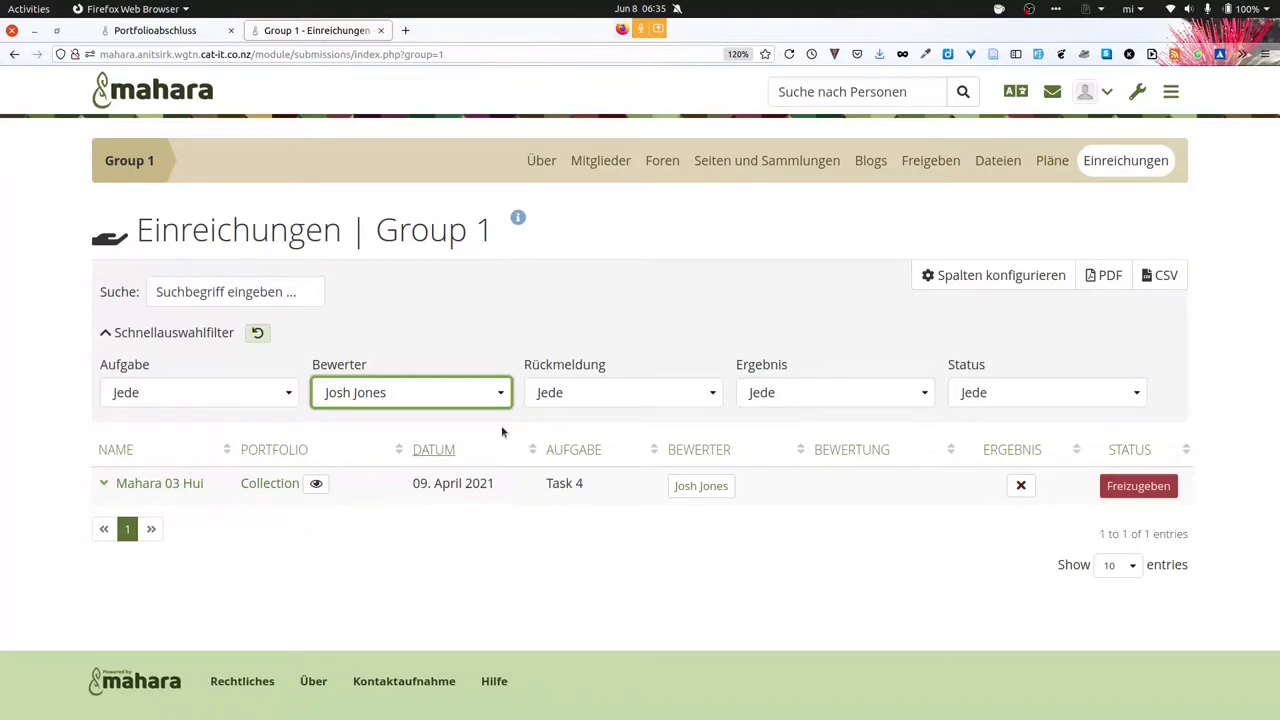
left_click(501, 394)
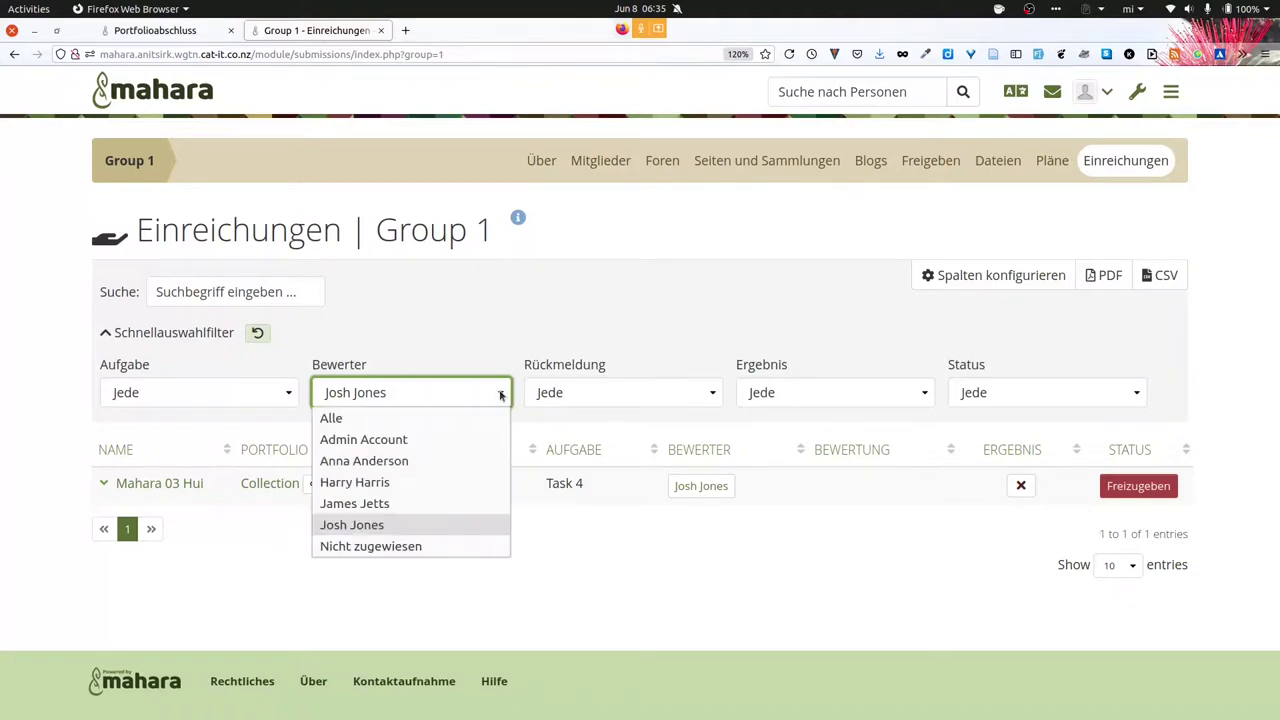
left_click(398, 417)
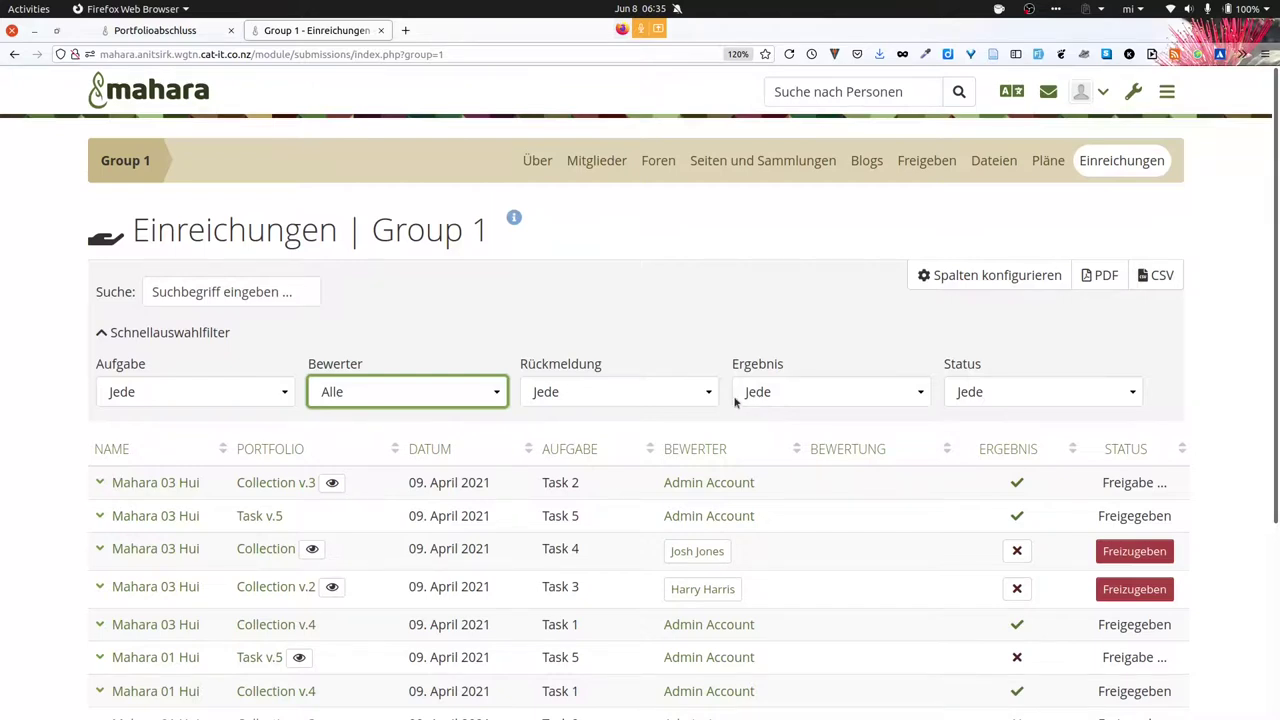
left_click(686, 398)
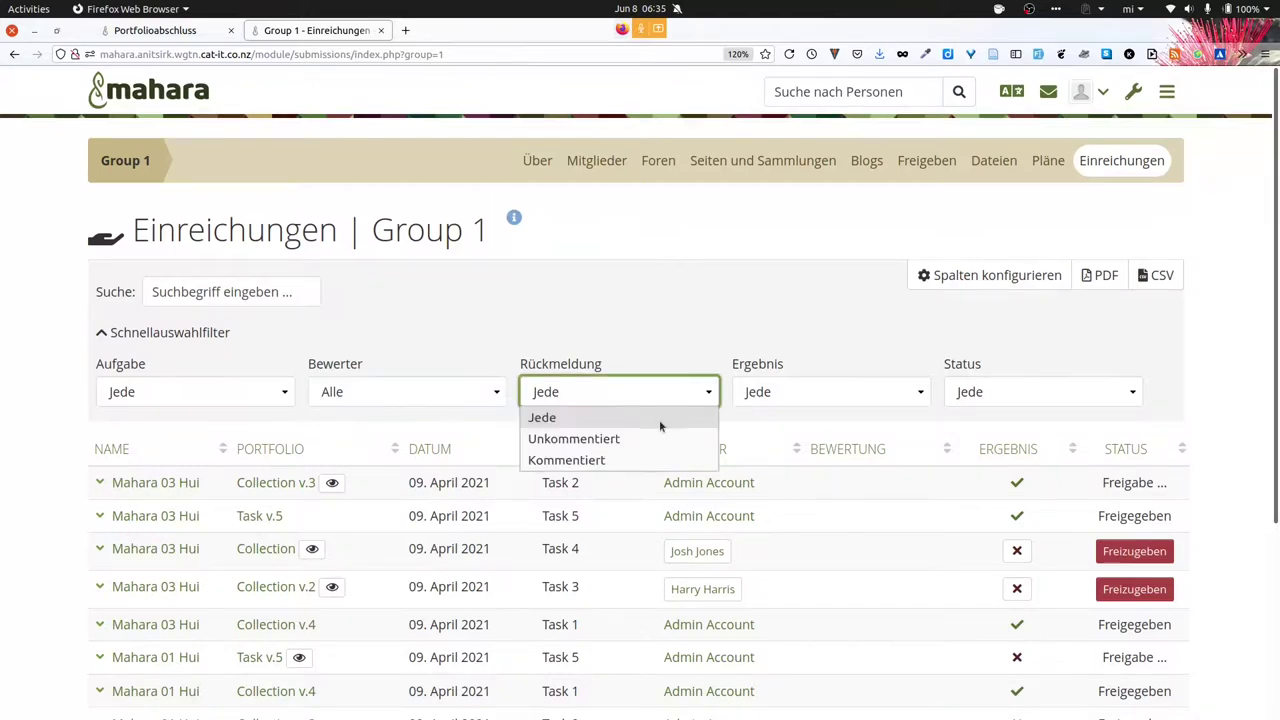
left_click(638, 456)
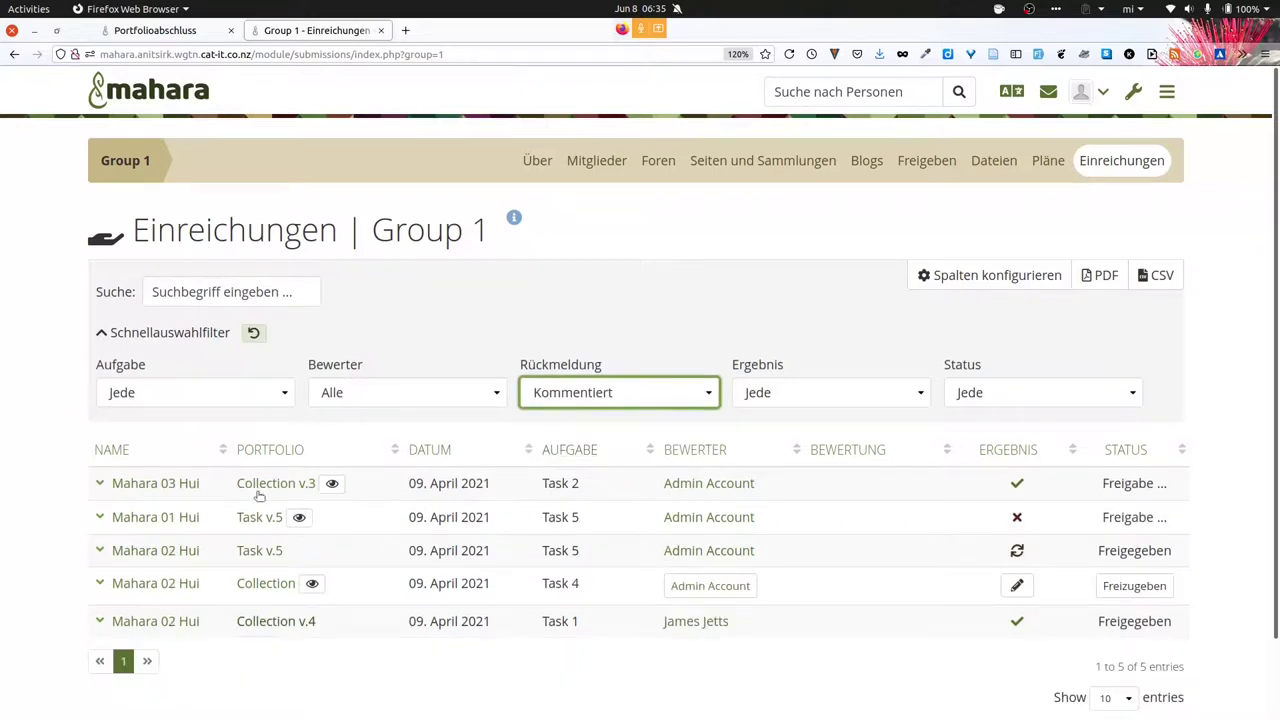
Expand the first submission's feedback and open the Task 4 Collection submission
left_click(100, 485)
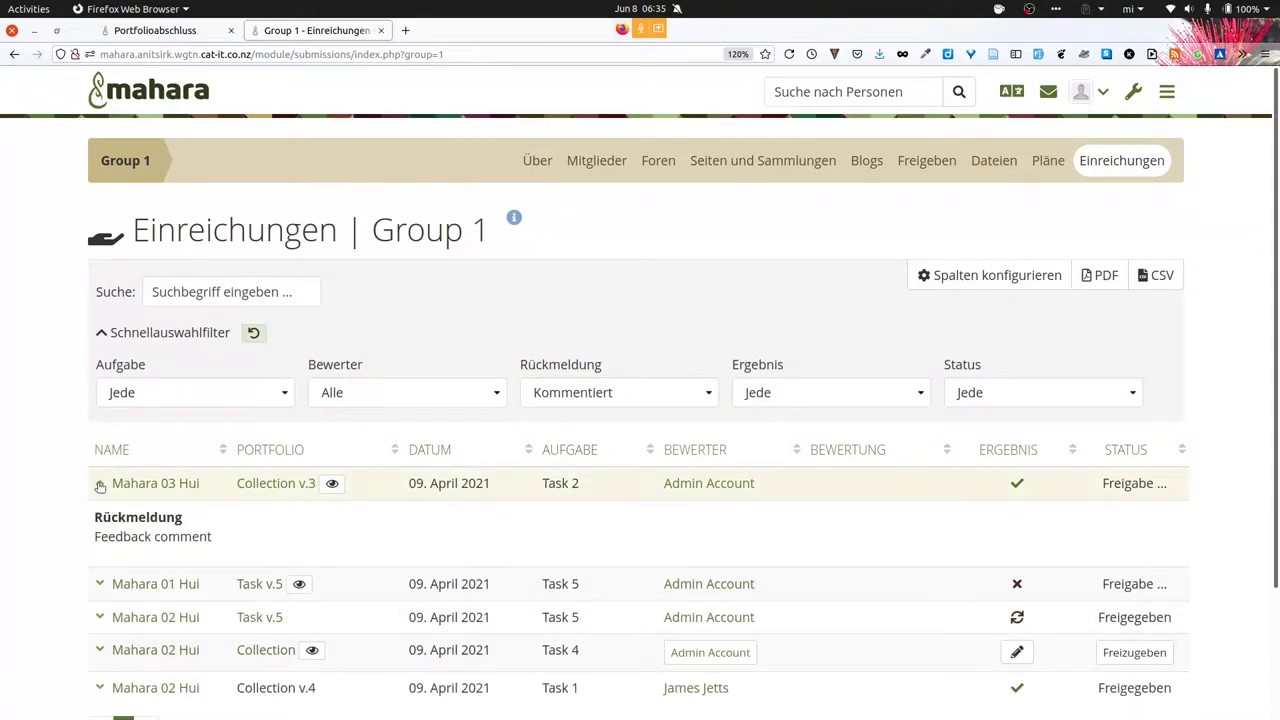
scroll(100, 485, "down", 2)
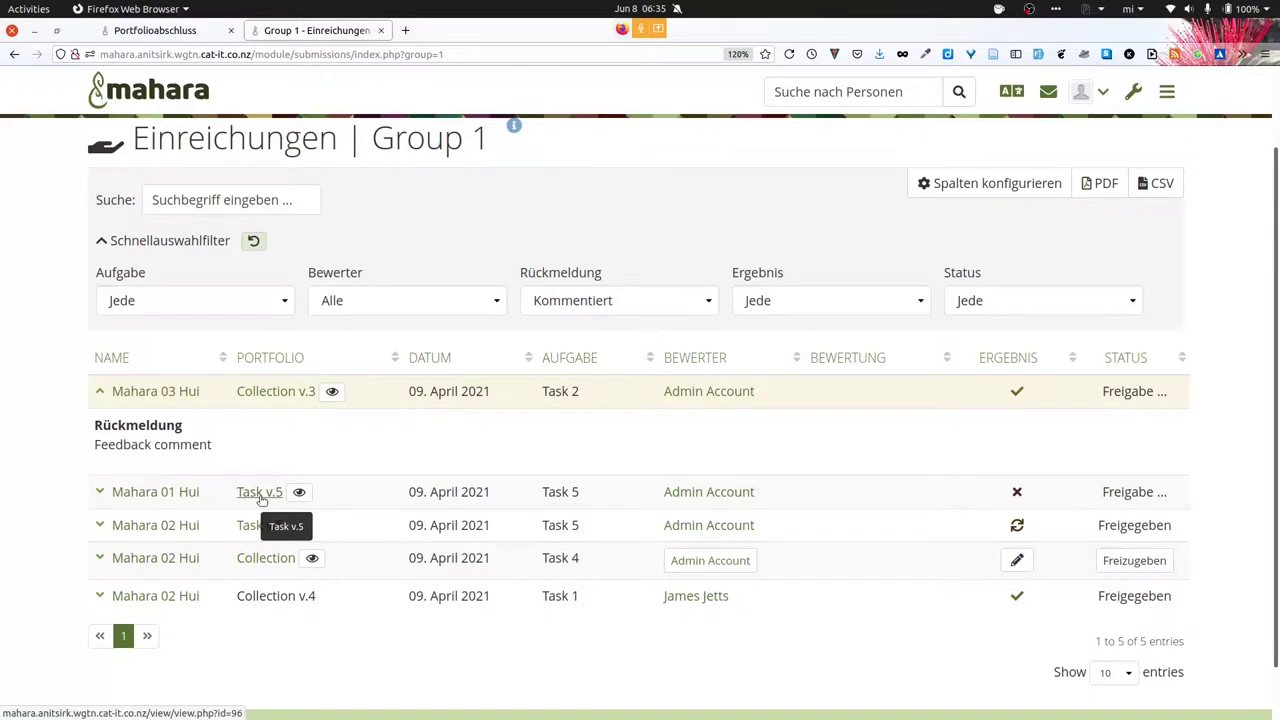
left_click(270, 560)
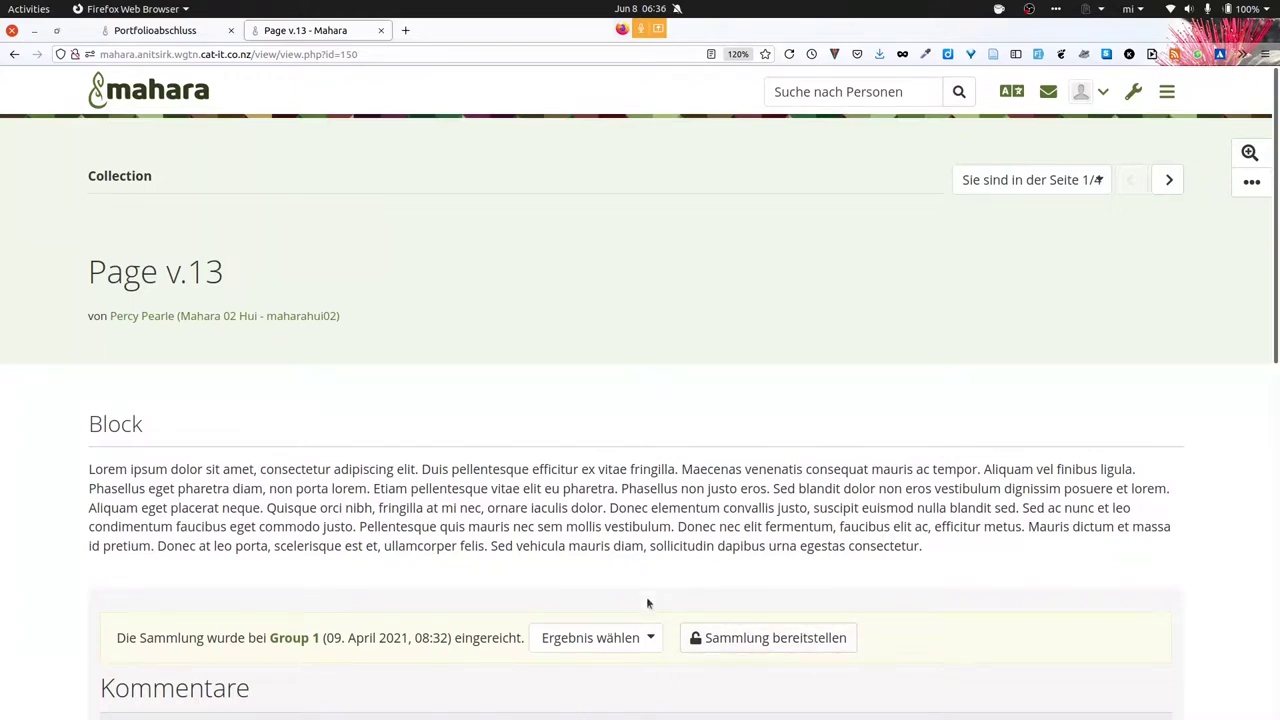
left_click(646, 638)
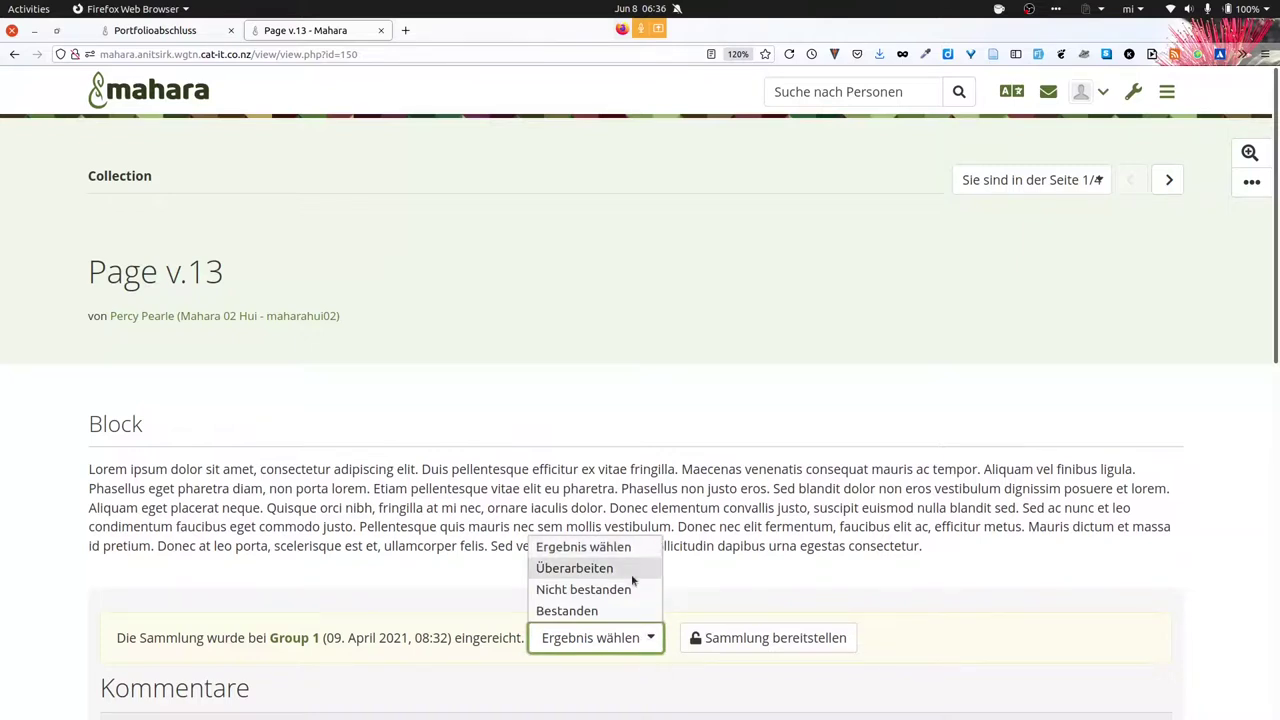
left_click(708, 557)
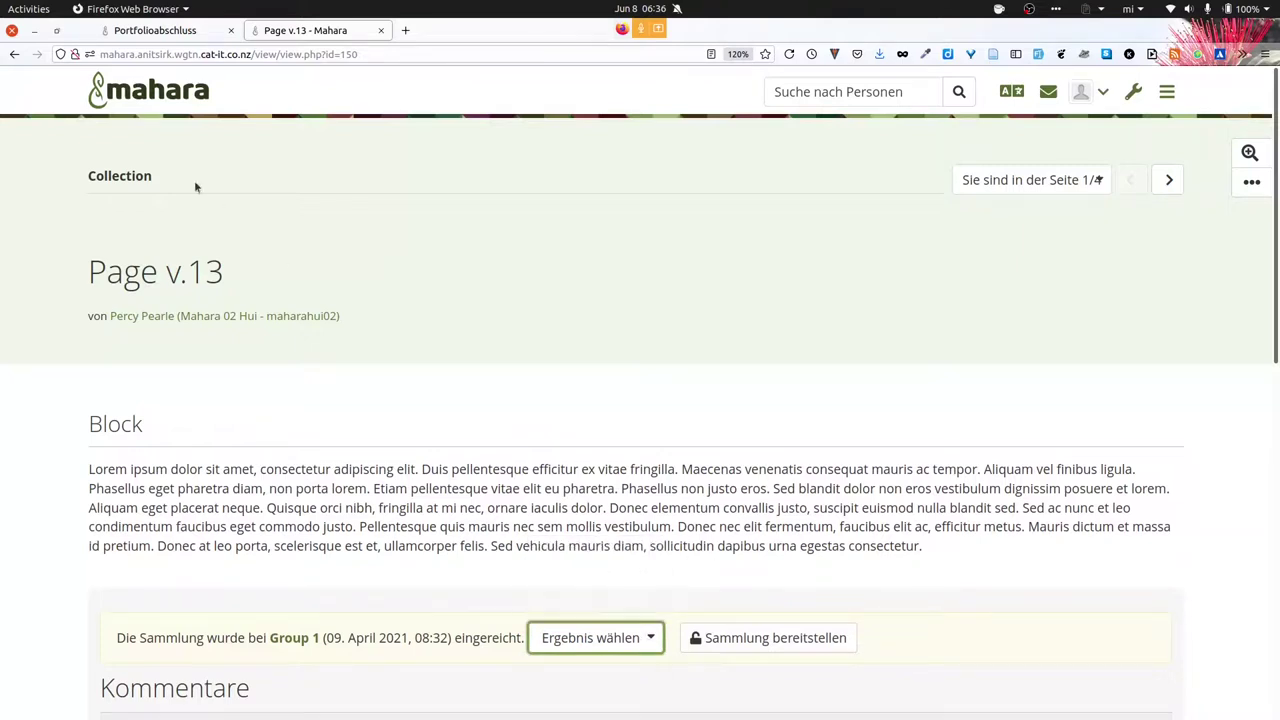
left_click(13, 55)
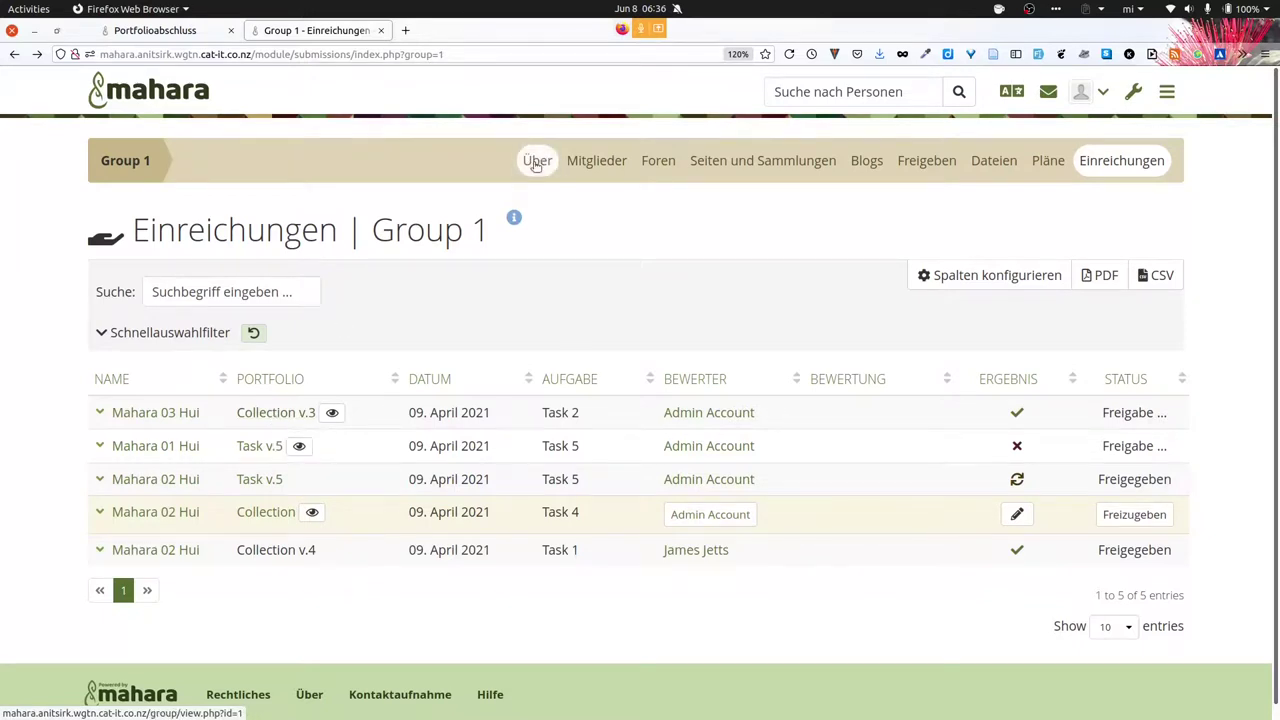
right_click(537, 165)
Set 'Zugriff auf das Abgabearchiv' to Ja in Group 1's settings and save the group
left_click(570, 175)
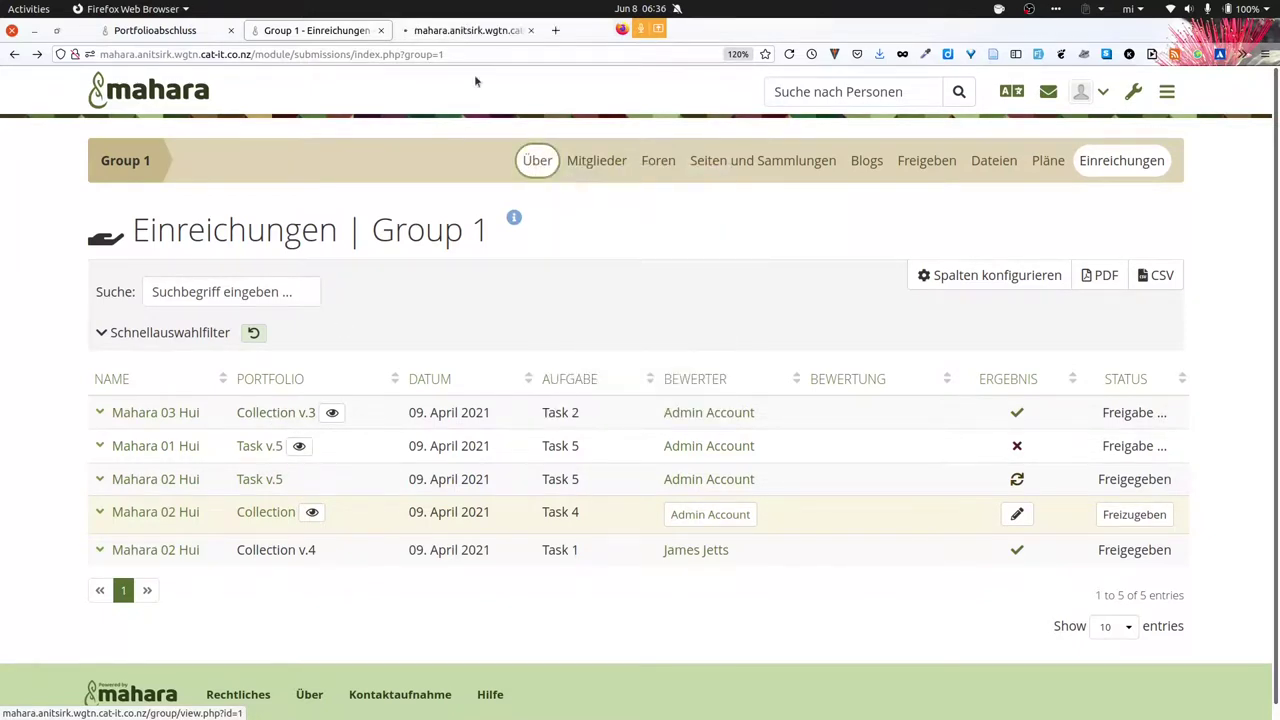
left_click(450, 30)
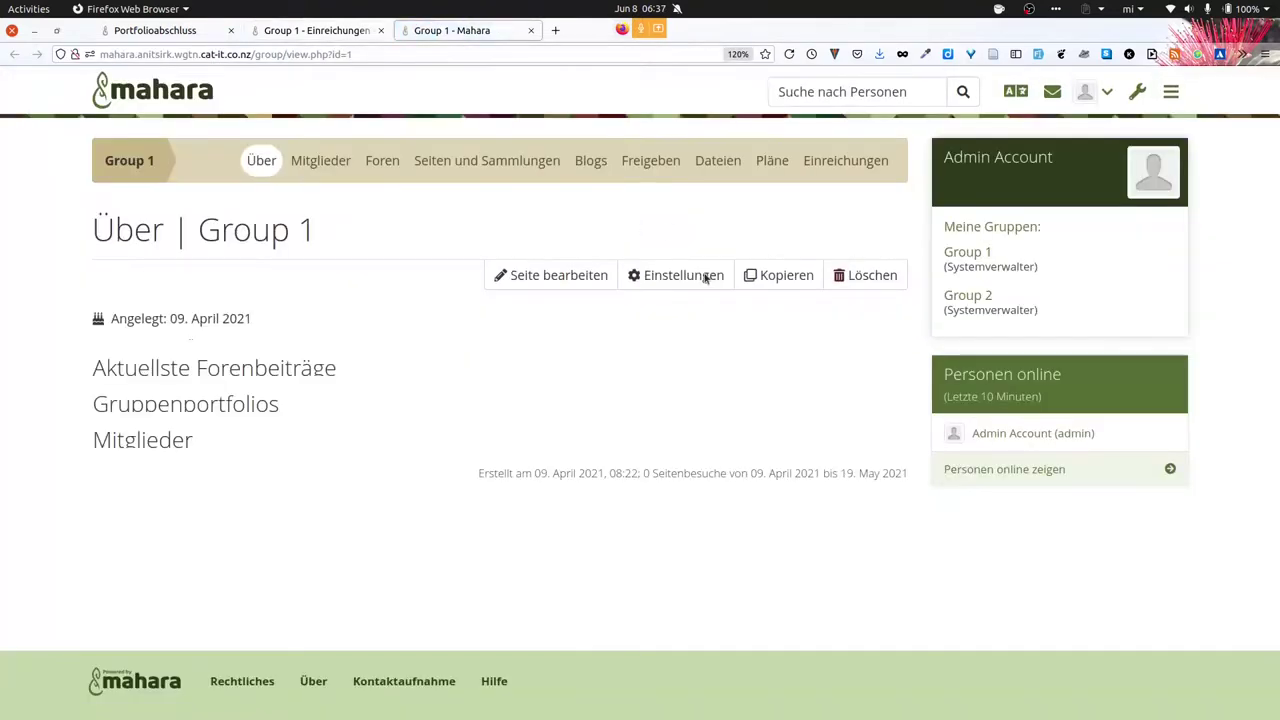
left_click(657, 280)
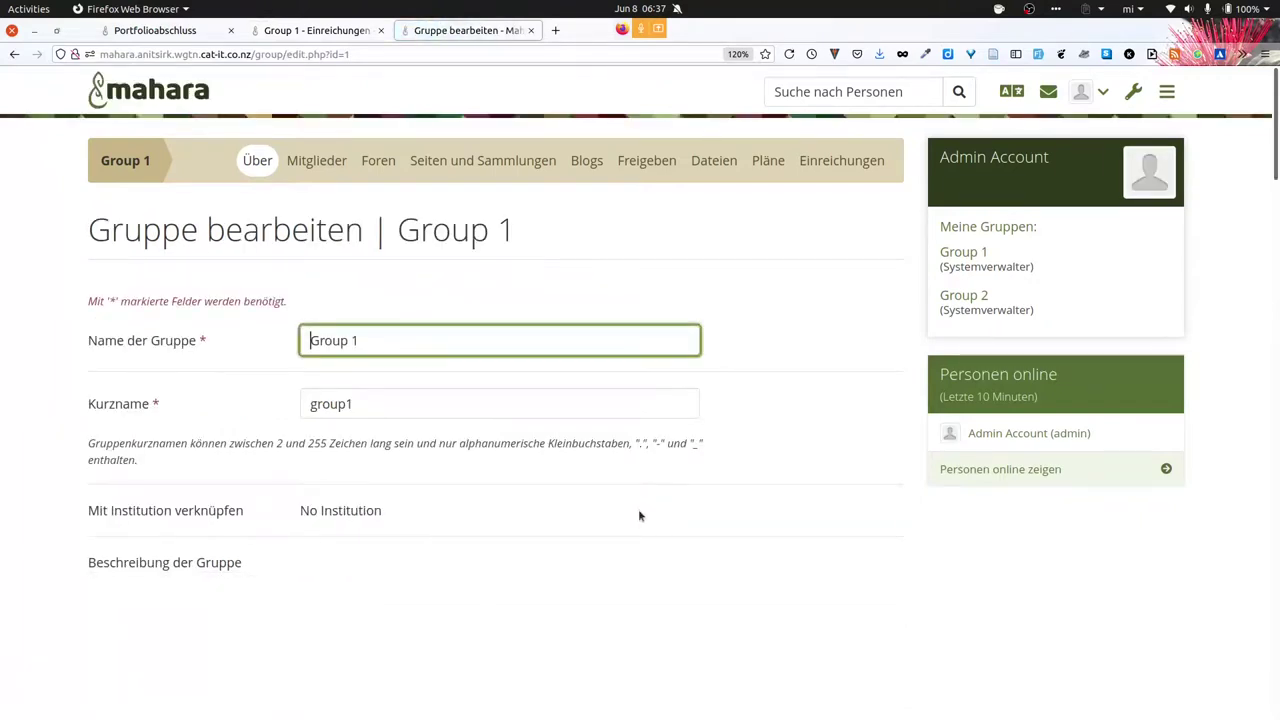
scroll(639, 510, "down", 5)
scroll(639, 515, "down", 8)
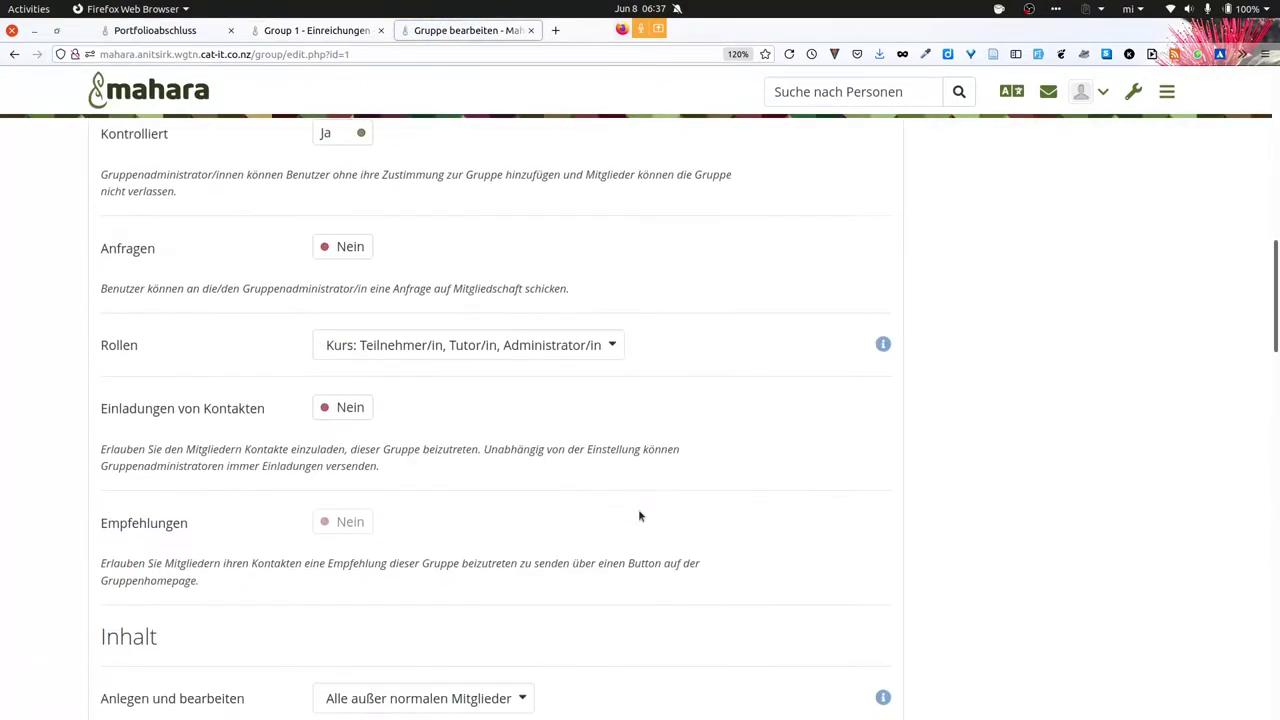
scroll(638, 509, "down", 5)
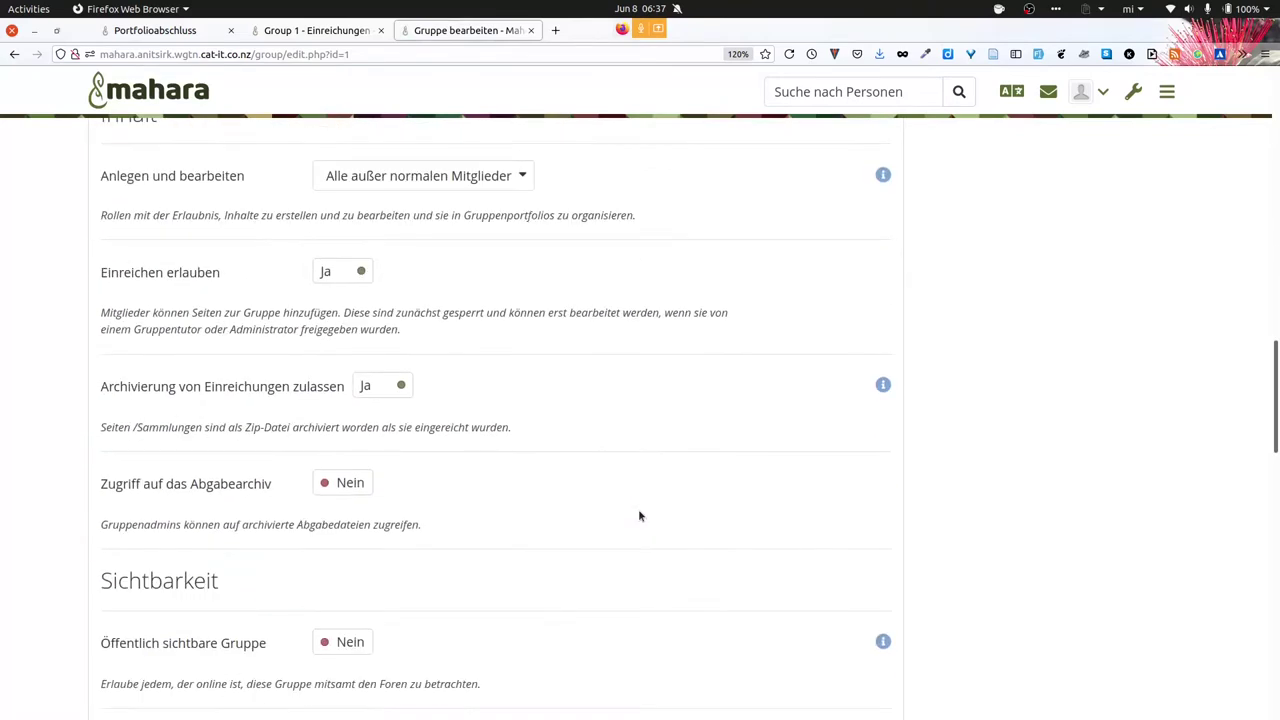
left_click(335, 487)
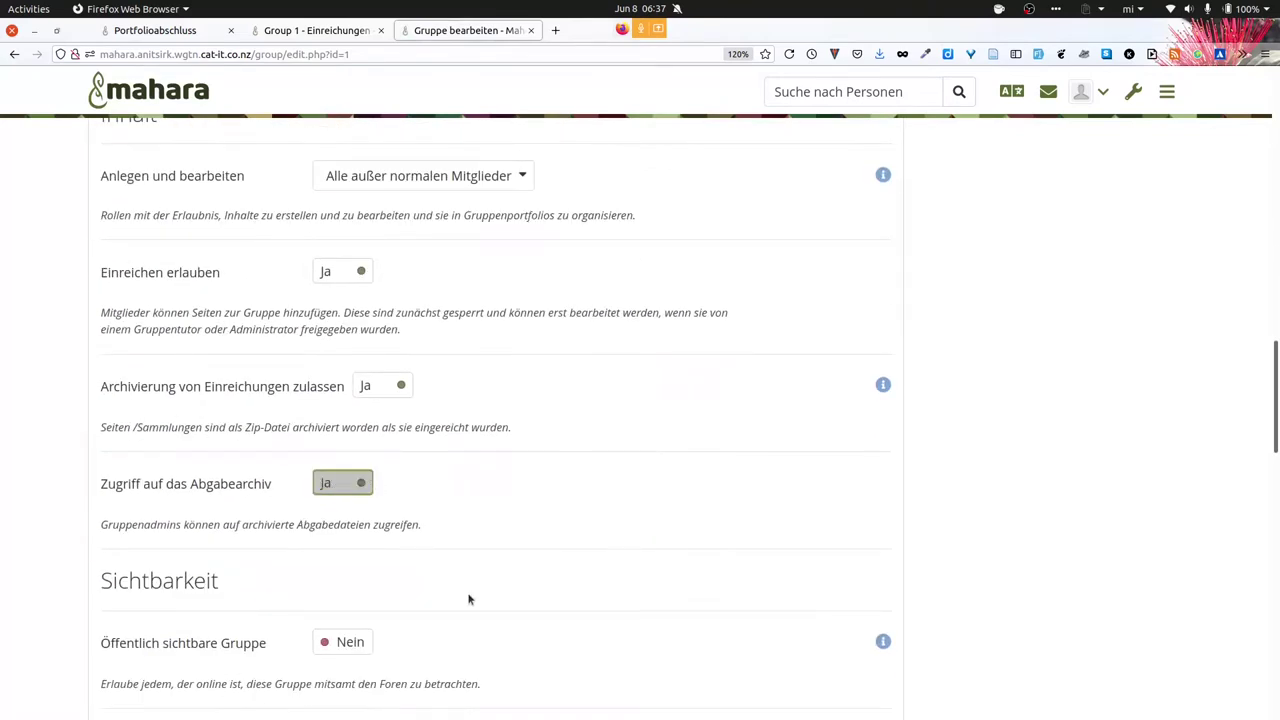
scroll(468, 598, "down", 15)
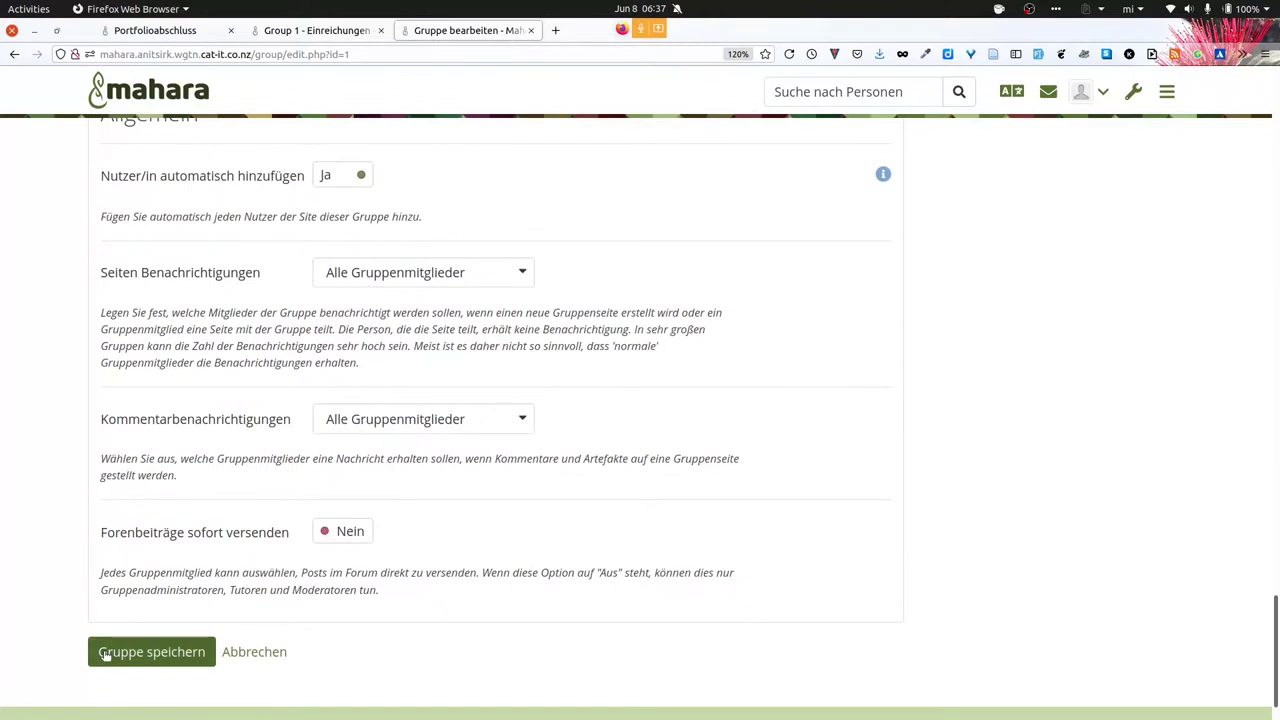
left_click(106, 655)
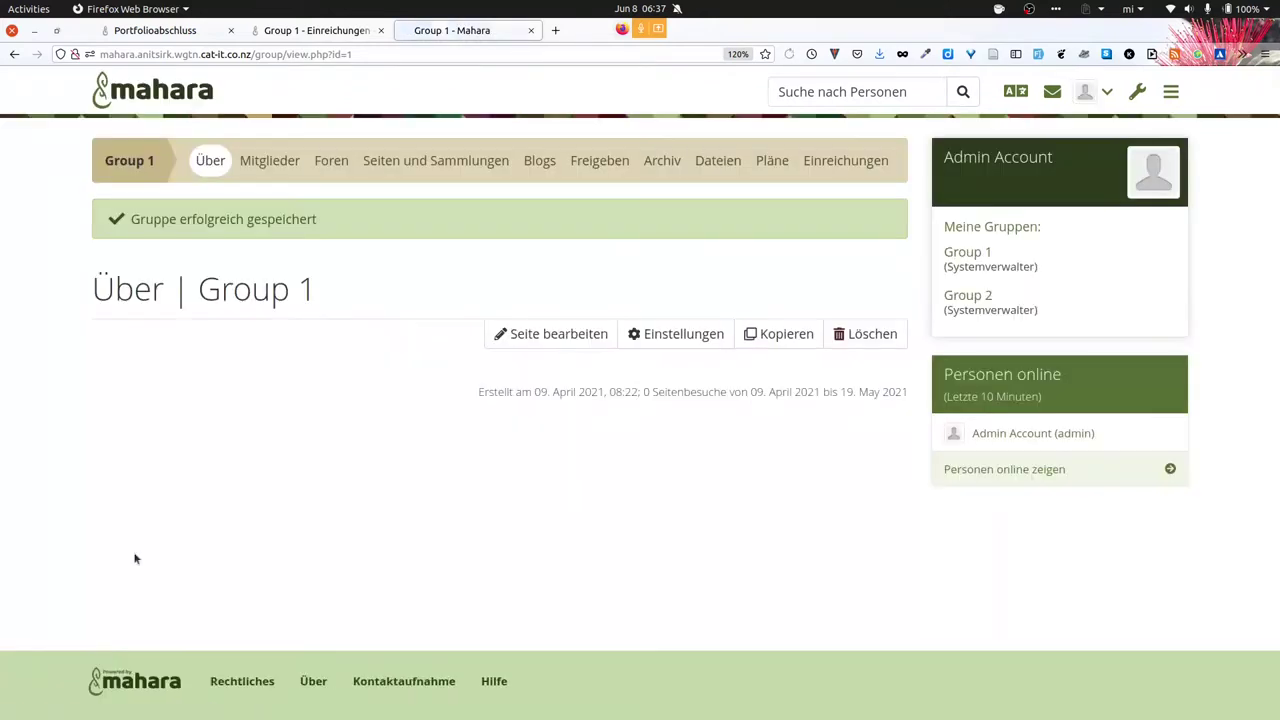
left_click(652, 166)
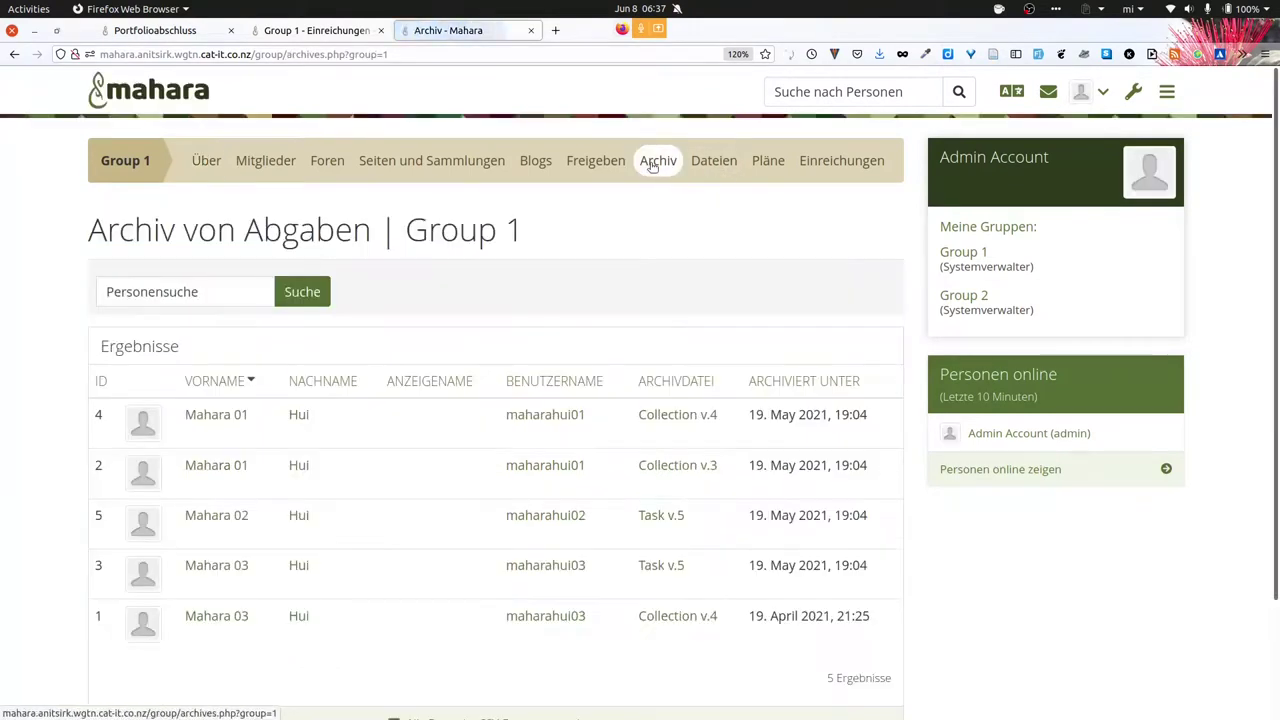
Review the five archived submissions, then return to the Group 1 - Einreichungen tab
scroll(982, 621, "down", 2)
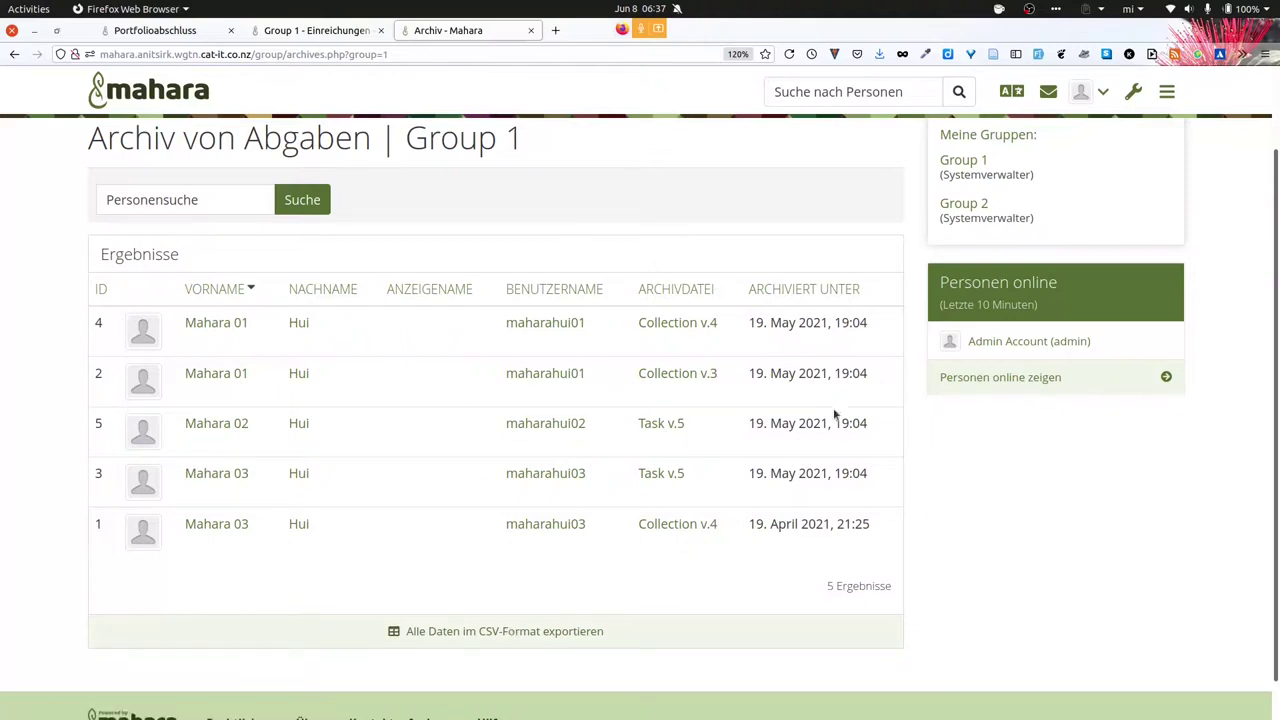
left_click(313, 29)
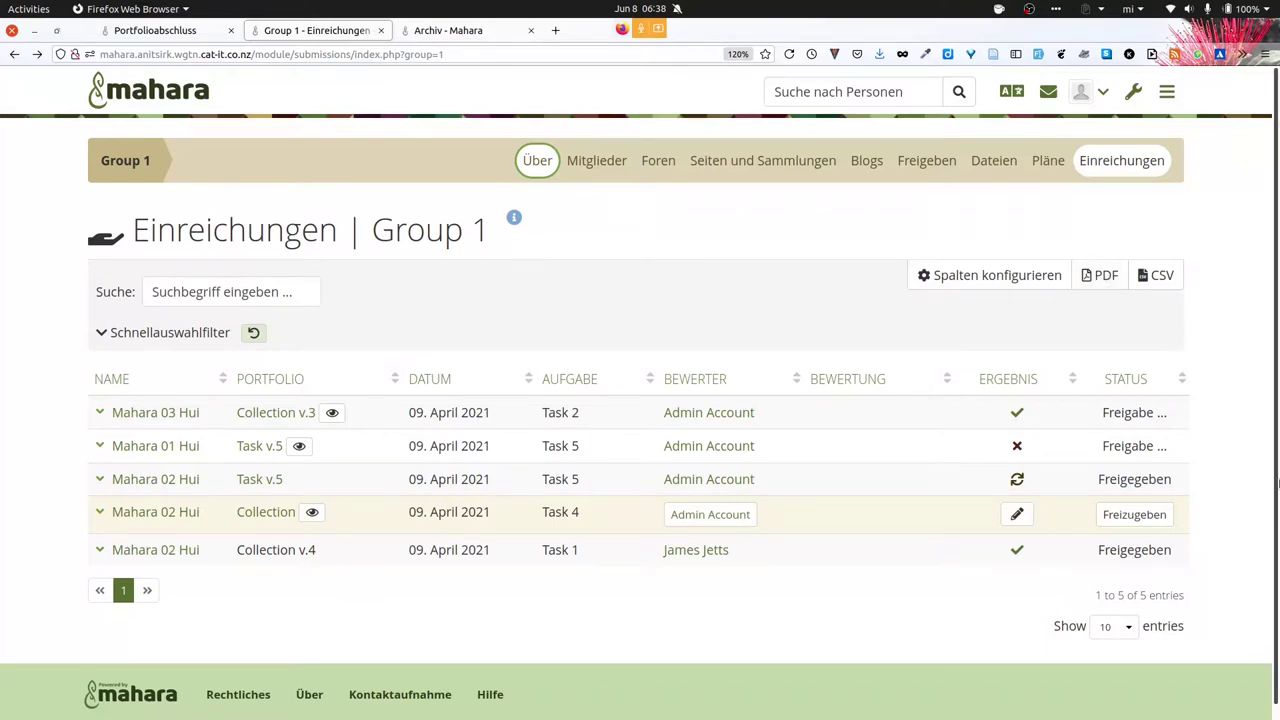
left_click(1019, 282)
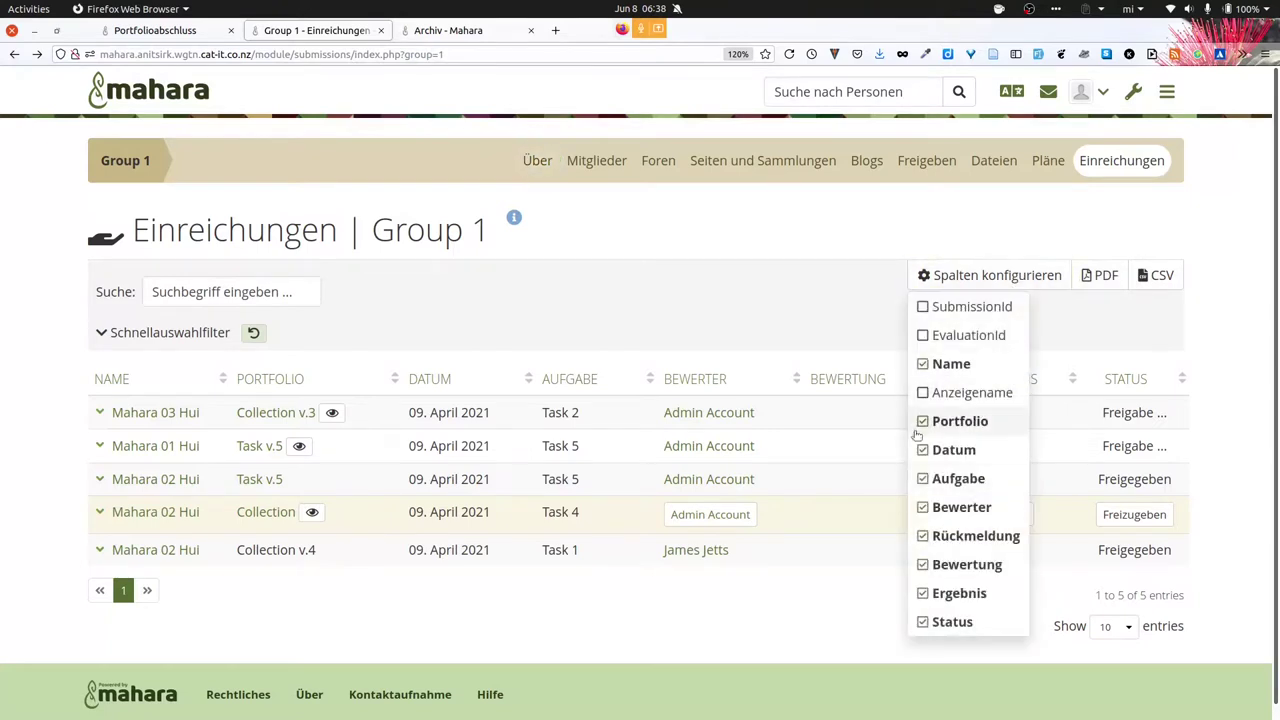
Uncheck Aufgabe under Spalten konfigurieren so the submissions table hides that column
left_click(923, 480)
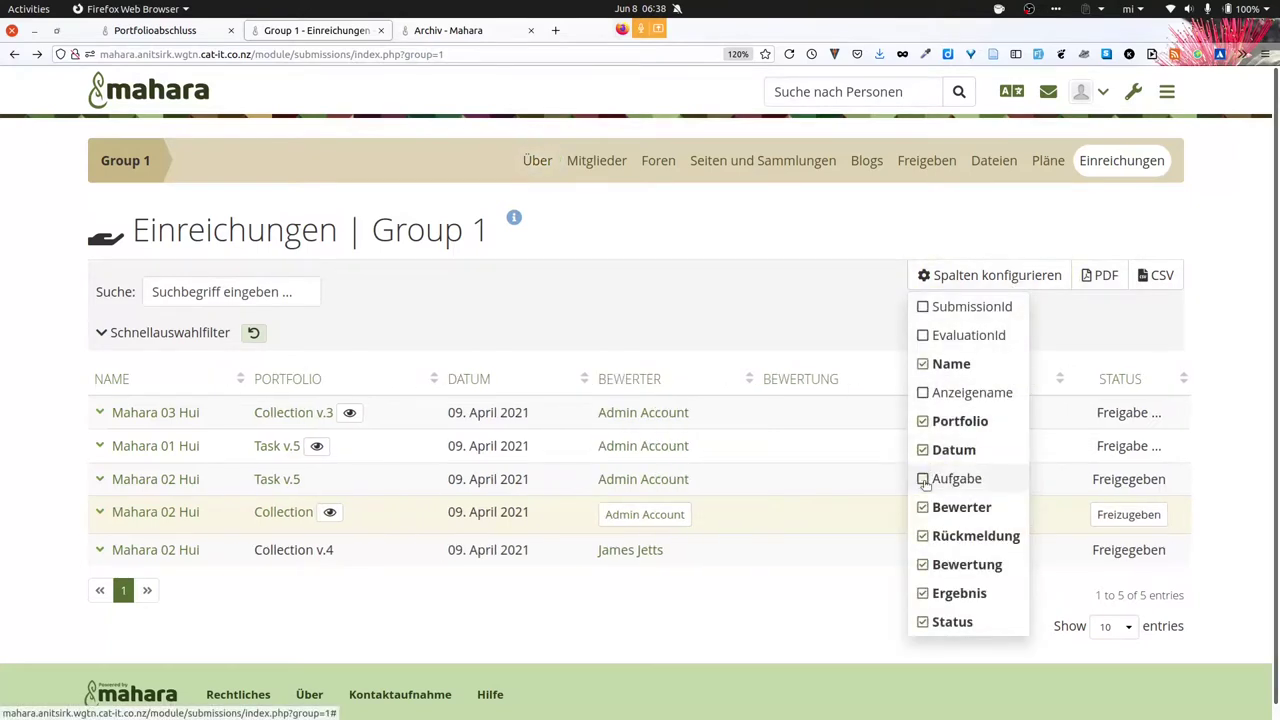
left_click(863, 292)
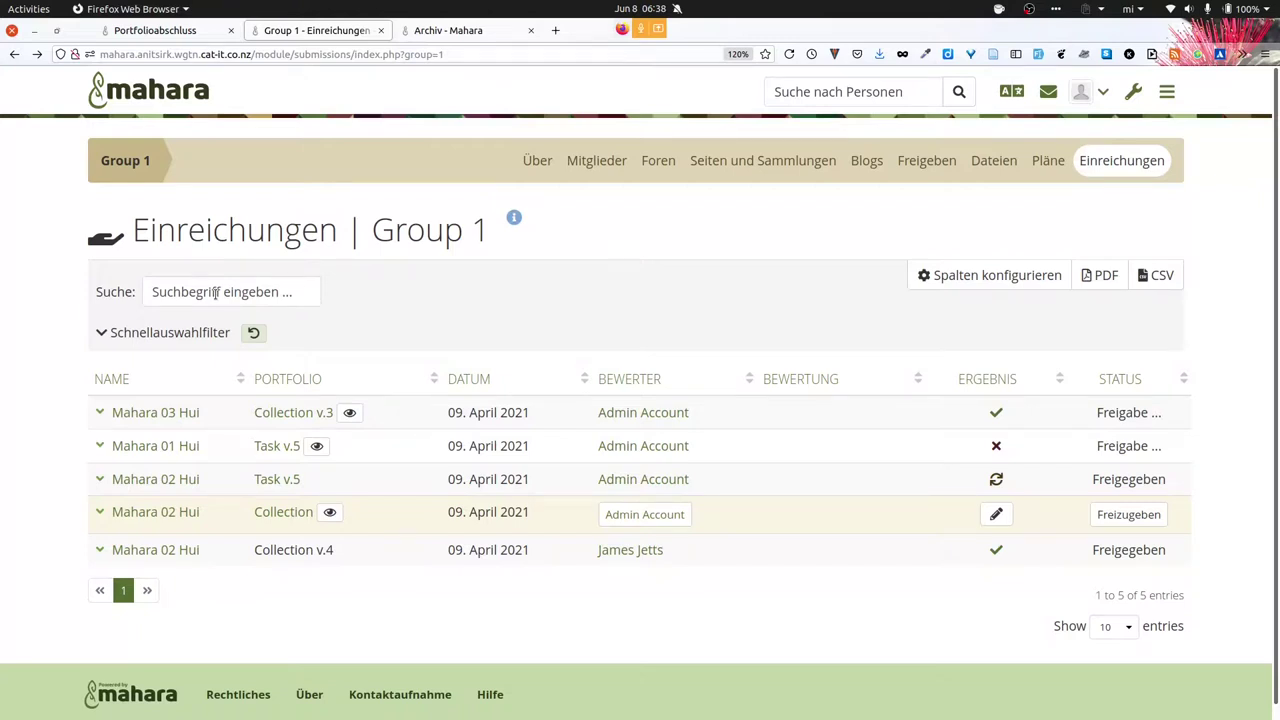
Search Group 1's submissions for 'collection' instead of a student's name and reset the quick-select filters
left_click(215, 292)
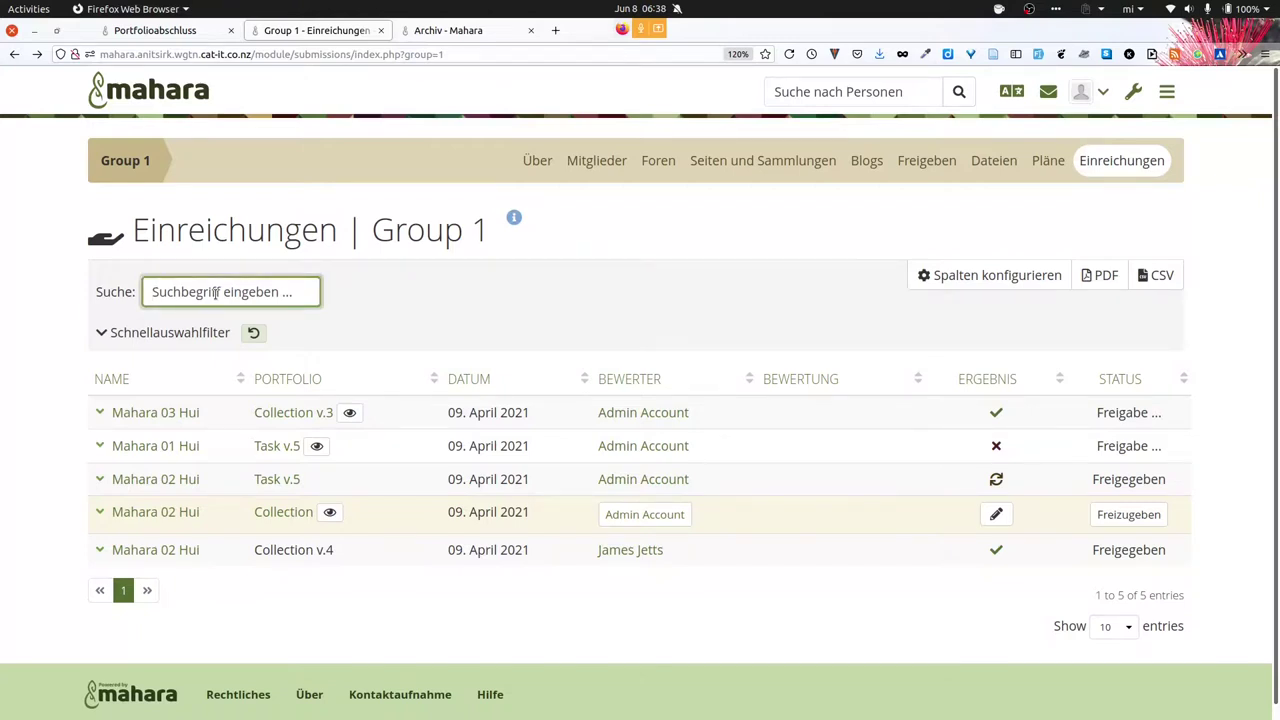
type("james")
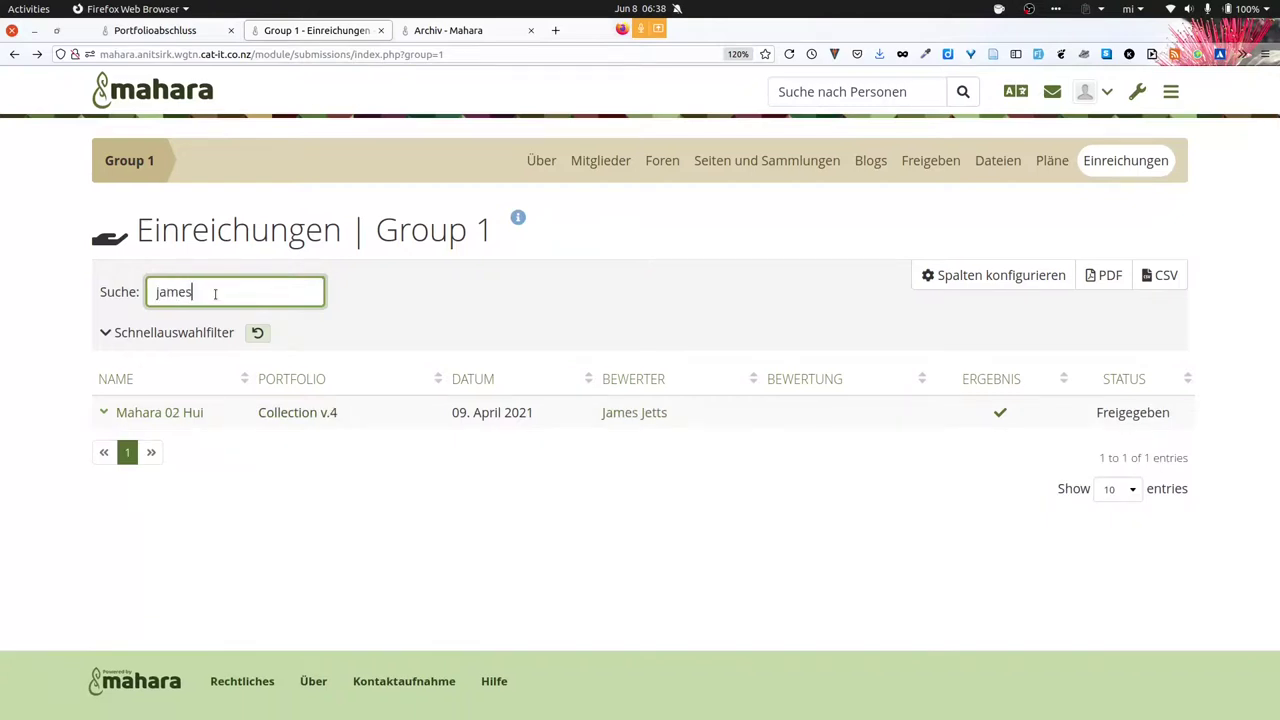
double_click(214, 293)
type("collection")
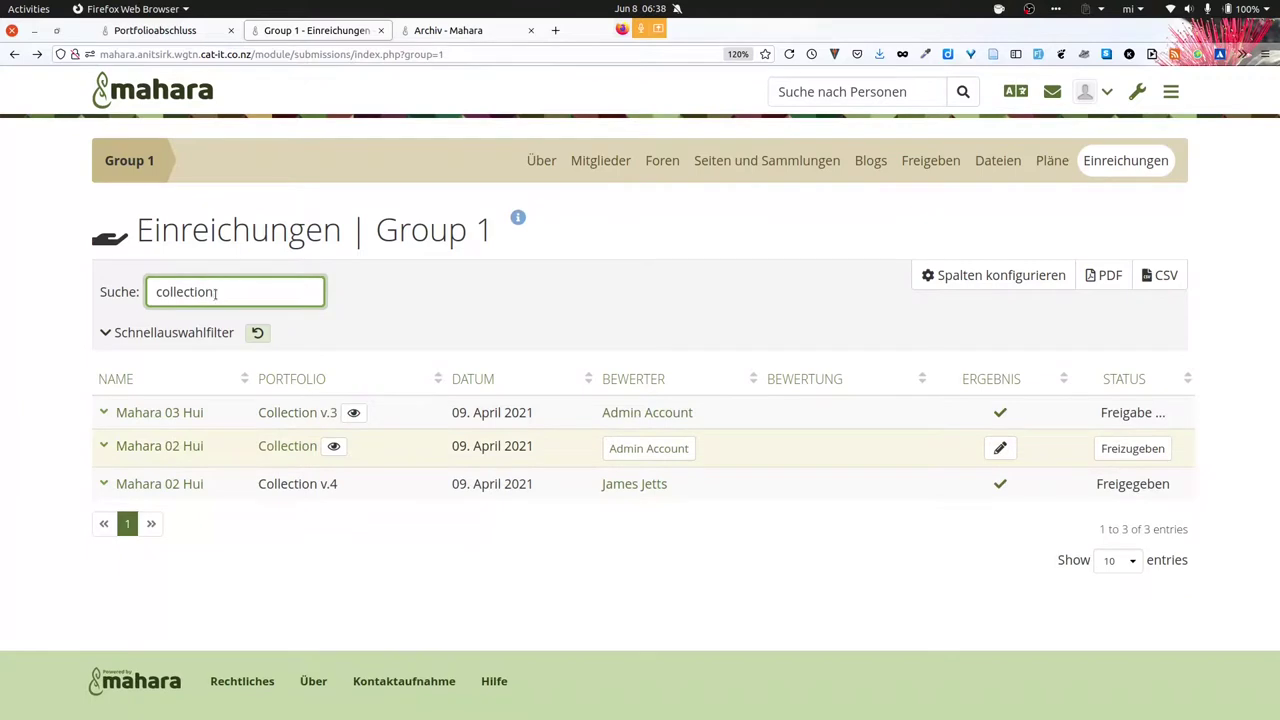
left_click(256, 333)
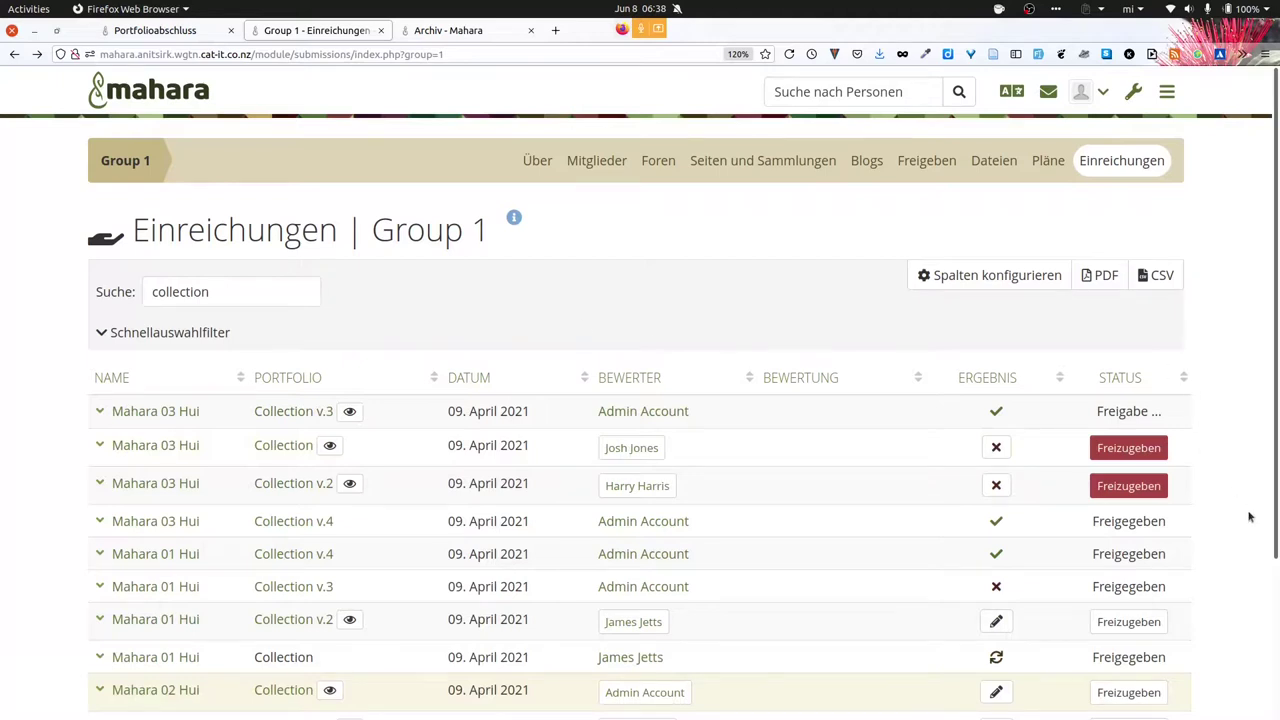
scroll(1249, 517, "down", 2)
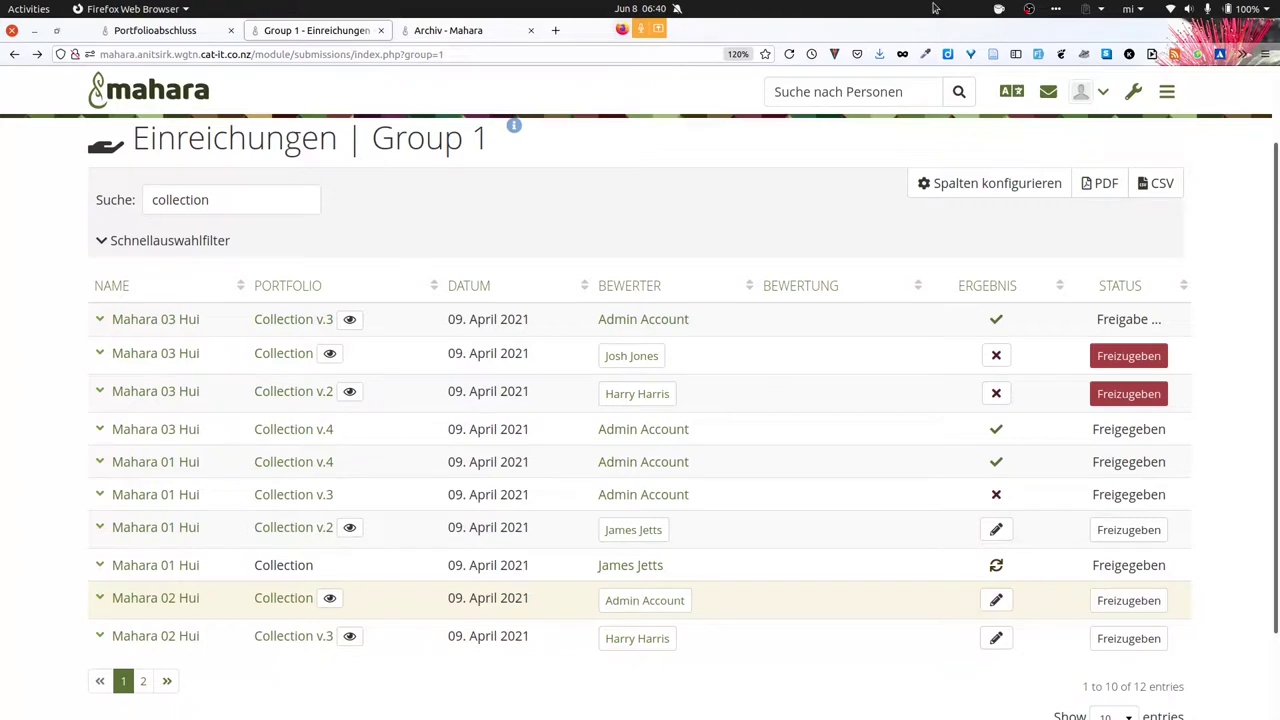
scroll(789, 216, "up", 2)
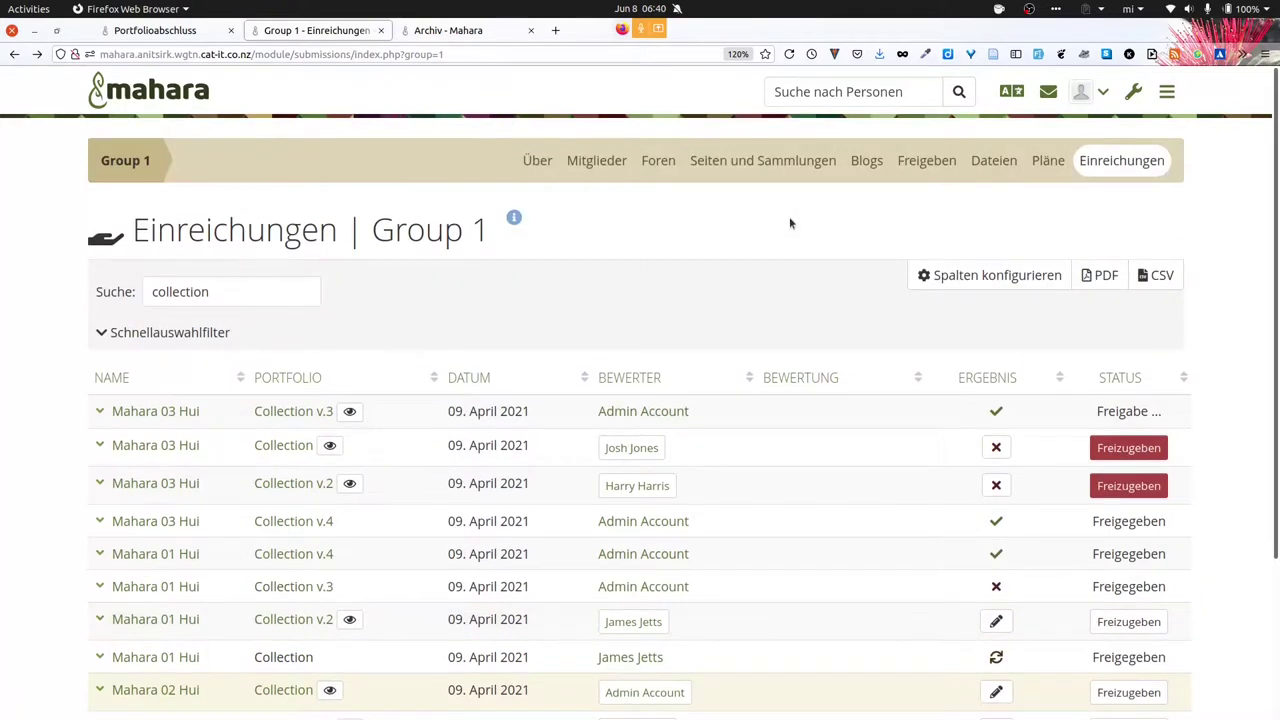
Review submissions on Group 1's Über page, return to Einreichungen, then advance the slideshow one slide
left_click(538, 162)
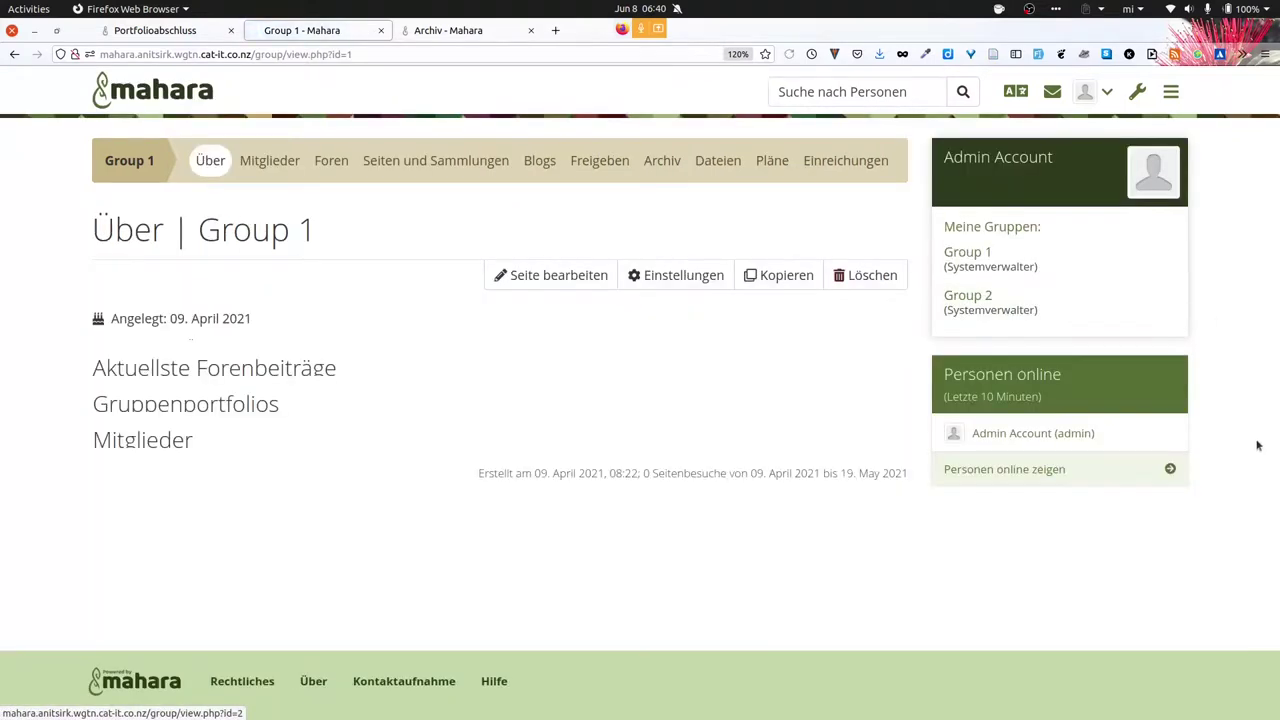
scroll(1255, 449, "down", 6)
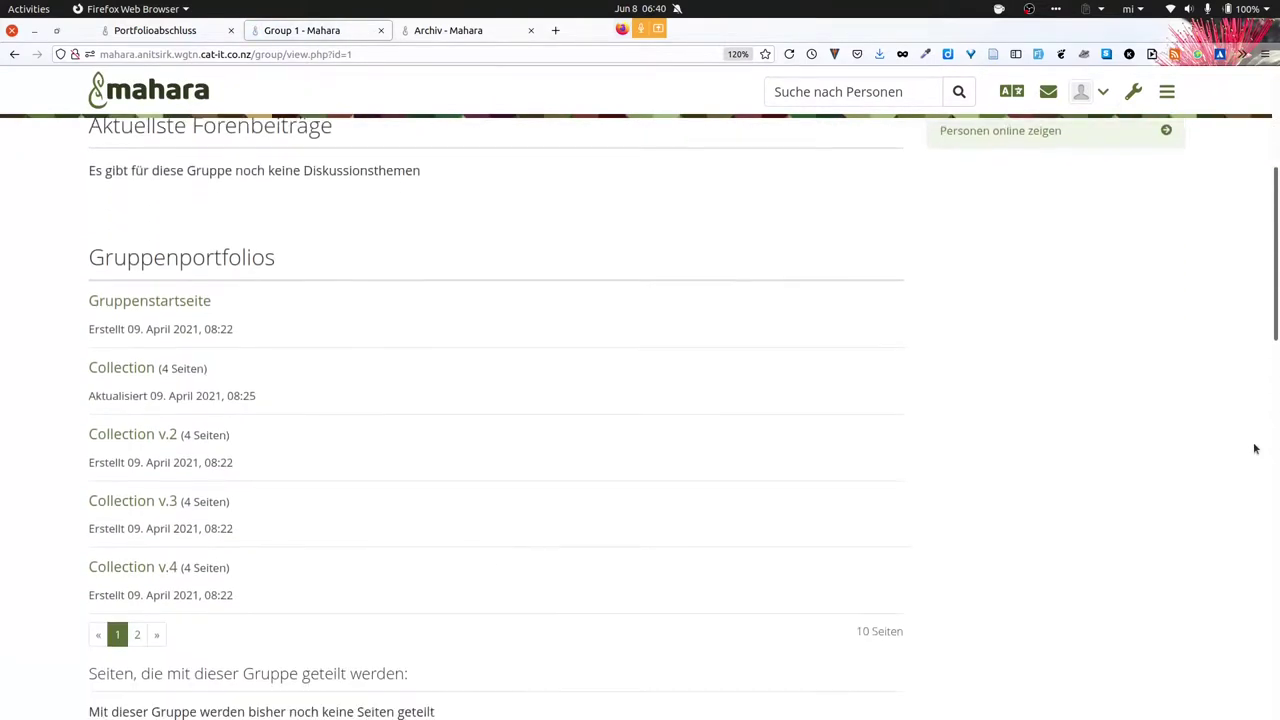
scroll(1255, 449, "down", 3)
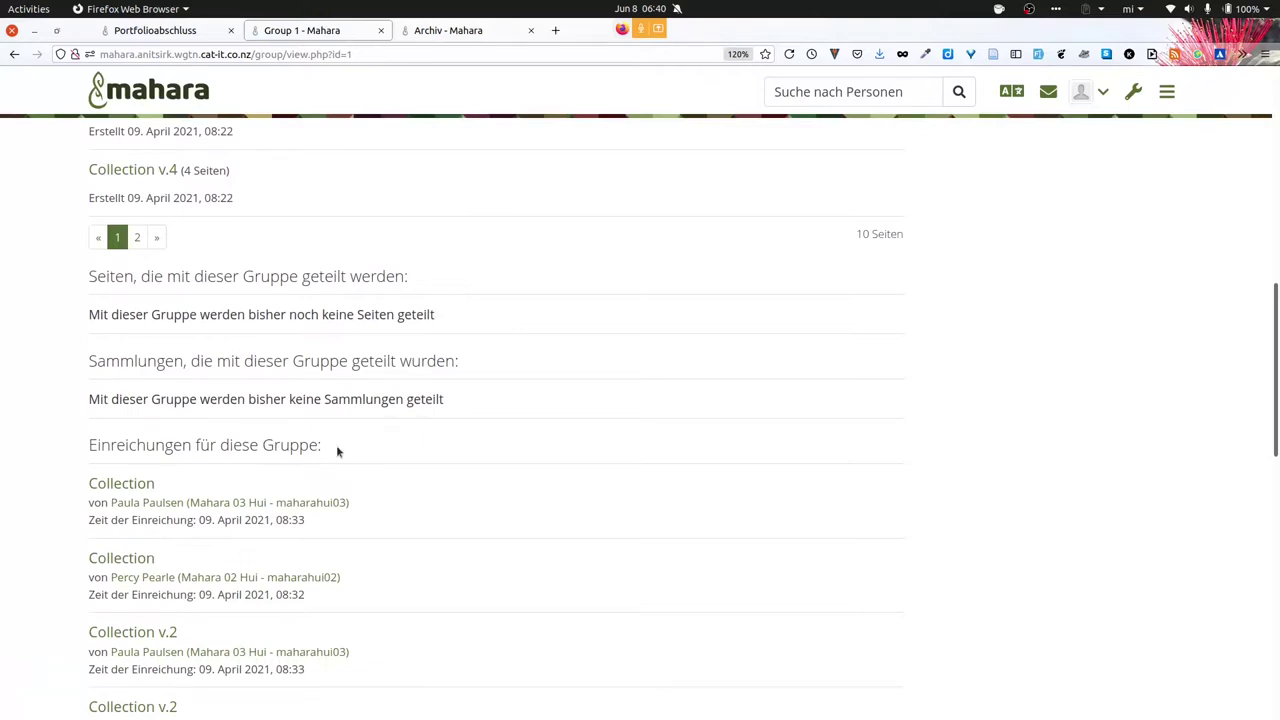
scroll(337, 452, "down", 4)
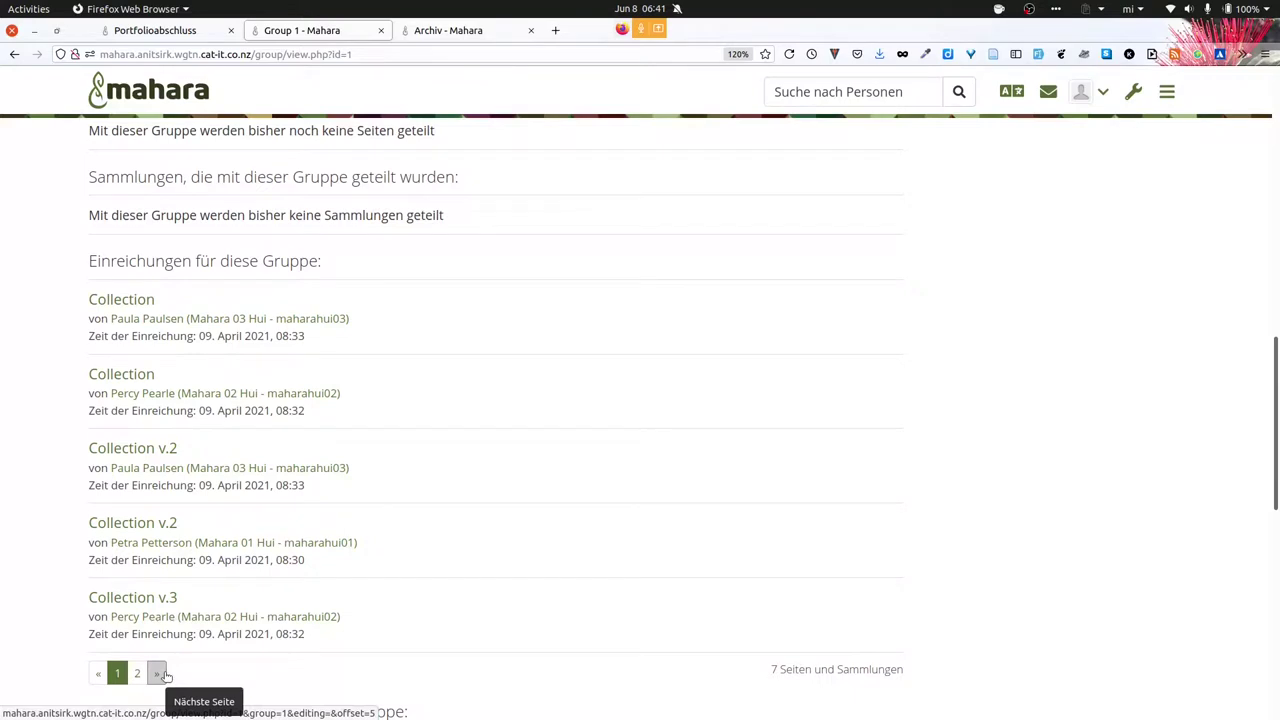
scroll(511, 494, "up", 12)
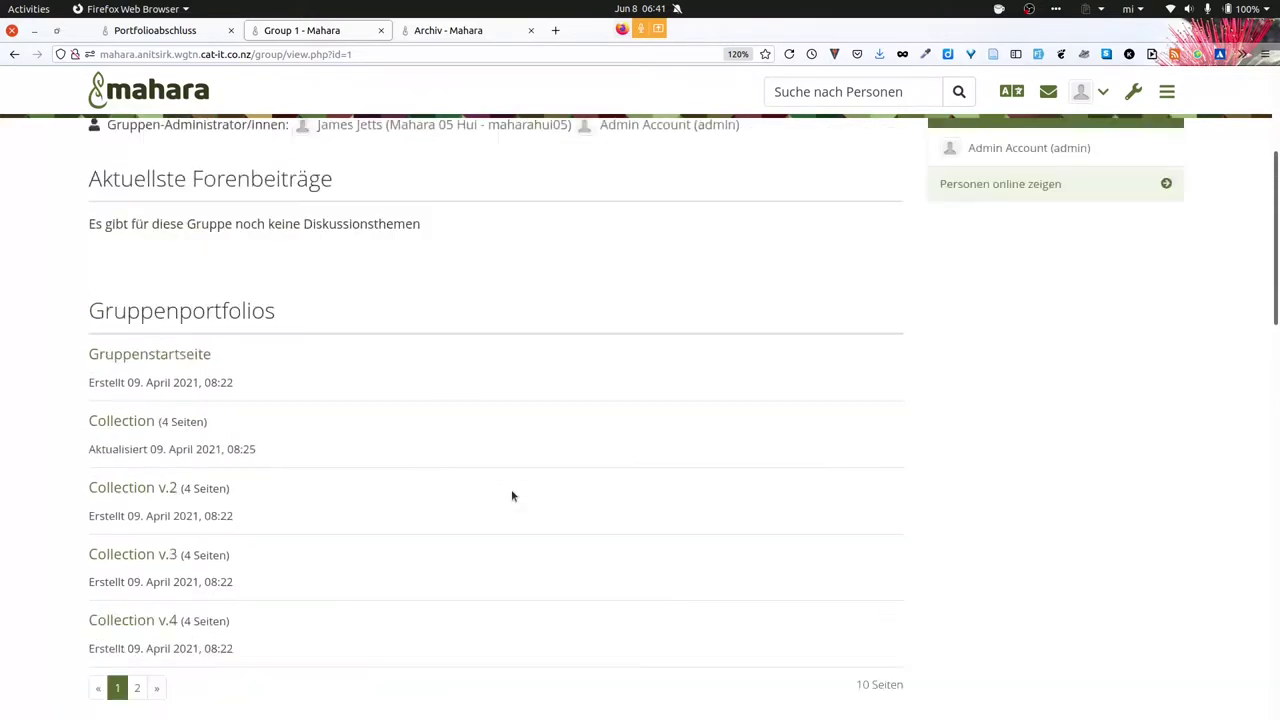
left_click(835, 162)
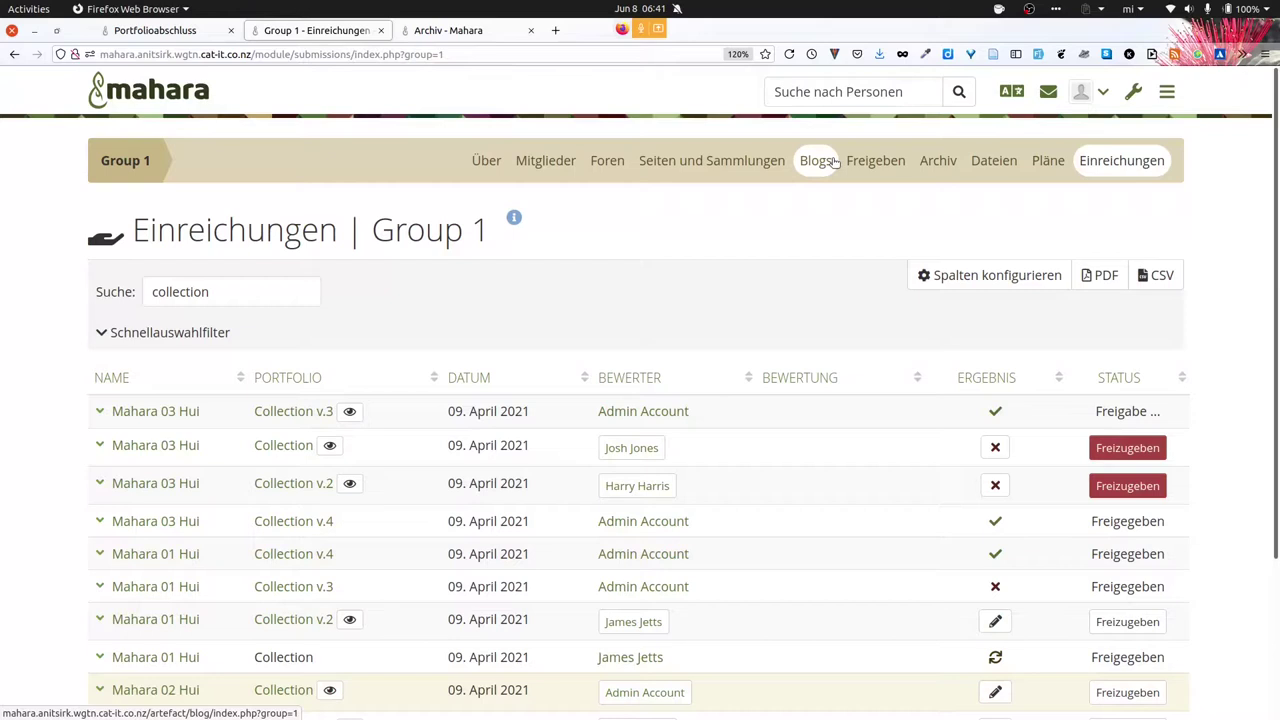
key("alt+Tab")
key("alt+Tab")
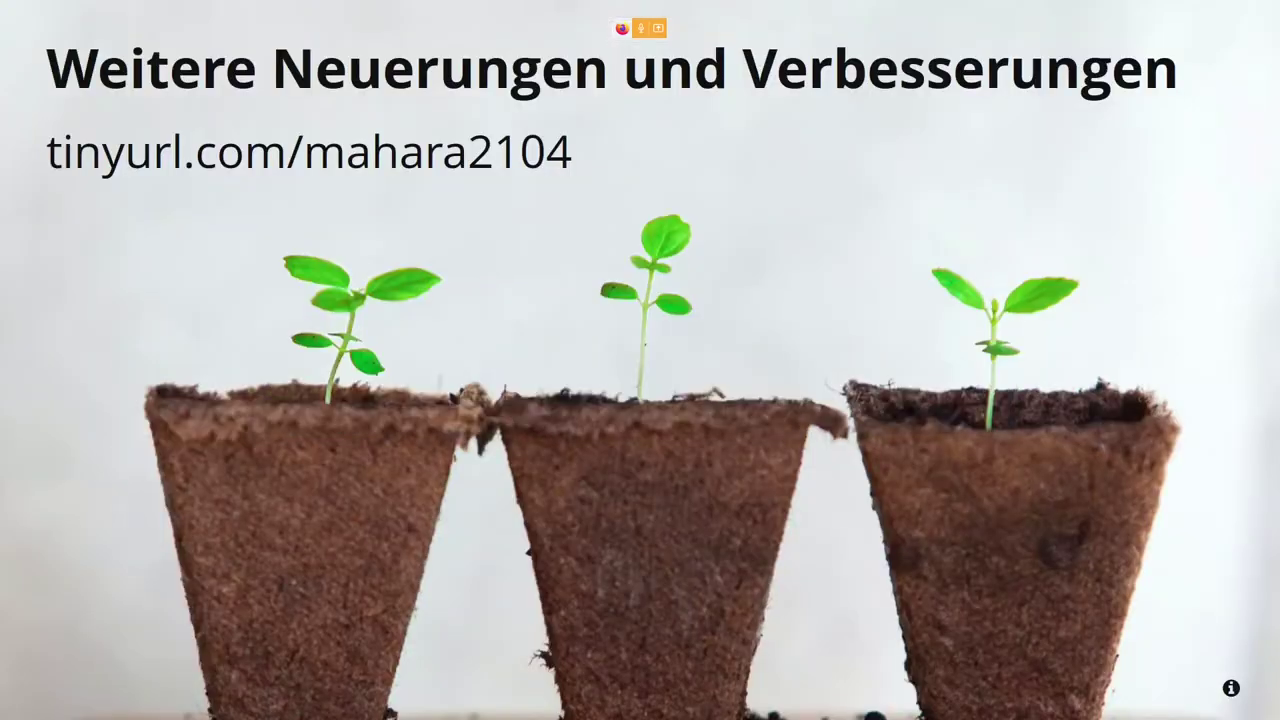
key("Right")
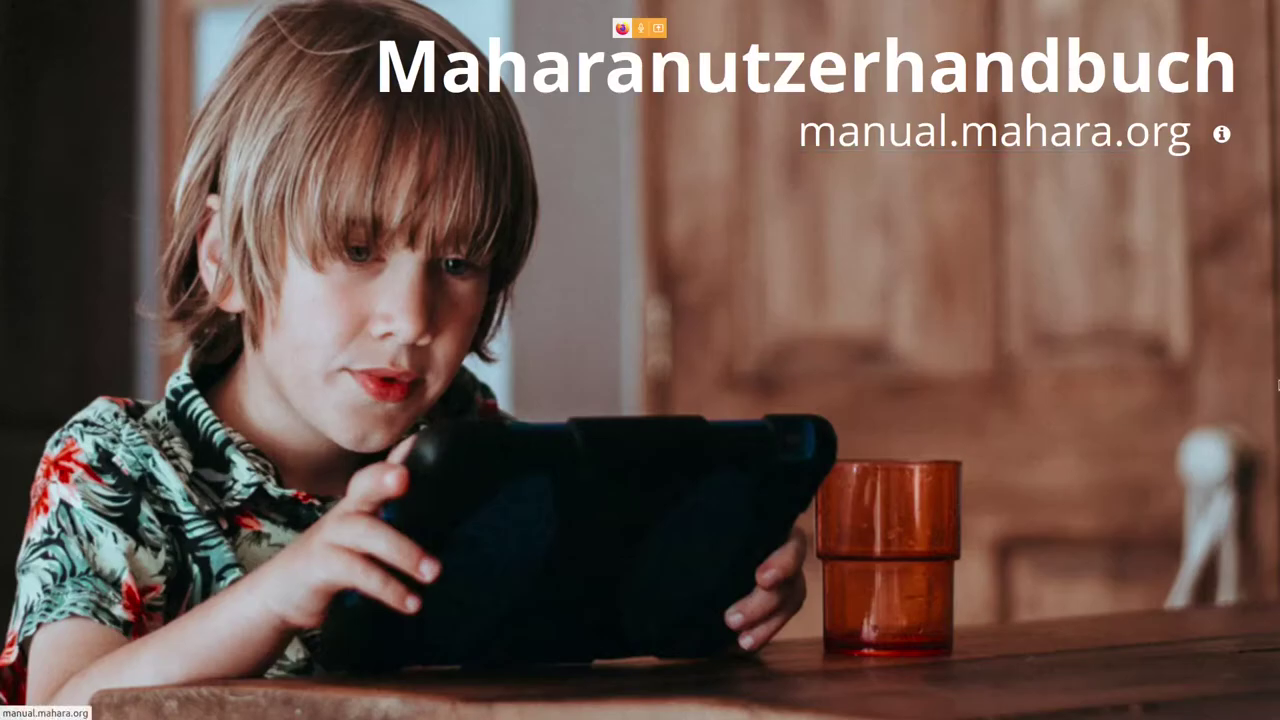
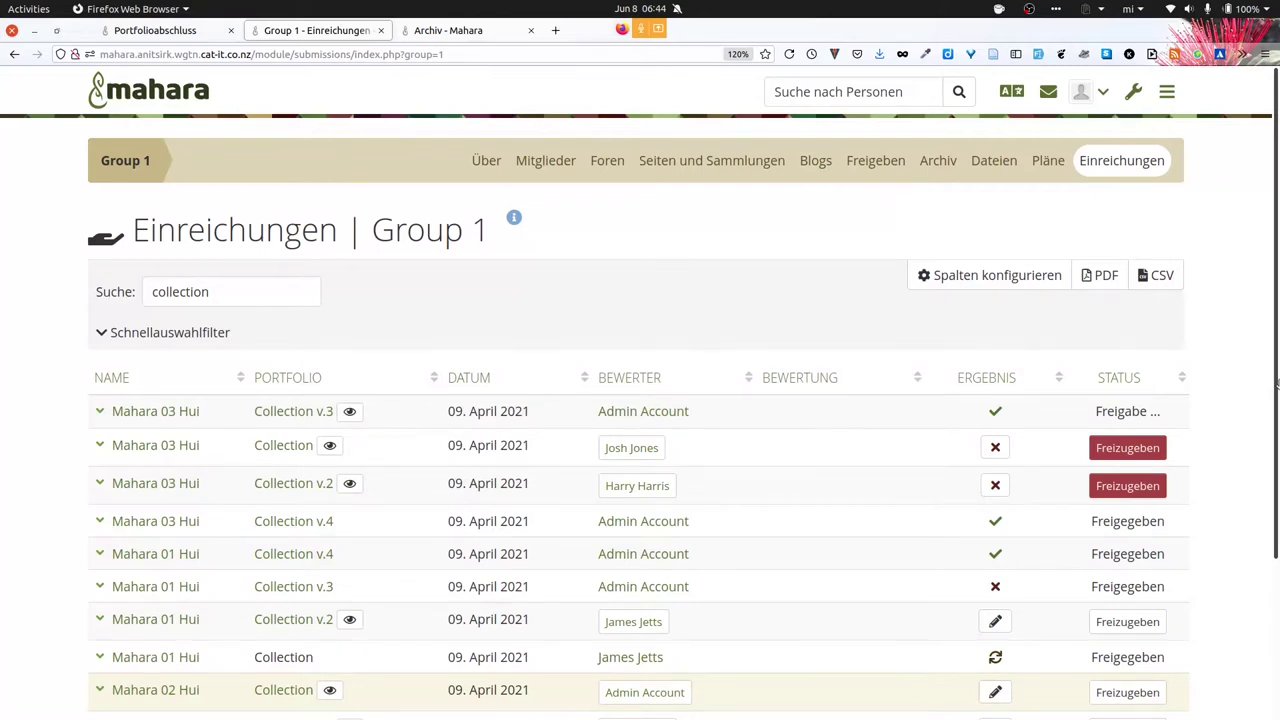
Keep the Collection v.2 result at Nicht bestanden after reviewing Ergebnis options; expand Schnellauswahlfilter
left_click(995, 486)
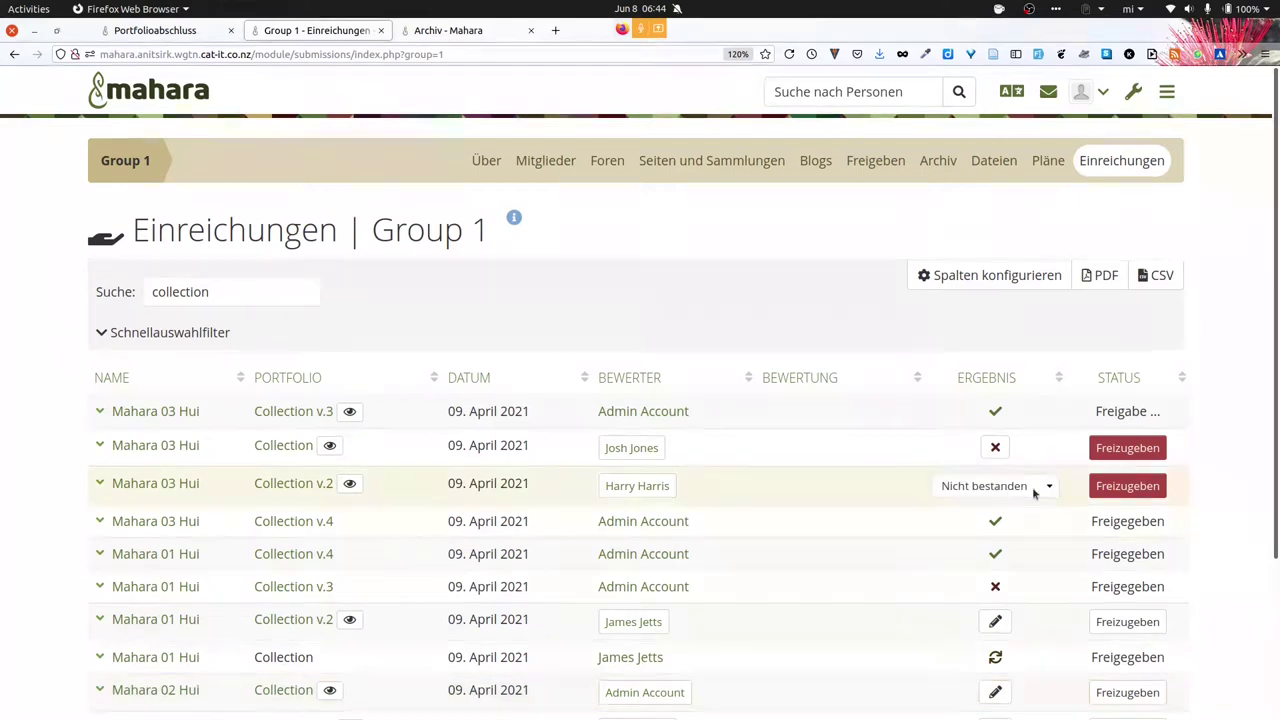
left_click(1034, 489)
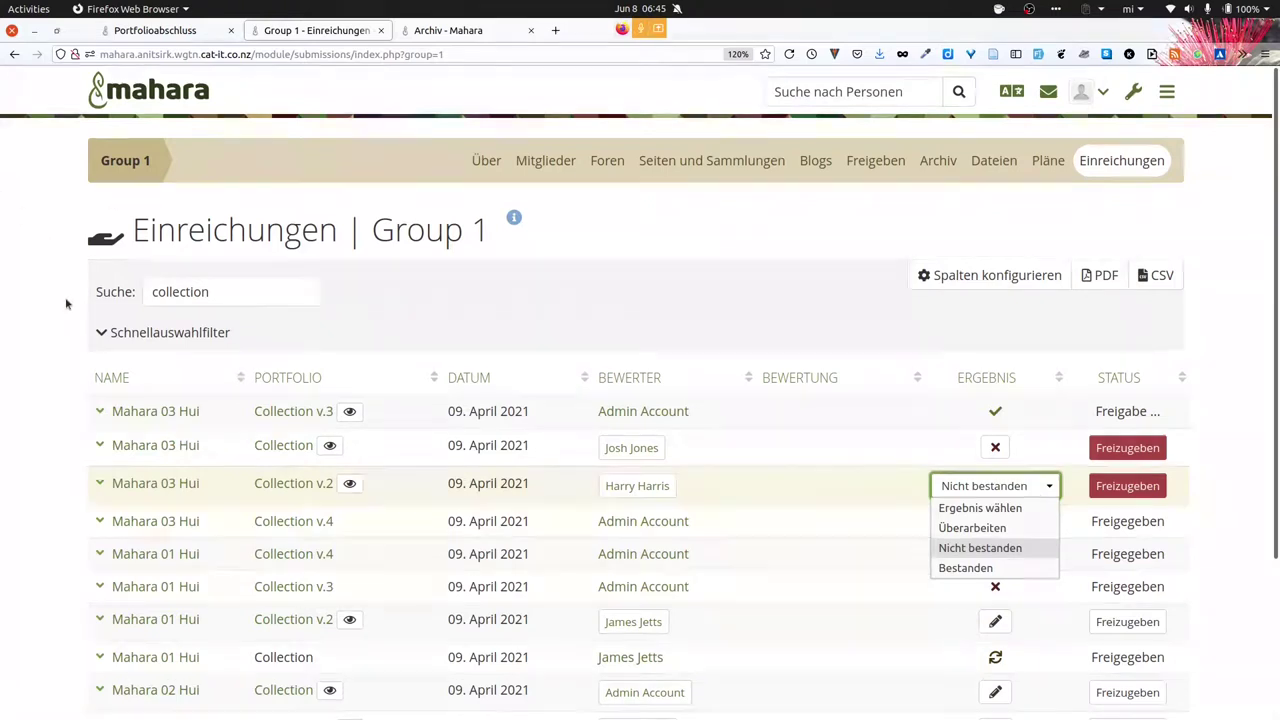
left_click(103, 335)
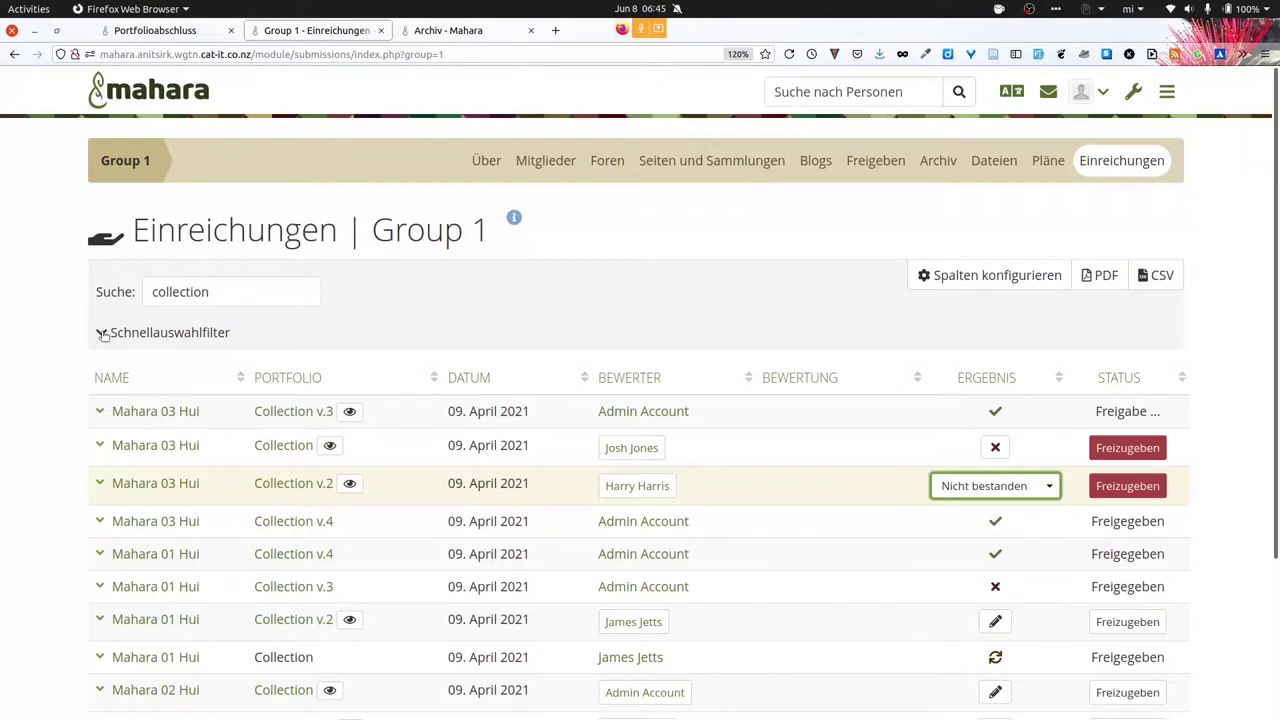
left_click(103, 335)
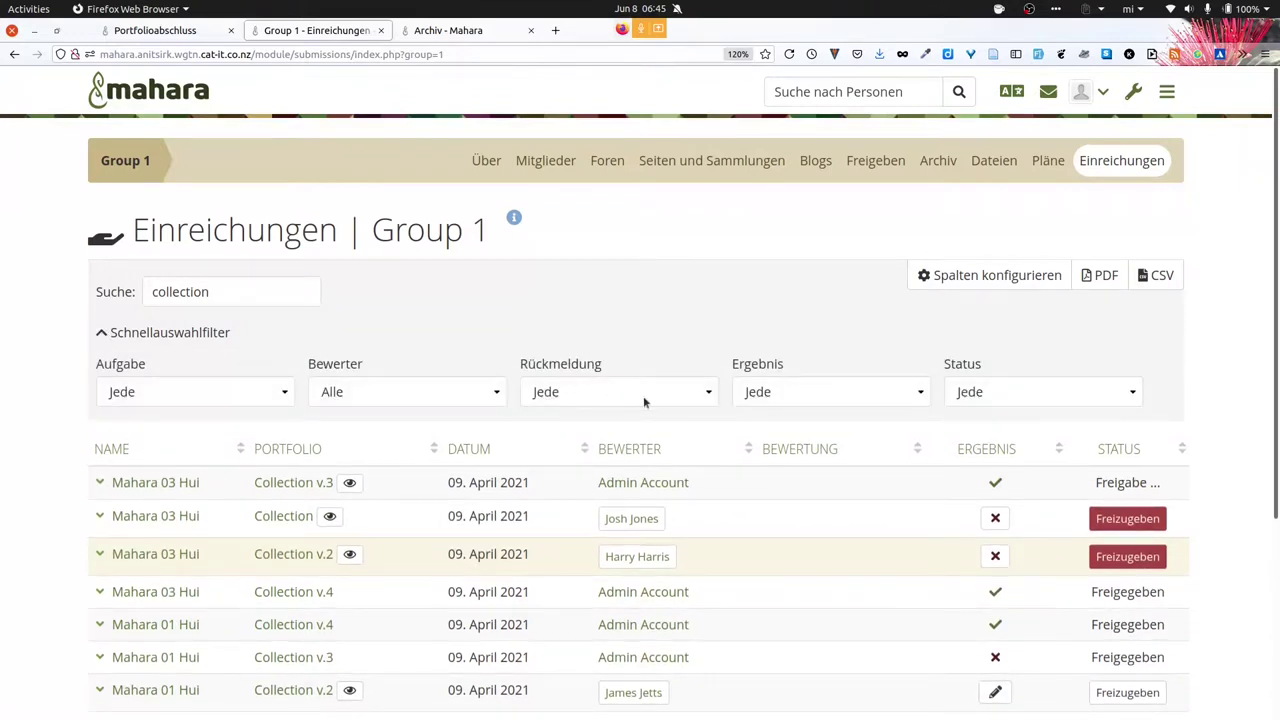
Filter submissions by Rückmeldung: Kommentiert, expand the Collection row and open its Page v.13
left_click(640, 400)
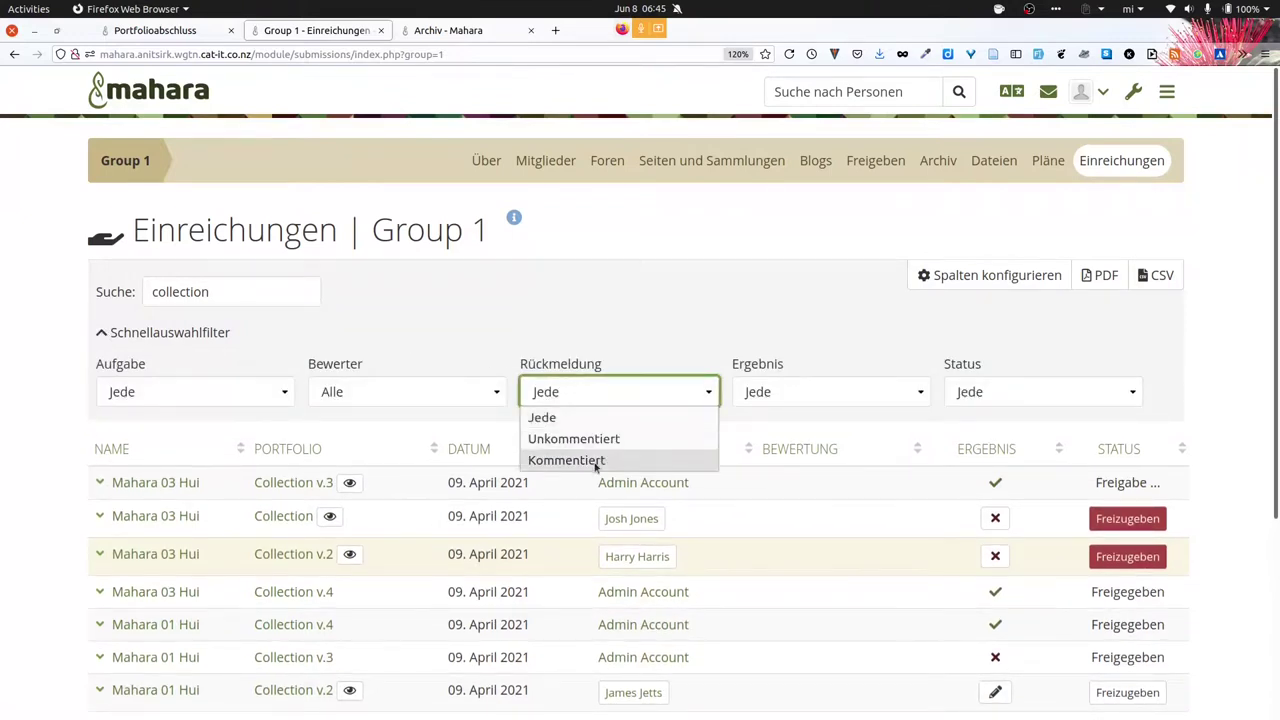
left_click(596, 462)
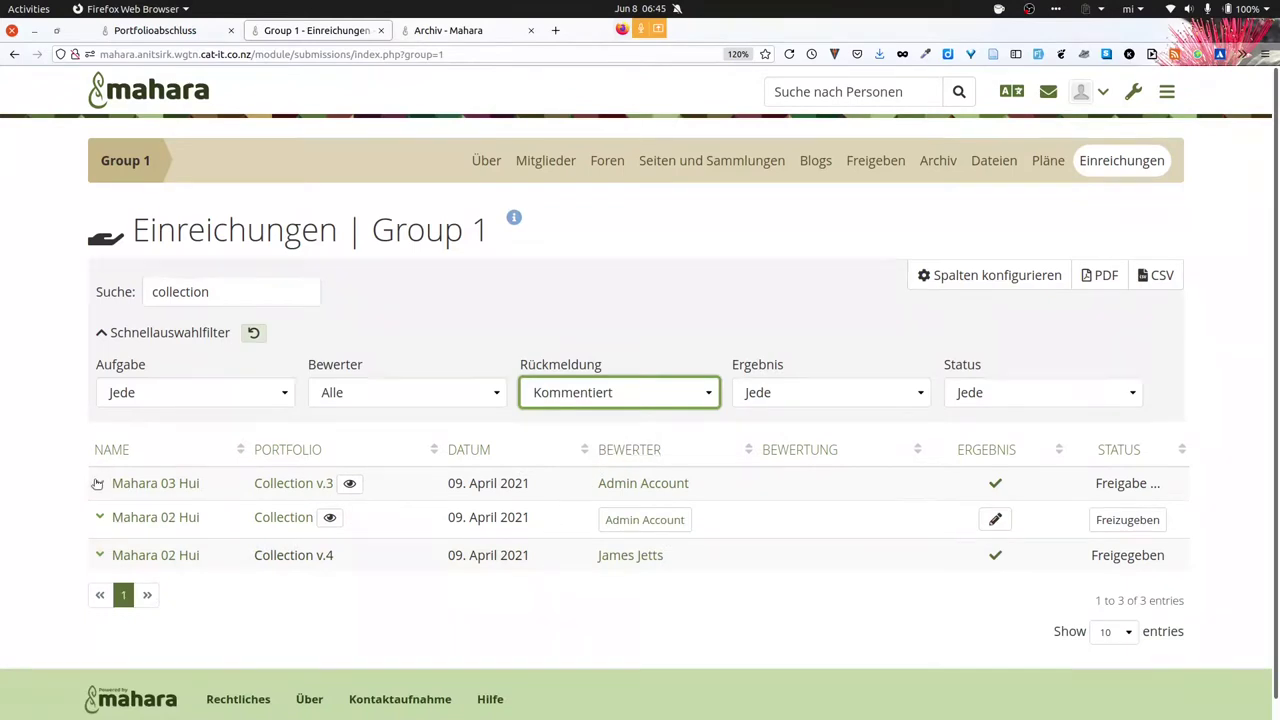
left_click(101, 519)
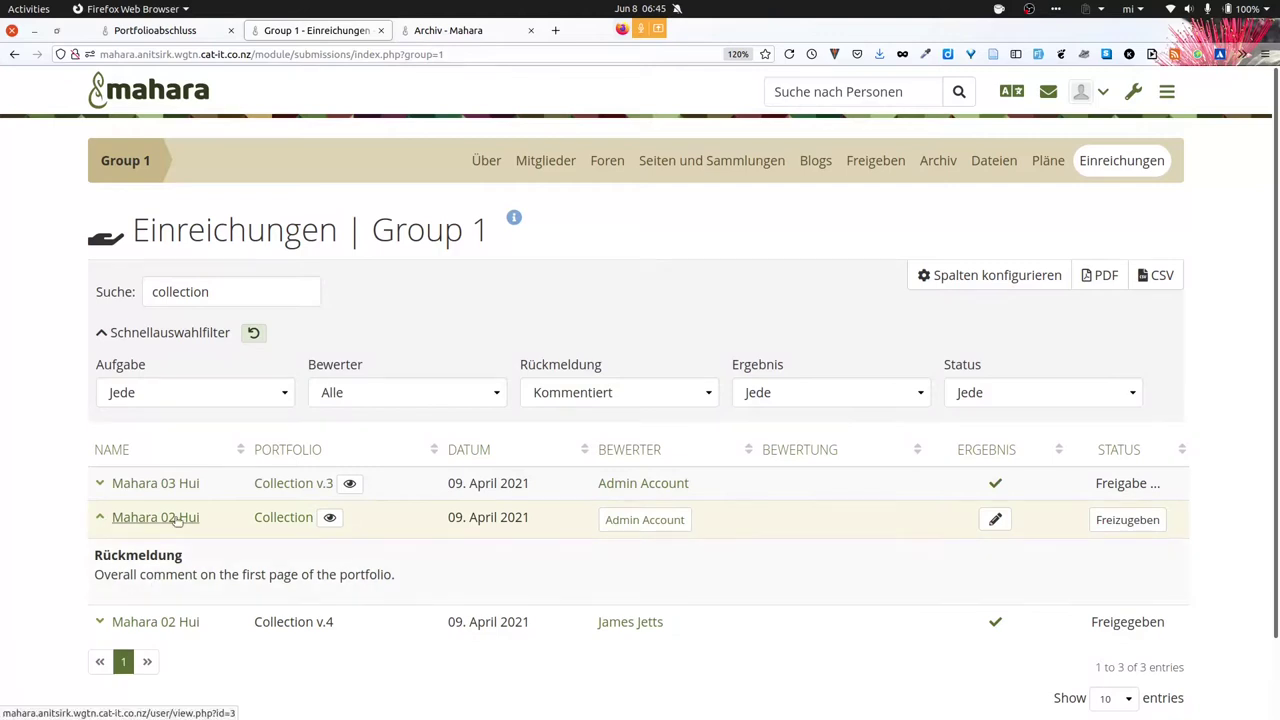
left_click(284, 518)
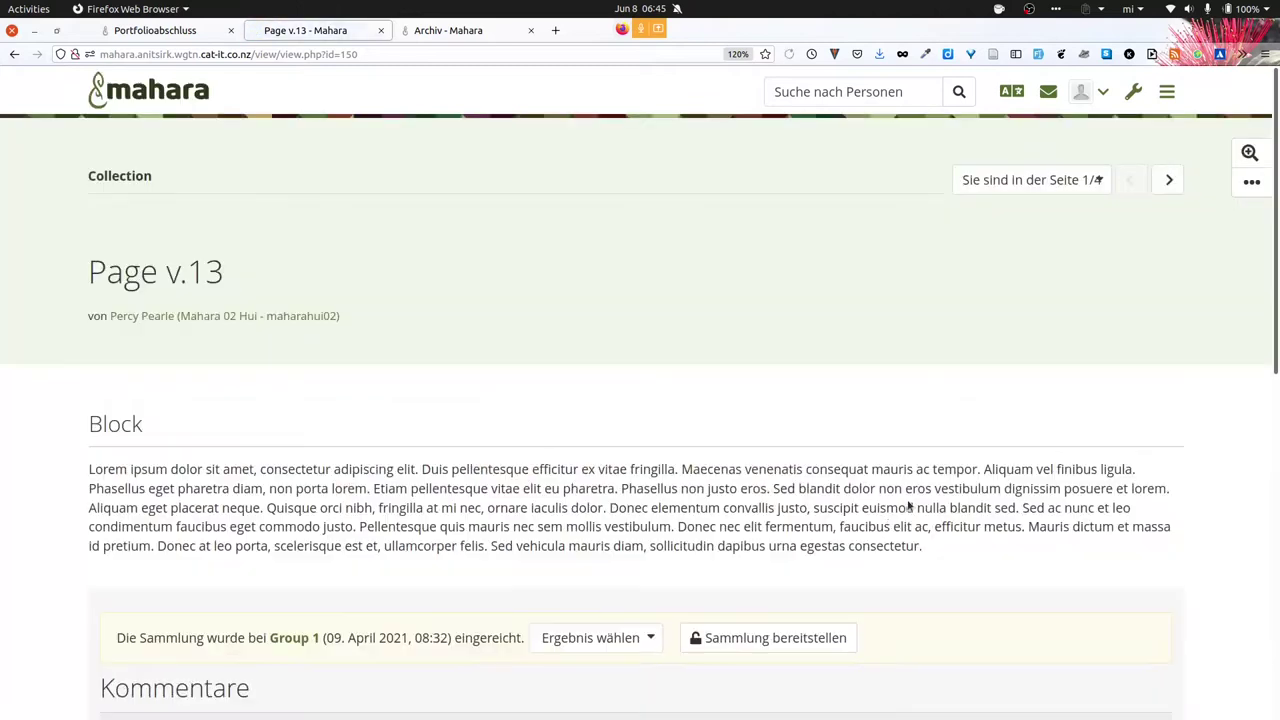
scroll(810, 551, "down", 5)
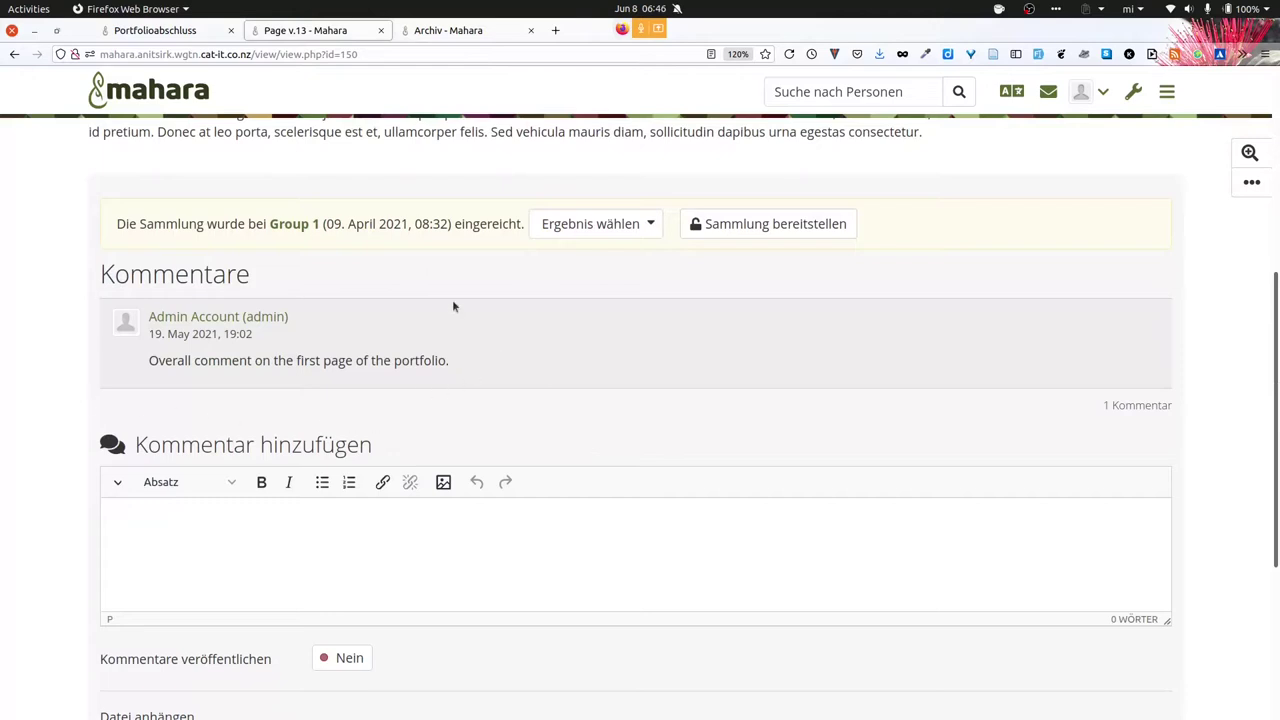
left_click(12, 55)
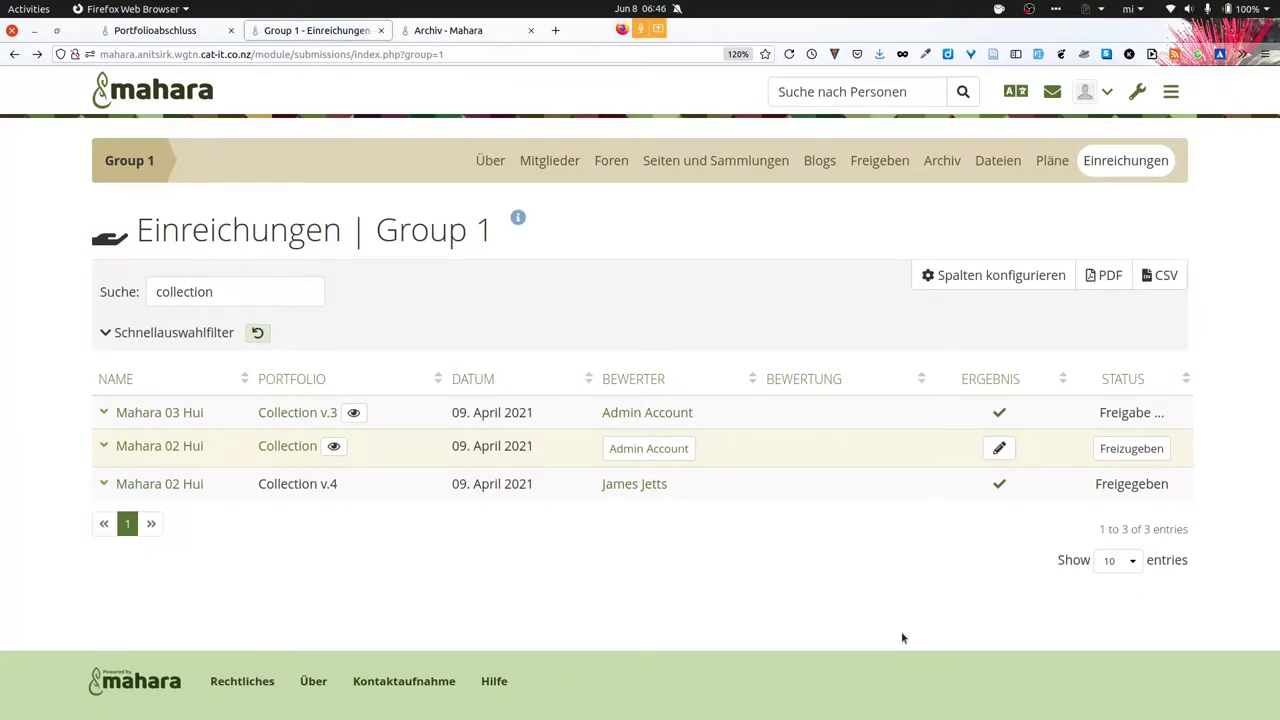
left_click_drag(803, 378, 603, 380)
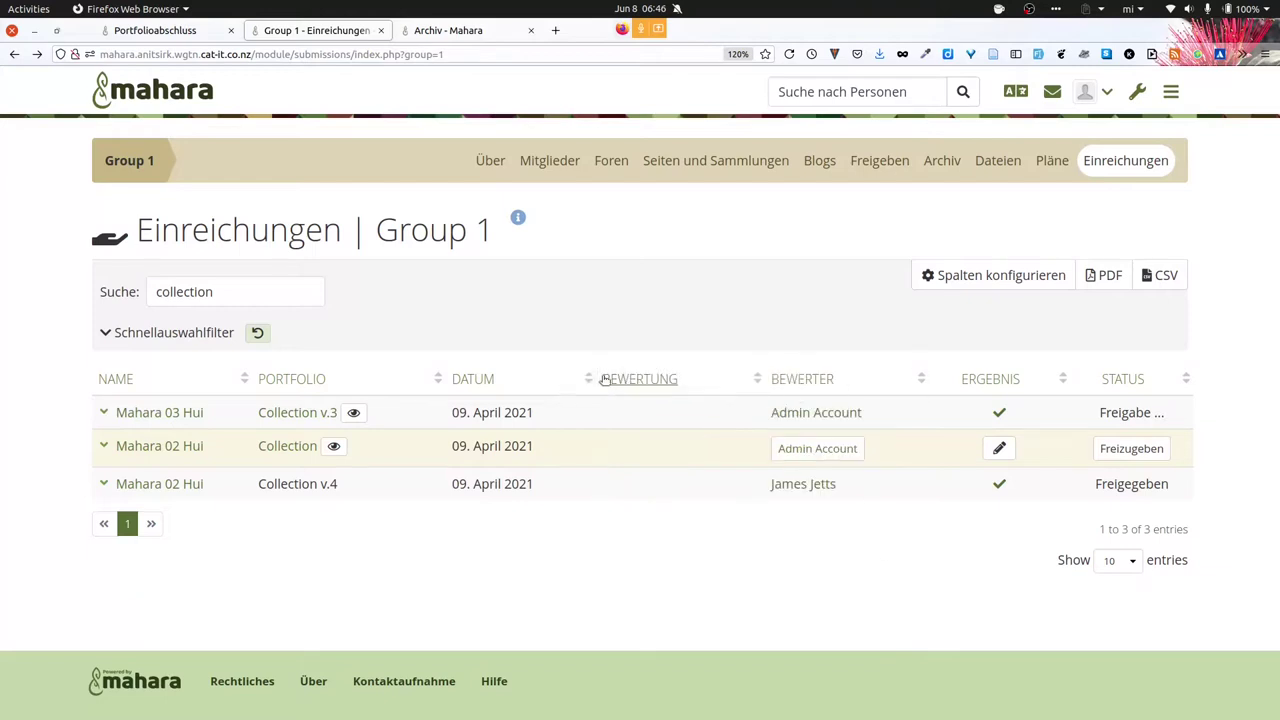
left_click_drag(783, 378, 1023, 375)
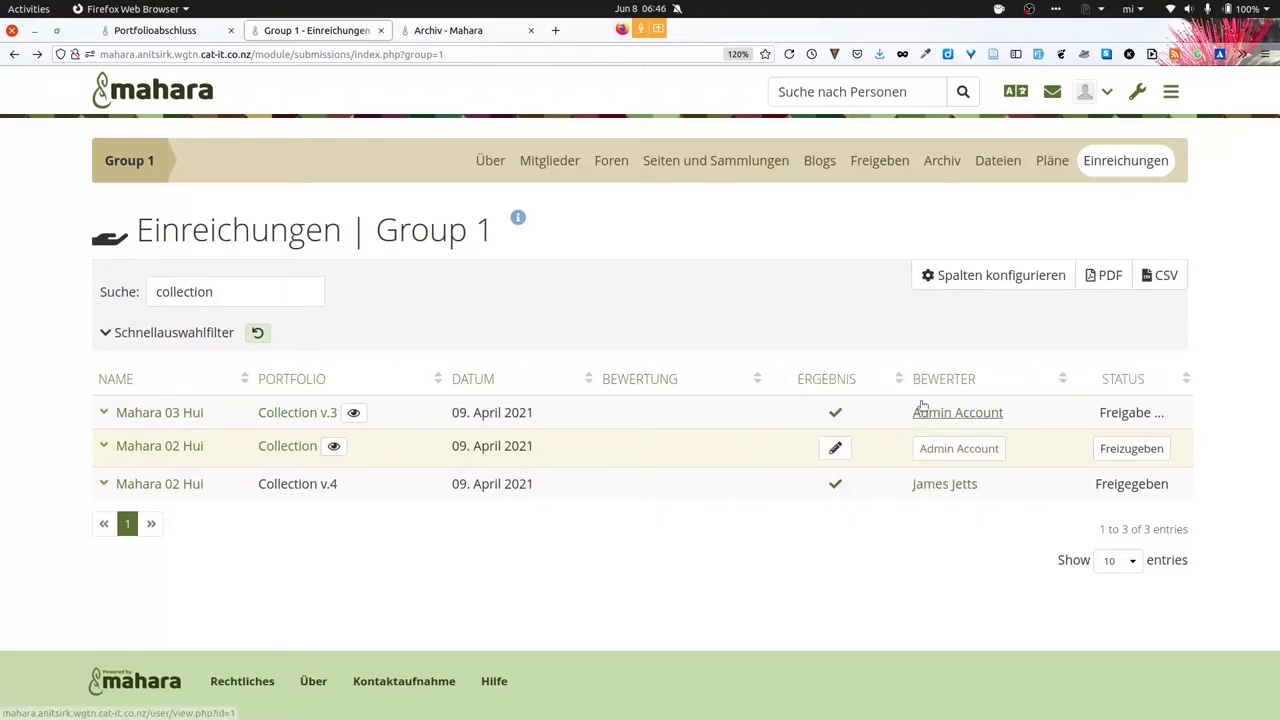
left_click_drag(918, 378, 617, 383)
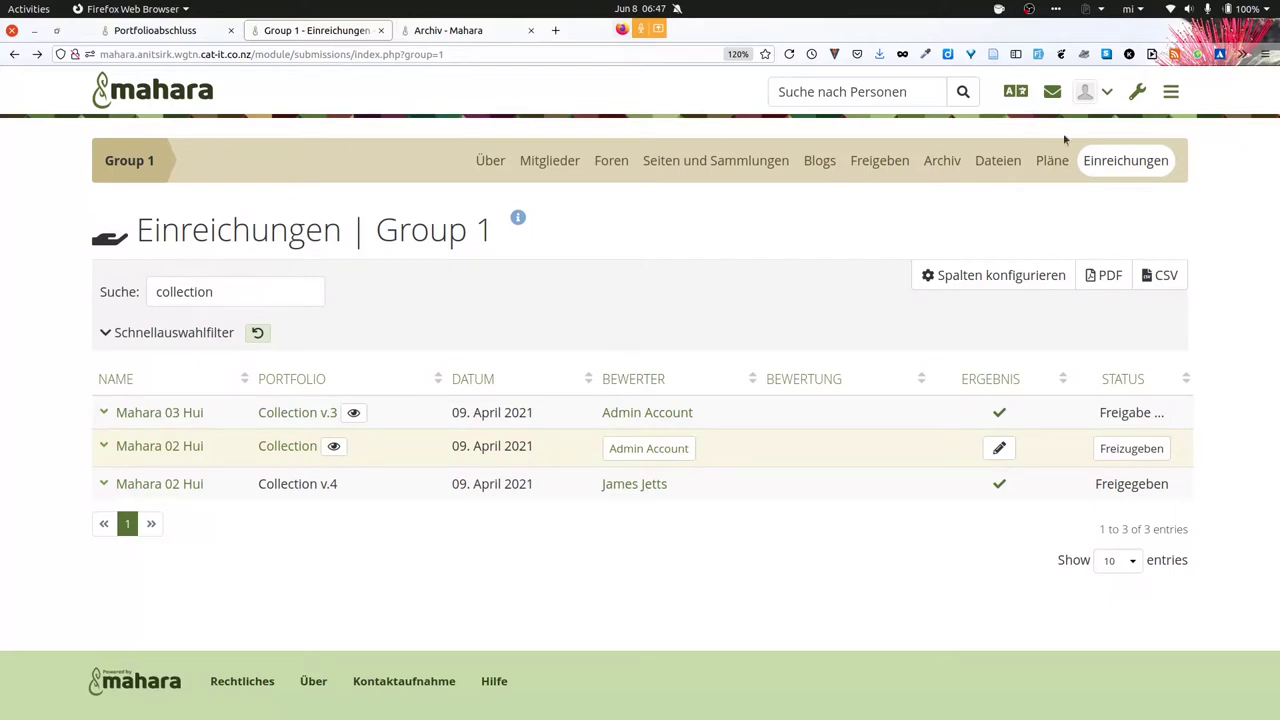
Open Task 5's linked page from Group 1's Plan in a new tab
left_click(1046, 164)
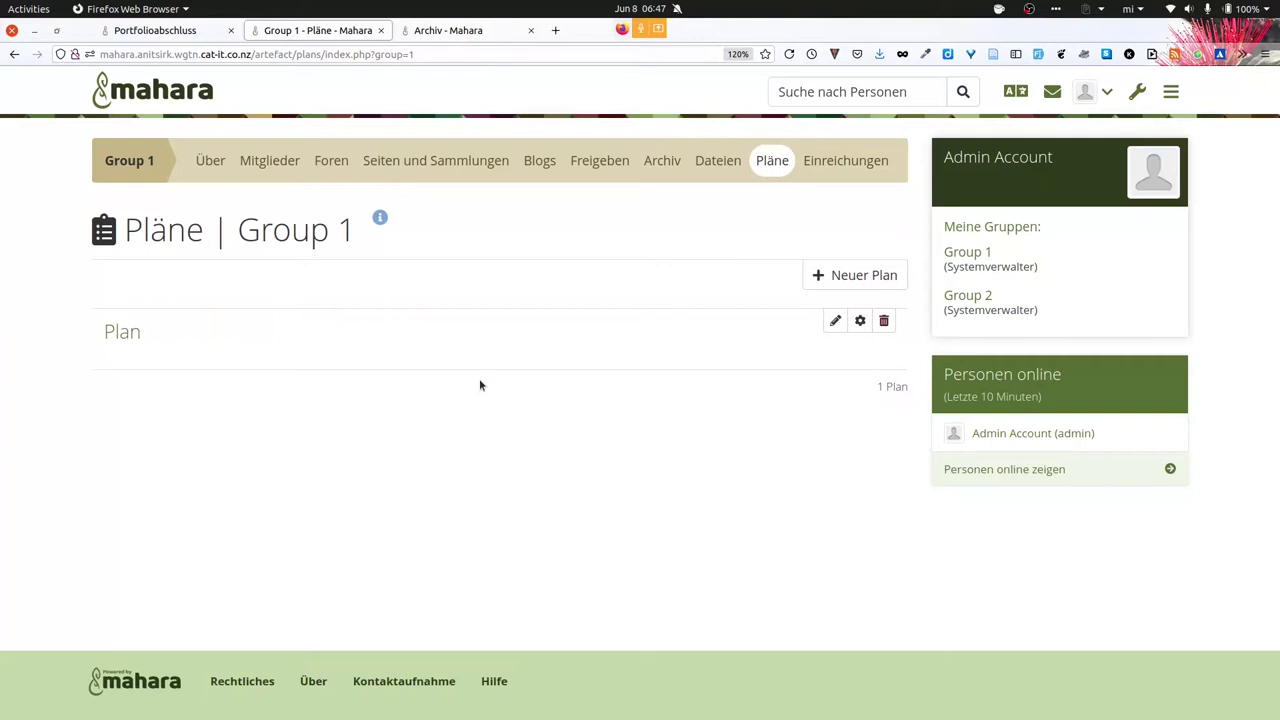
left_click(124, 336)
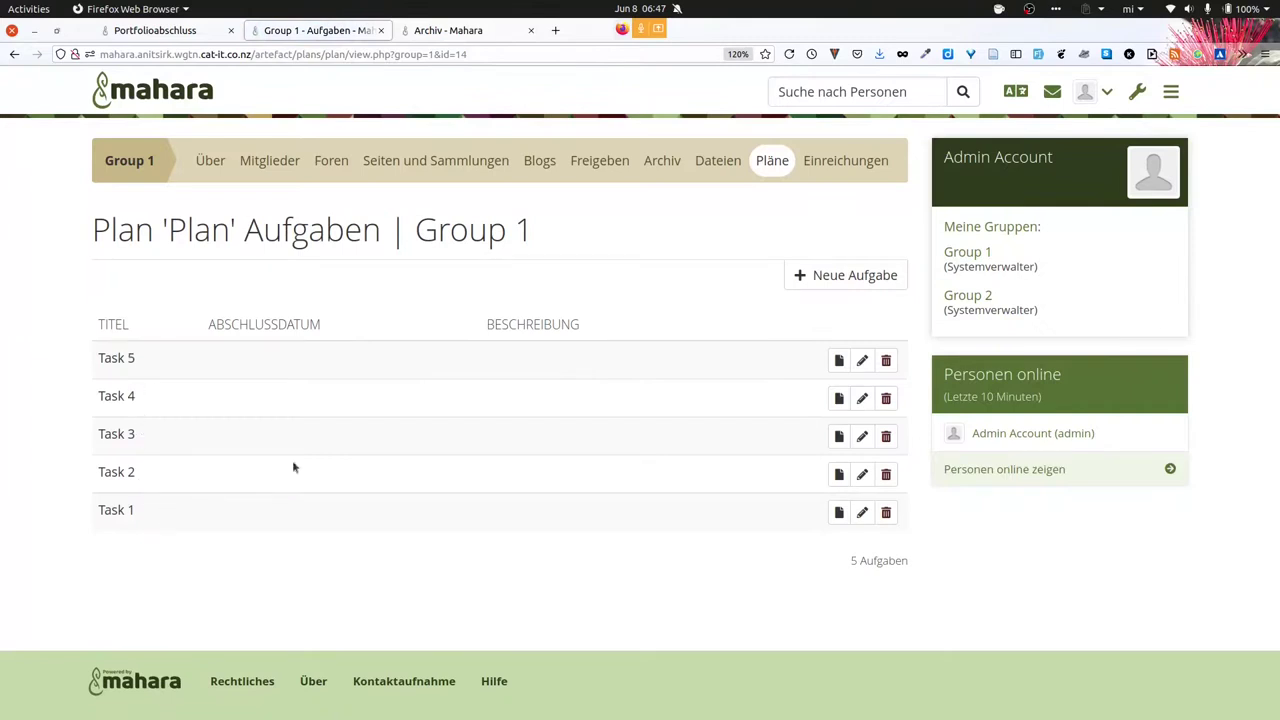
left_click(840, 361)
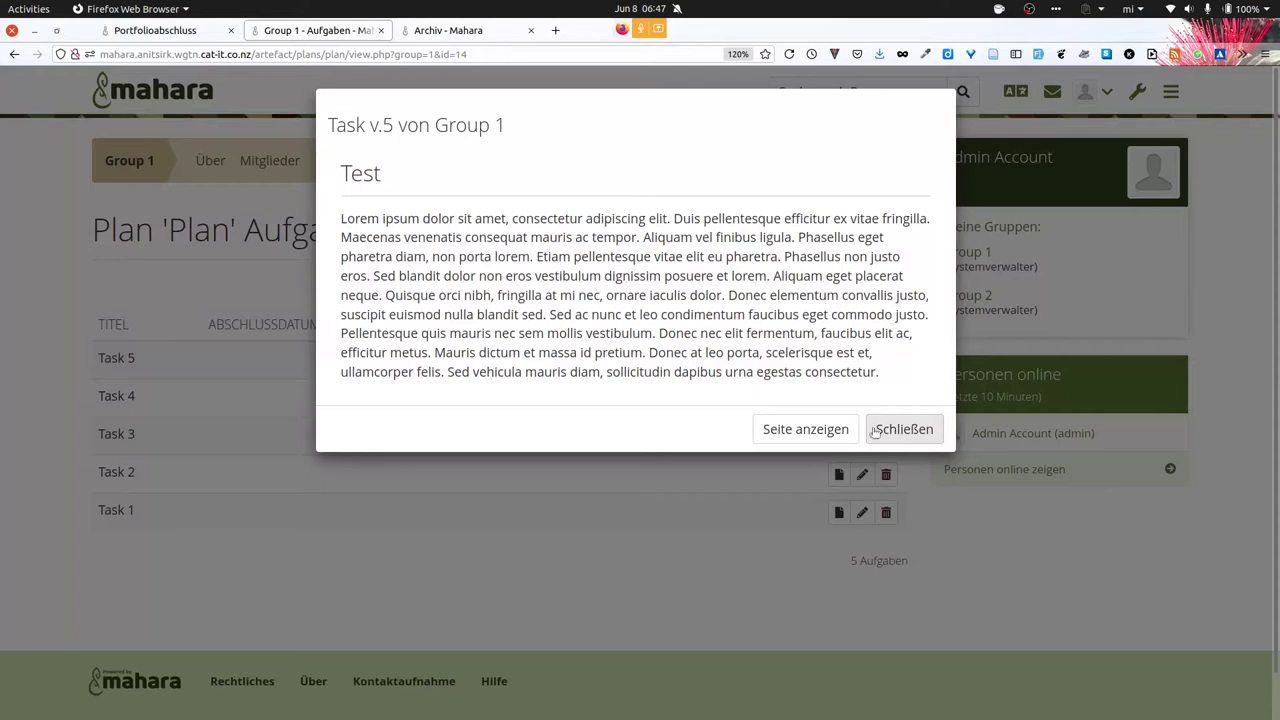
left_click(830, 430)
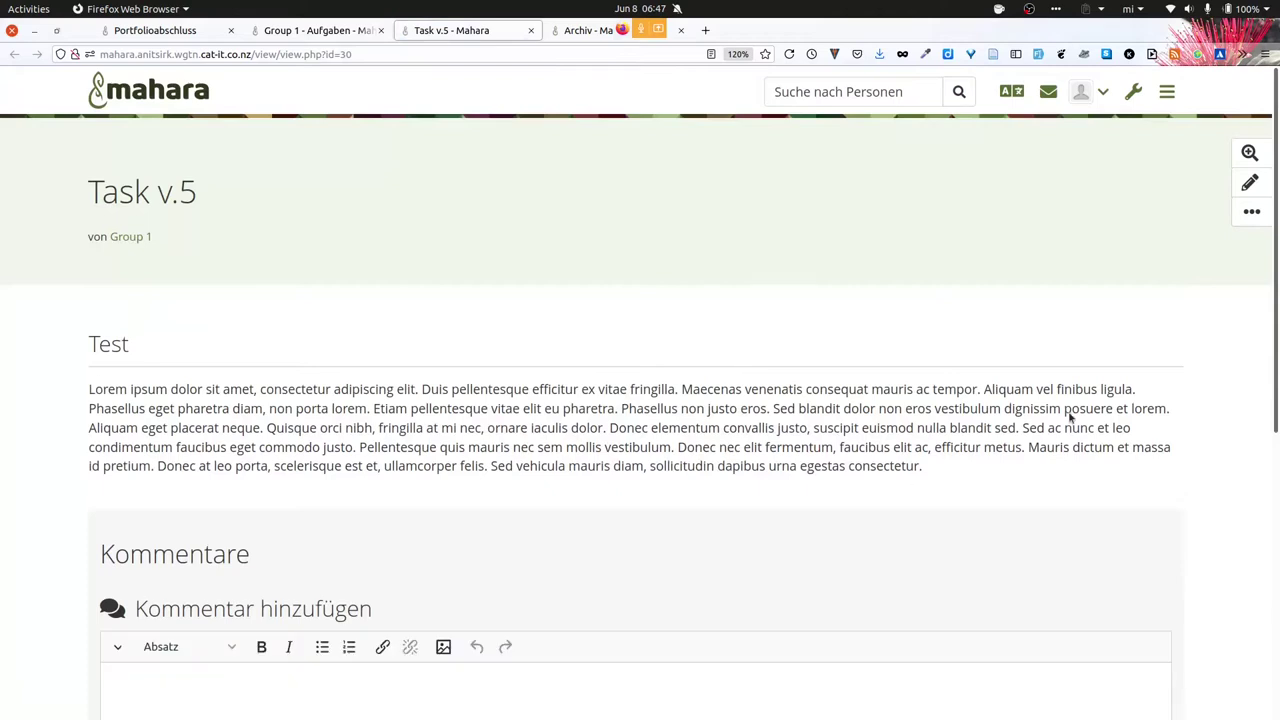
Return to the plan tab and show Group 1's Seiten und Sammlungen overview
left_click(295, 33)
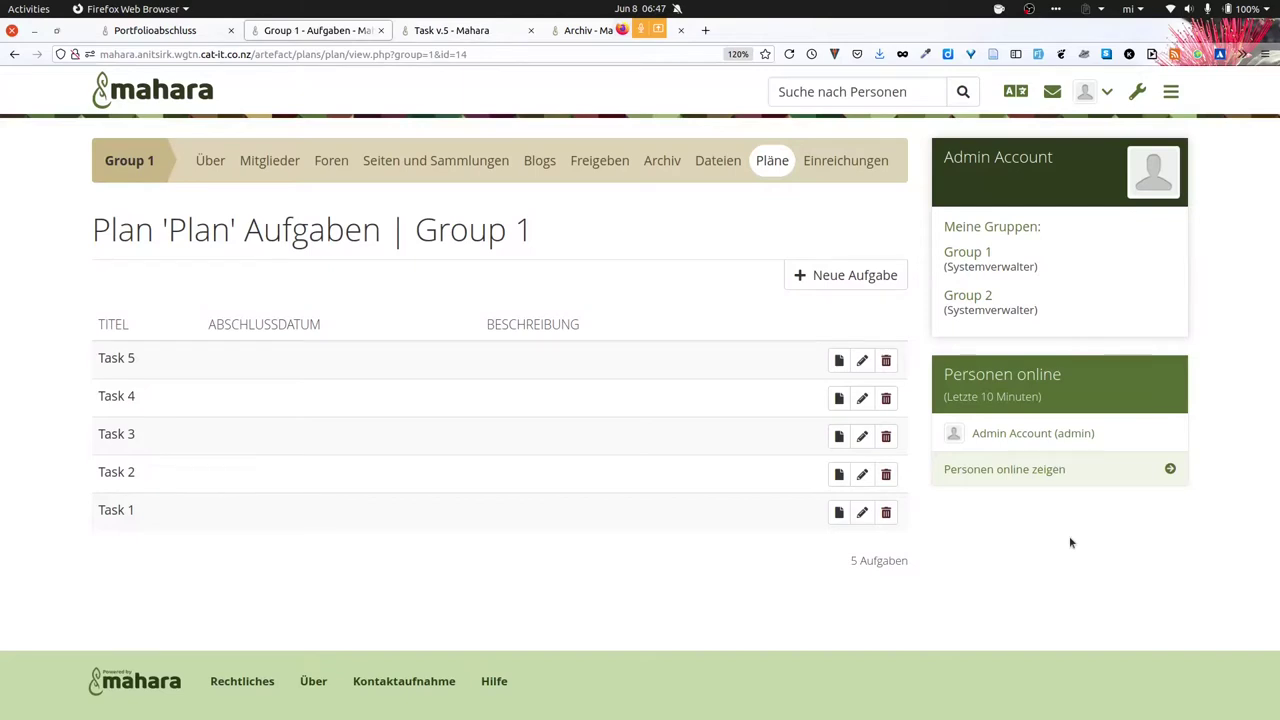
key("XF86AudioMicMute")
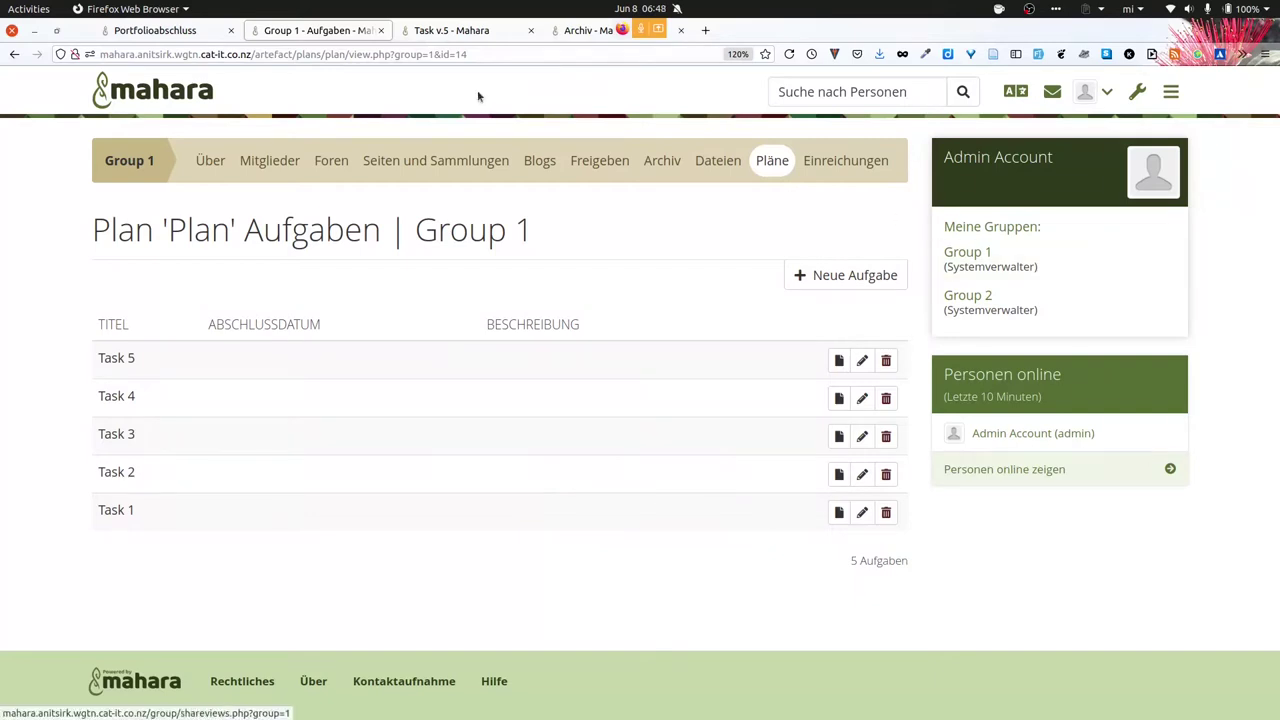
left_click(438, 160)
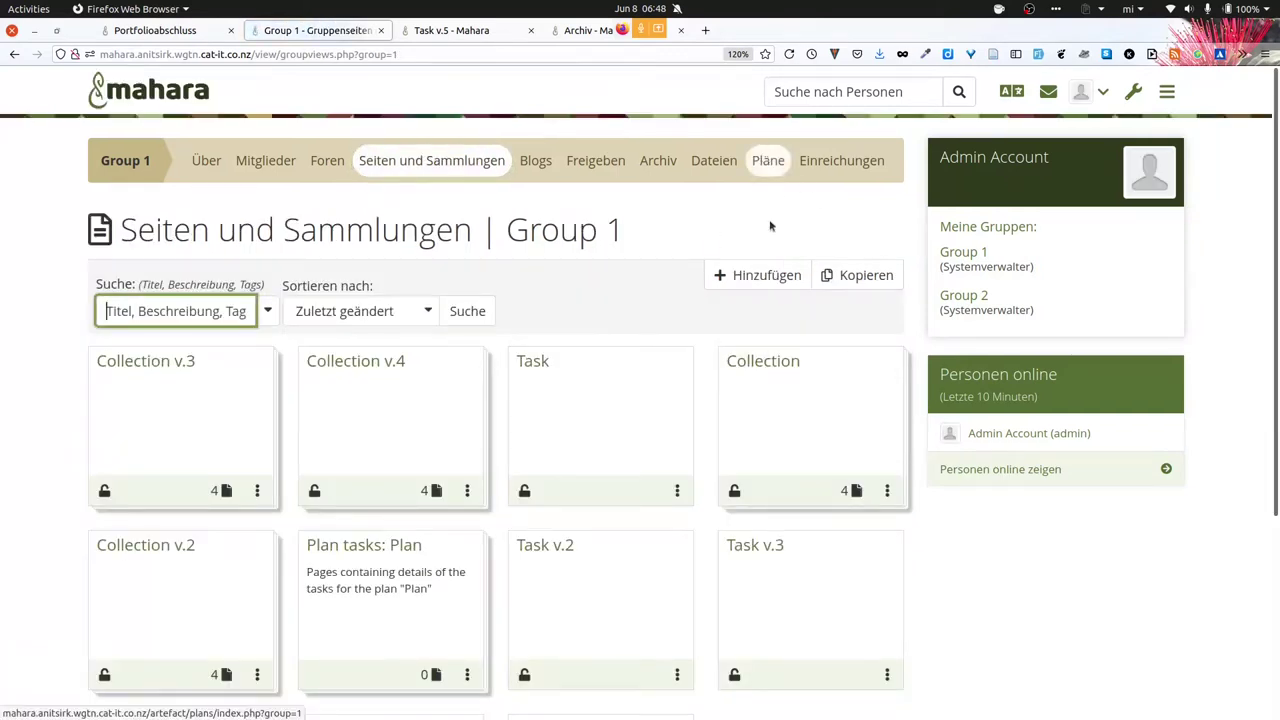
Create a new Group 1 collection named Lernplan, saved without adding pages
left_click(783, 280)
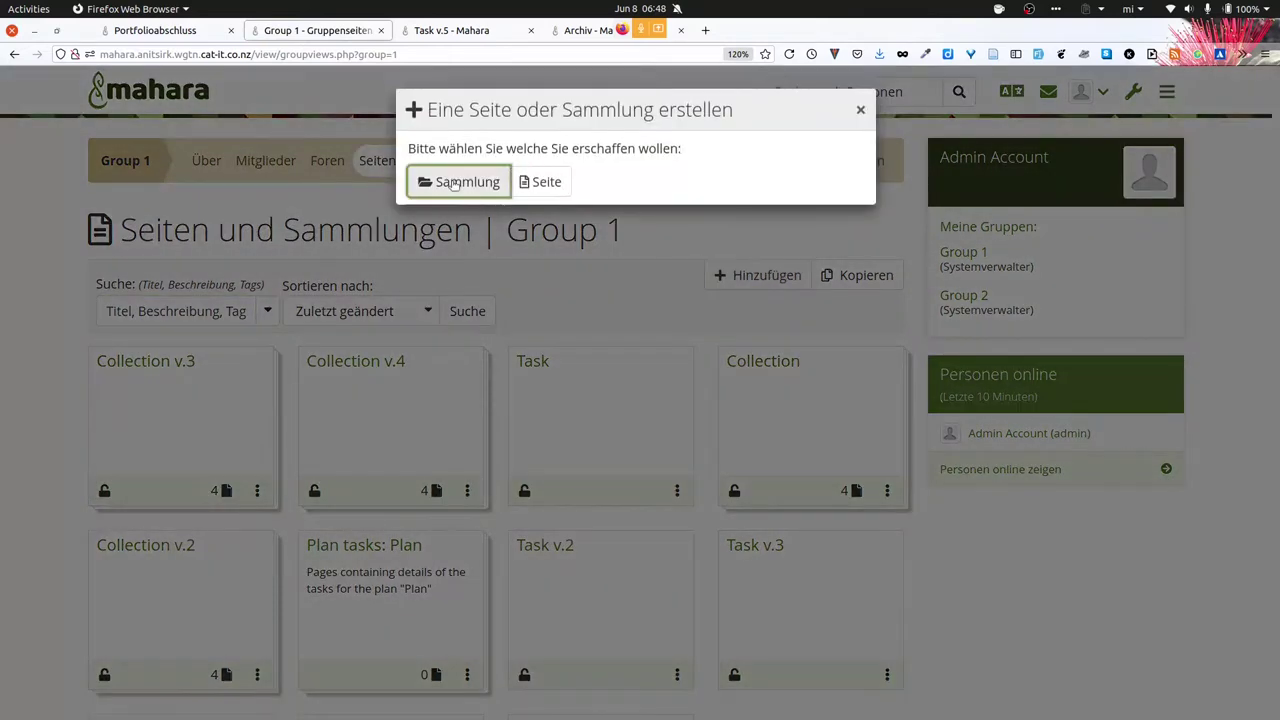
left_click(455, 183)
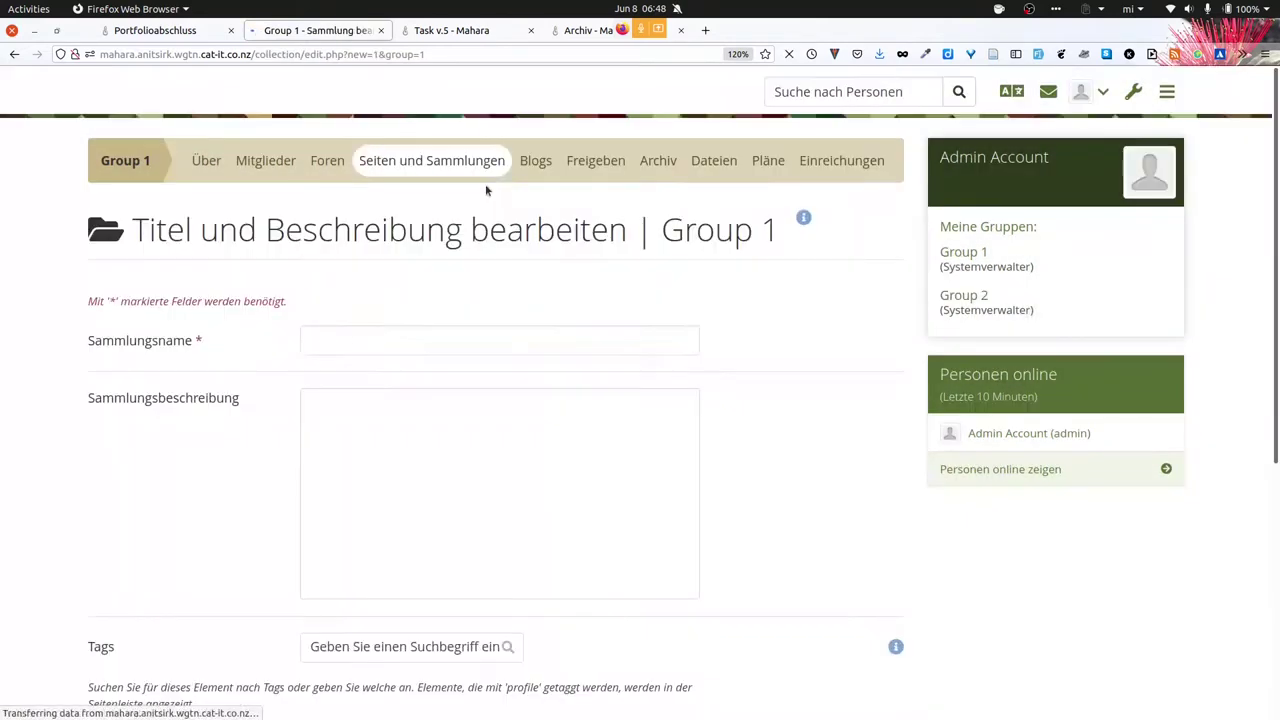
type("Lern")
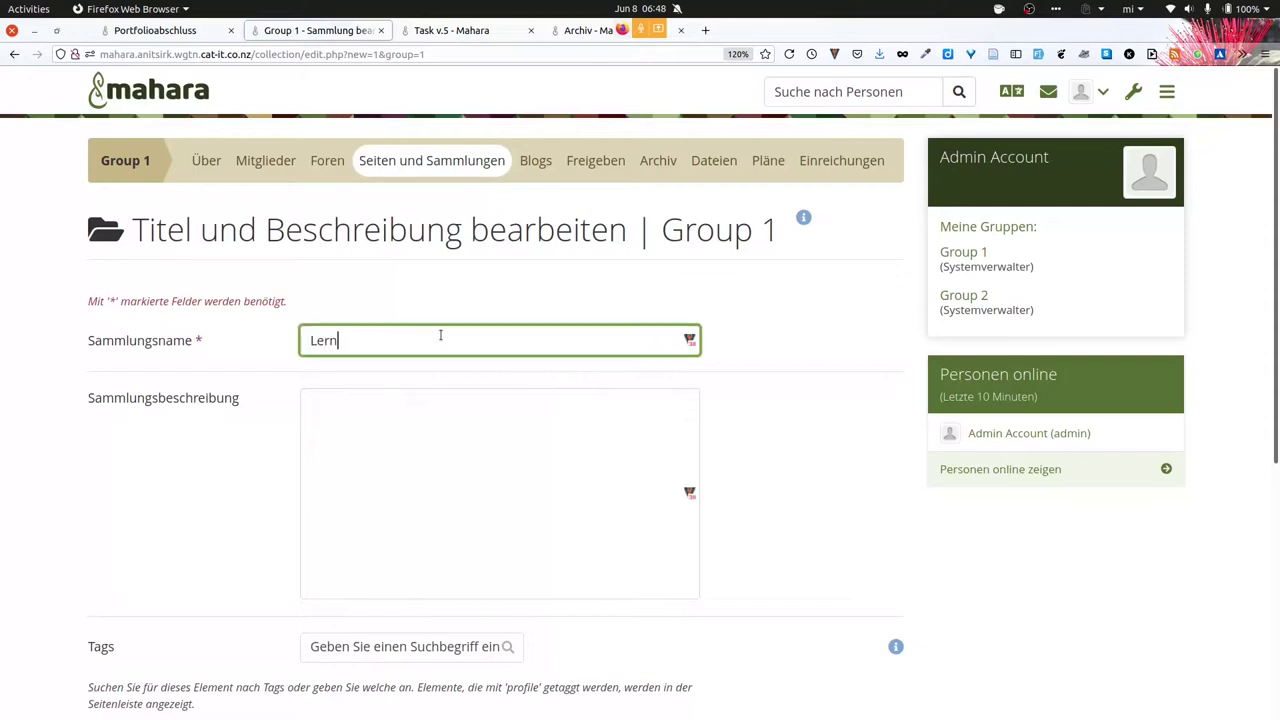
key("BackSpace")
key("BackSpace")
key("BackSpace")
type("plan")
scroll(776, 510, "down", 5)
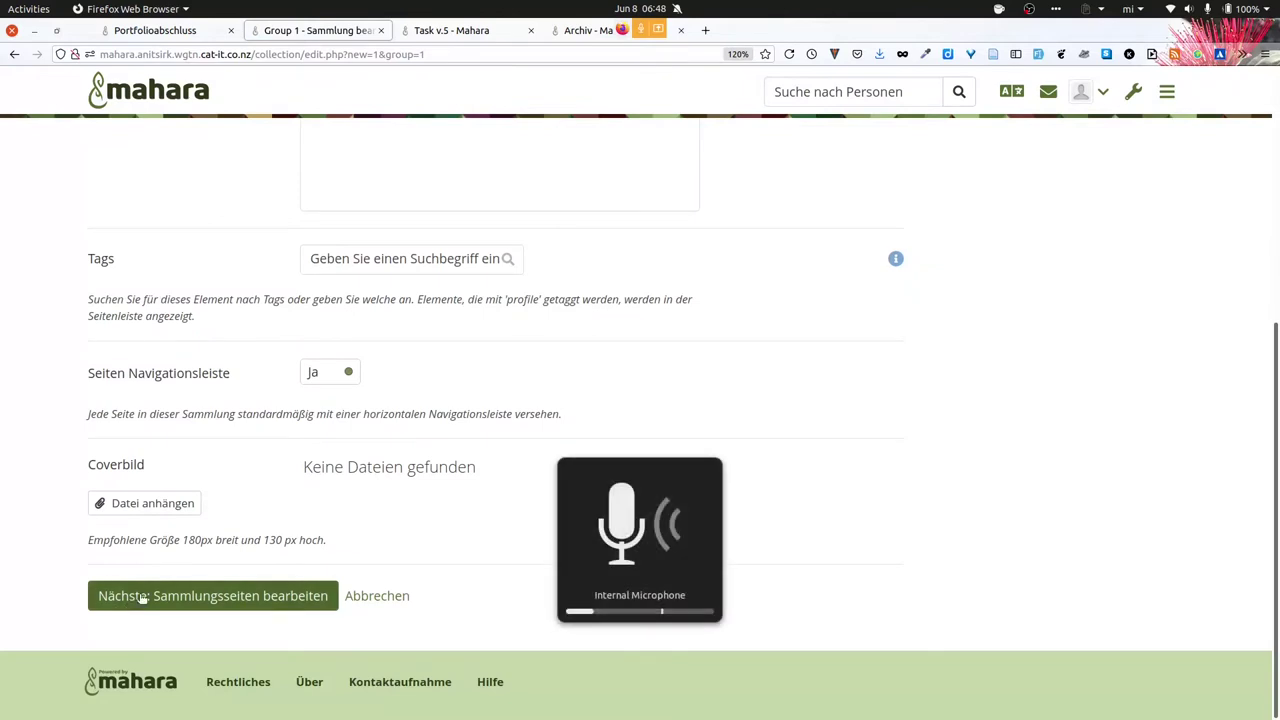
left_click(143, 596)
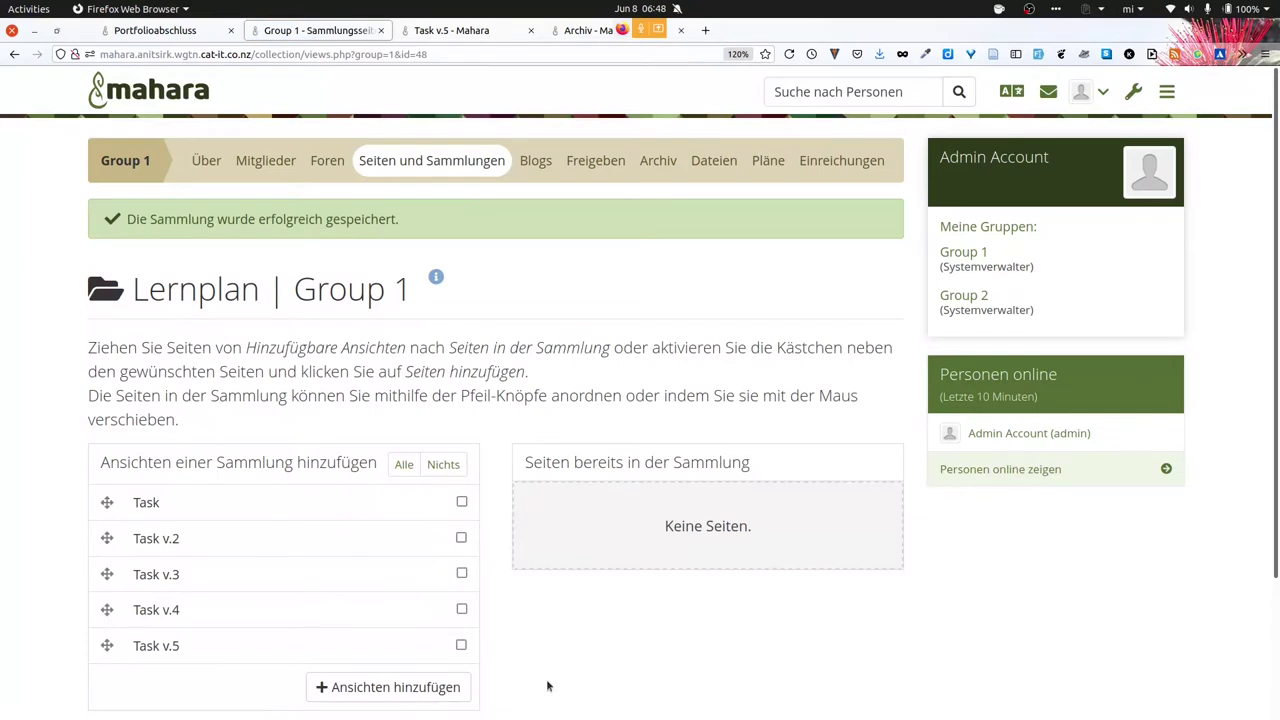
scroll(547, 686, "down", 3)
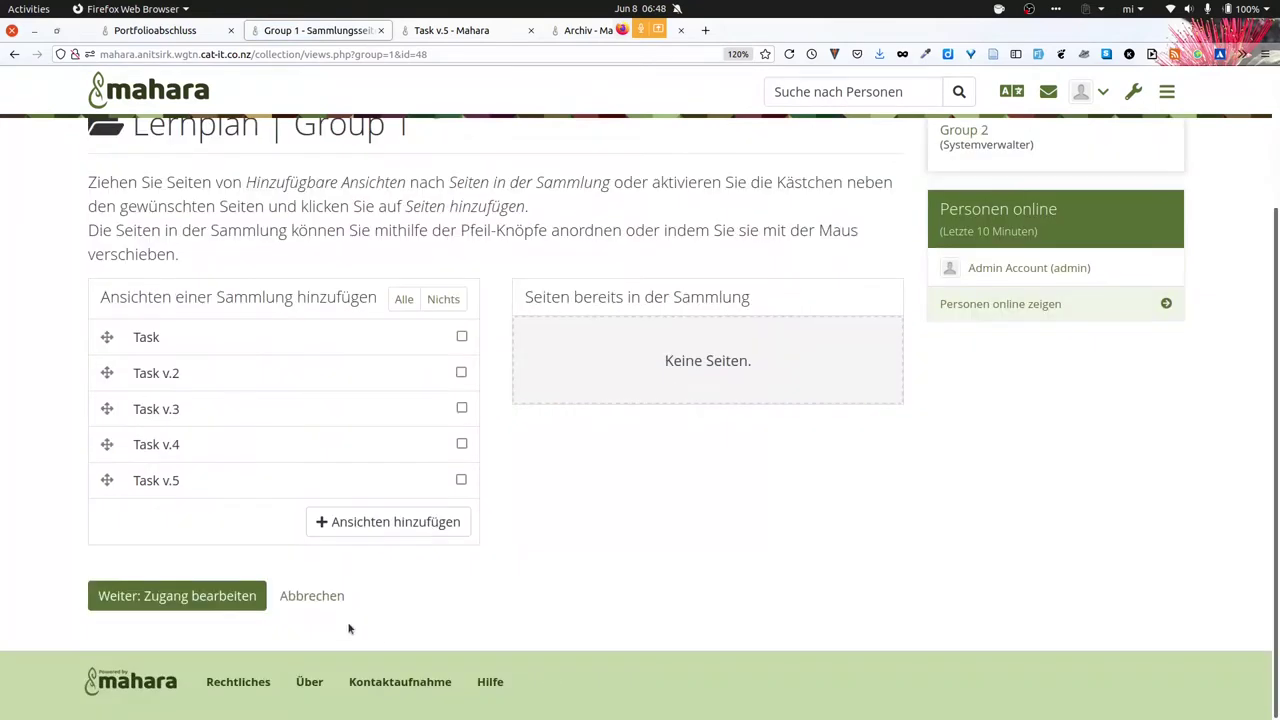
left_click(297, 597)
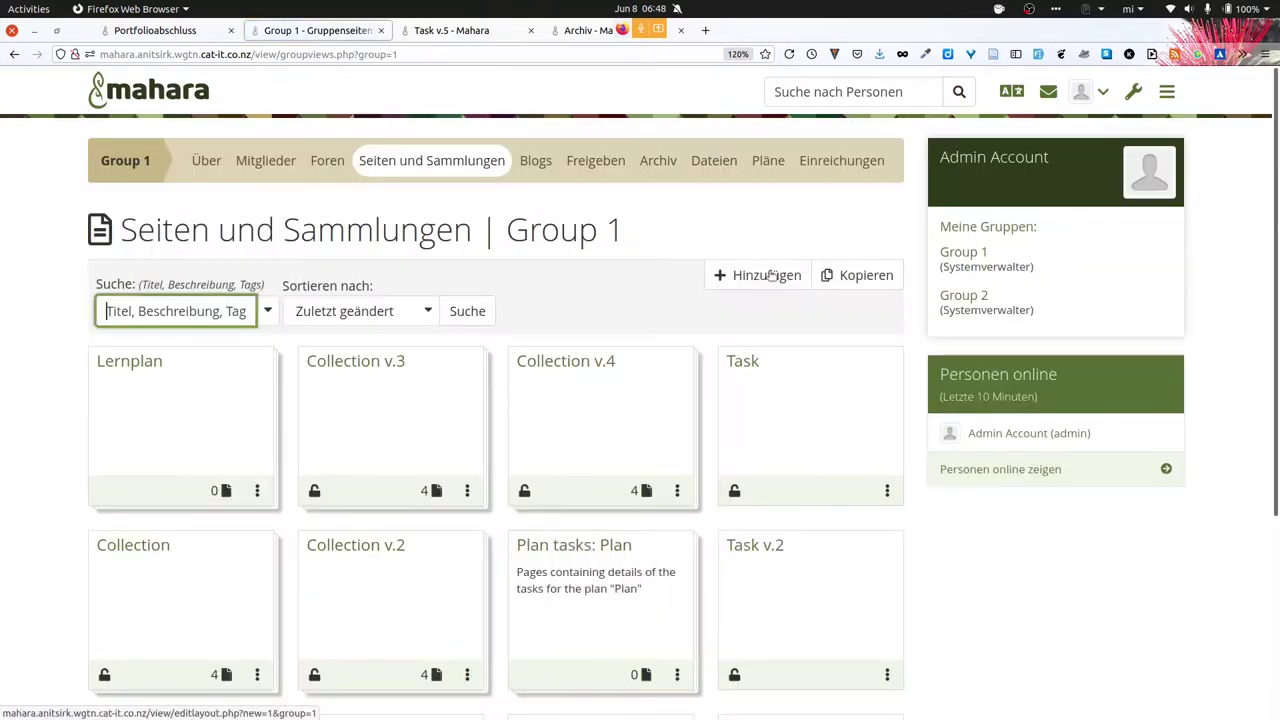
Create and save a new Group 1 page titled Lerntagebuch, then return to the overview
left_click(767, 278)
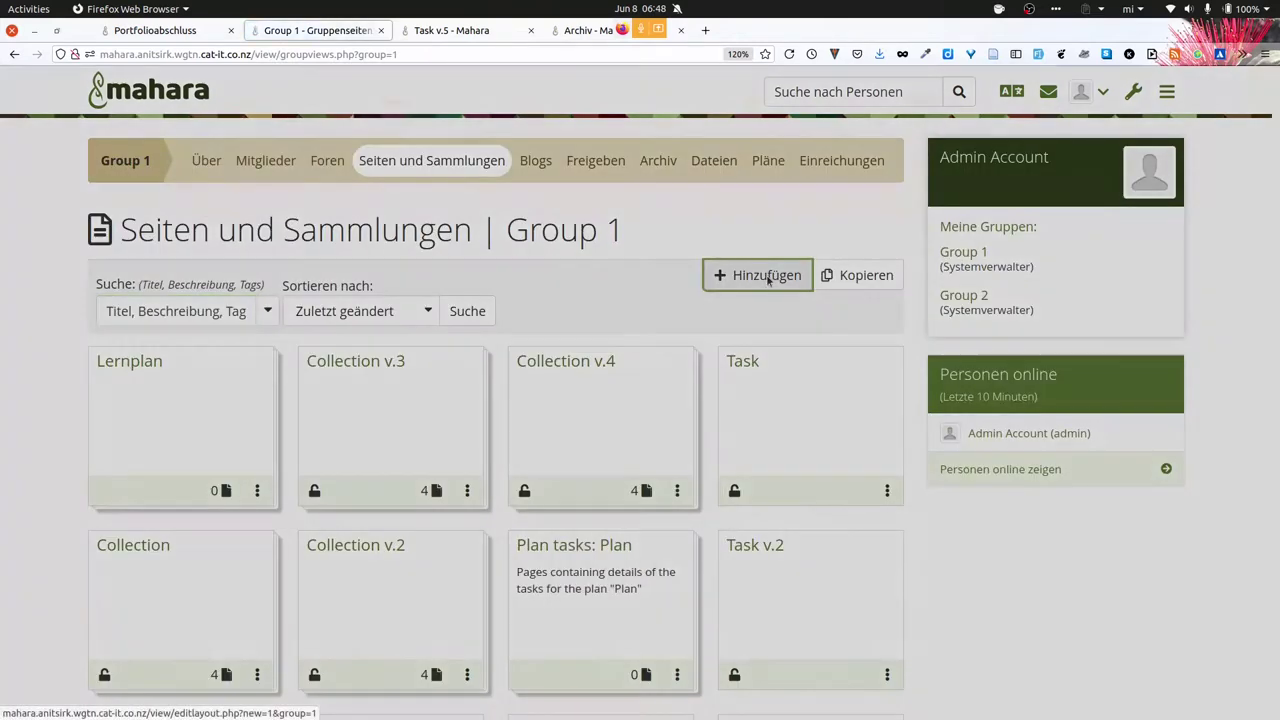
left_click(537, 188)
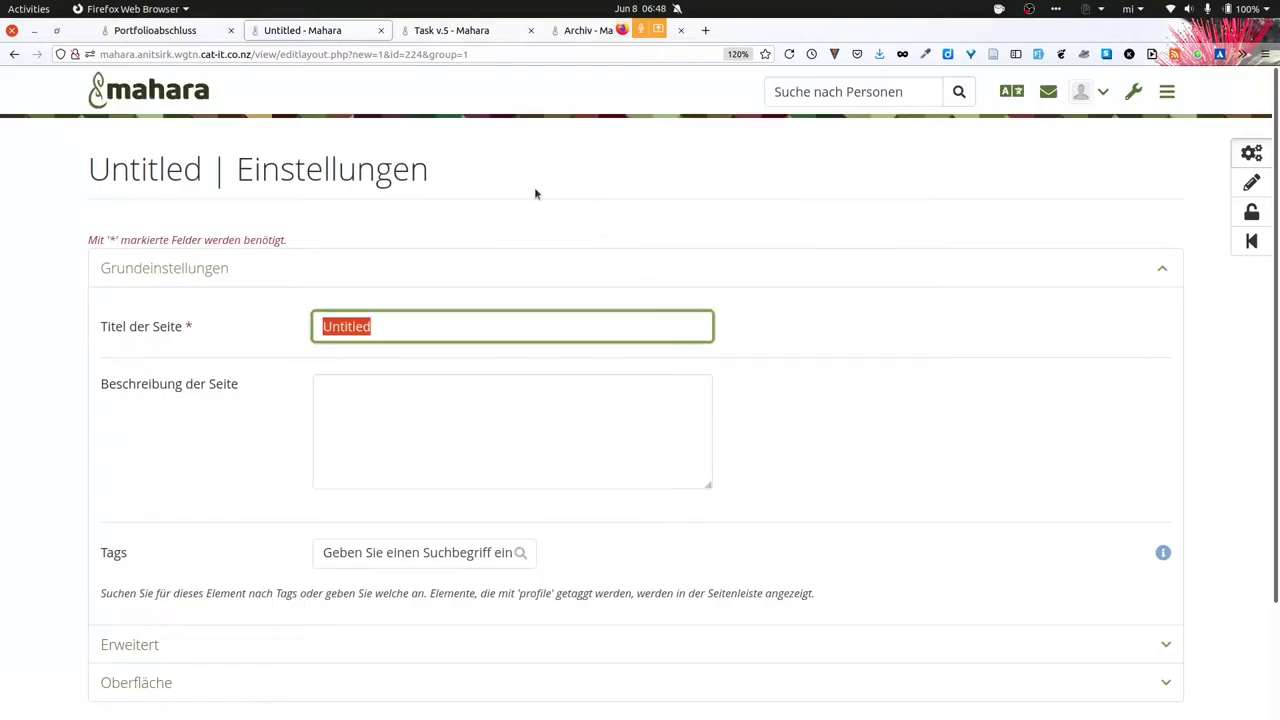
type("Lerntage")
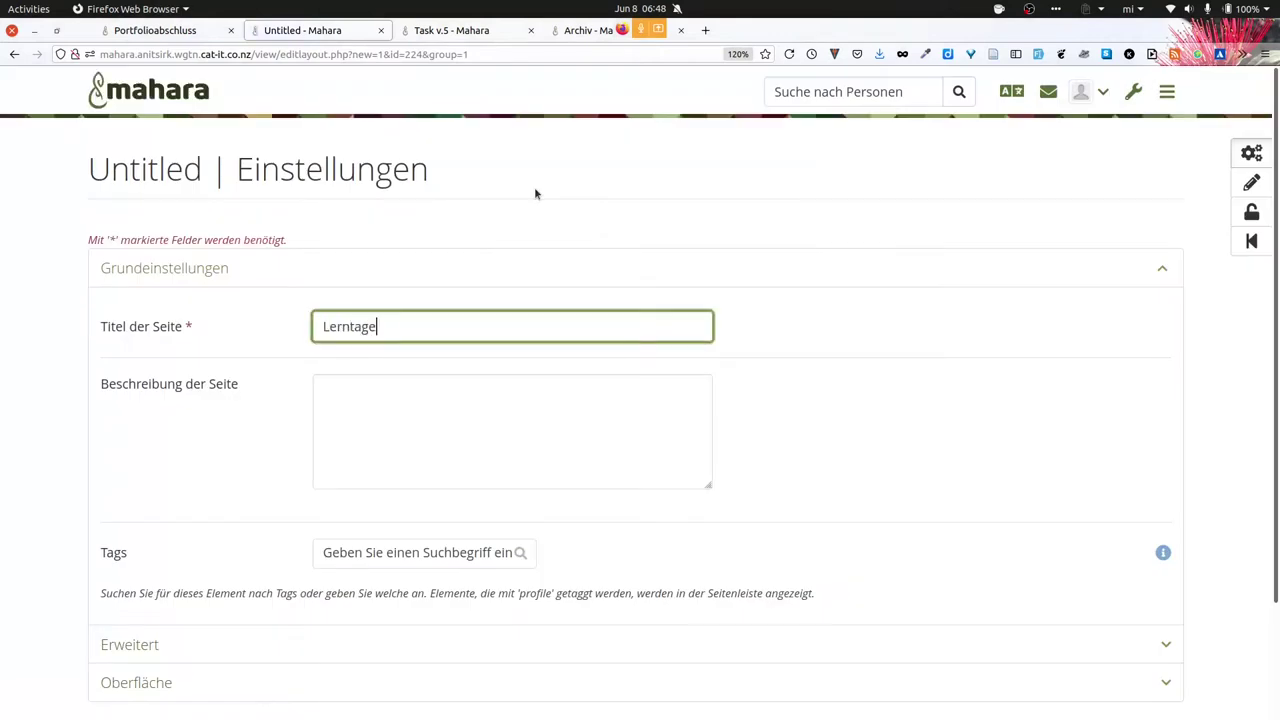
type("buch")
scroll(300, 500, "down", 2)
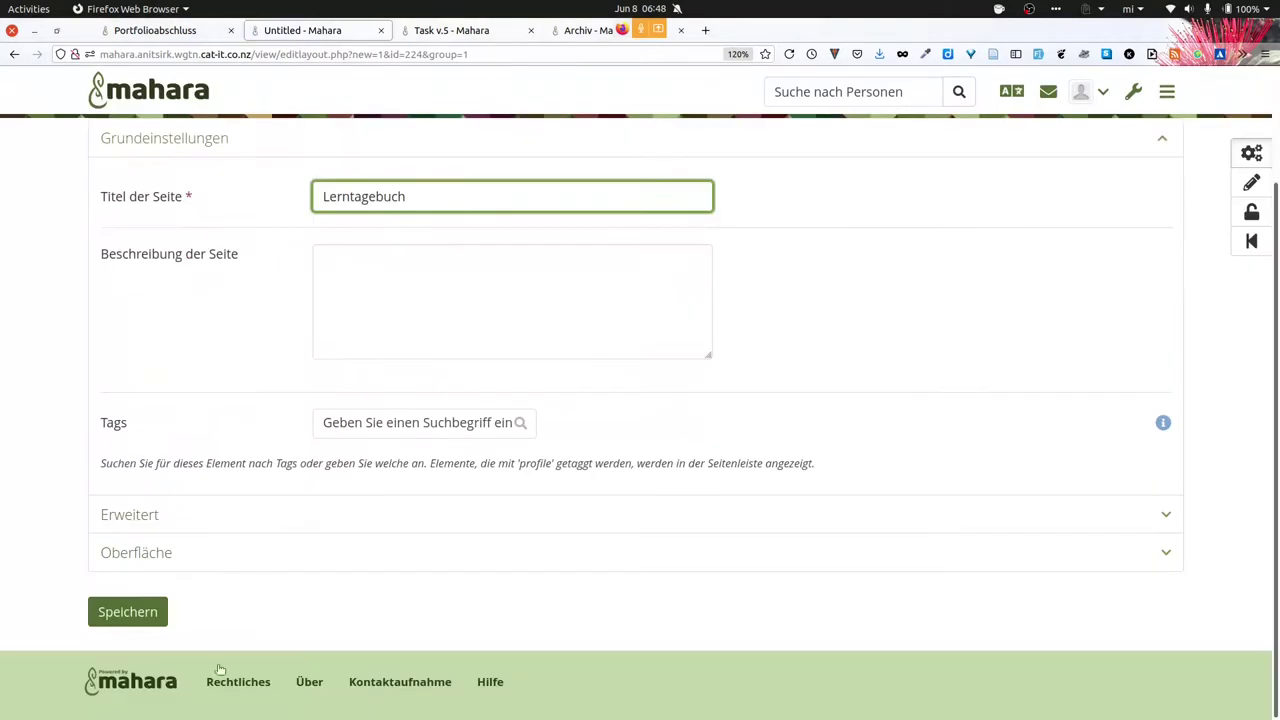
left_click(127, 612)
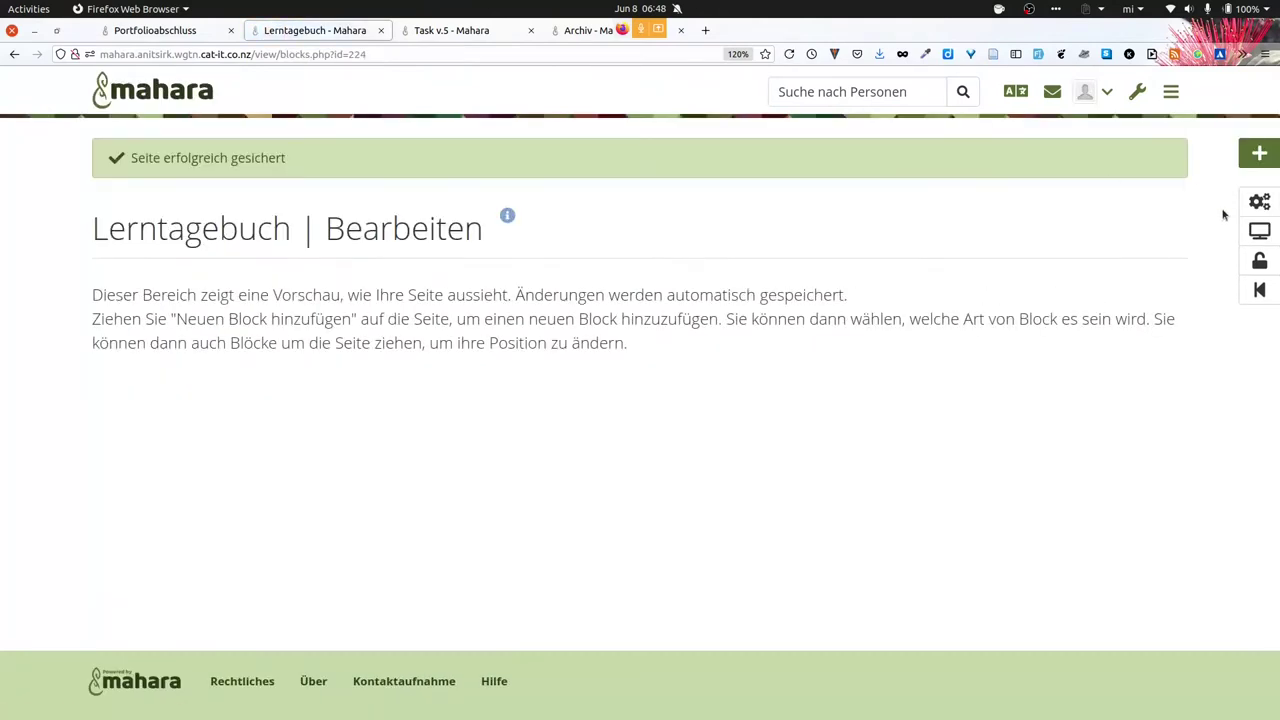
left_click(1259, 289)
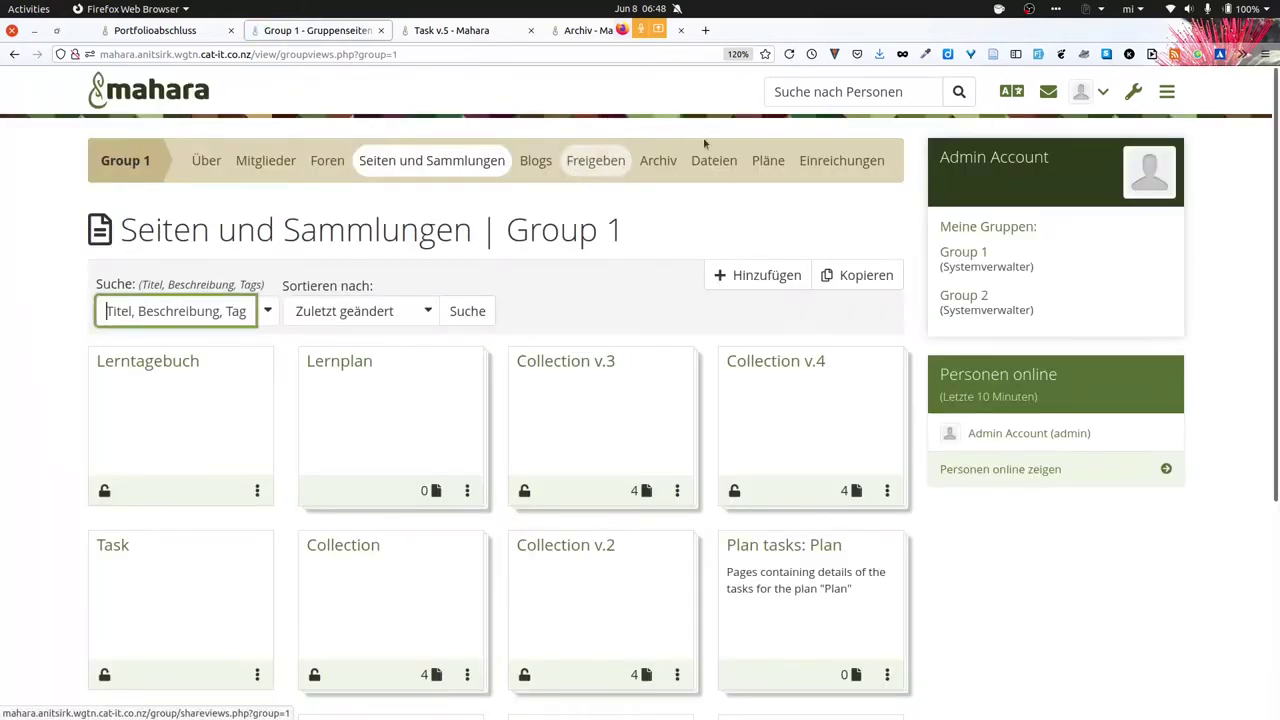
Set Task 1's Aufgabenportfolio to Lerntagebuch, save the task, and open Group 1's Mitglieder list
left_click(767, 161)
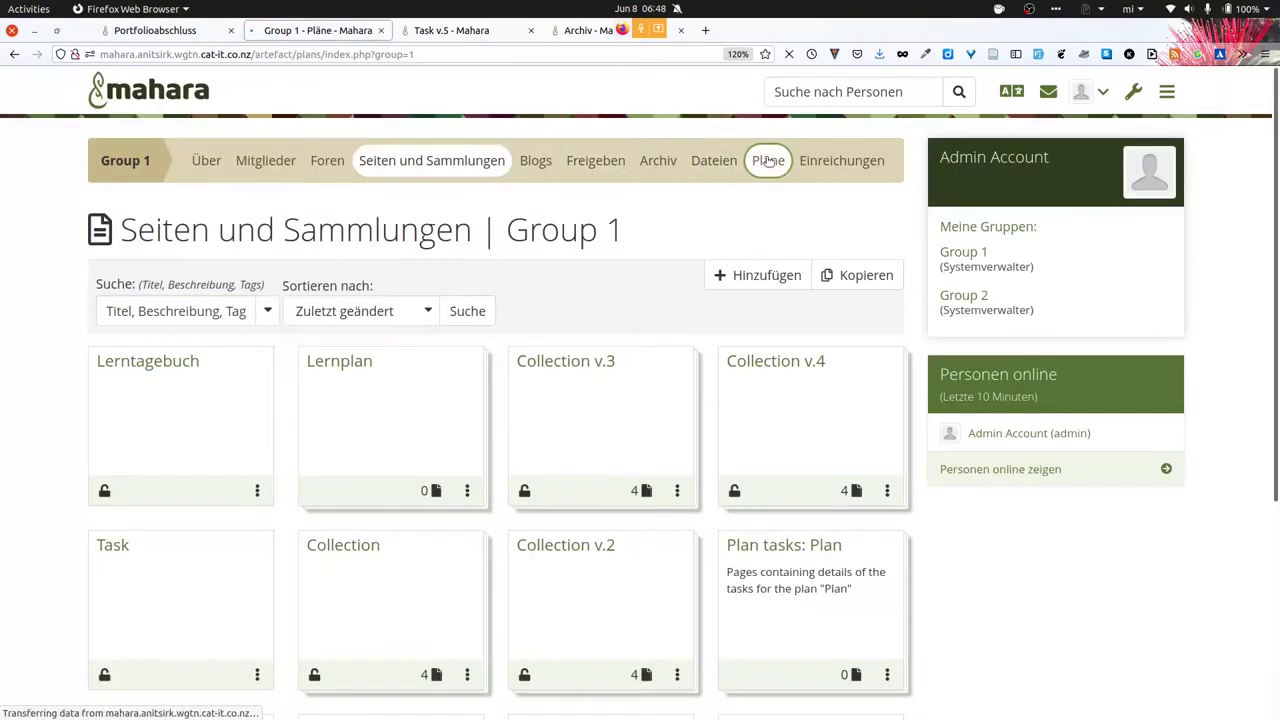
left_click(122, 335)
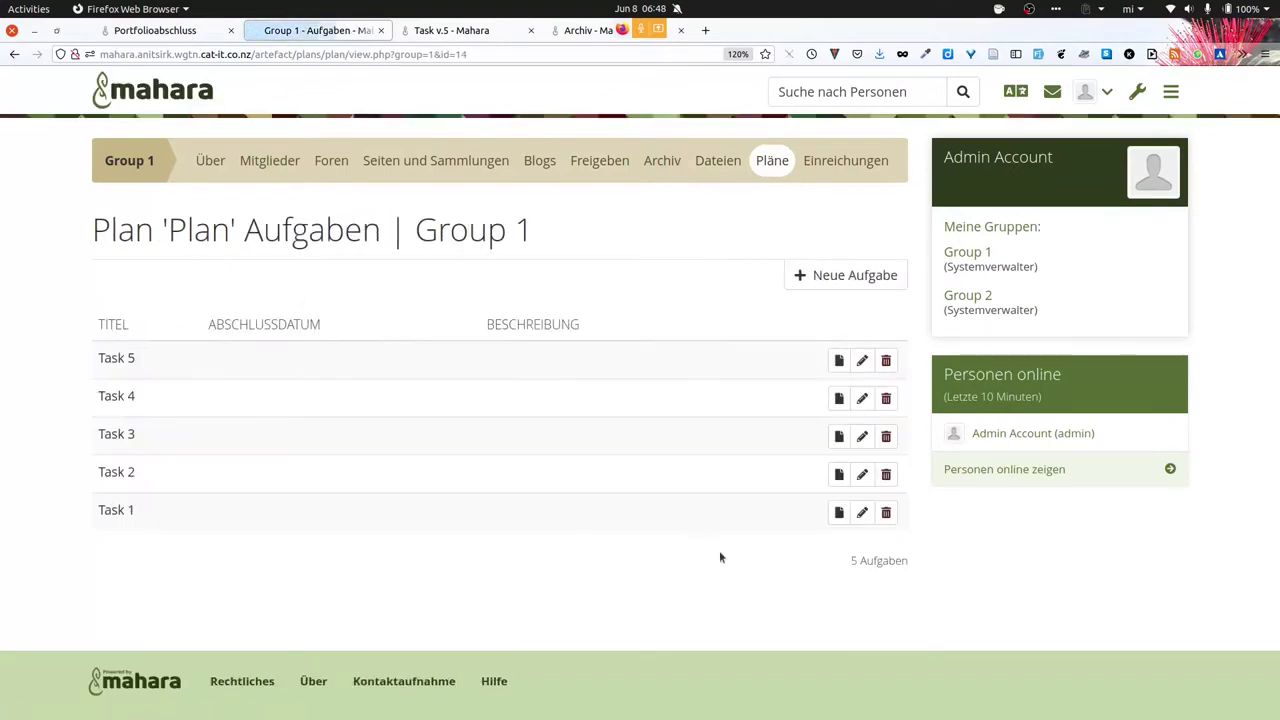
left_click(862, 513)
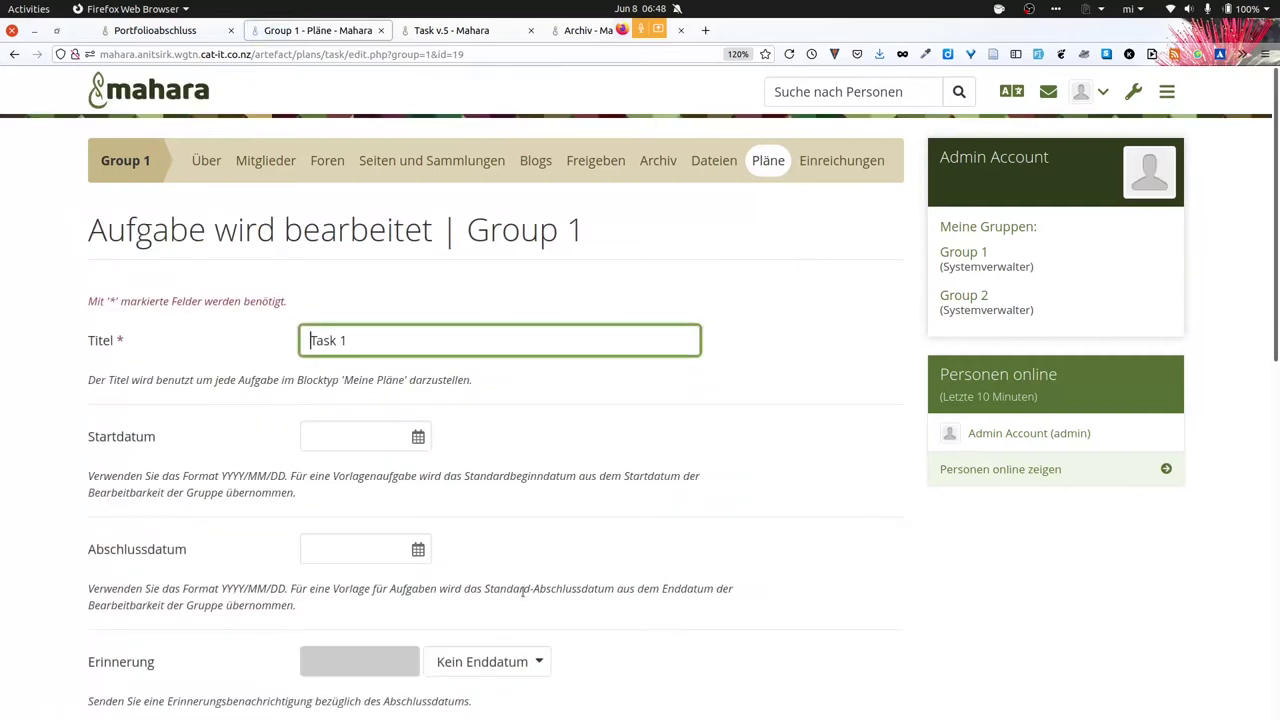
scroll(522, 591, "down", 5)
scroll(522, 591, "down", 5)
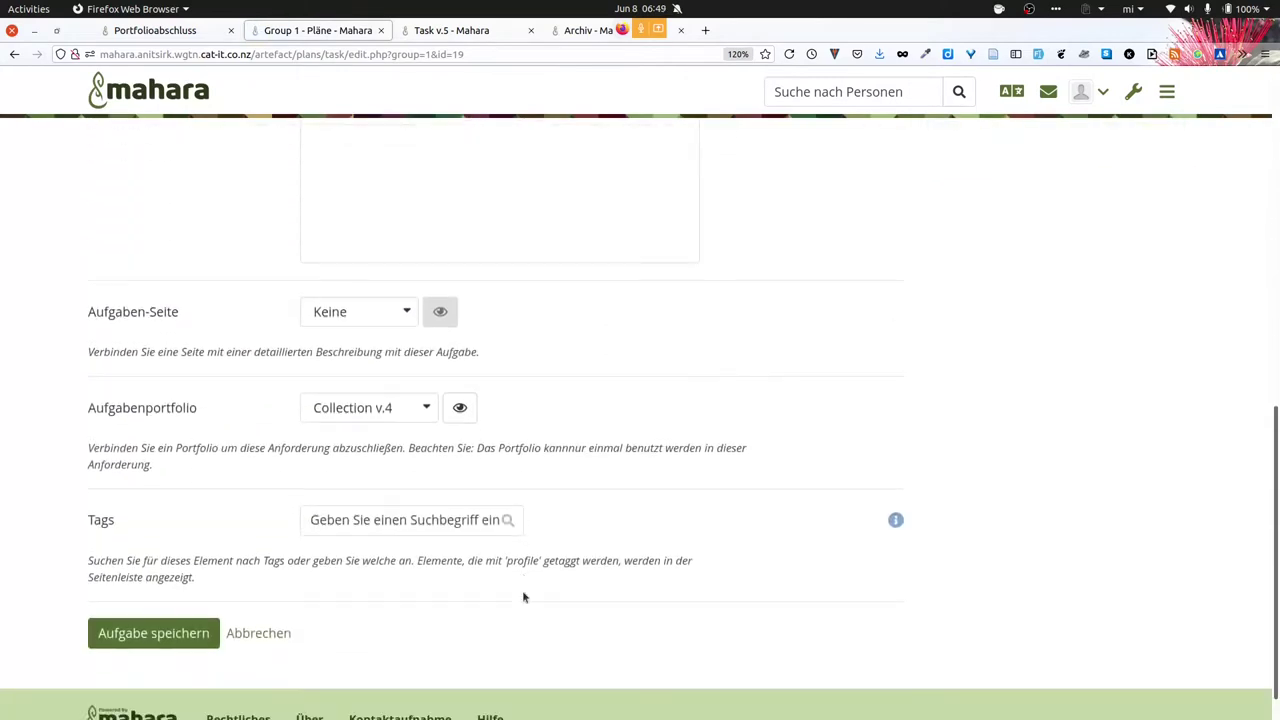
left_click(424, 406)
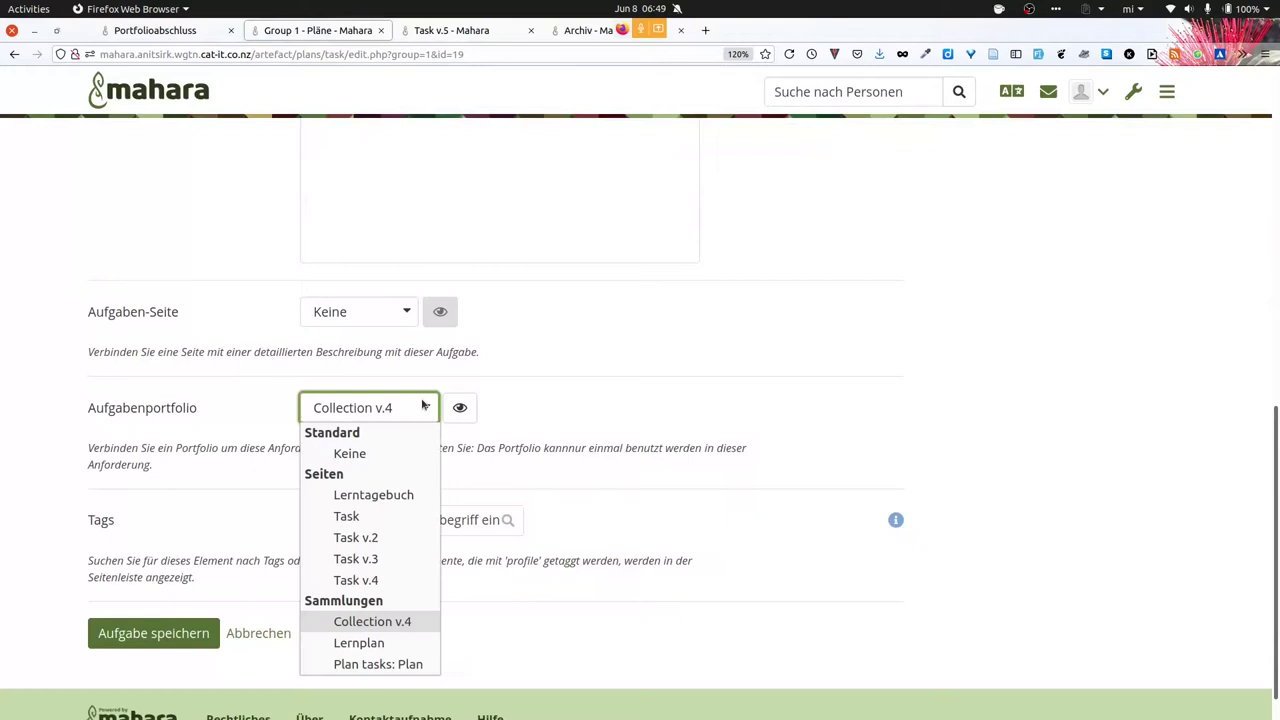
left_click(371, 497)
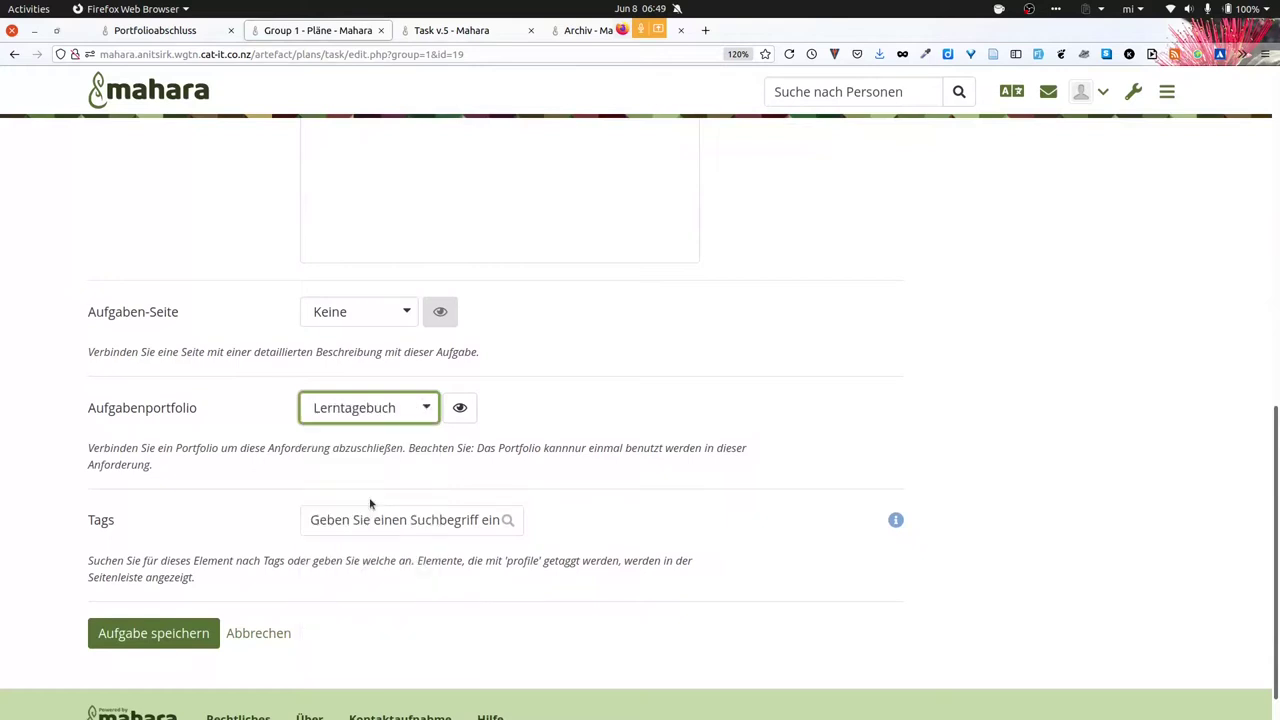
left_click(130, 642)
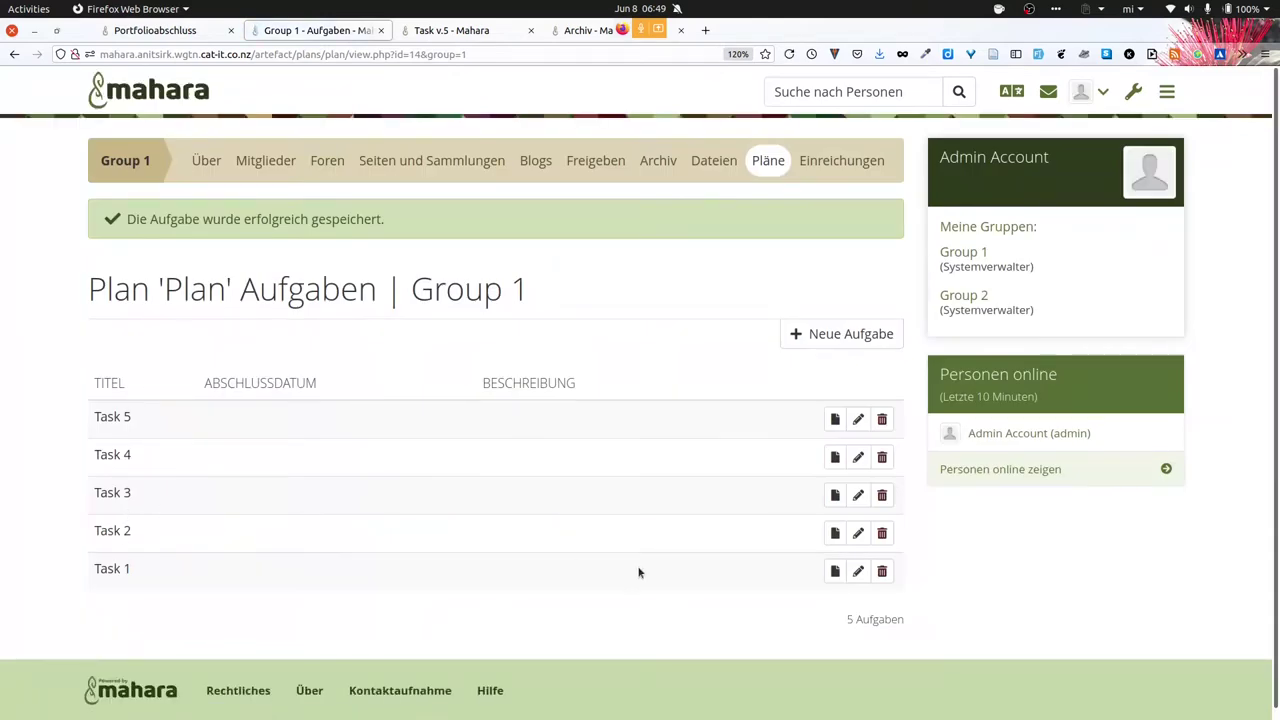
left_click(265, 160)
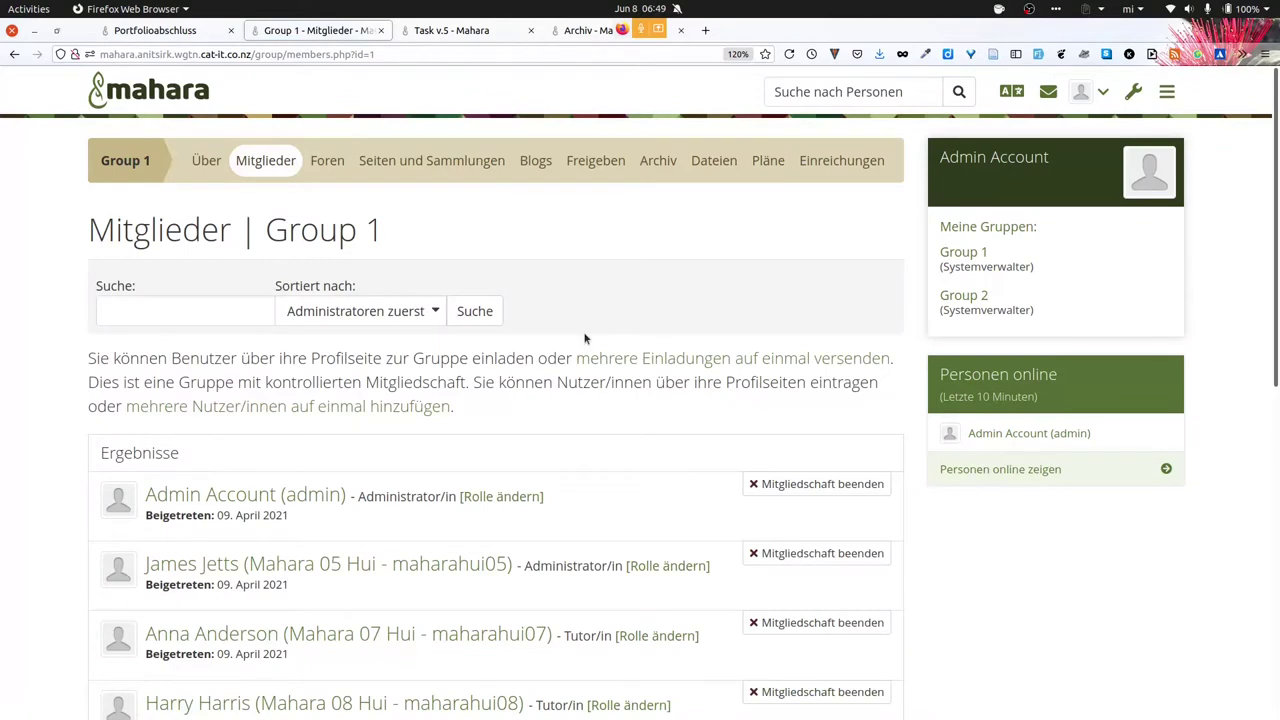
scroll(585, 338, "down", 5)
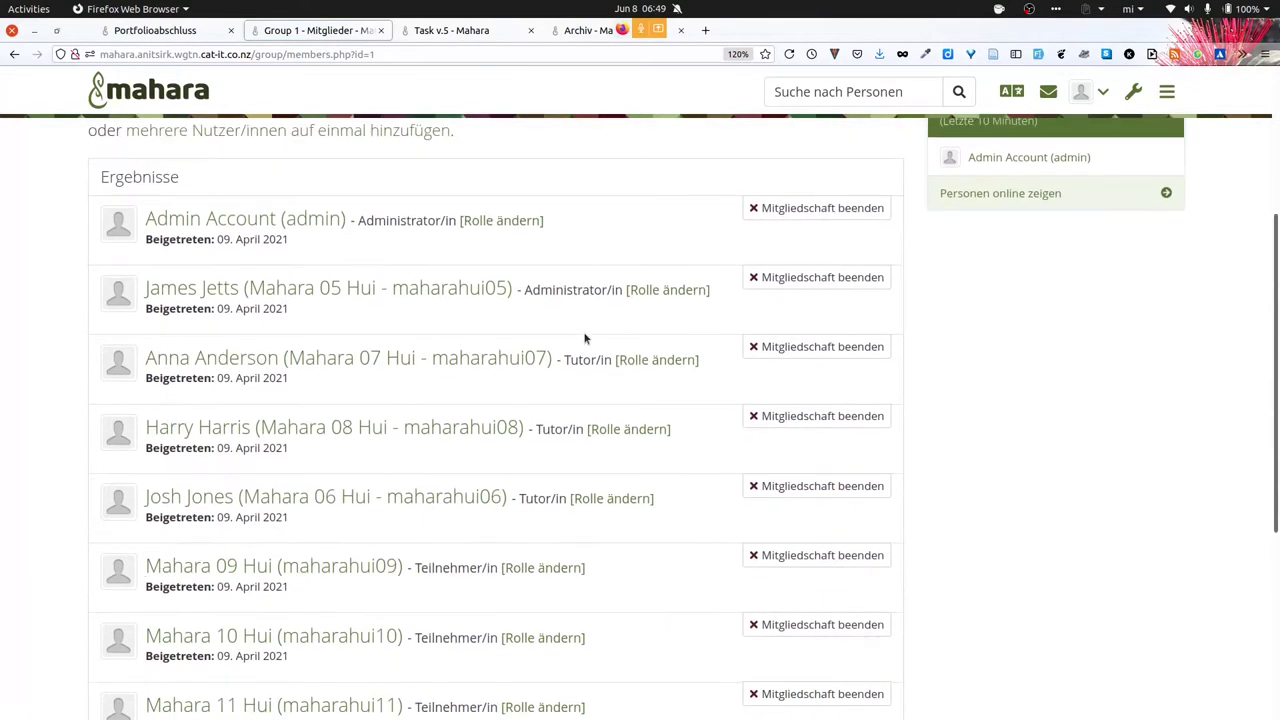
Open a student's profile from the Mitglieder list and masquerade as that student
scroll(585, 338, "down", 1)
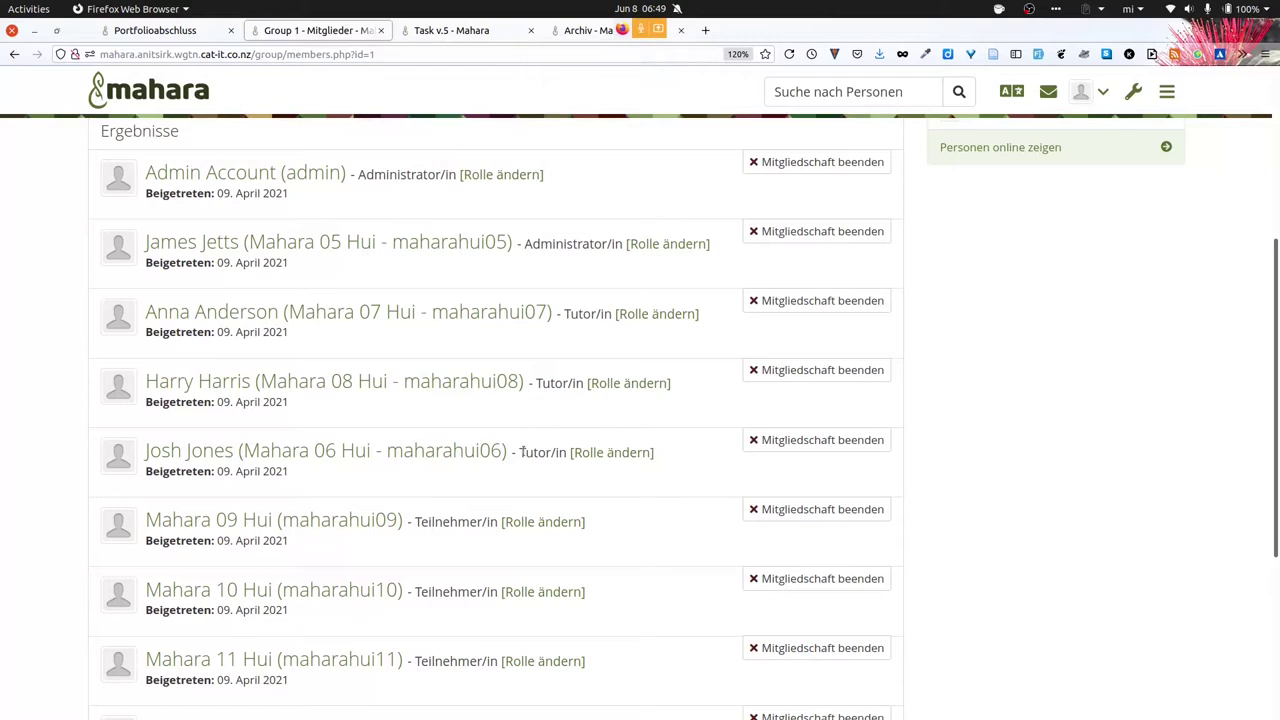
scroll(520, 449, "down", 5)
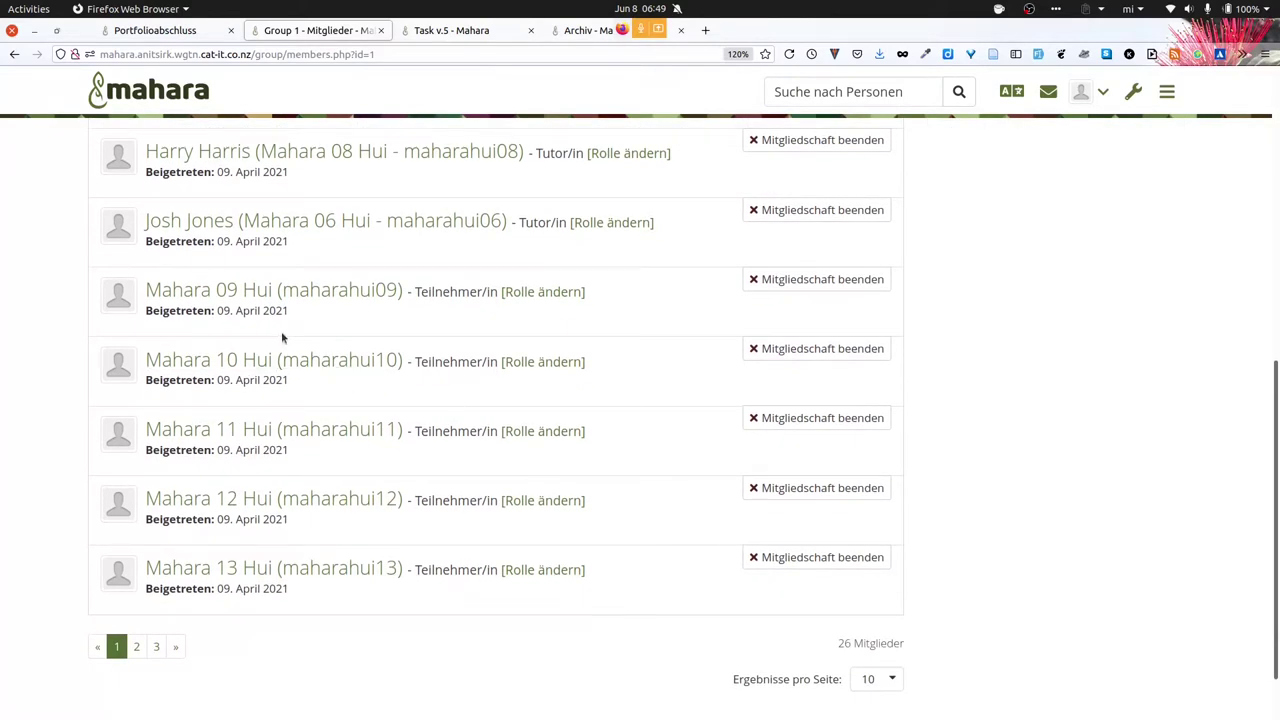
scroll(438, 341, "up", 12)
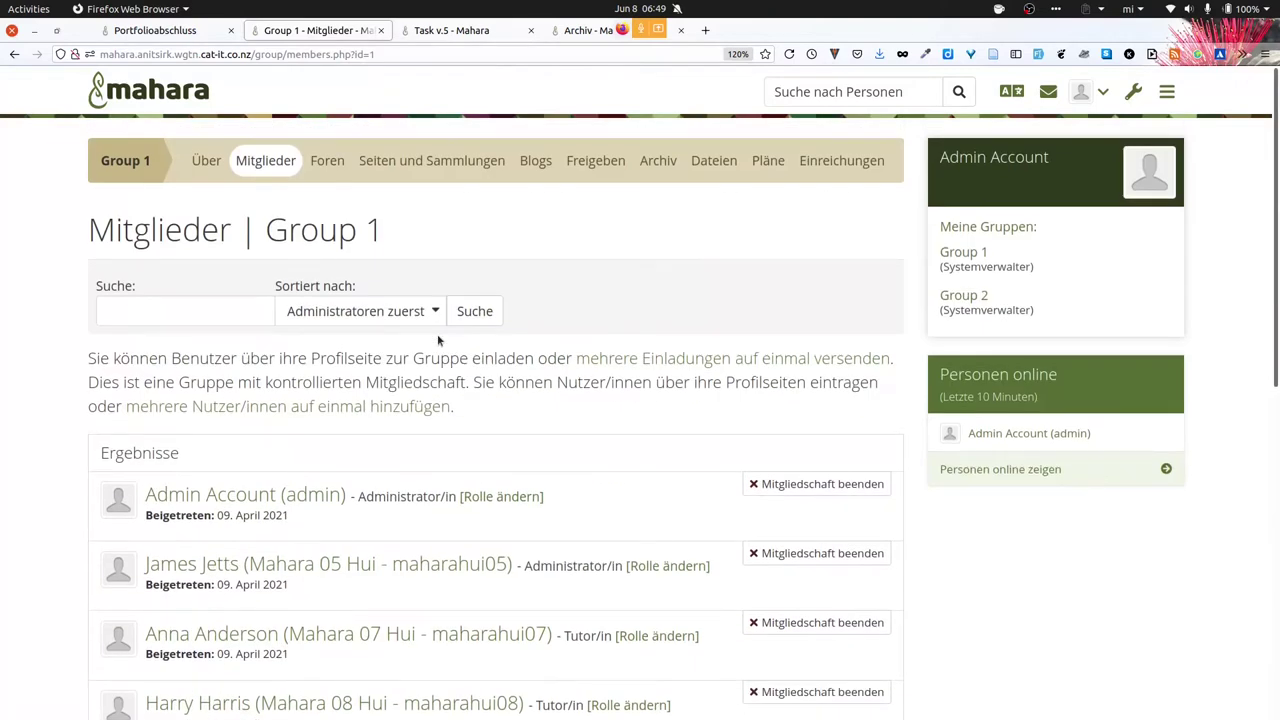
scroll(512, 355, "down", 12)
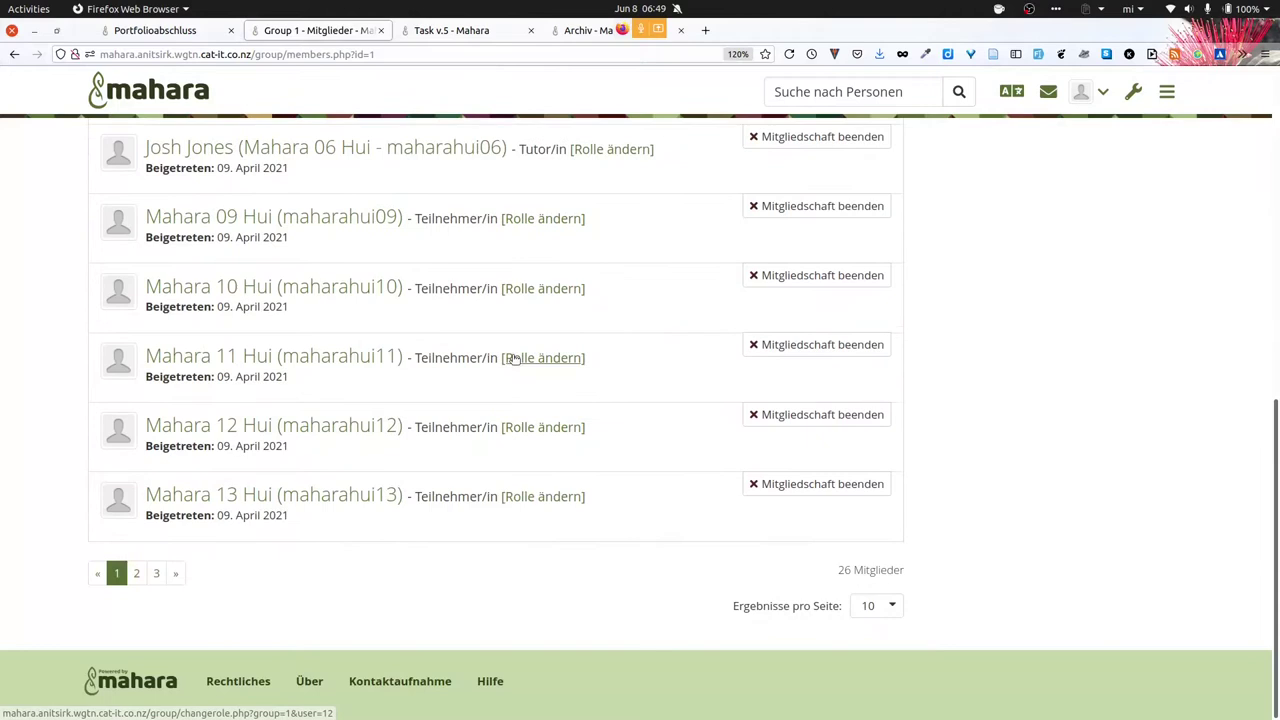
left_click(277, 358)
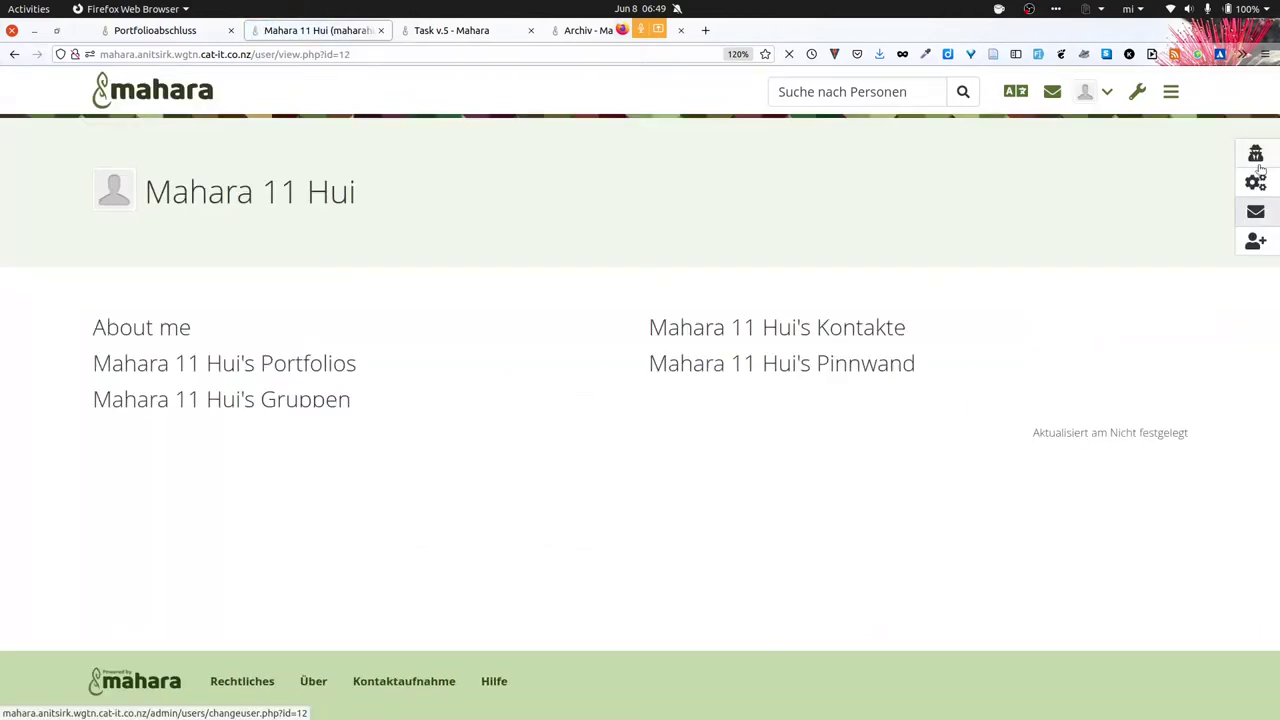
left_click(1260, 164)
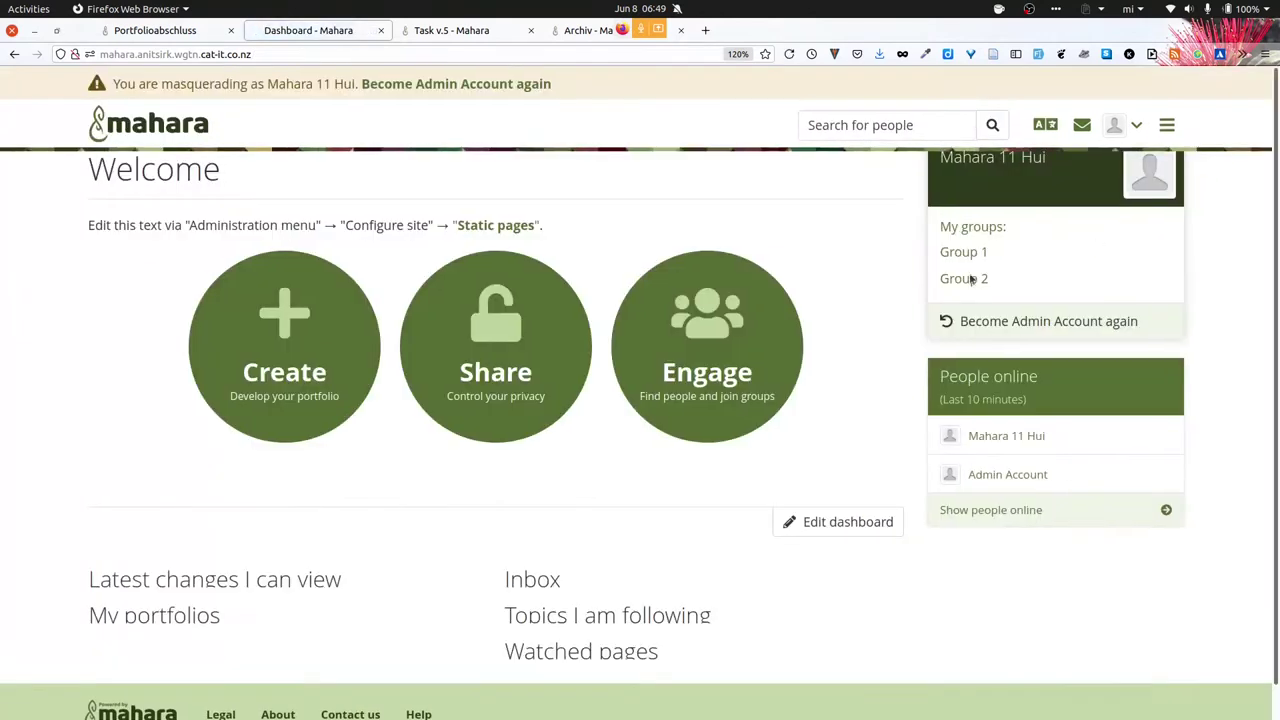
As the student, take over Task 1 in Group 1's Plan and preview the copied Lerntagebuch
left_click(964, 286)
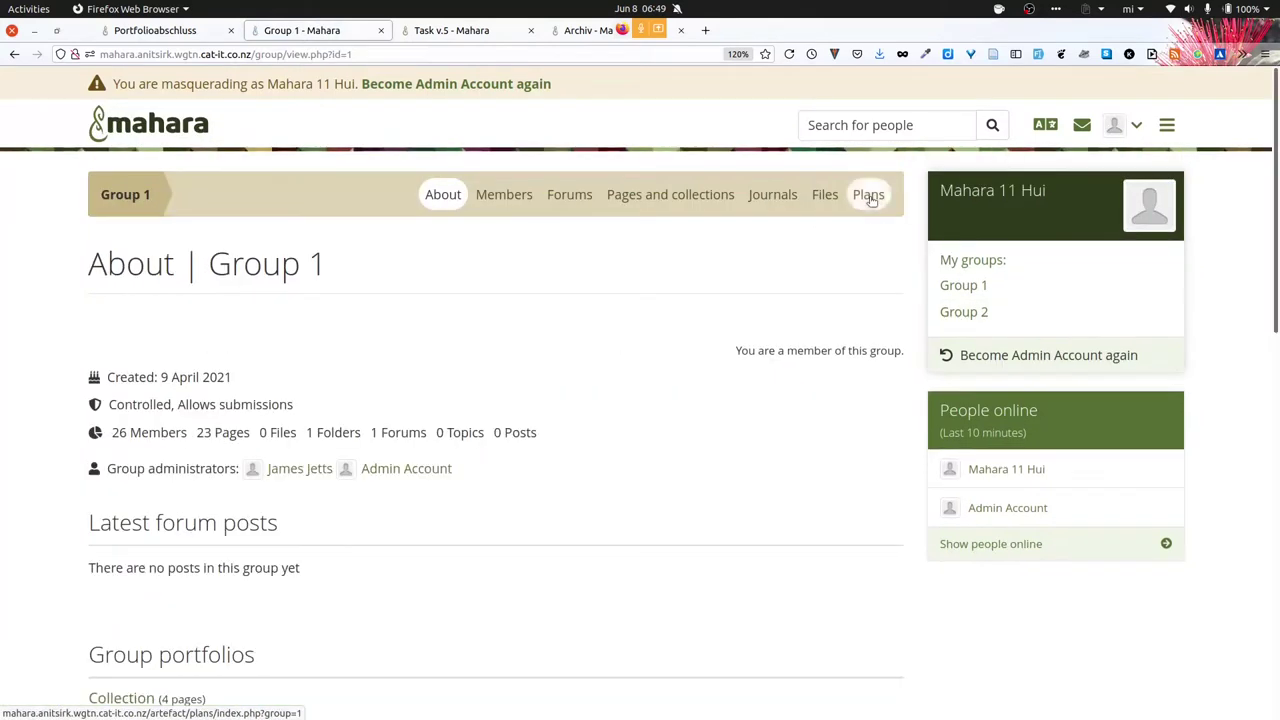
left_click(870, 192)
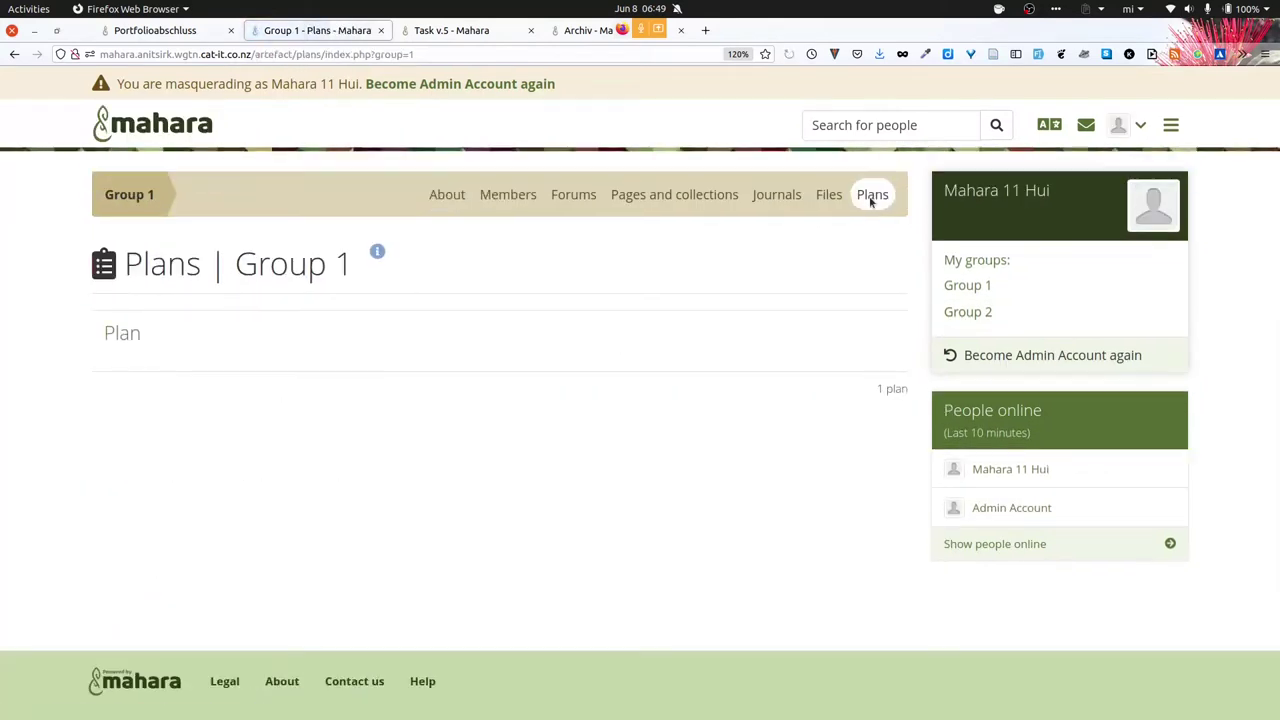
left_click(121, 339)
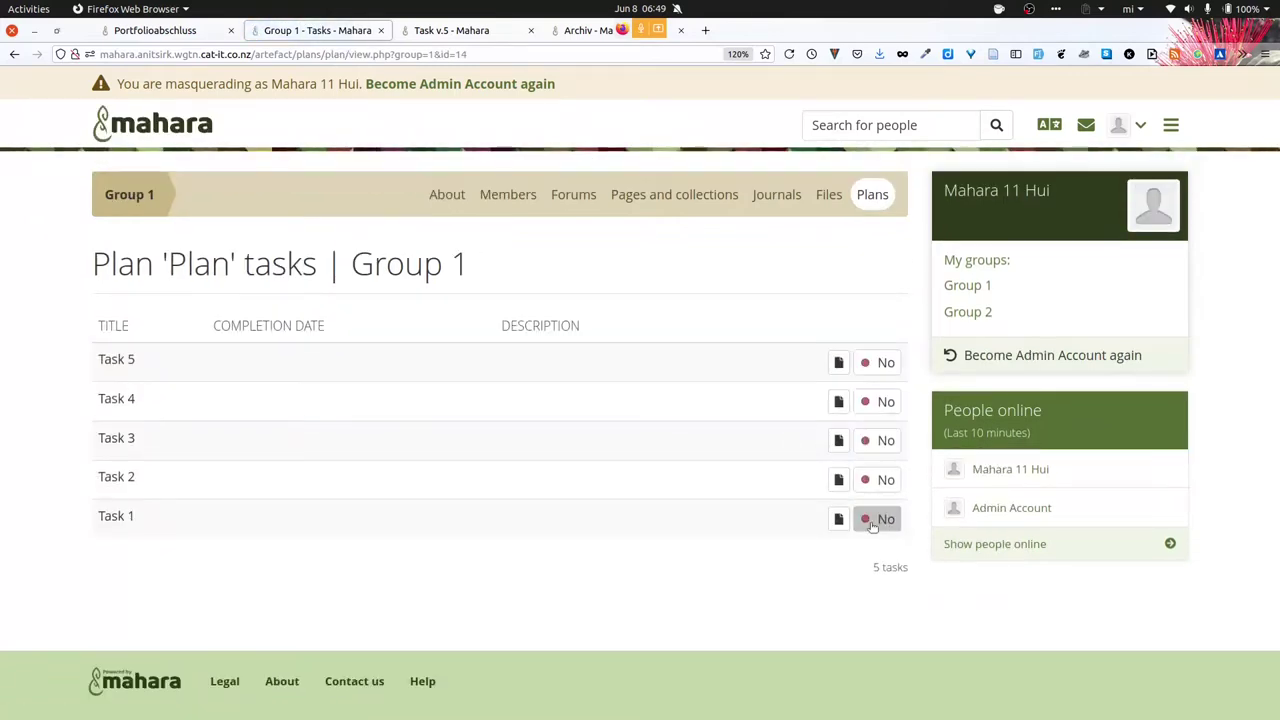
left_click(872, 527)
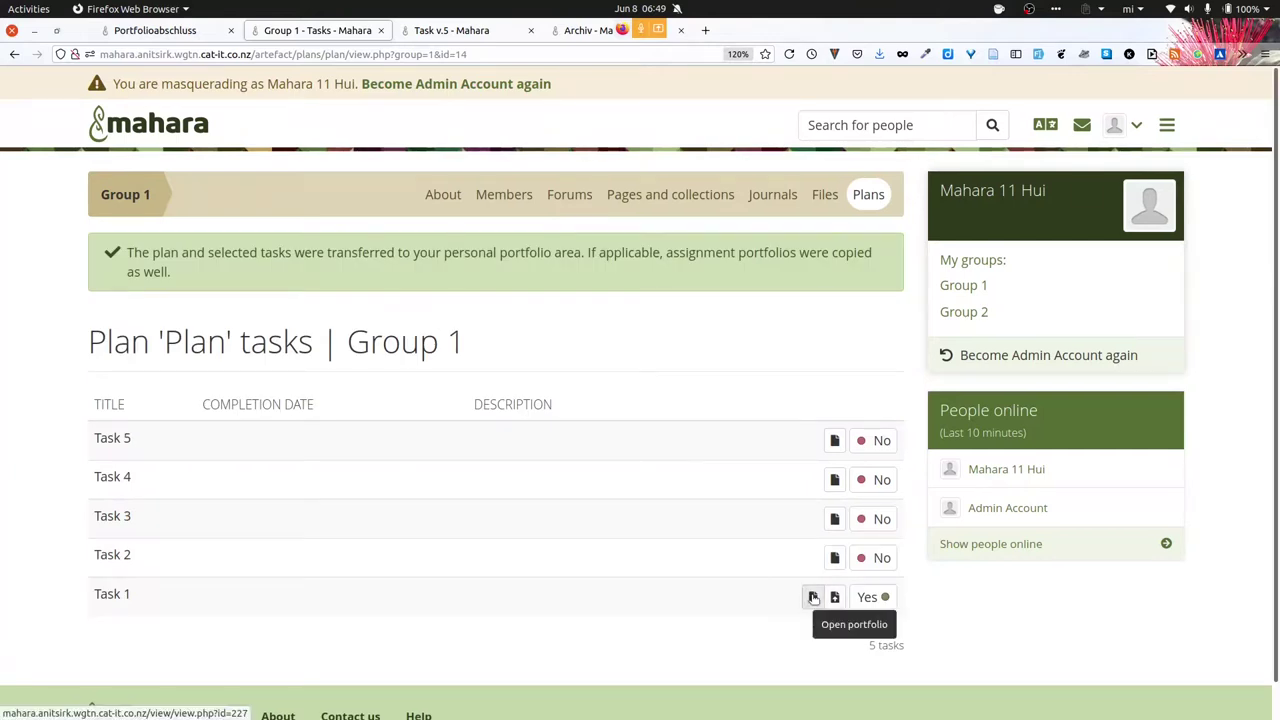
left_click(813, 597)
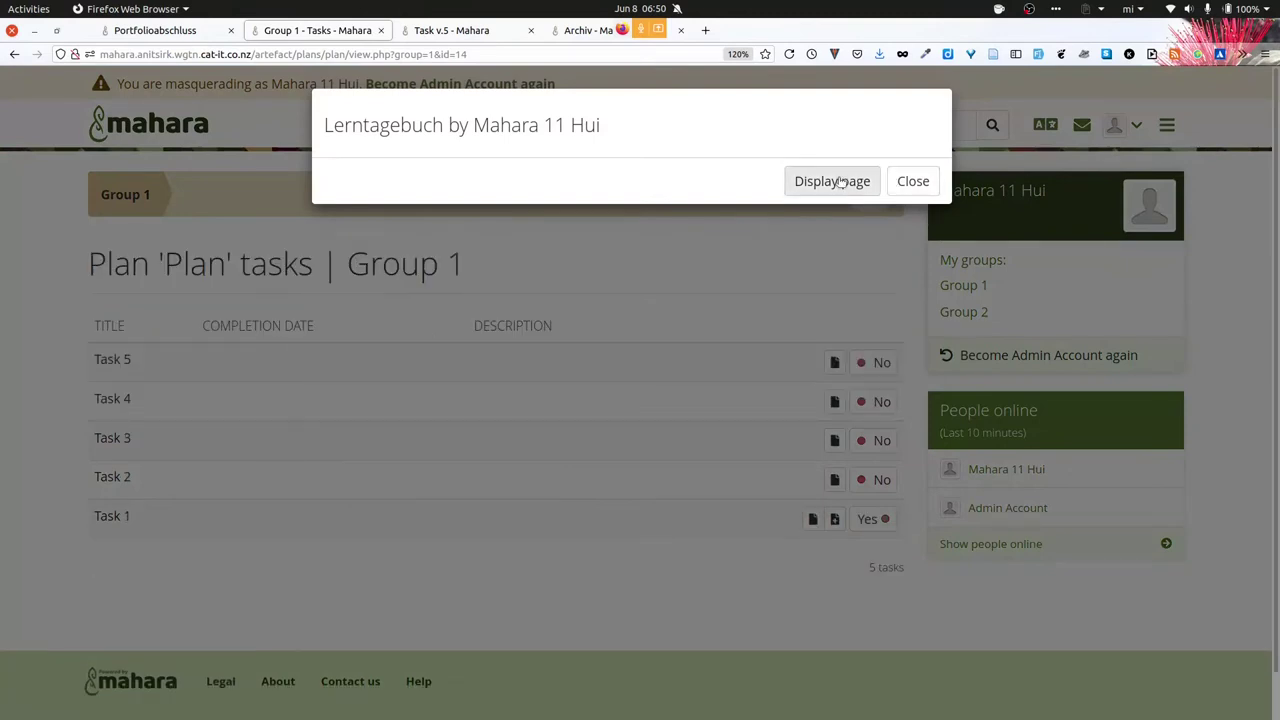
left_click(913, 181)
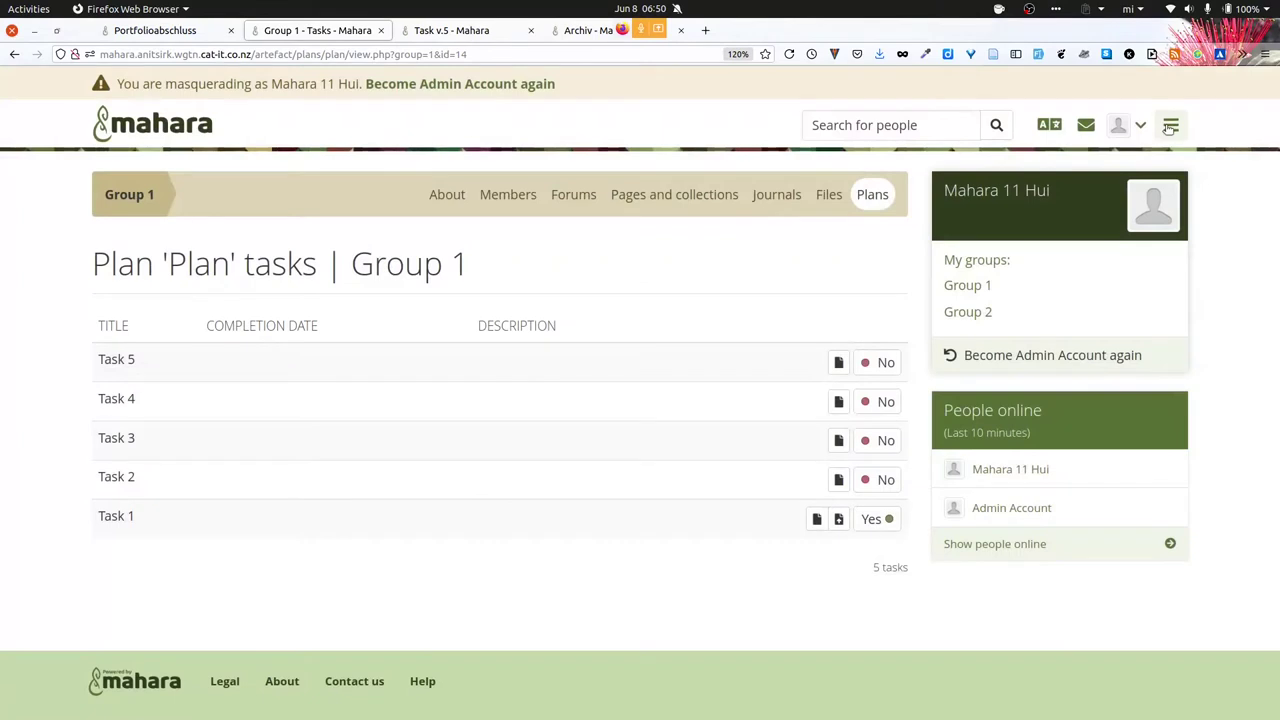
left_click(1169, 127)
Check own pages, submit Lerntagebuch for Task 1 to Group 1, and return to admin
left_click(1005, 203)
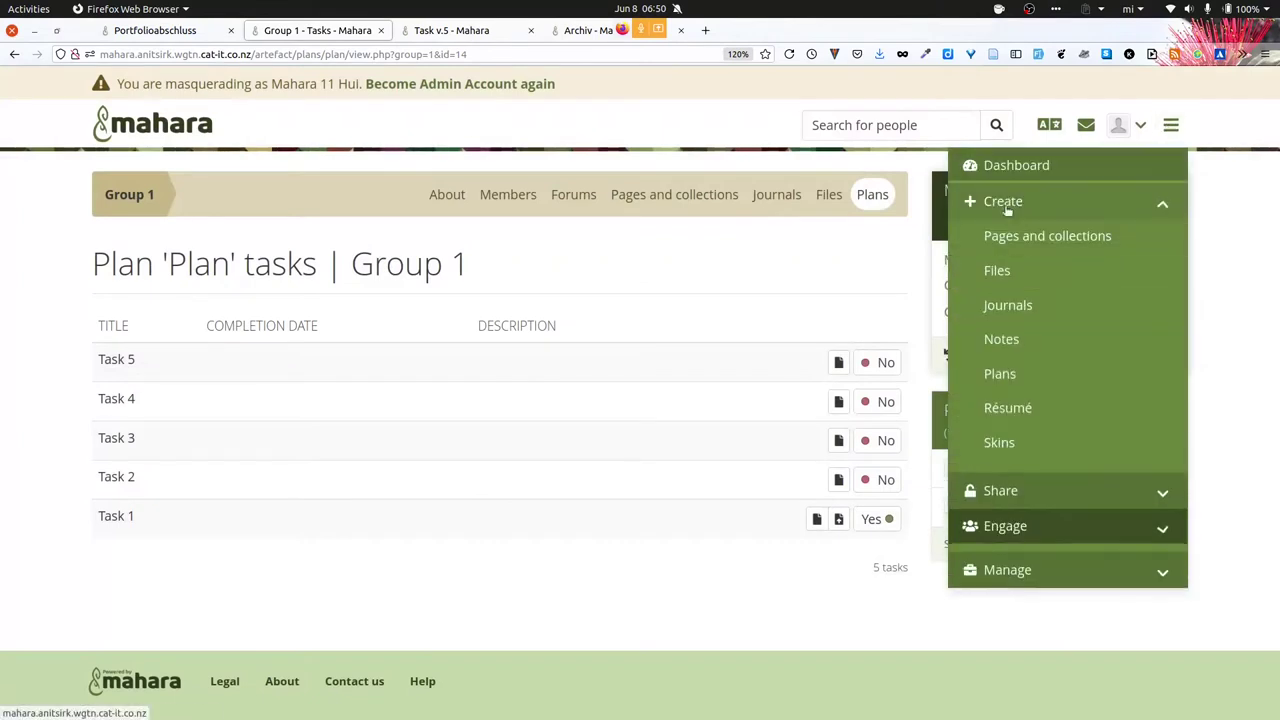
left_click(1010, 236)
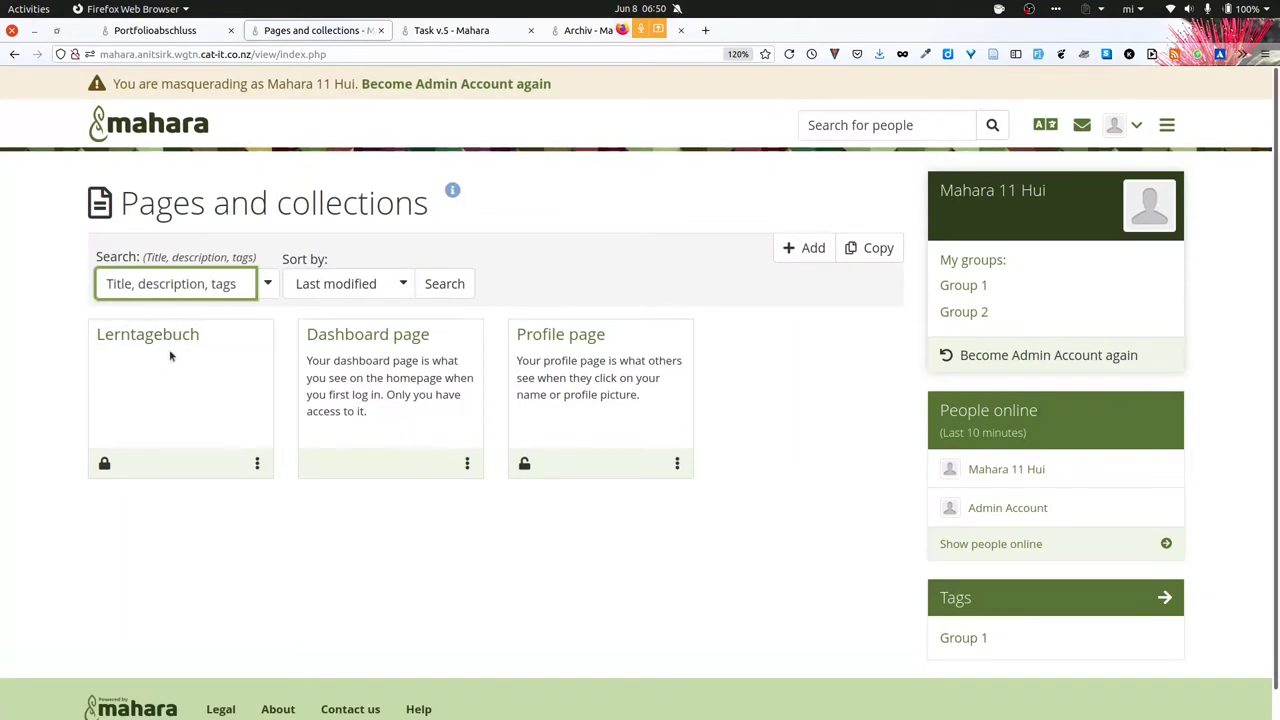
left_click(948, 286)
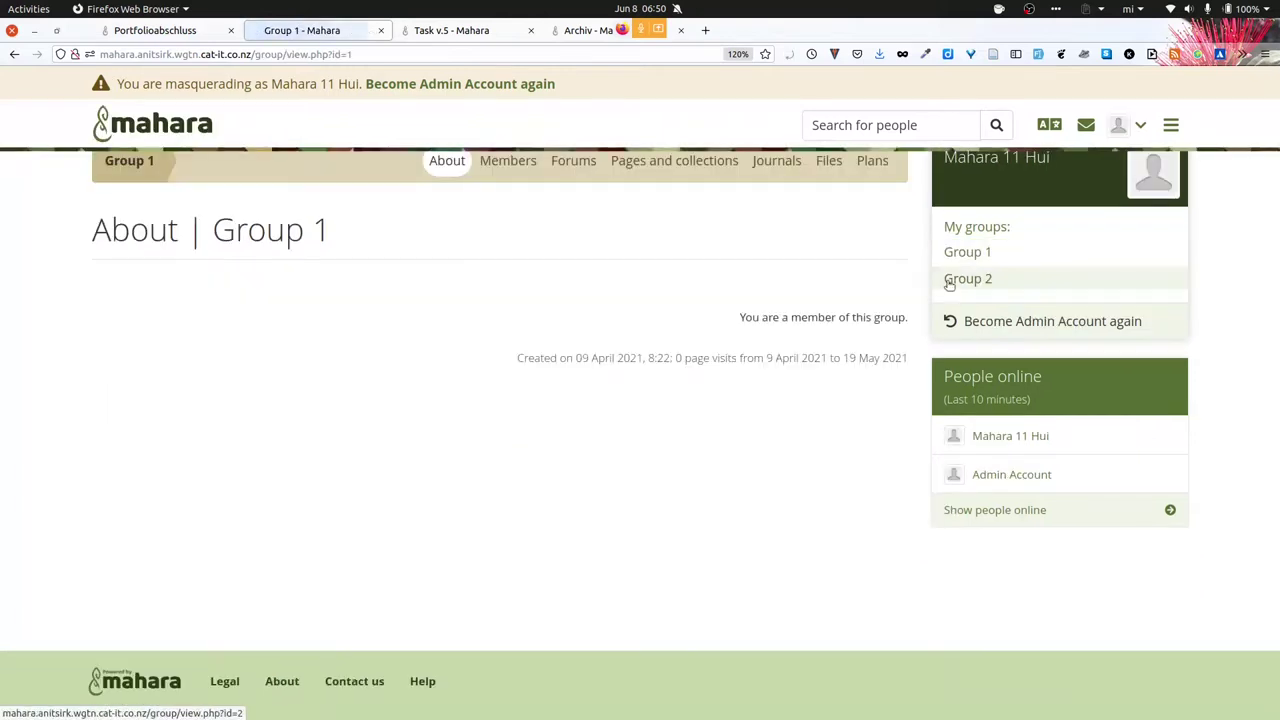
left_click(866, 200)
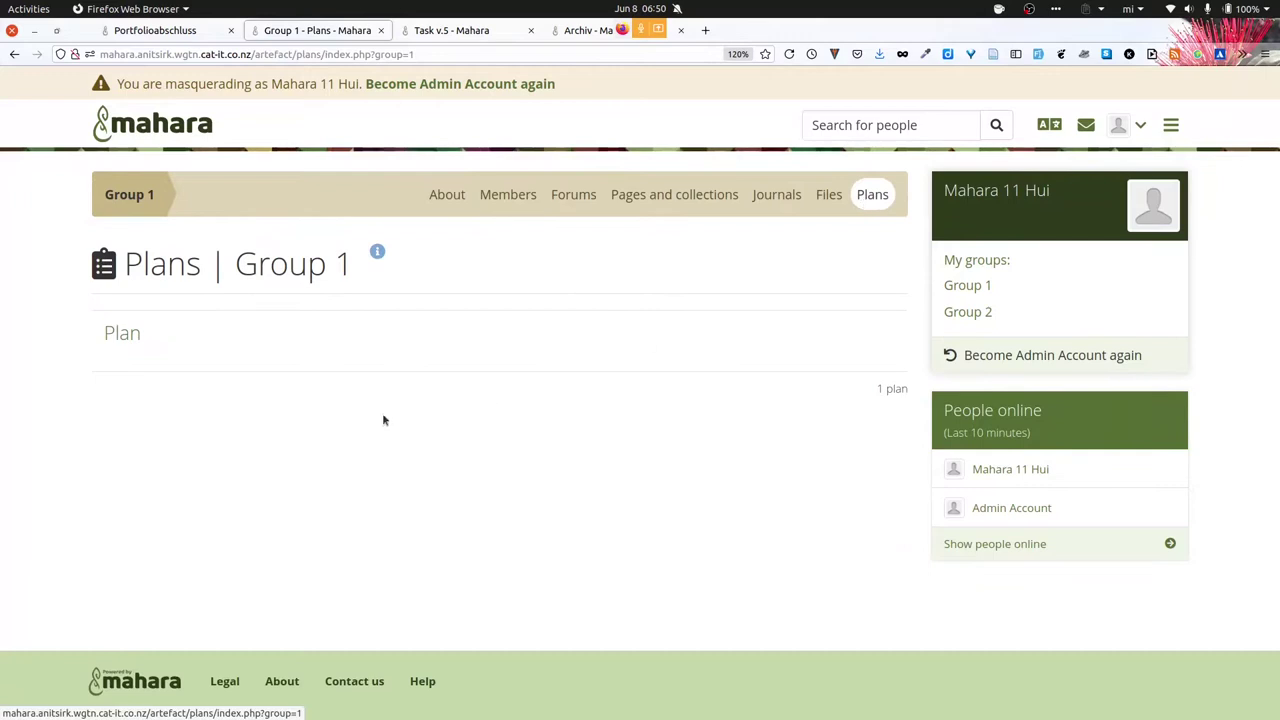
left_click(112, 338)
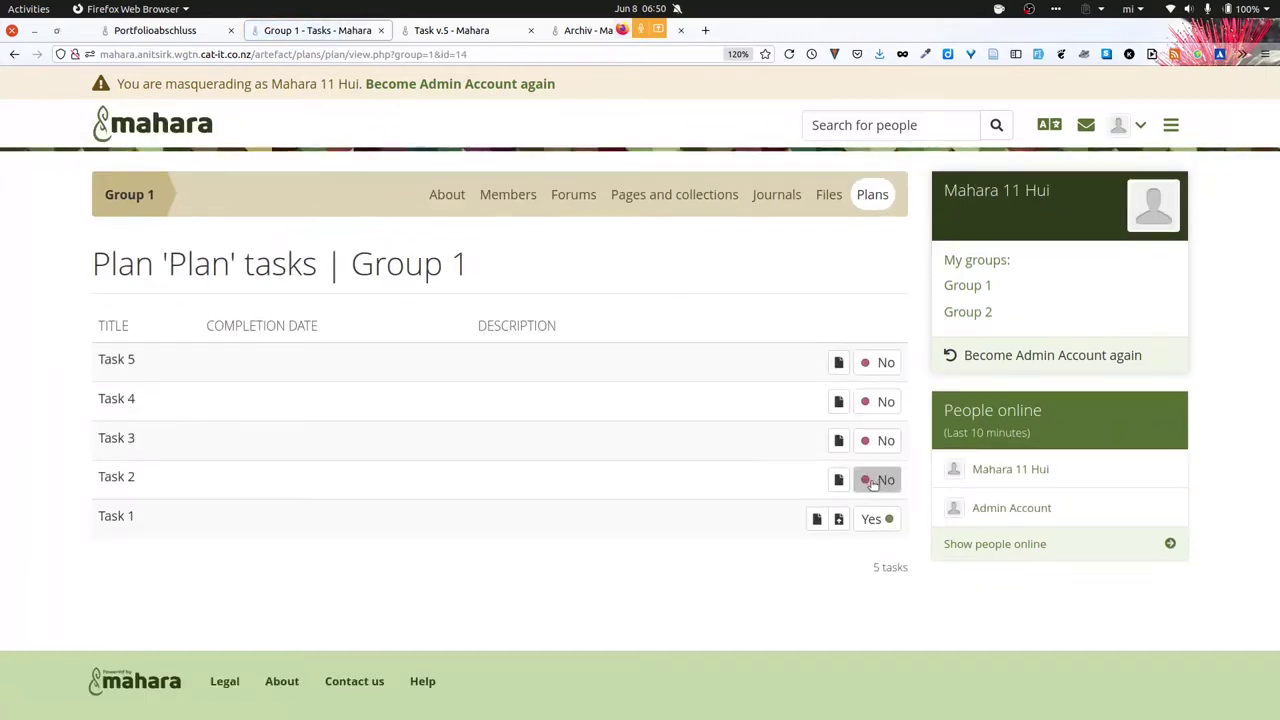
left_click(839, 520)
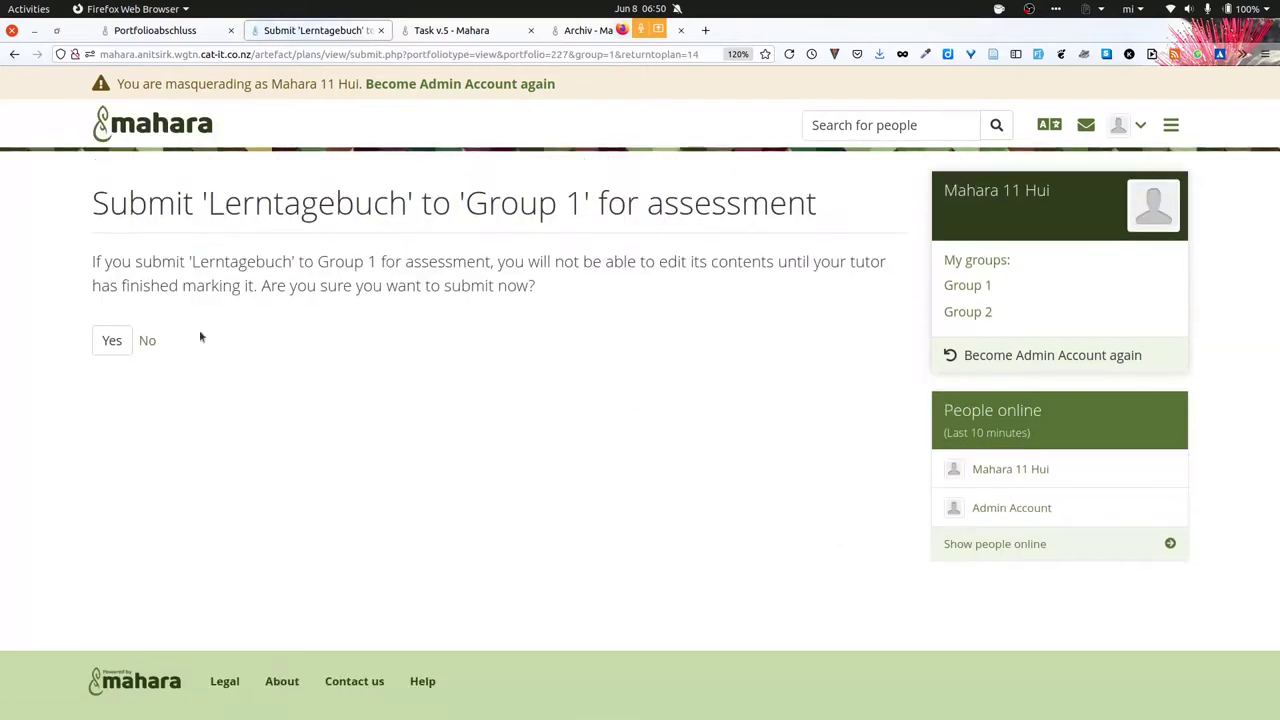
left_click(112, 341)
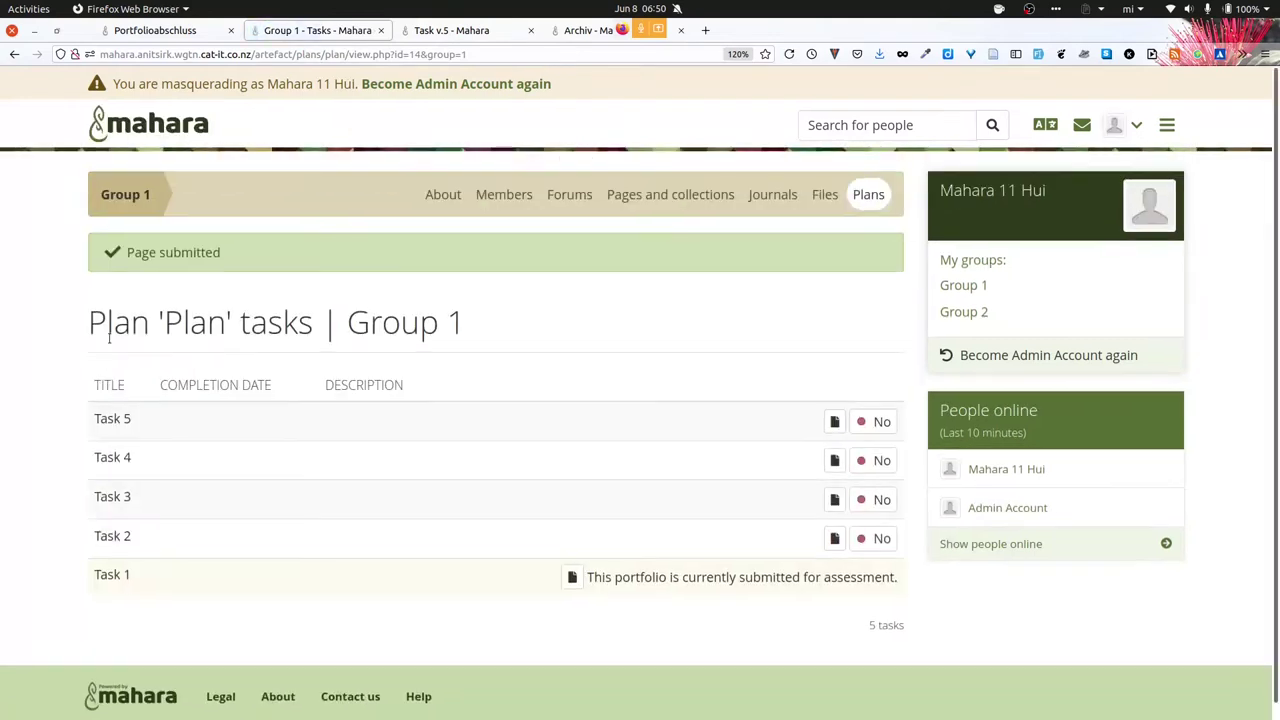
left_click(478, 86)
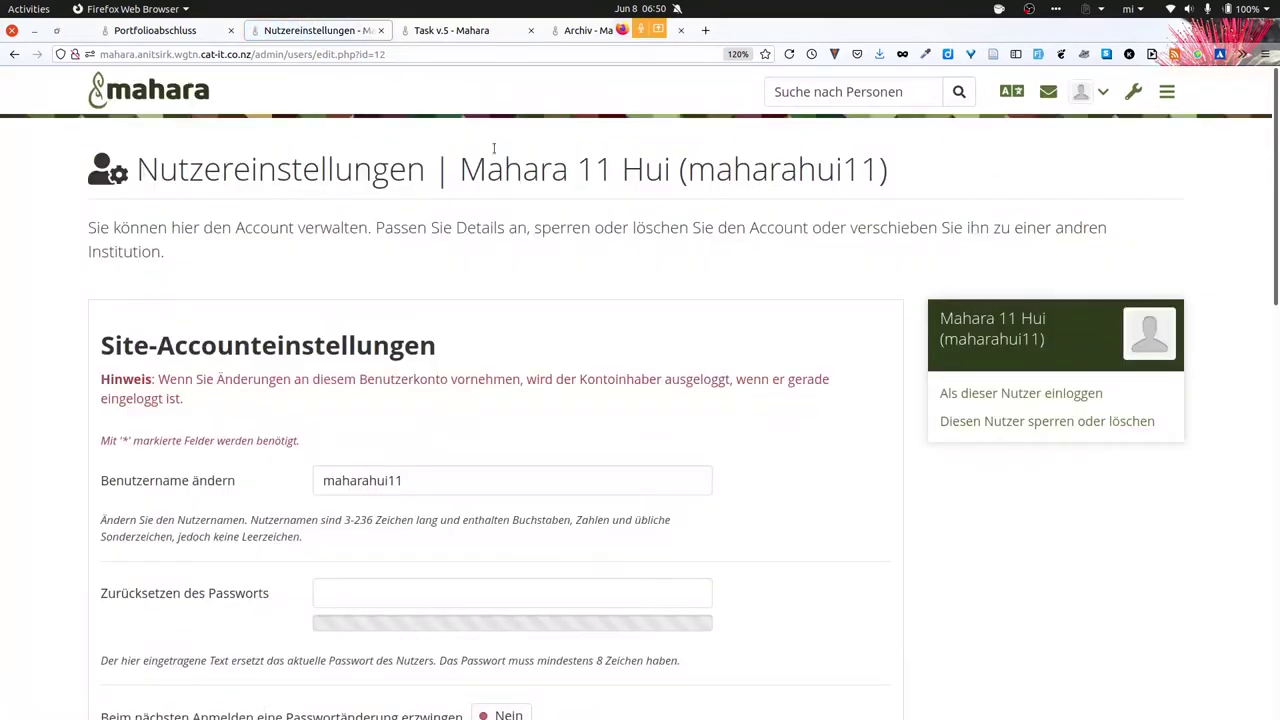
Search Group 1's Einreichungen for 'lerntagebuch' to list the student's submitted page
left_click(155, 84)
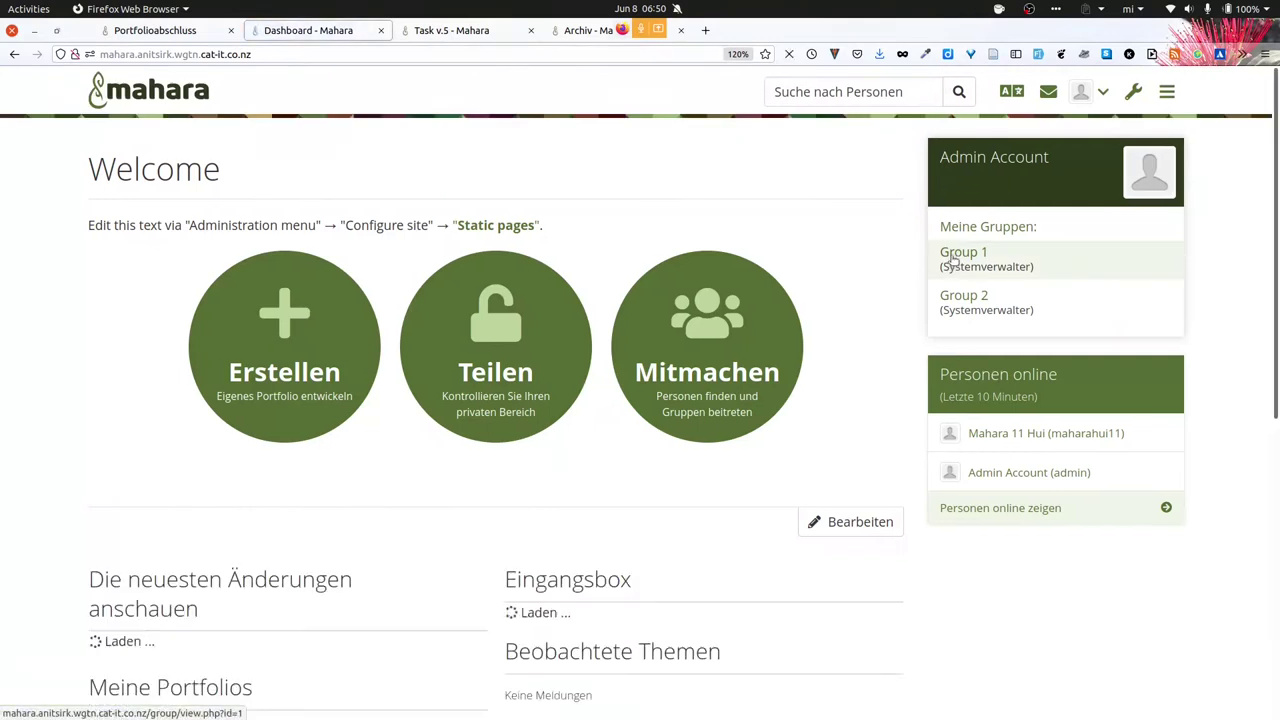
left_click(952, 258)
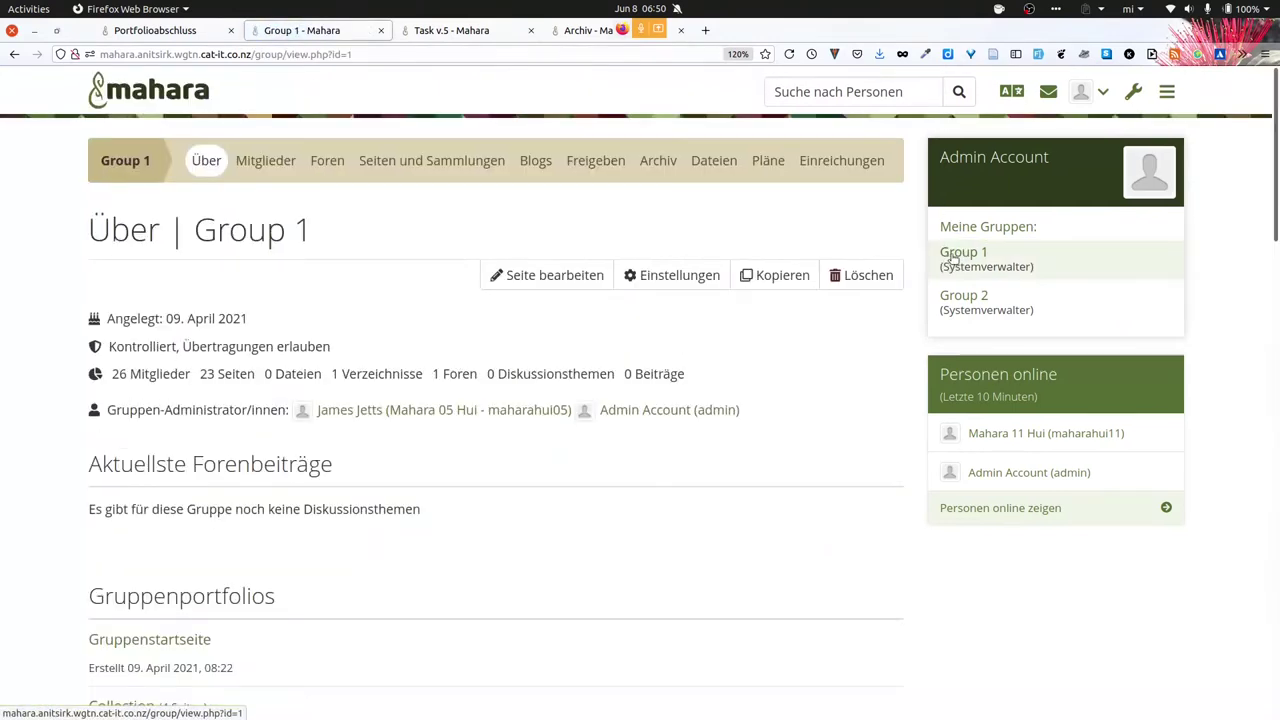
left_click(825, 162)
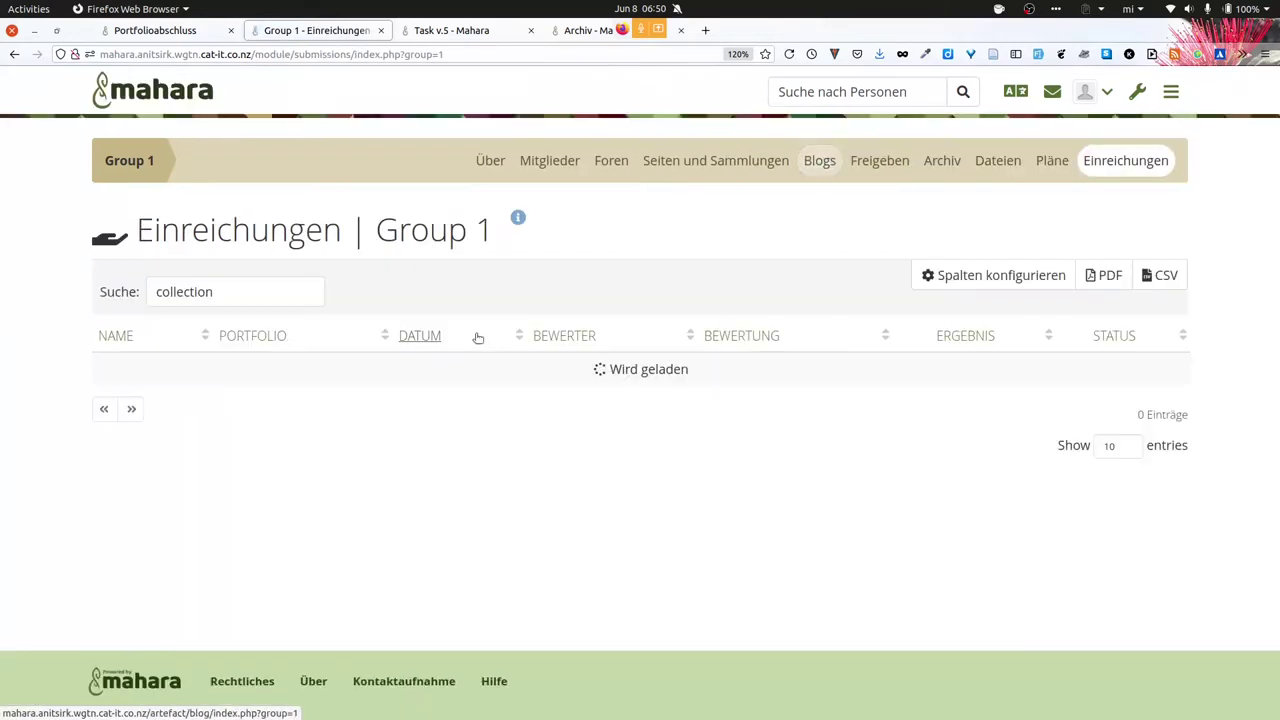
left_click(247, 294)
key("ctrl+a")
type("lernta")
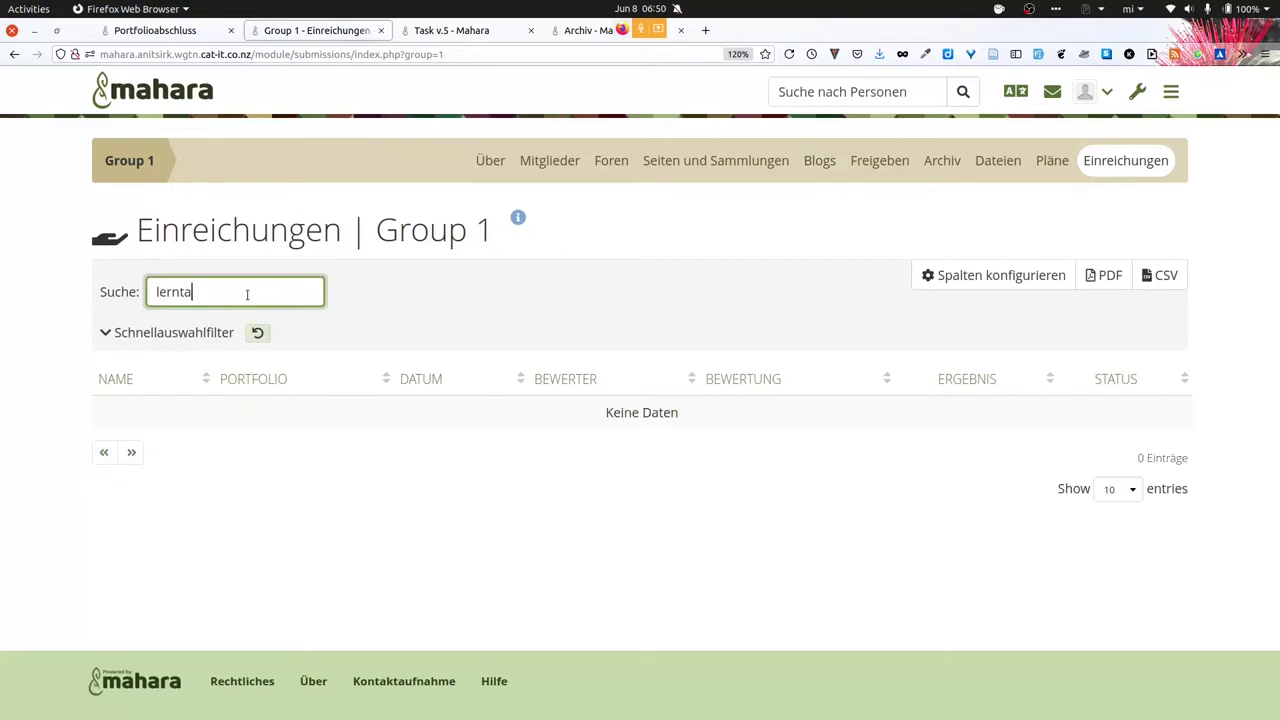
type("gebuch")
left_click(254, 332)
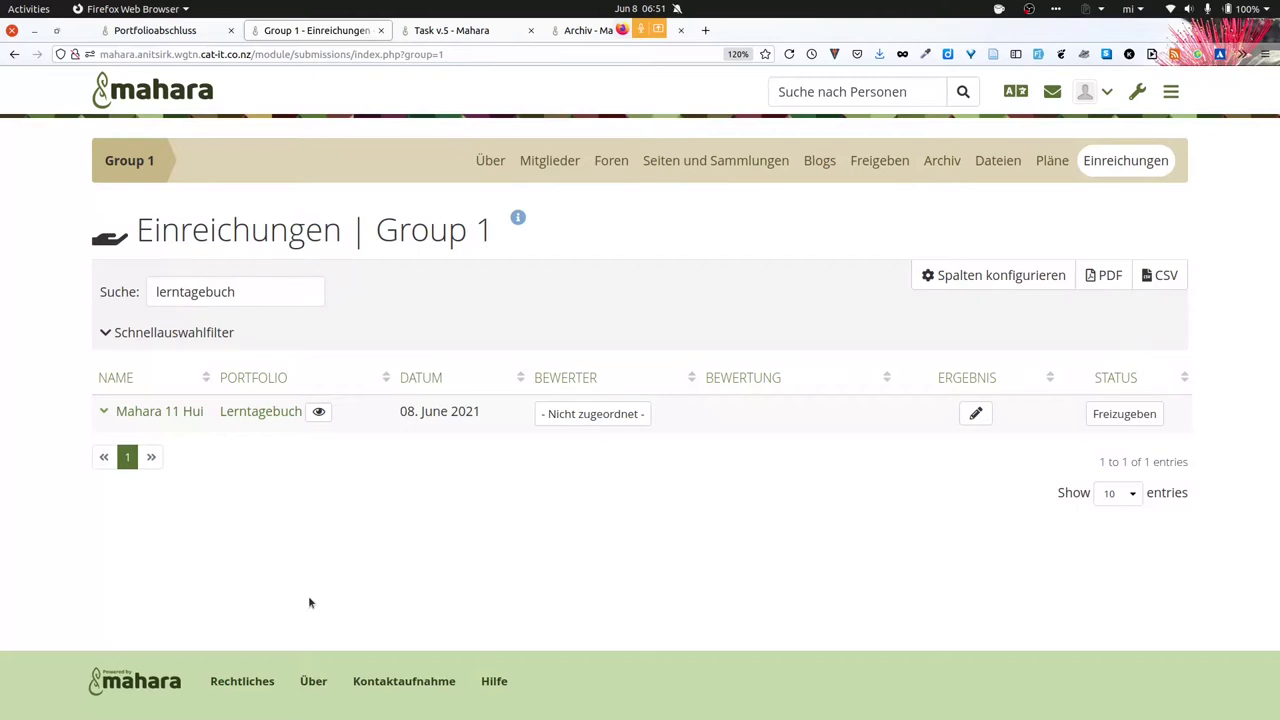
key("XF86AudioMicMute")
Open the admin's Shared by me pages list
left_click(1172, 92)
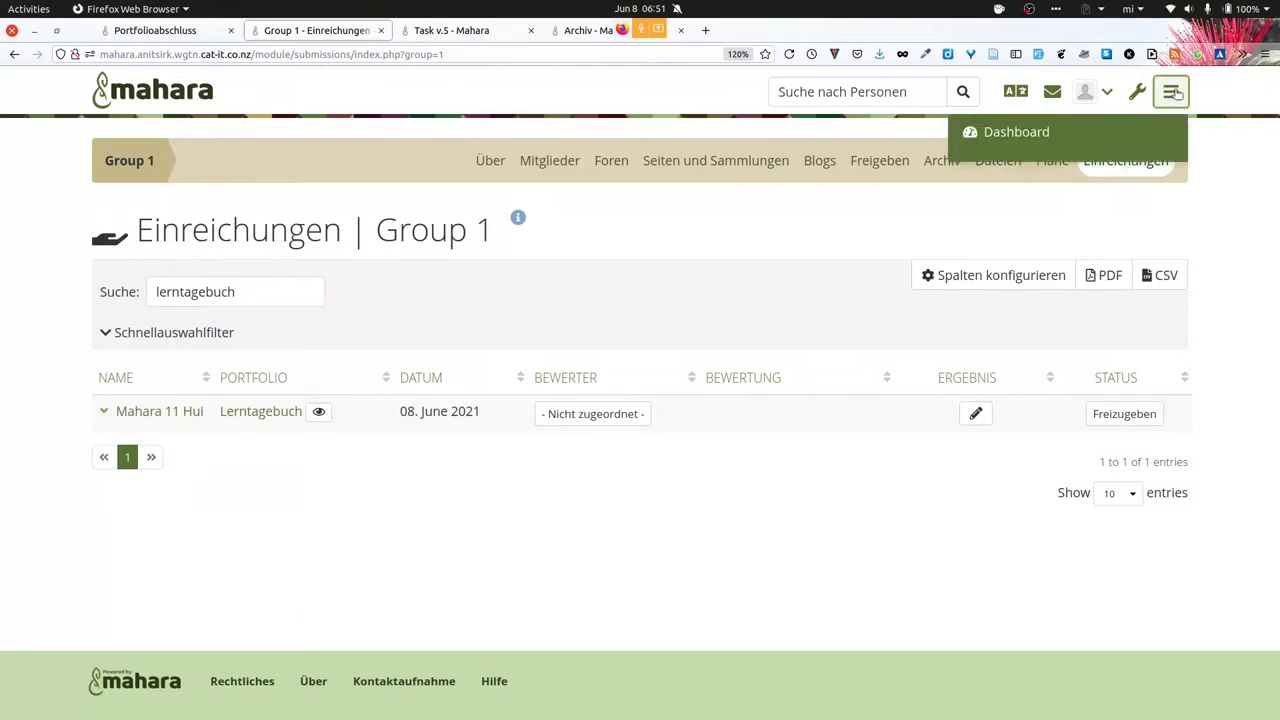
left_click(1057, 203)
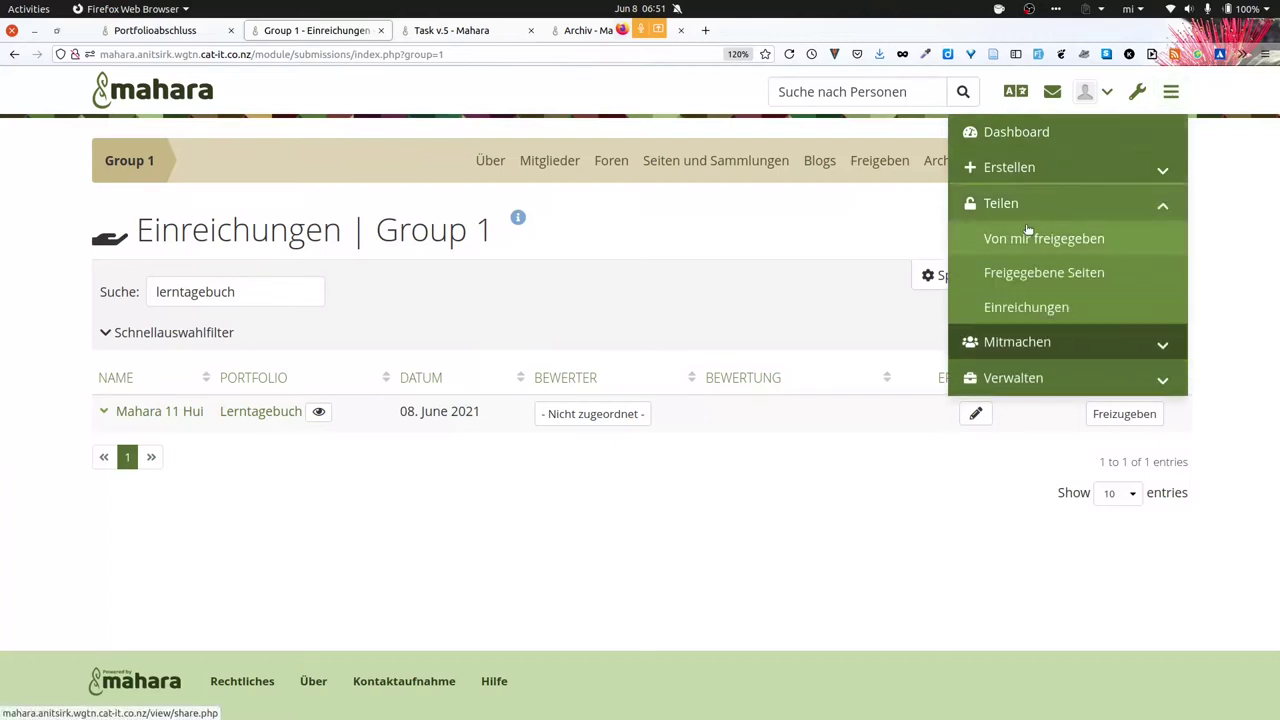
left_click(1026, 235)
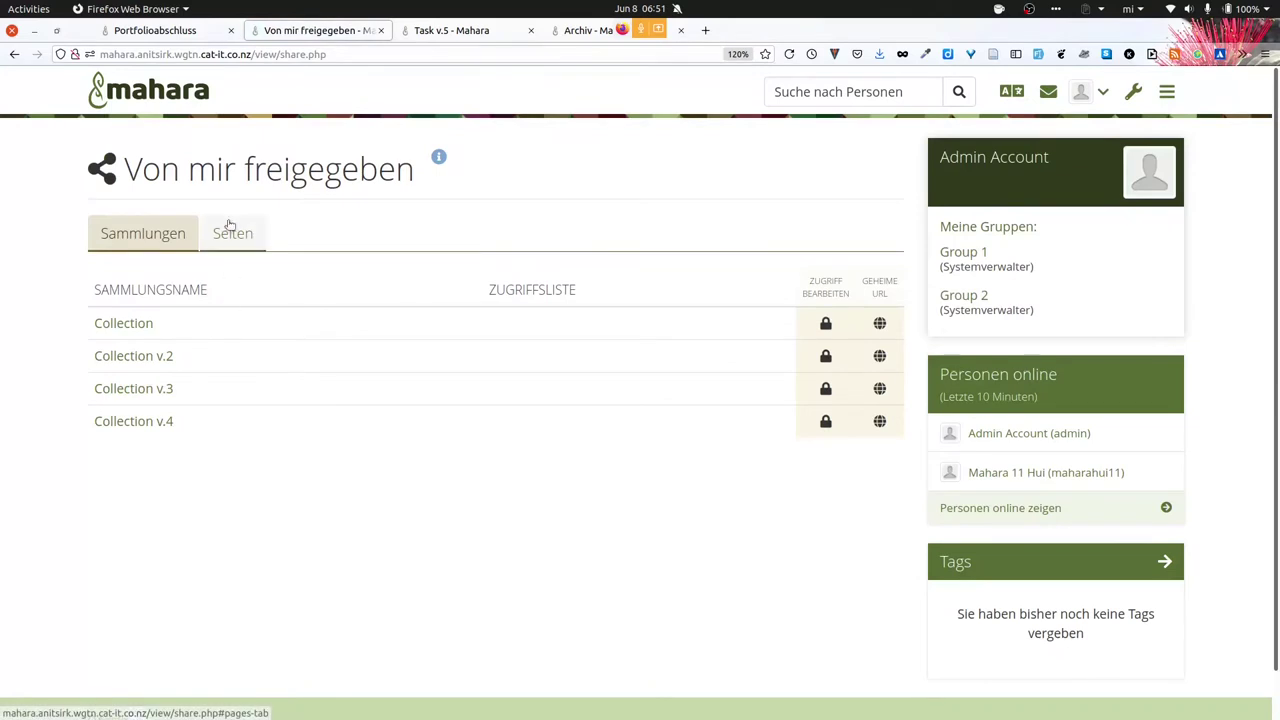
left_click(230, 227)
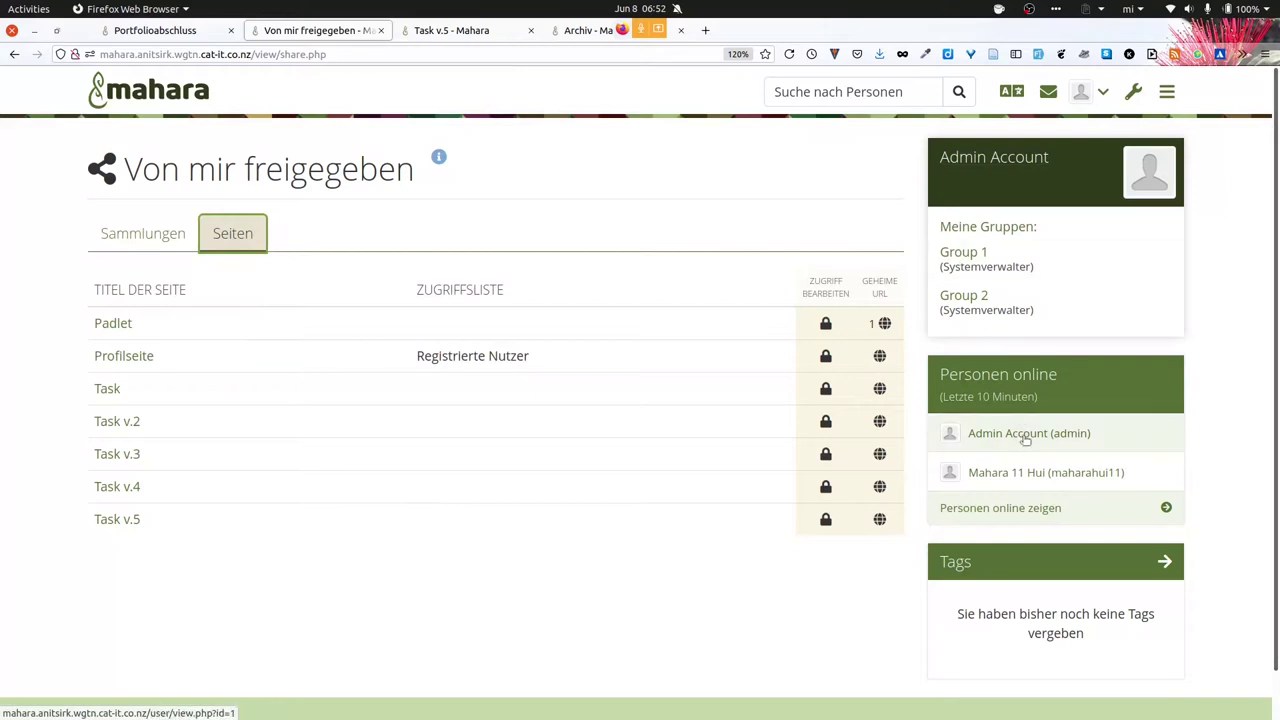
Log in as the online student, view their shared pages, then switch back to admin
left_click(1018, 472)
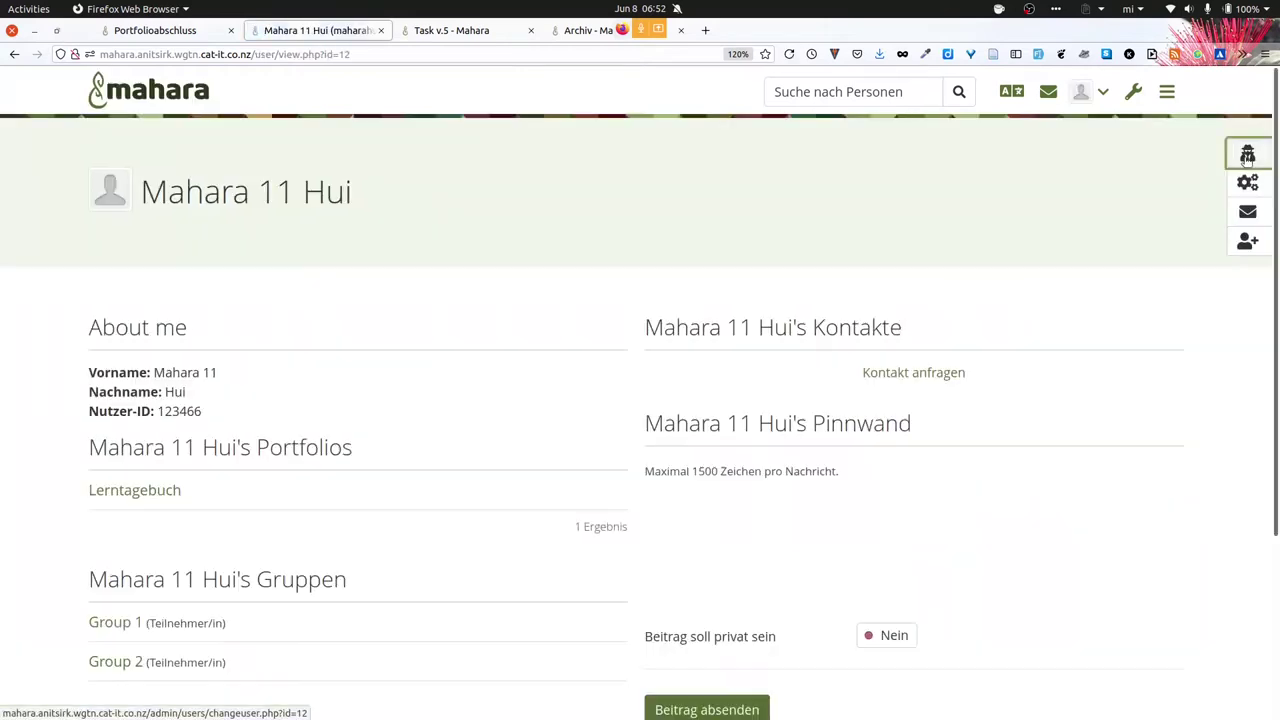
left_click(1247, 156)
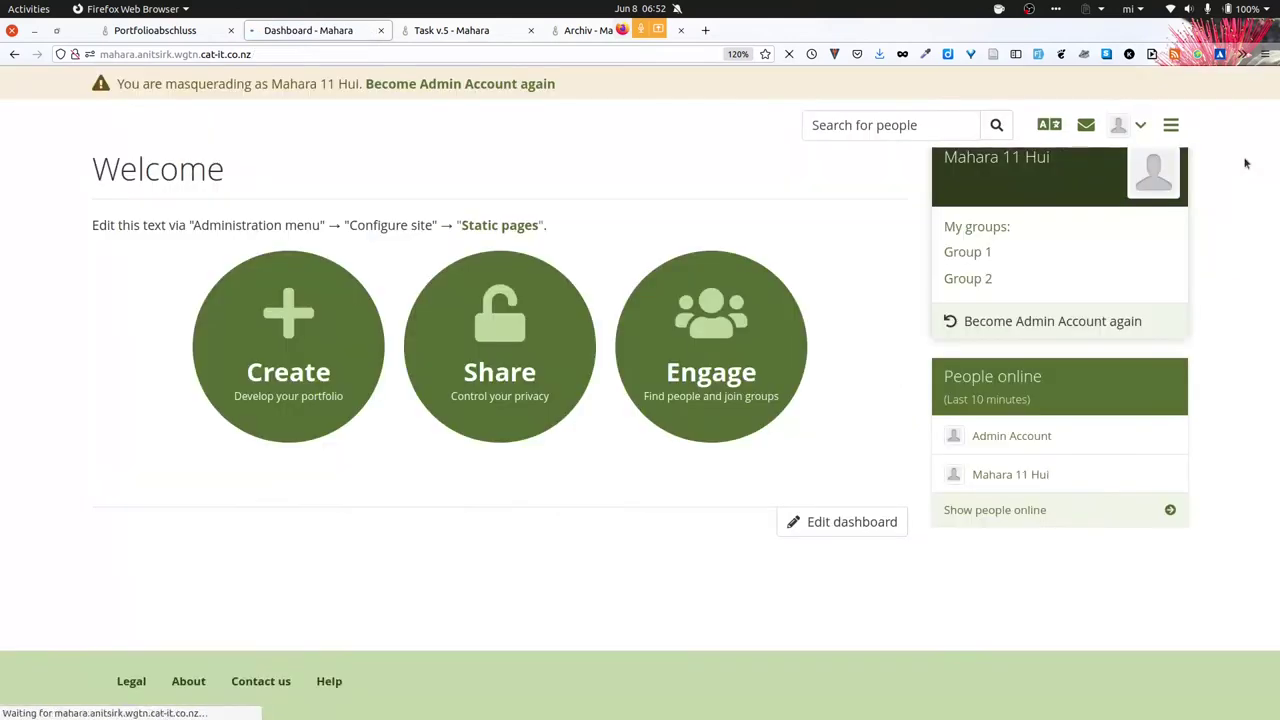
left_click(1161, 125)
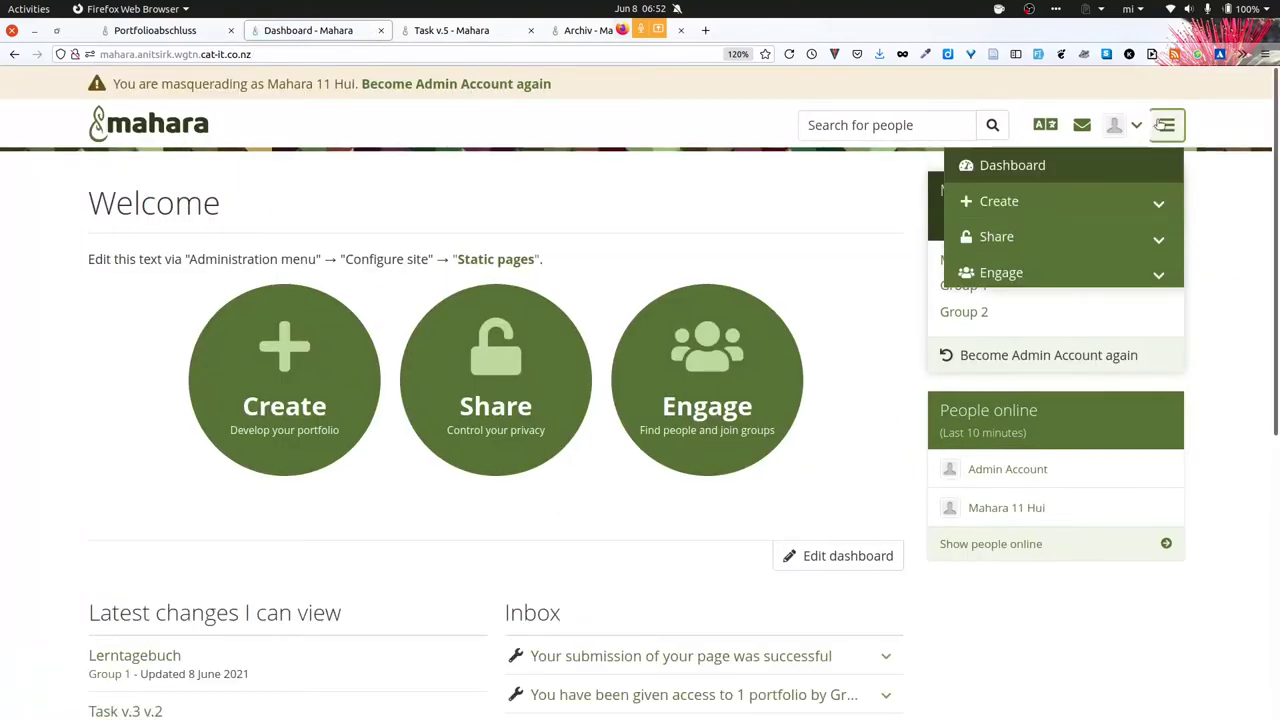
left_click(1012, 234)
left_click(1005, 268)
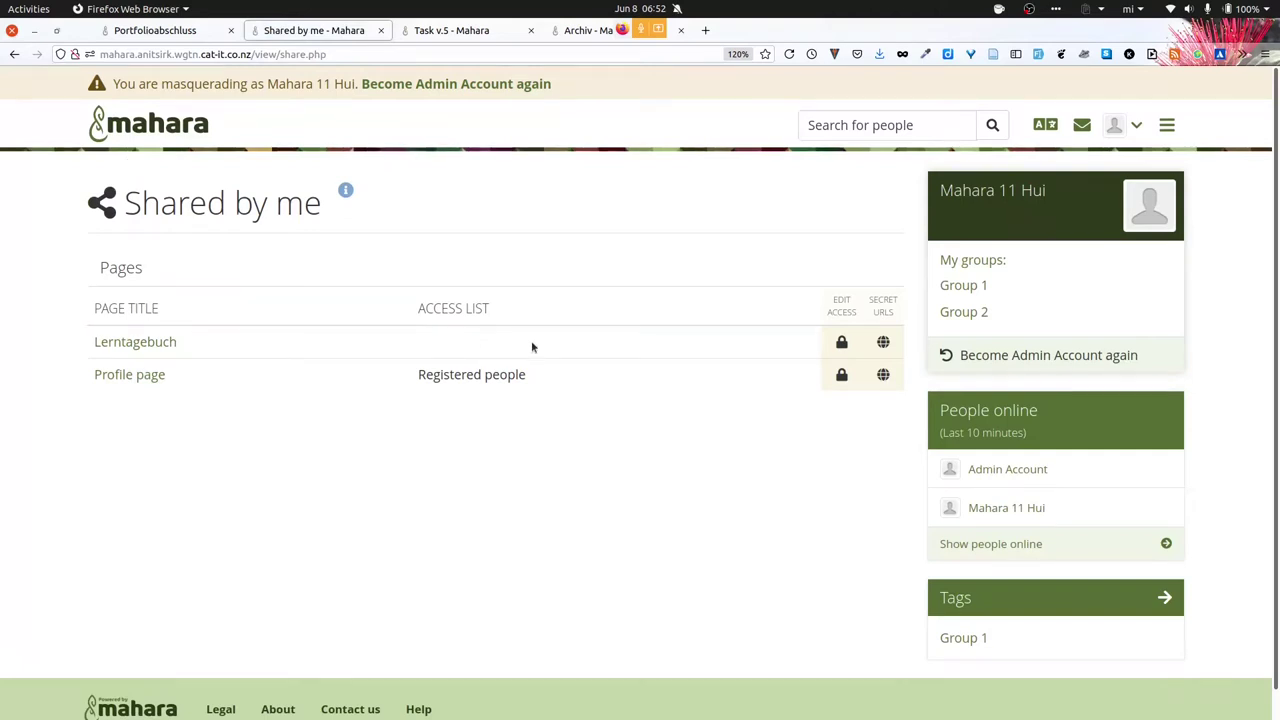
left_click(455, 84)
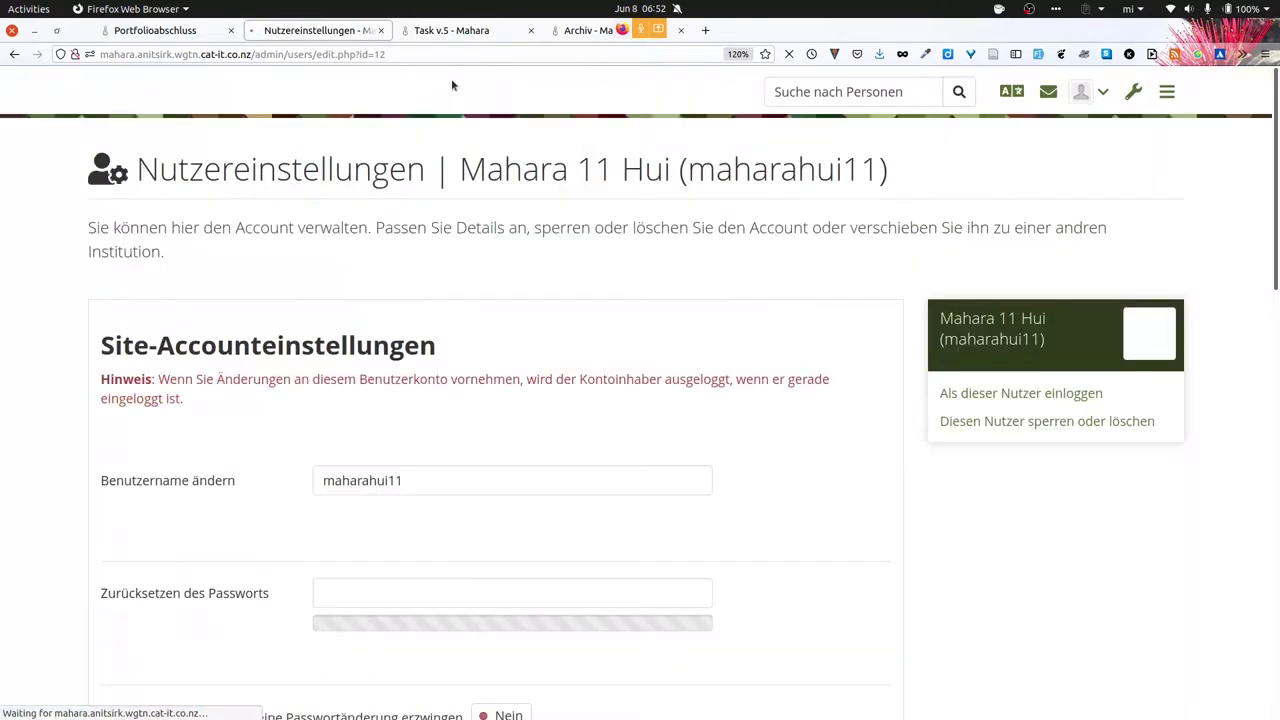
Go to Group 1 via Mitmachen > Gruppen in the main navigation
left_click(1166, 91)
left_click(1055, 236)
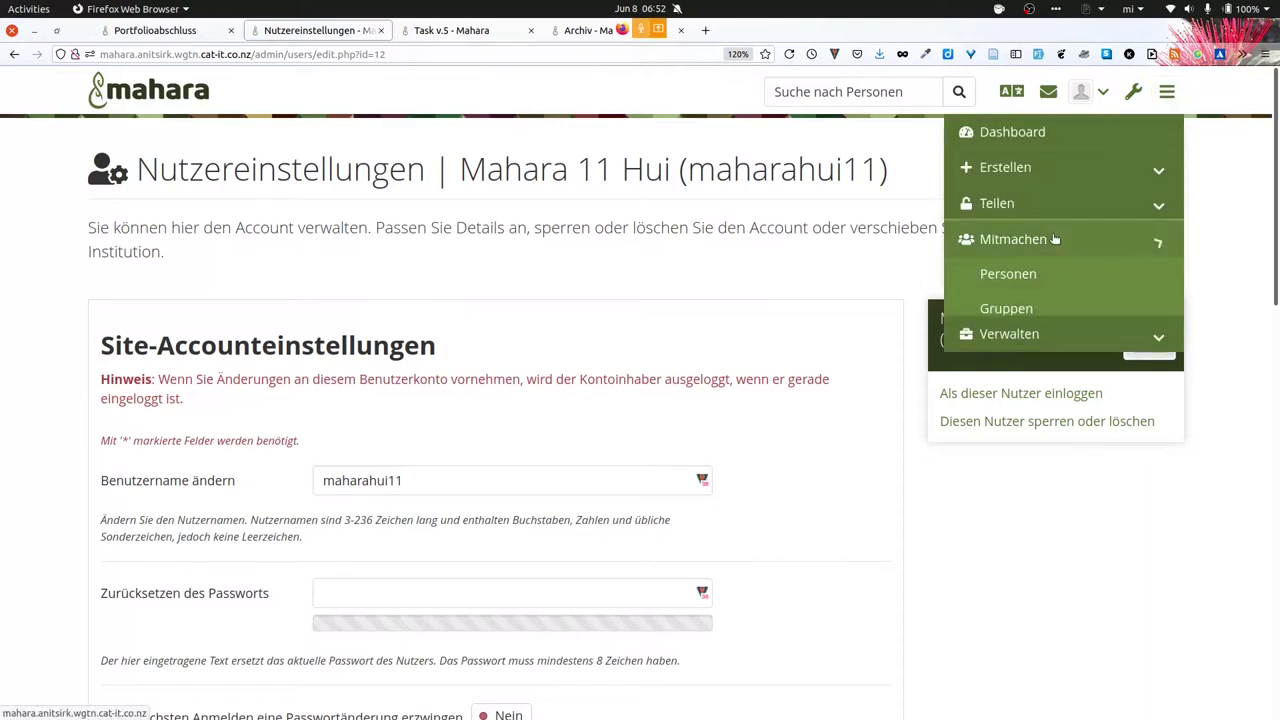
left_click(1028, 305)
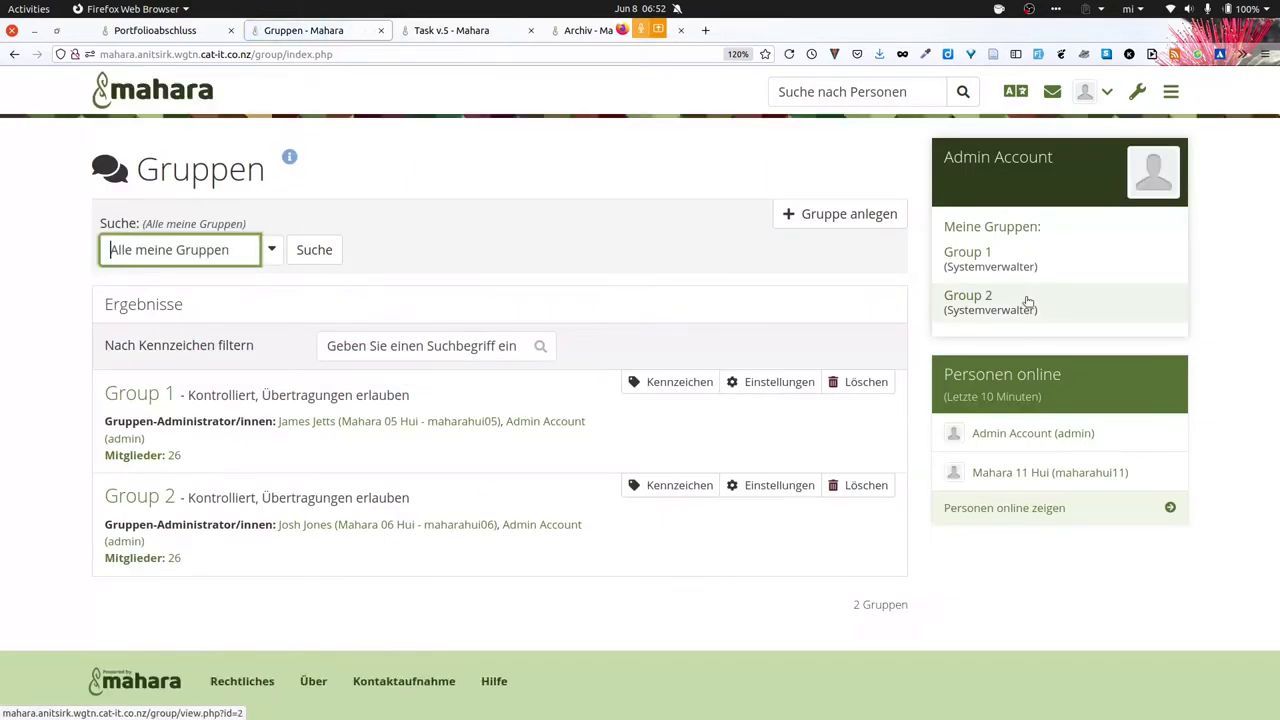
left_click(128, 393)
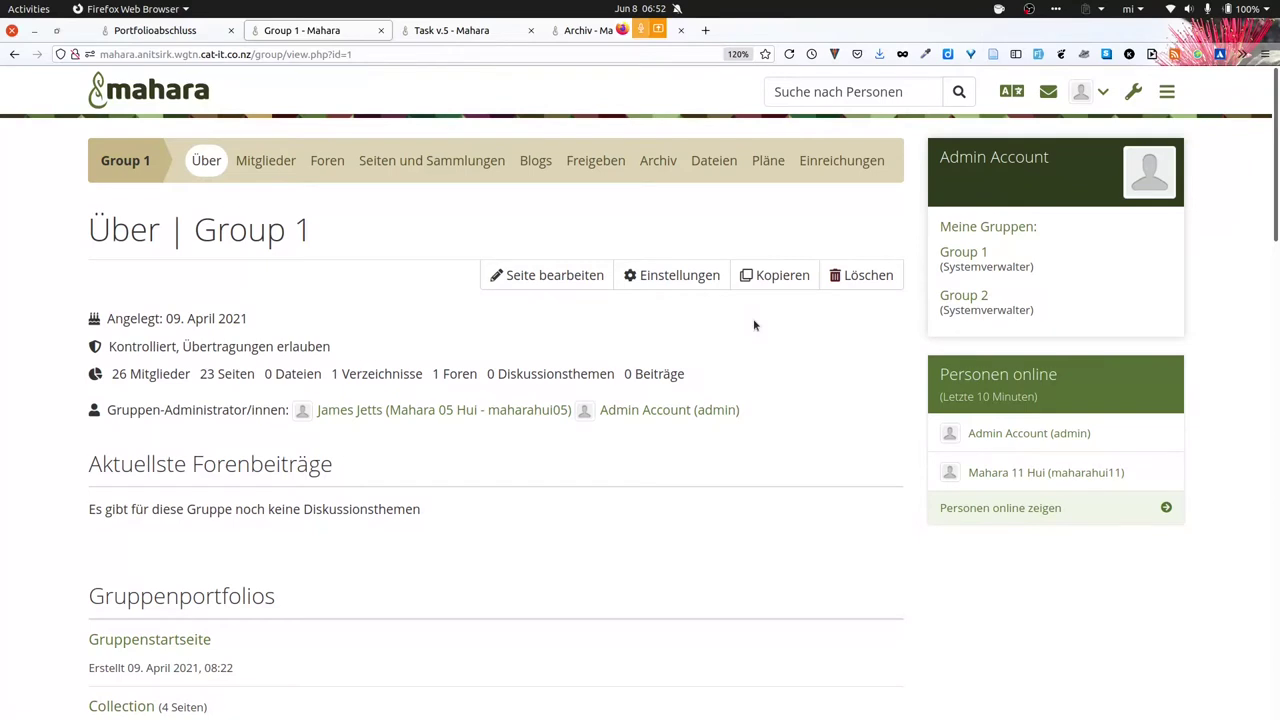
left_click(766, 160)
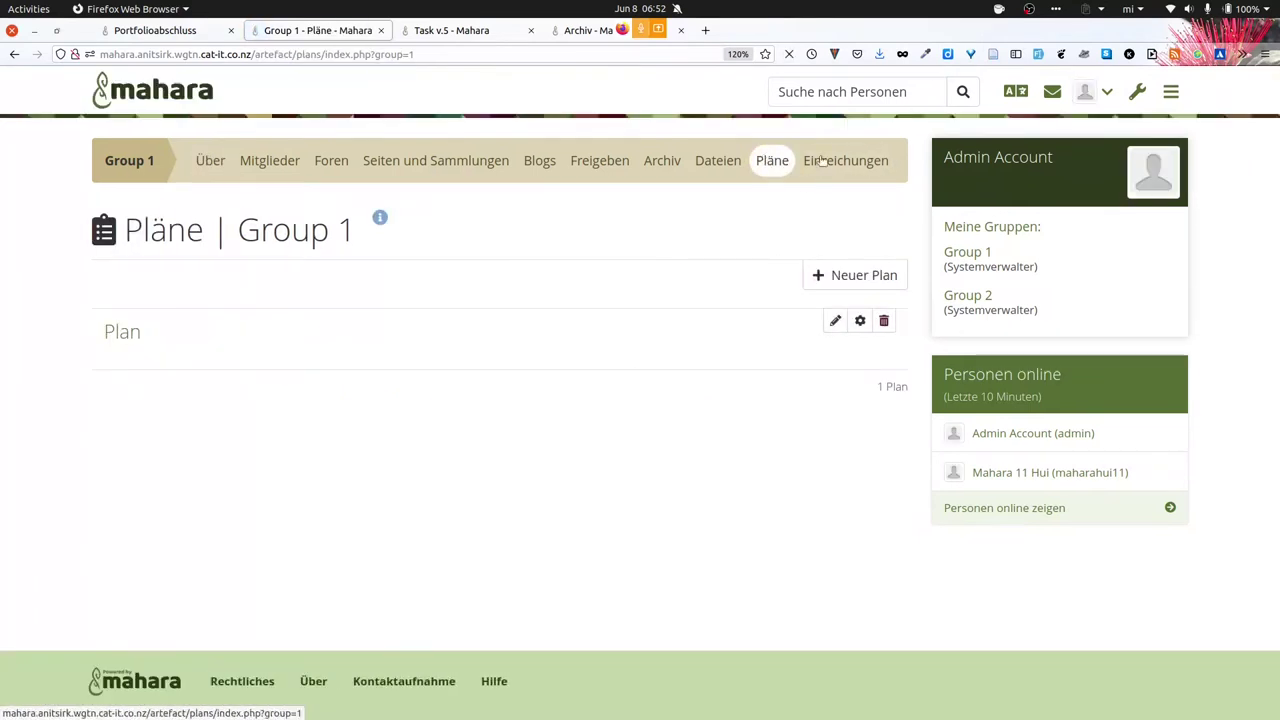
Open the second student's profile from Group 1's Mitglieder list and log in as them
left_click(262, 172)
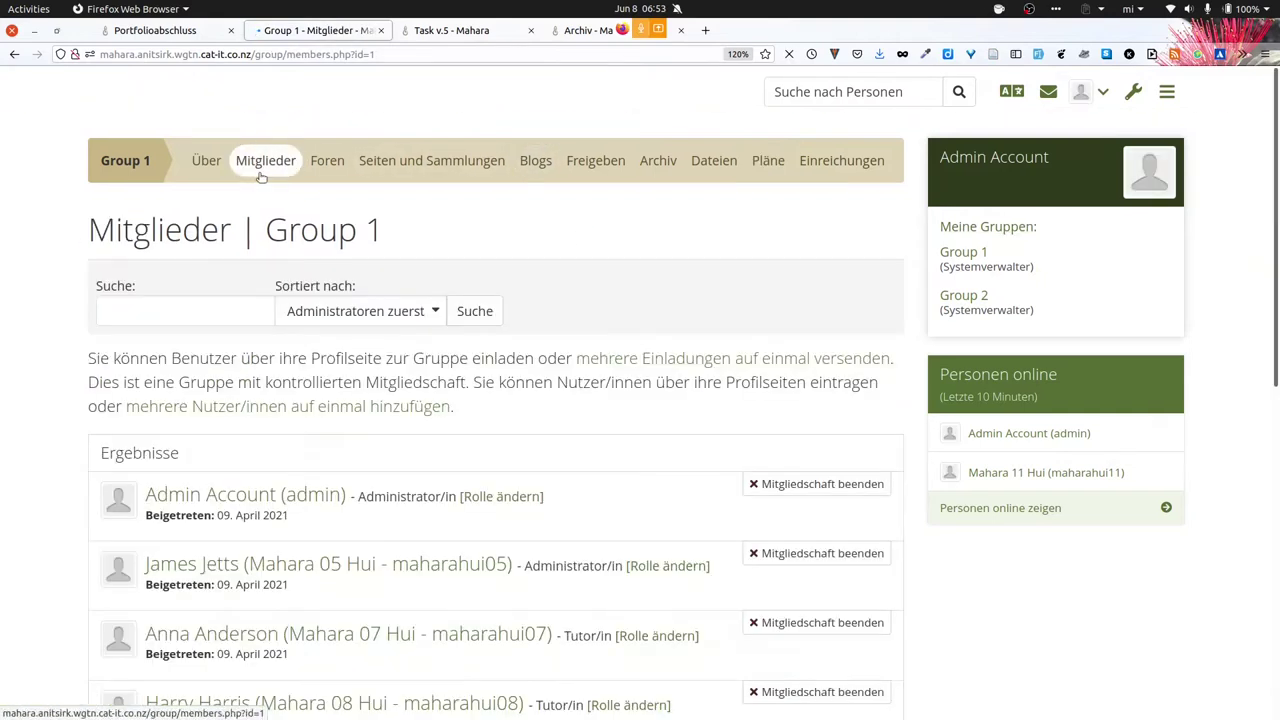
scroll(321, 566, "down", 5)
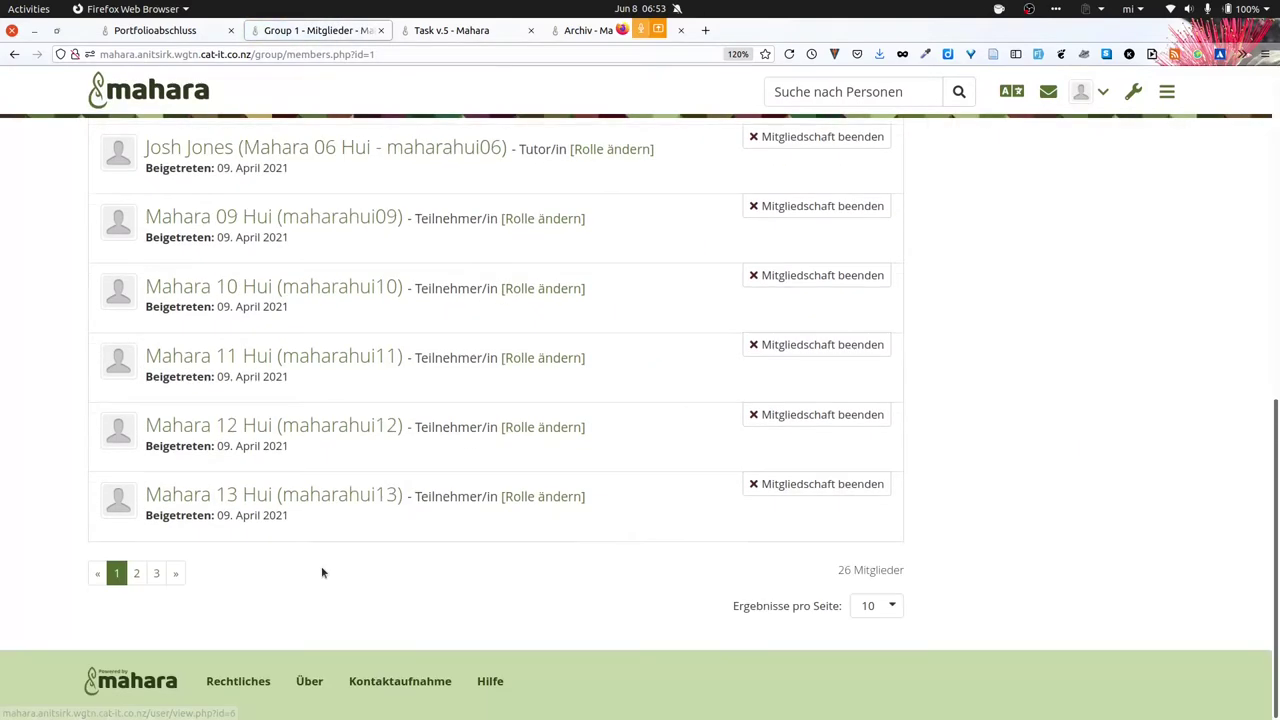
left_click(213, 424)
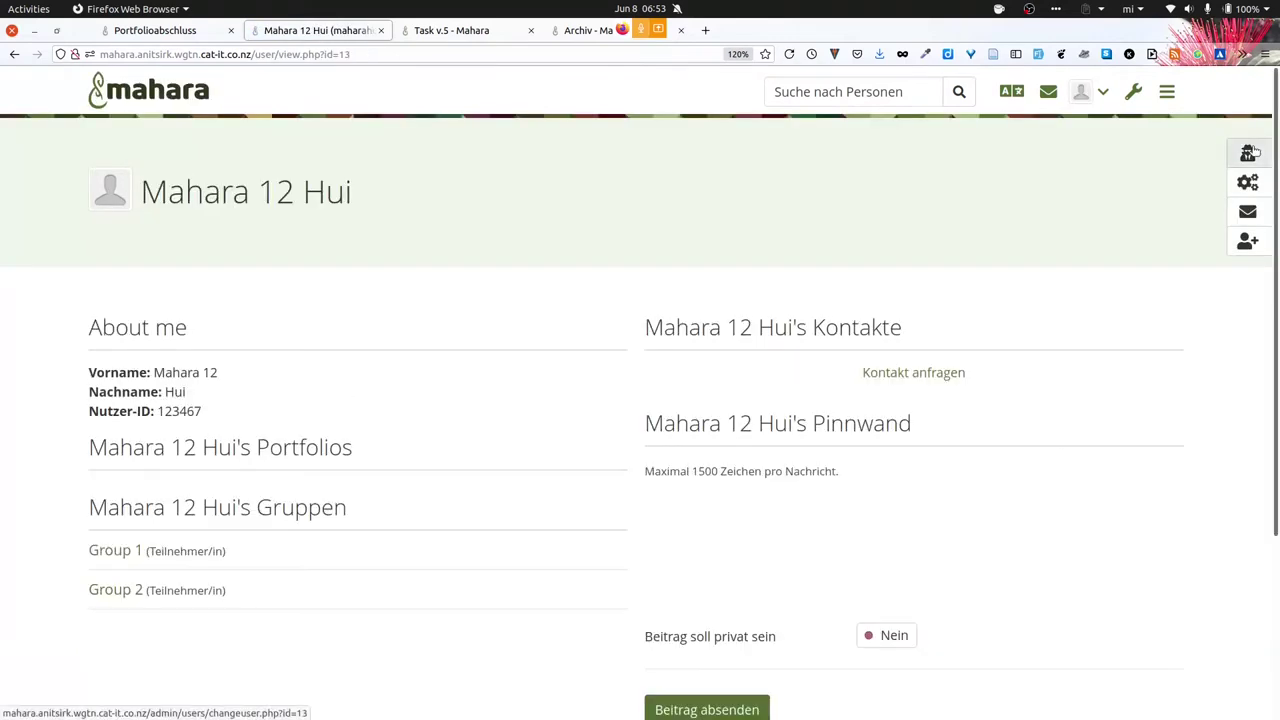
left_click(1252, 151)
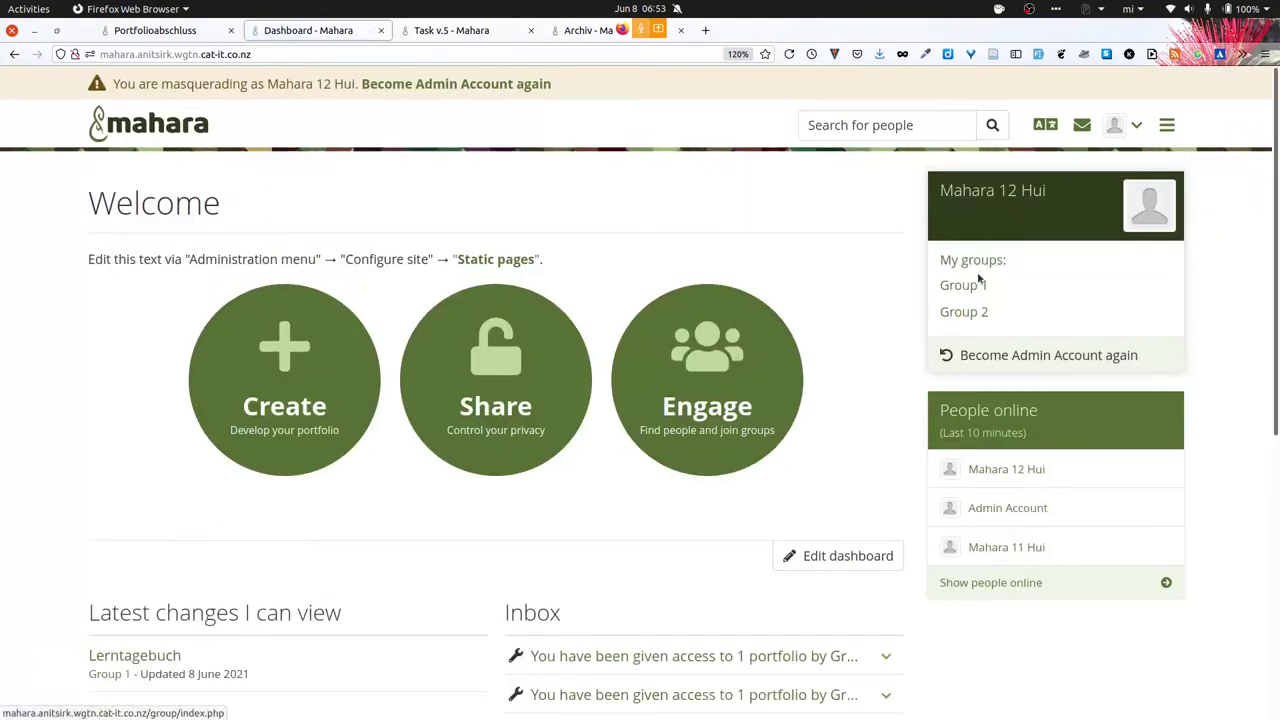
As the student, open Group 1's Plan and switch Task 1's completion from No to Yes
left_click(963, 290)
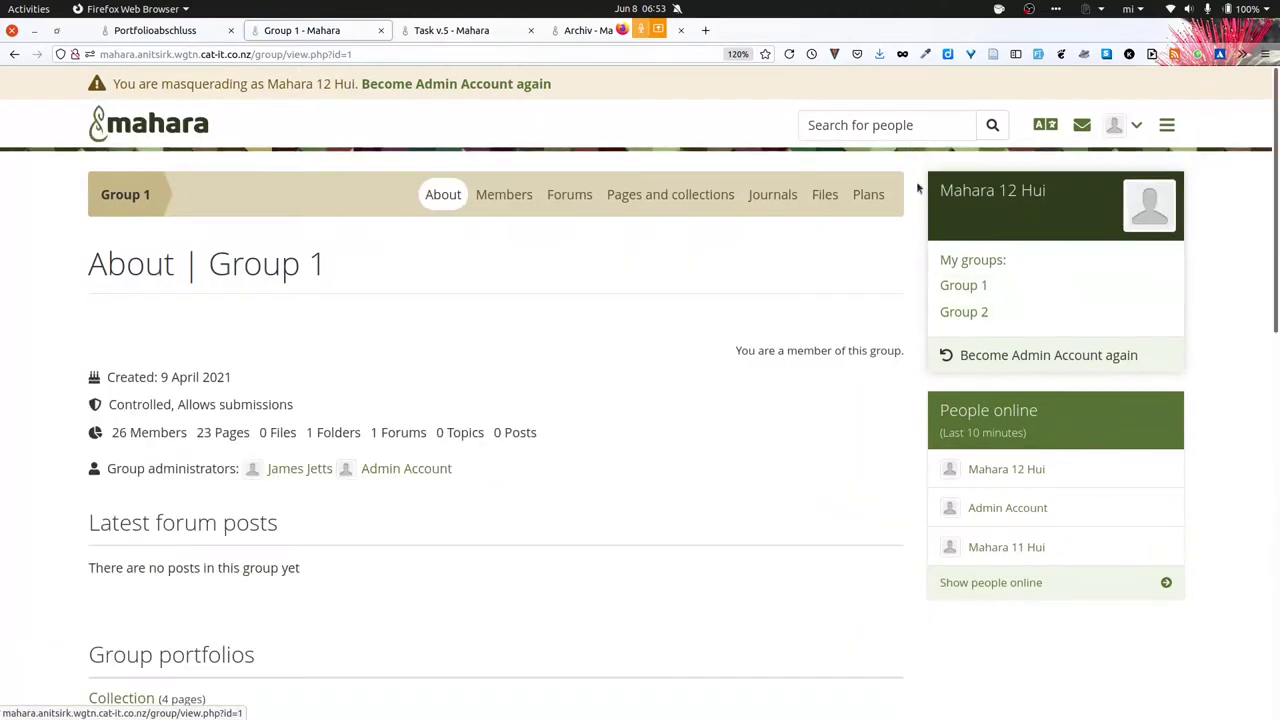
left_click(855, 195)
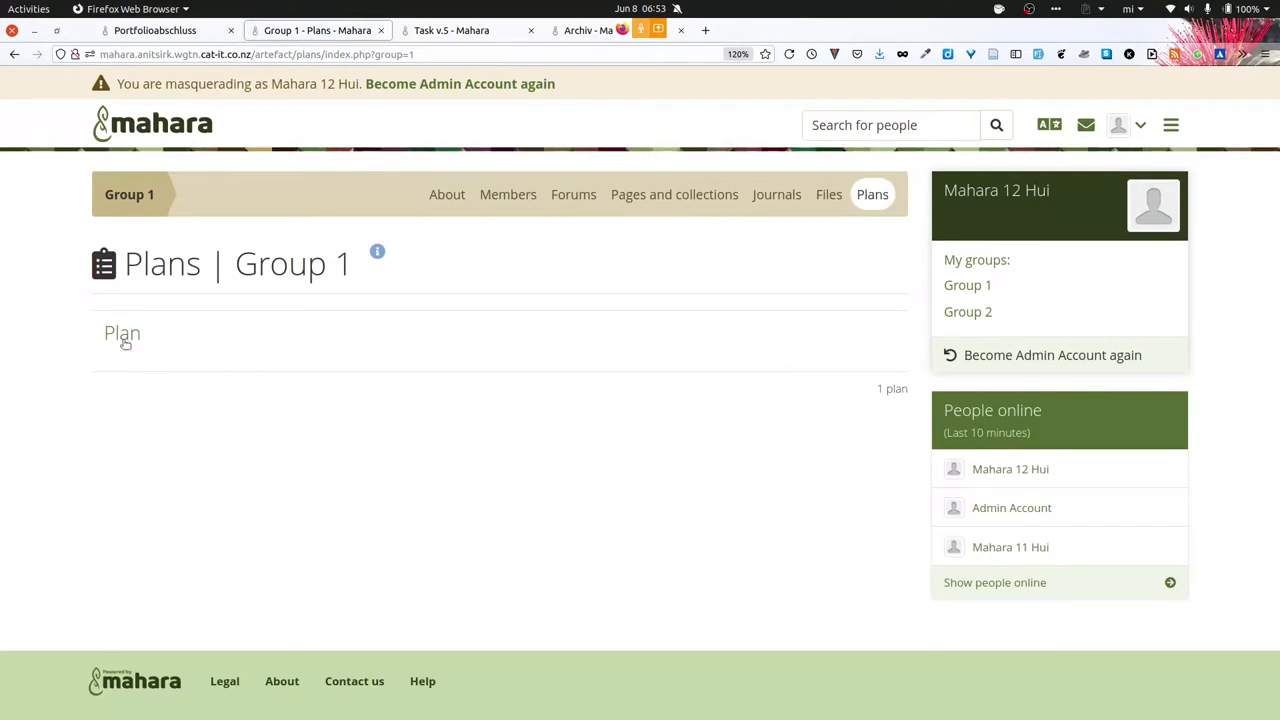
left_click(123, 334)
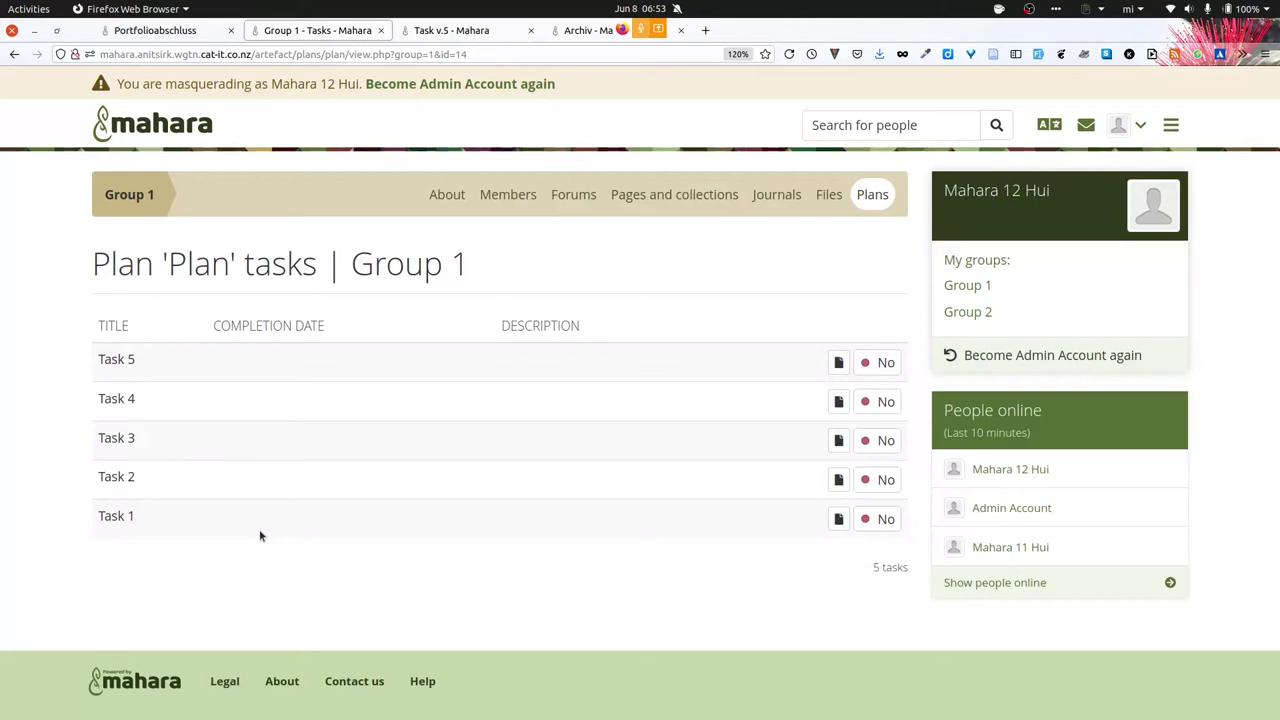
left_click(883, 520)
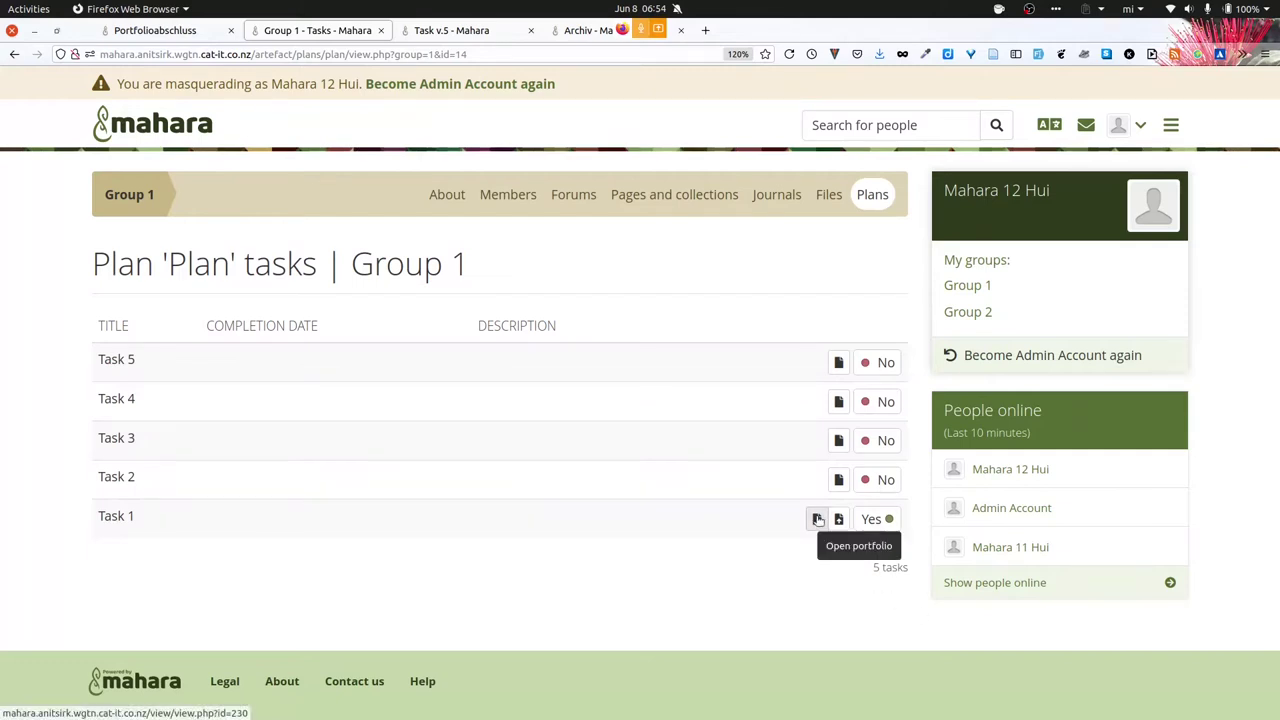
Display Task 1's linked Lerntagebuch page, select its author name, and return to the Group 1 tasks
left_click(817, 519)
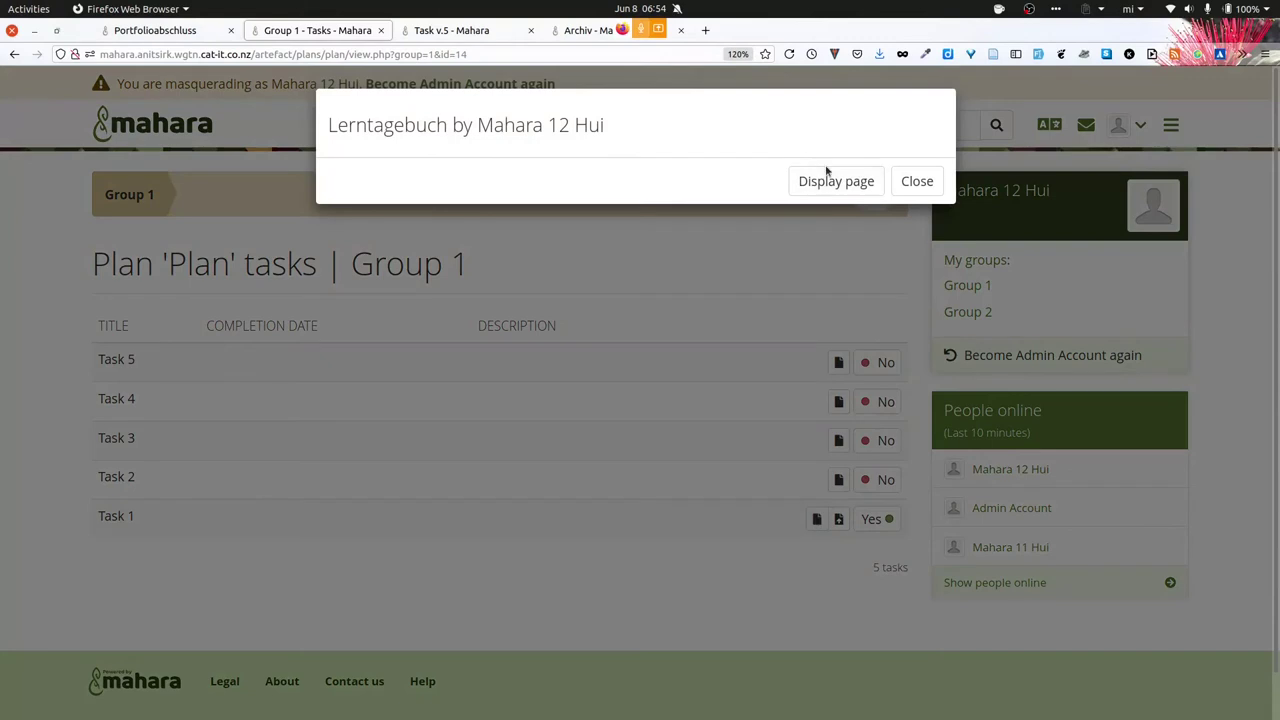
left_click(831, 180)
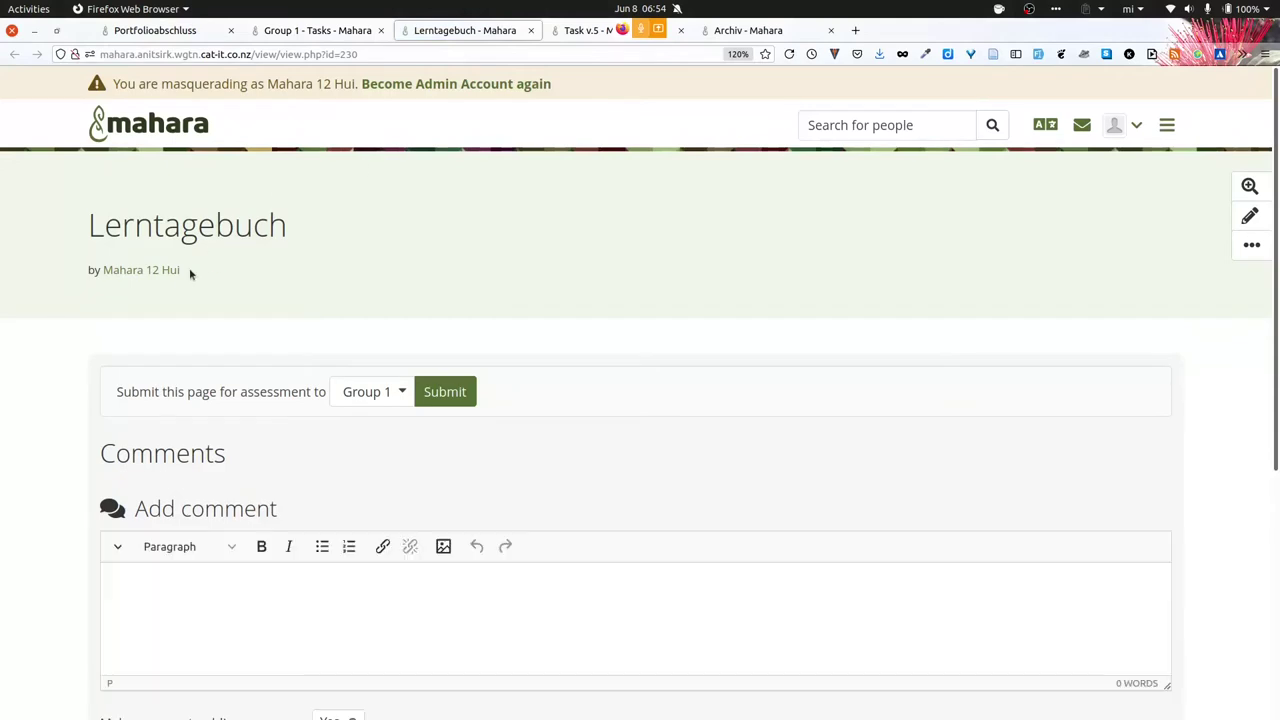
left_click_drag(185, 273, 103, 274)
left_click(298, 32)
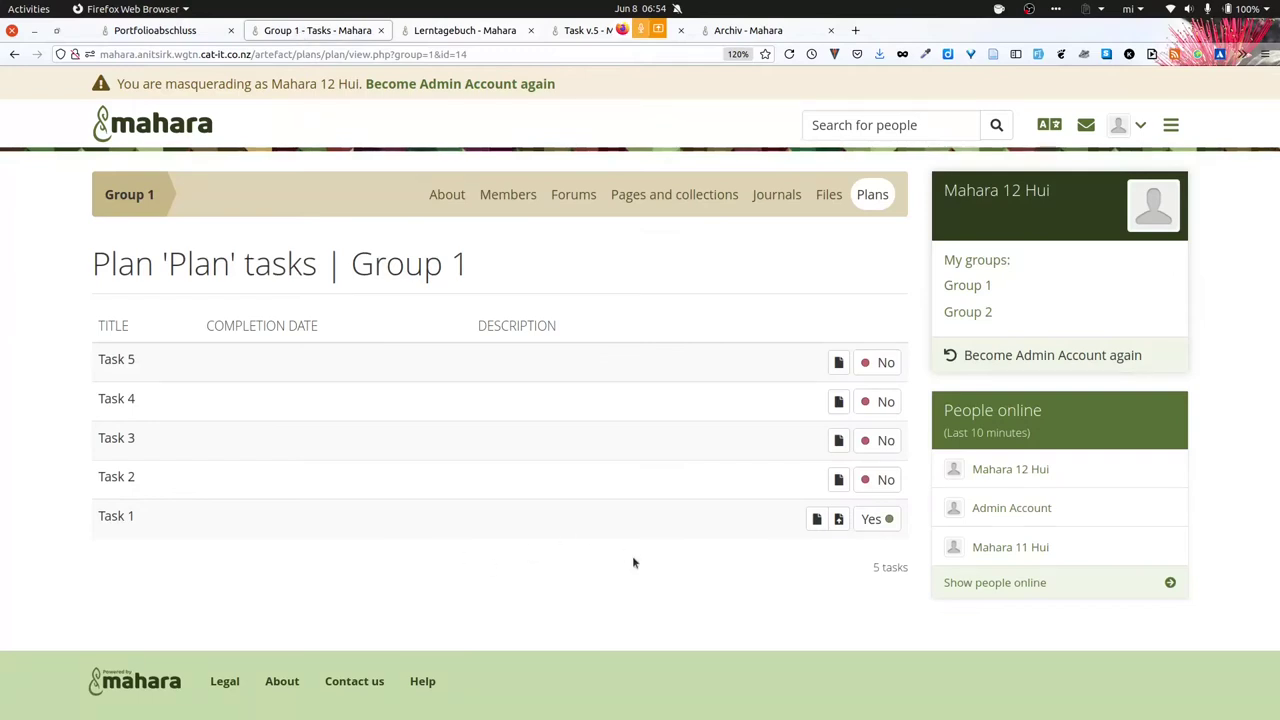
Submit Task 1's Lerntagebuch to Group 1 for assessment, then stop masquerading as the student
left_click(838, 519)
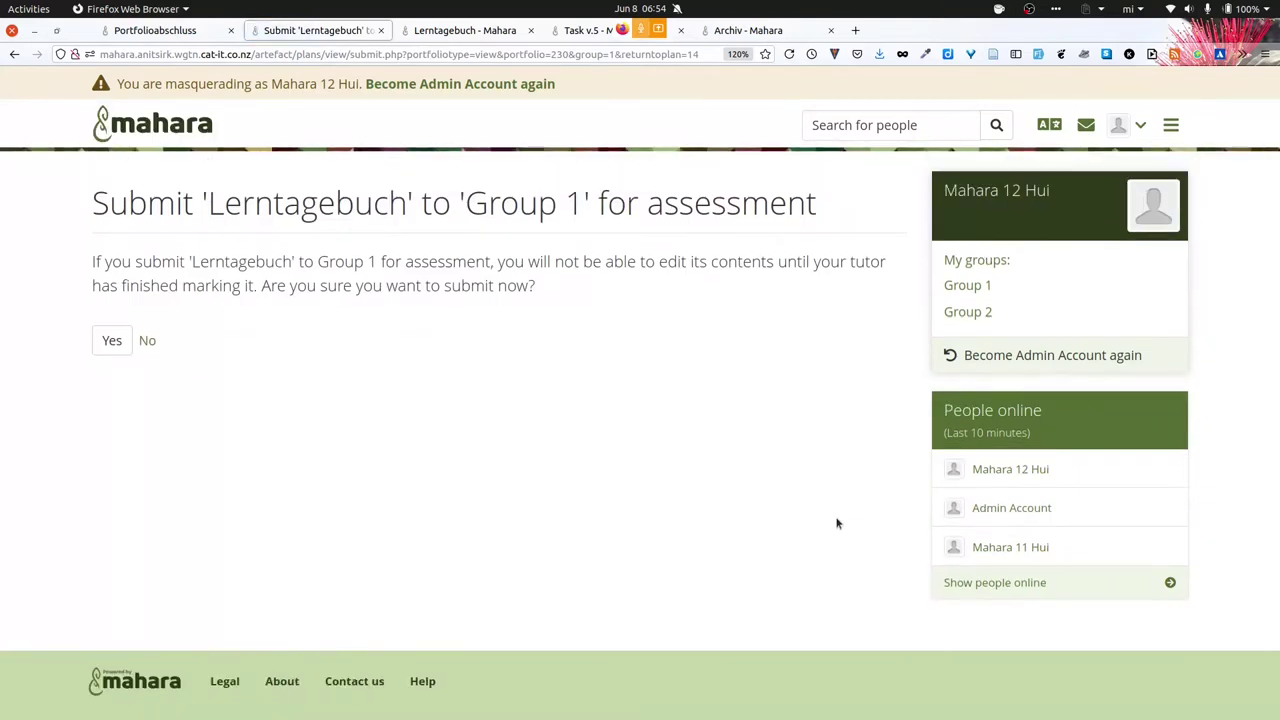
left_click(112, 341)
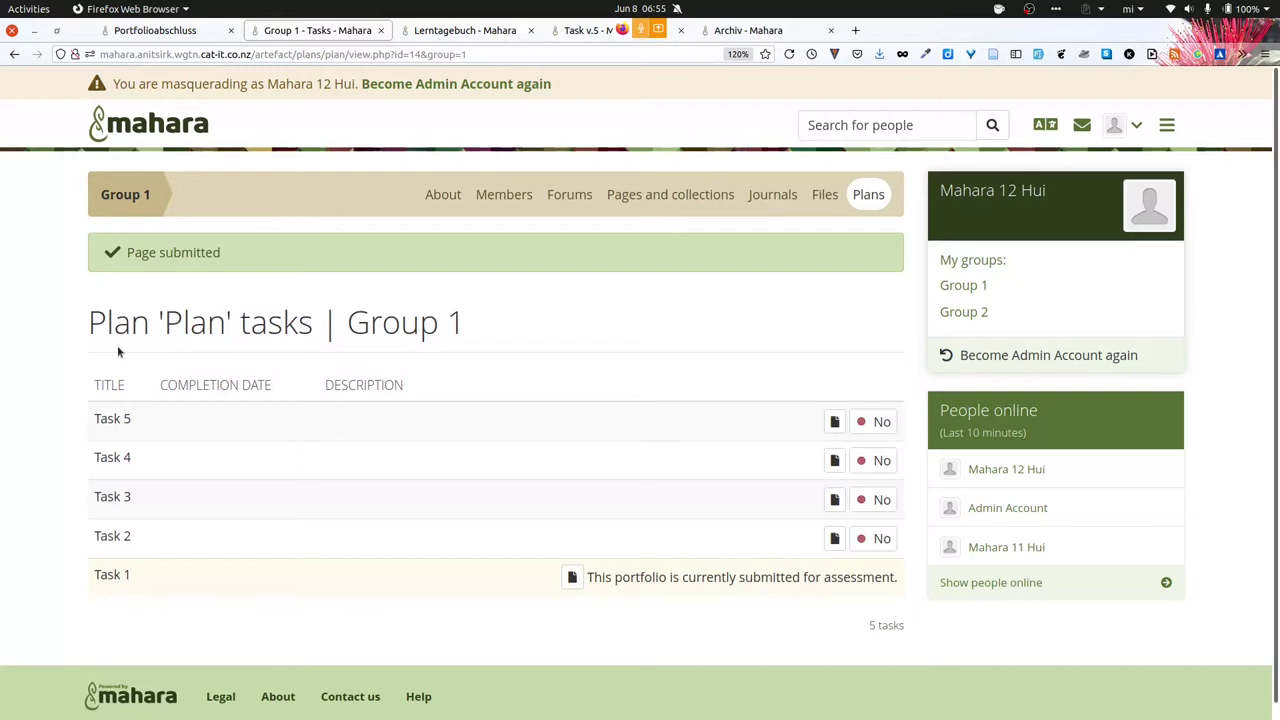
left_click(415, 87)
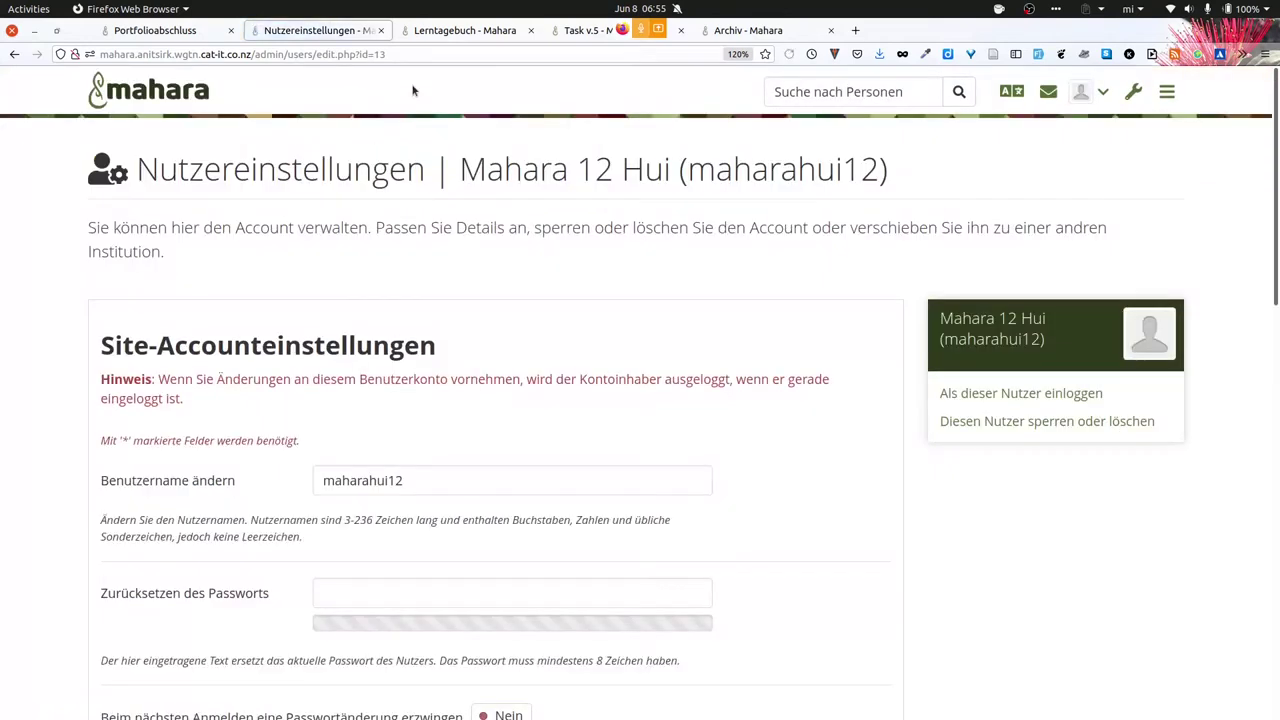
From the dashboard, open Group 1's Einreichungen list
left_click(171, 105)
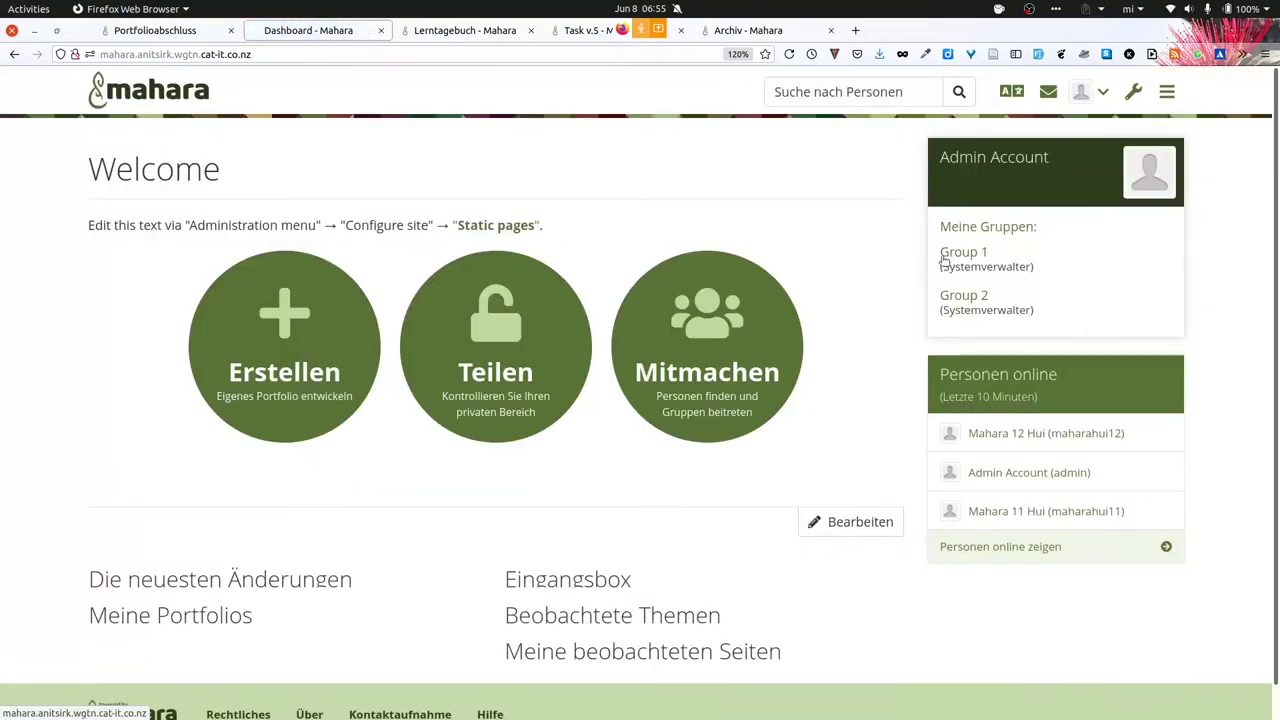
left_click(966, 257)
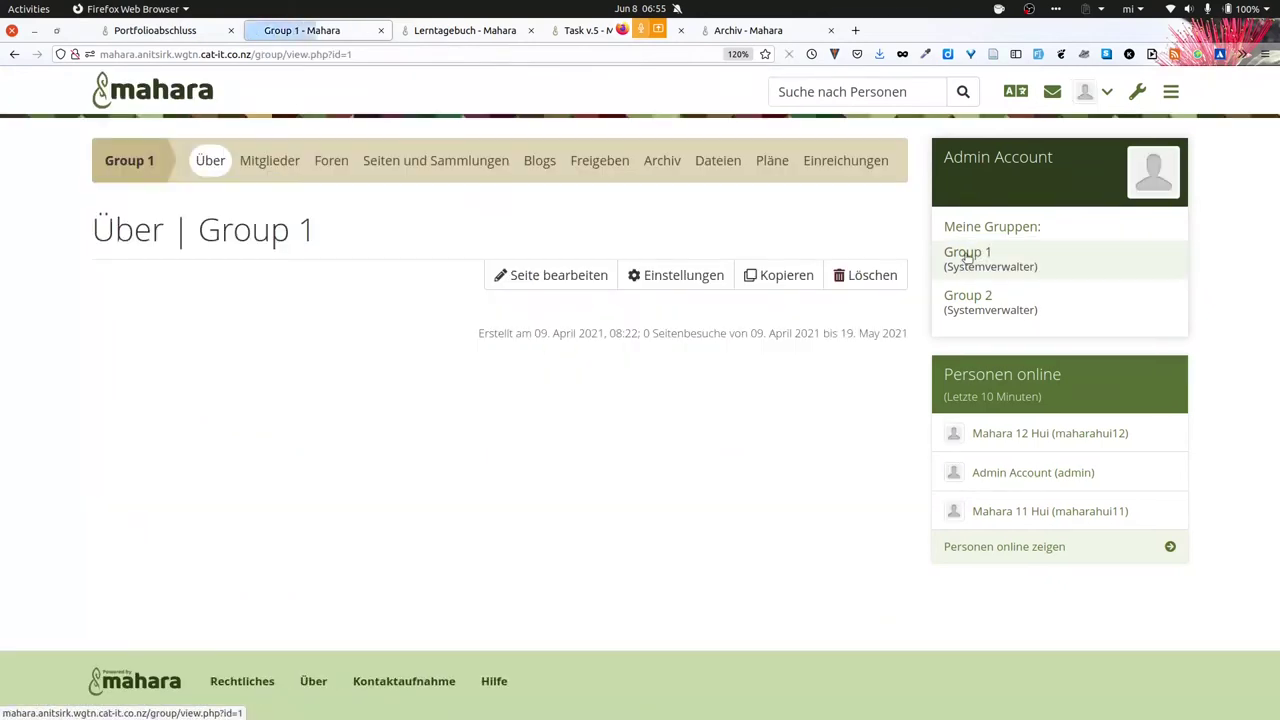
left_click(860, 162)
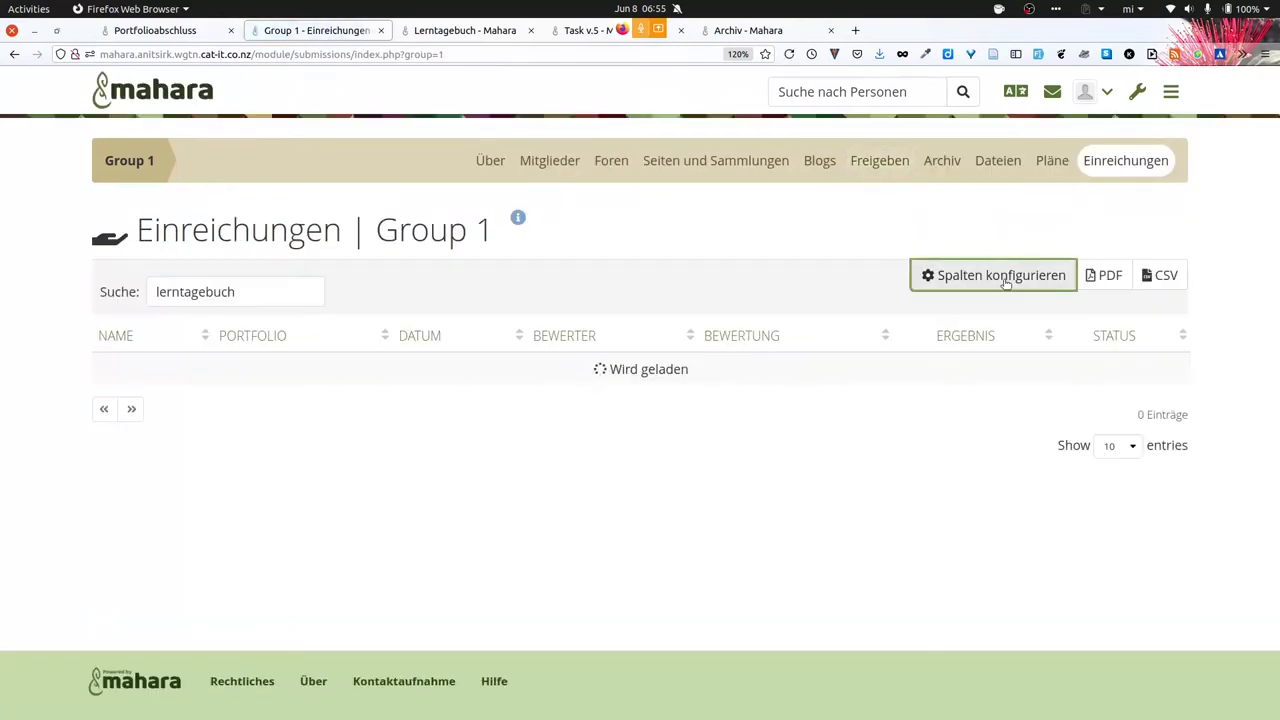
Add the Aufgabe column to the submissions table via Spalten konfigurieren
left_click(1005, 277)
left_click(926, 478)
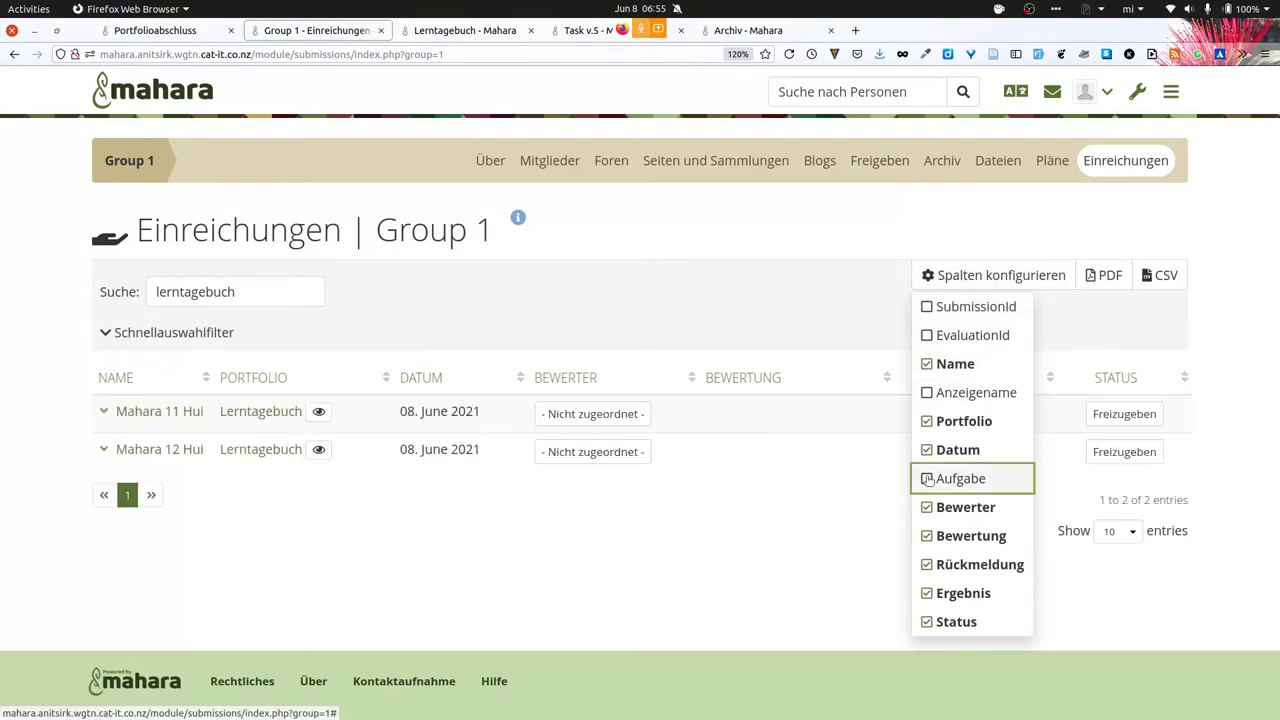
left_click(609, 290)
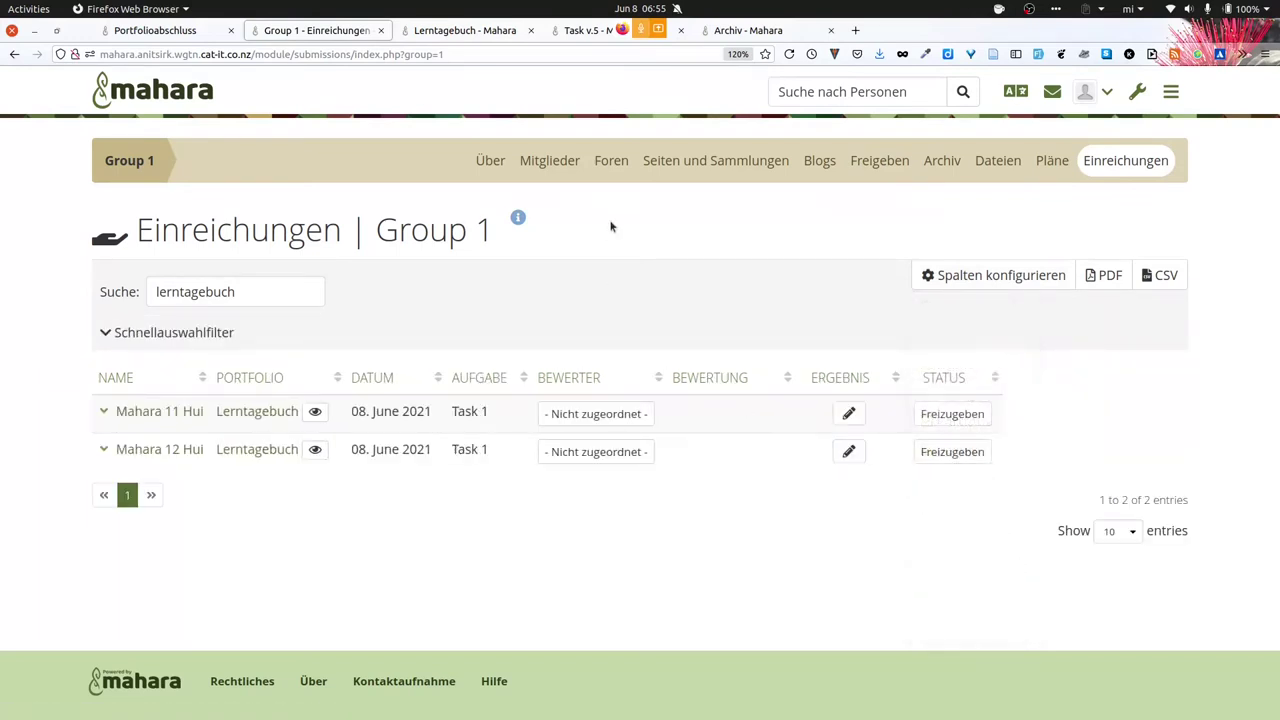
Filter the submissions by Aufgabe, first to Task 1, then to Task 2
left_click(190, 330)
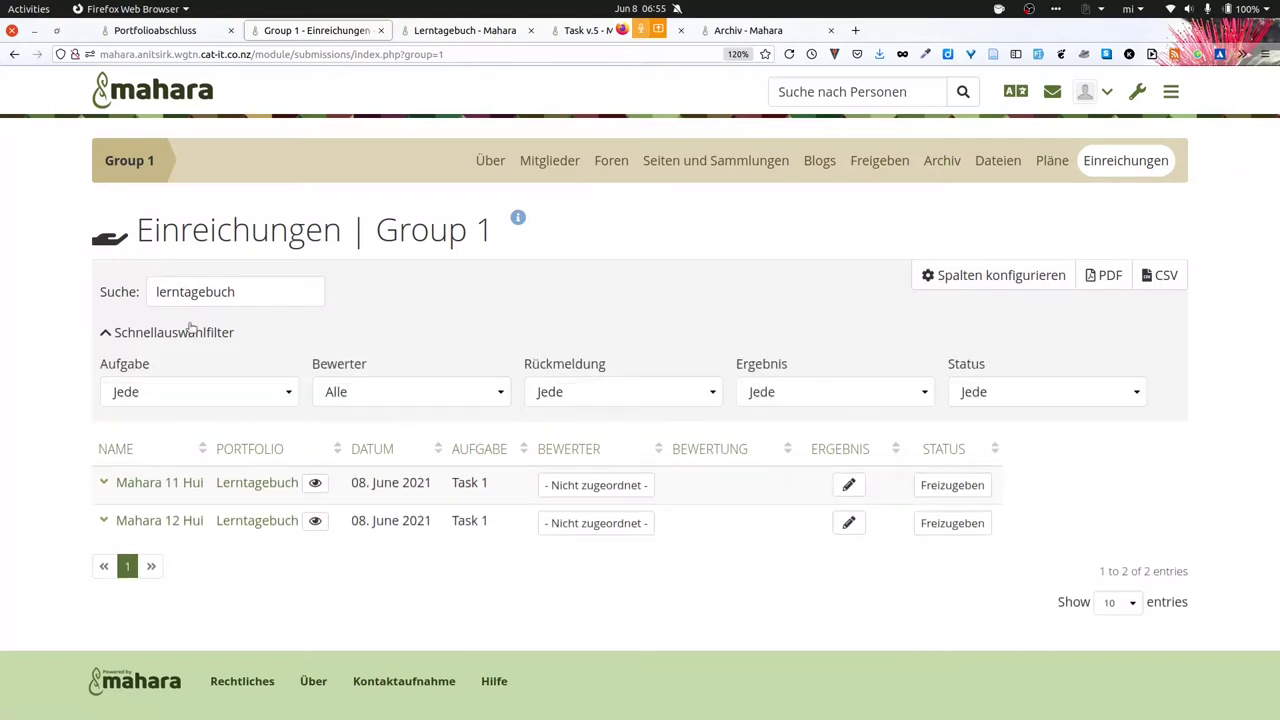
left_click(206, 397)
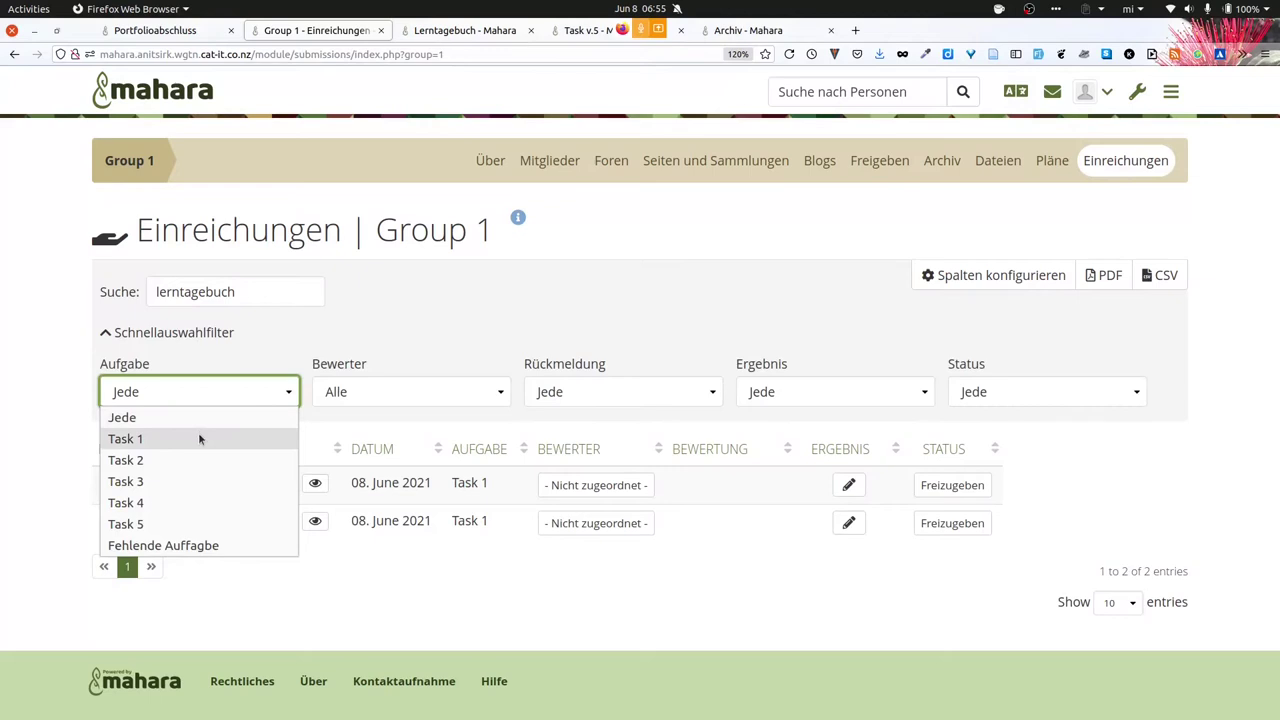
left_click(199, 436)
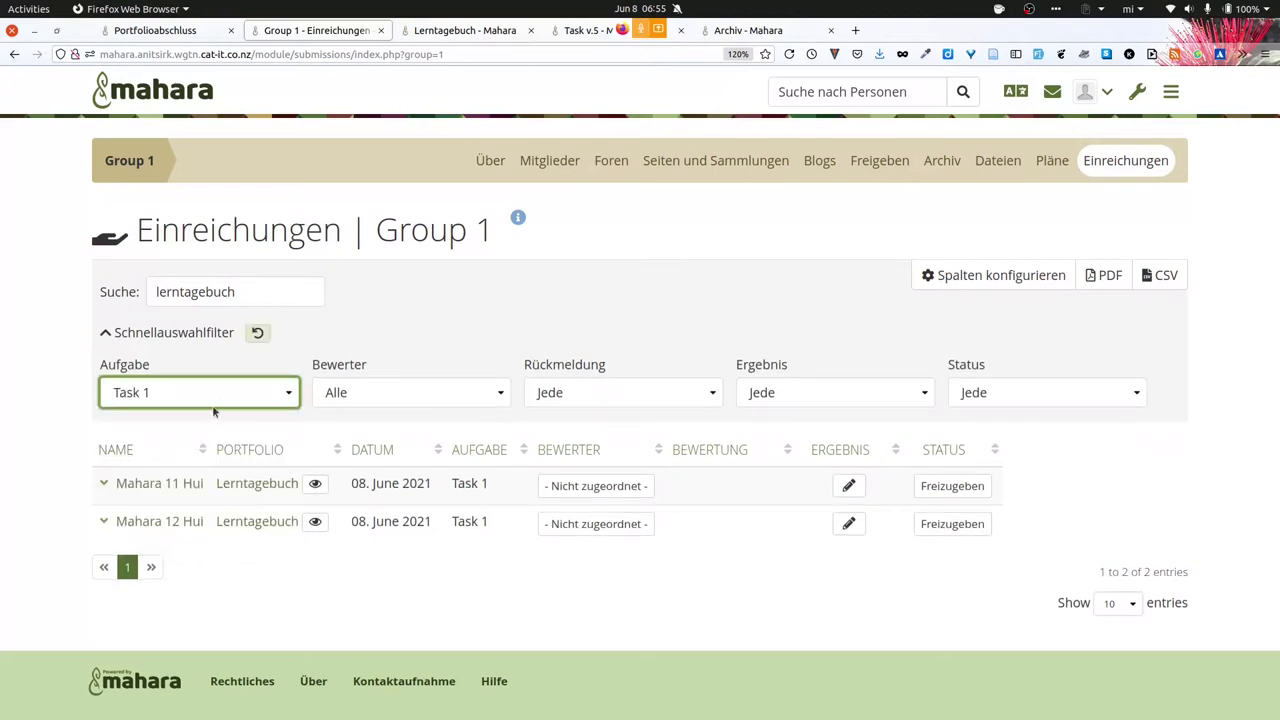
left_click(217, 400)
left_click(173, 463)
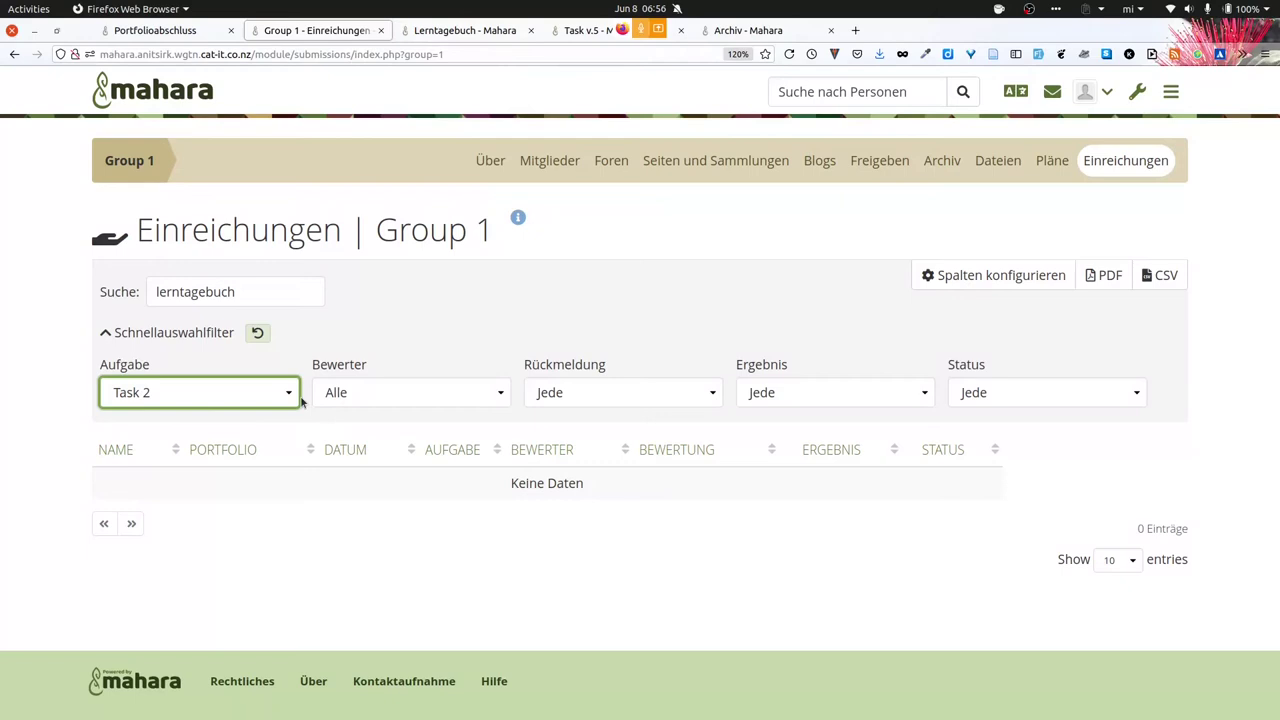
key("alt+Tab")
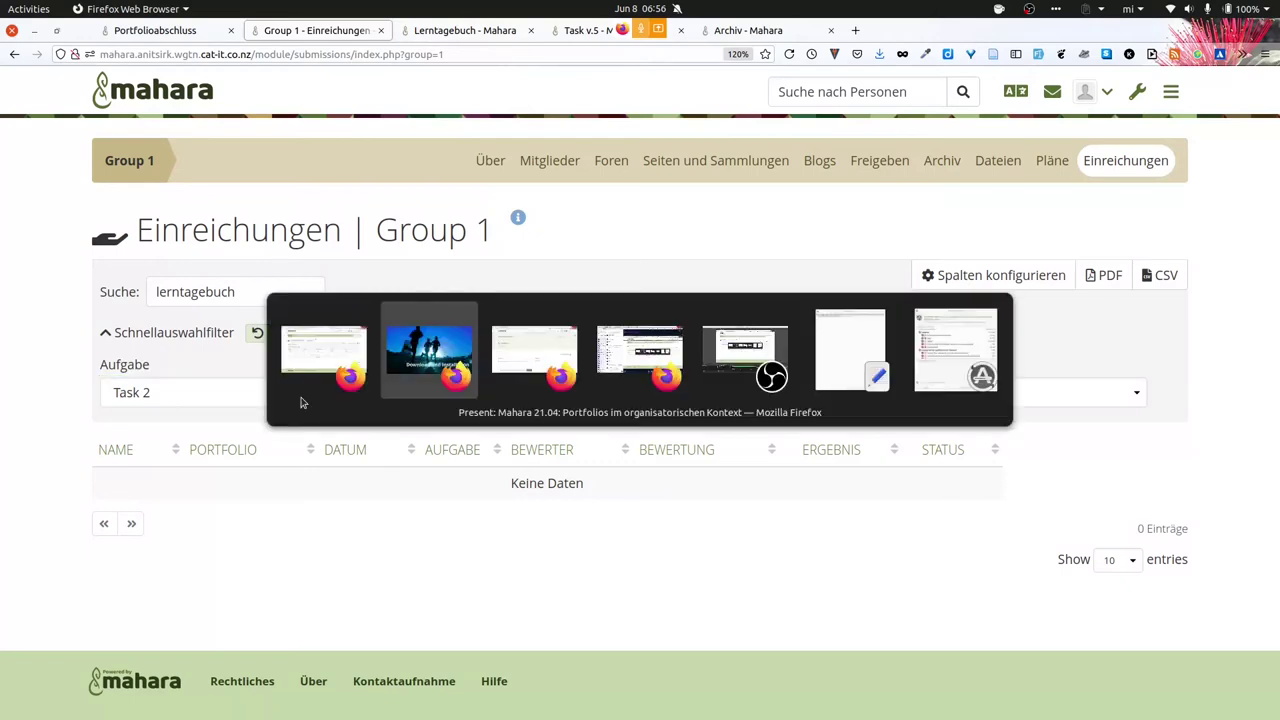
In the other browser window, go to Seiten und Sammlungen
key("alt+Tab")
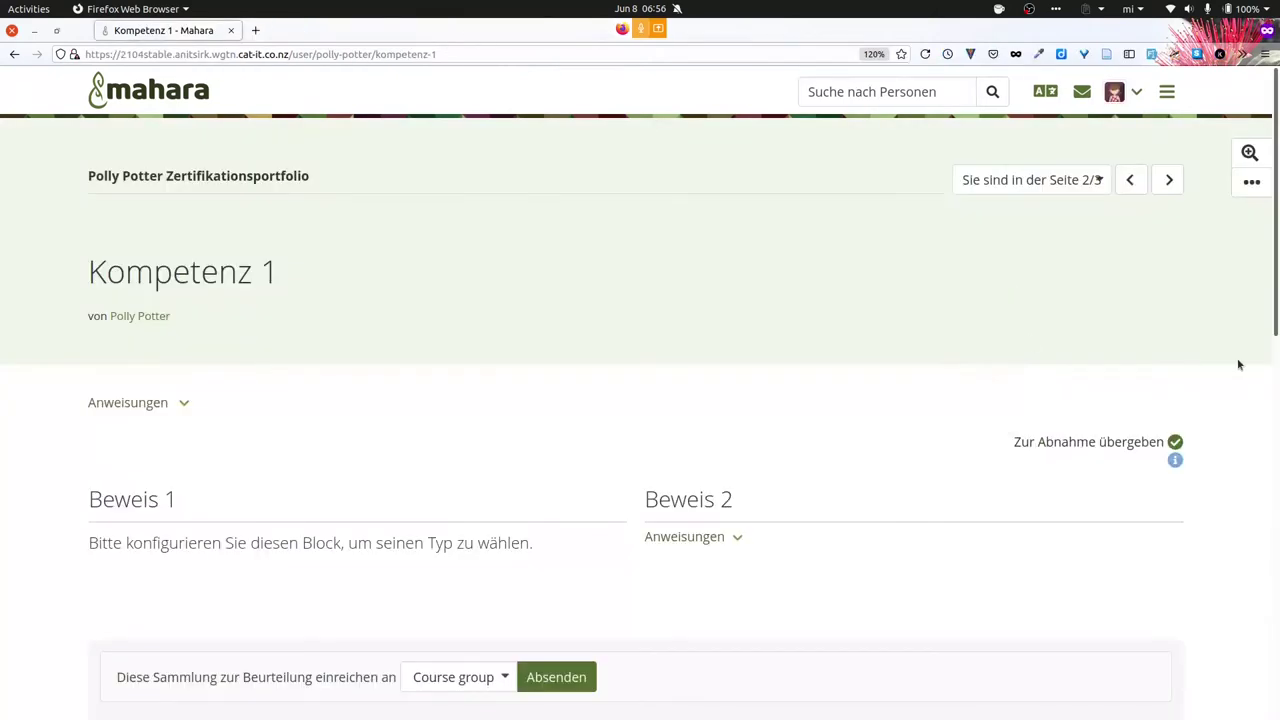
left_click(1166, 91)
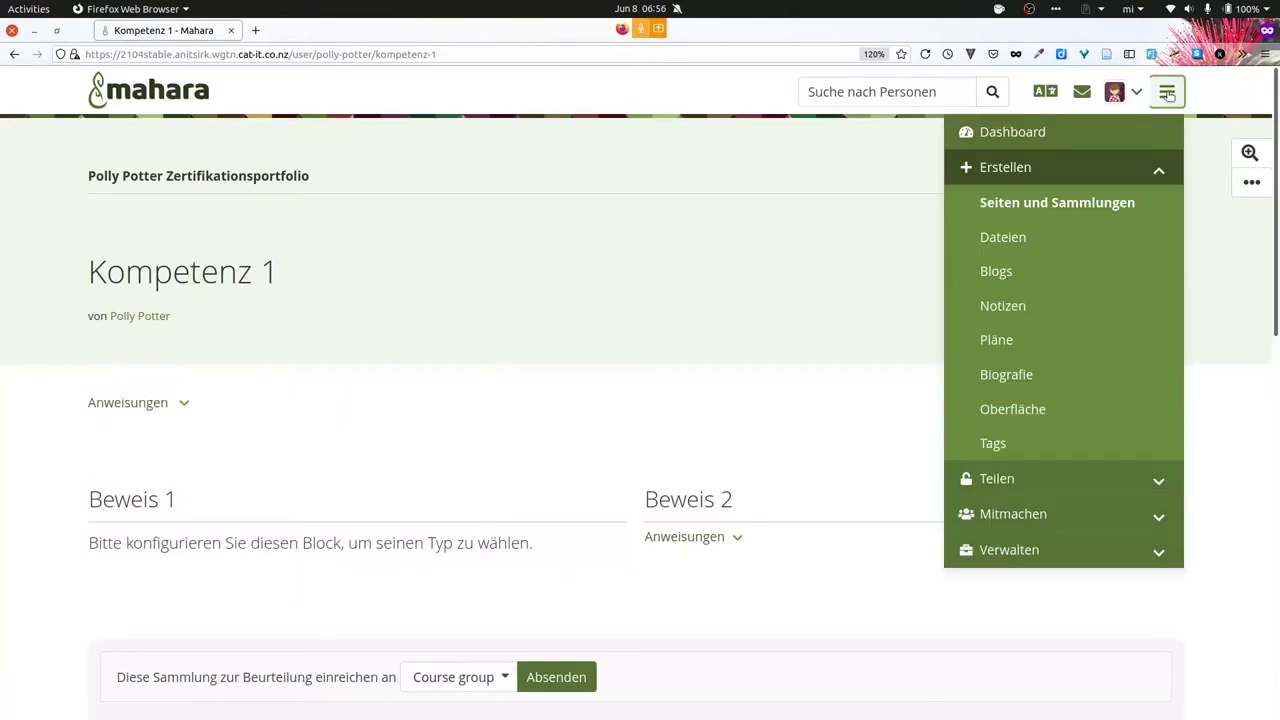
left_click(1035, 204)
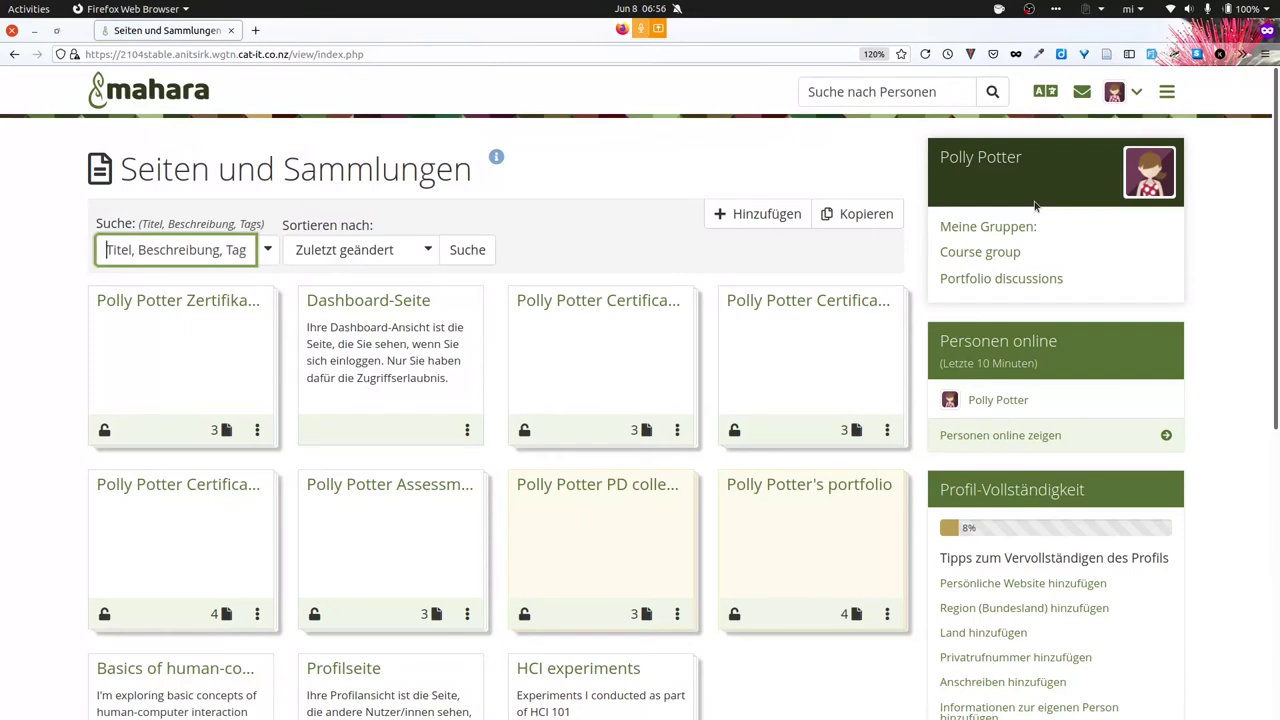
Copy the HE Academy Fellowship application collection and save the copy
left_click(868, 215)
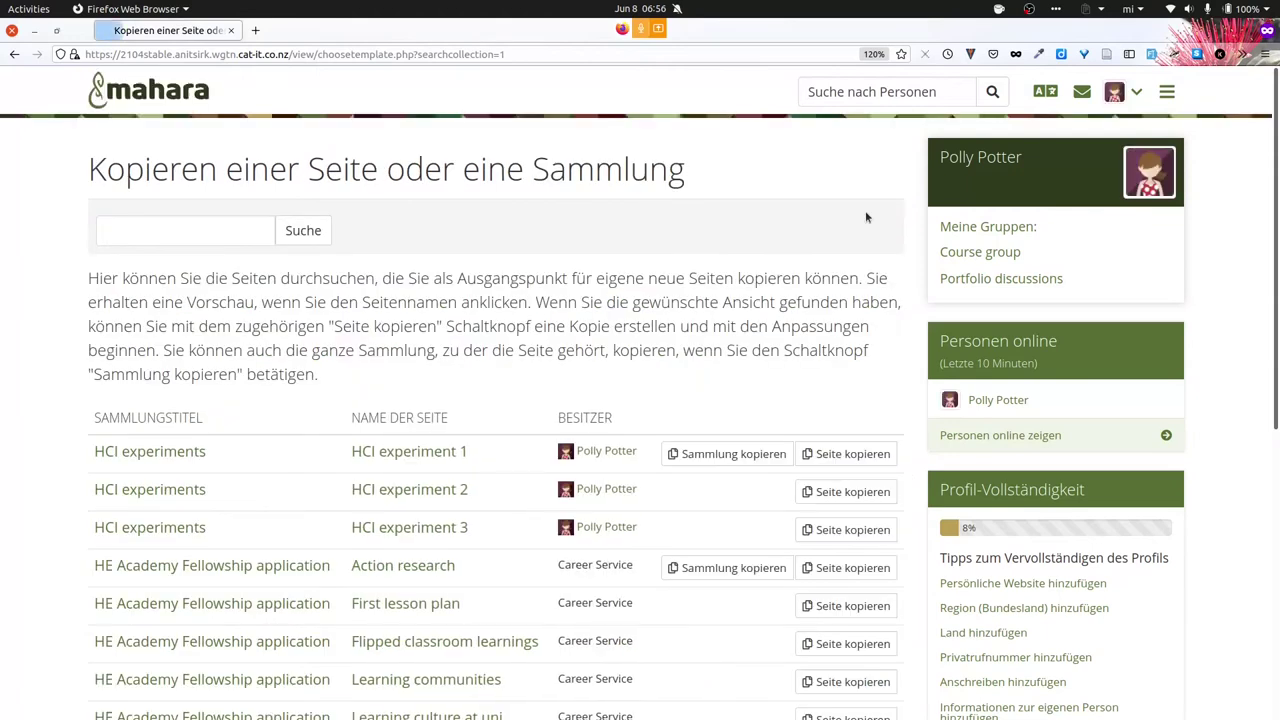
left_click(737, 568)
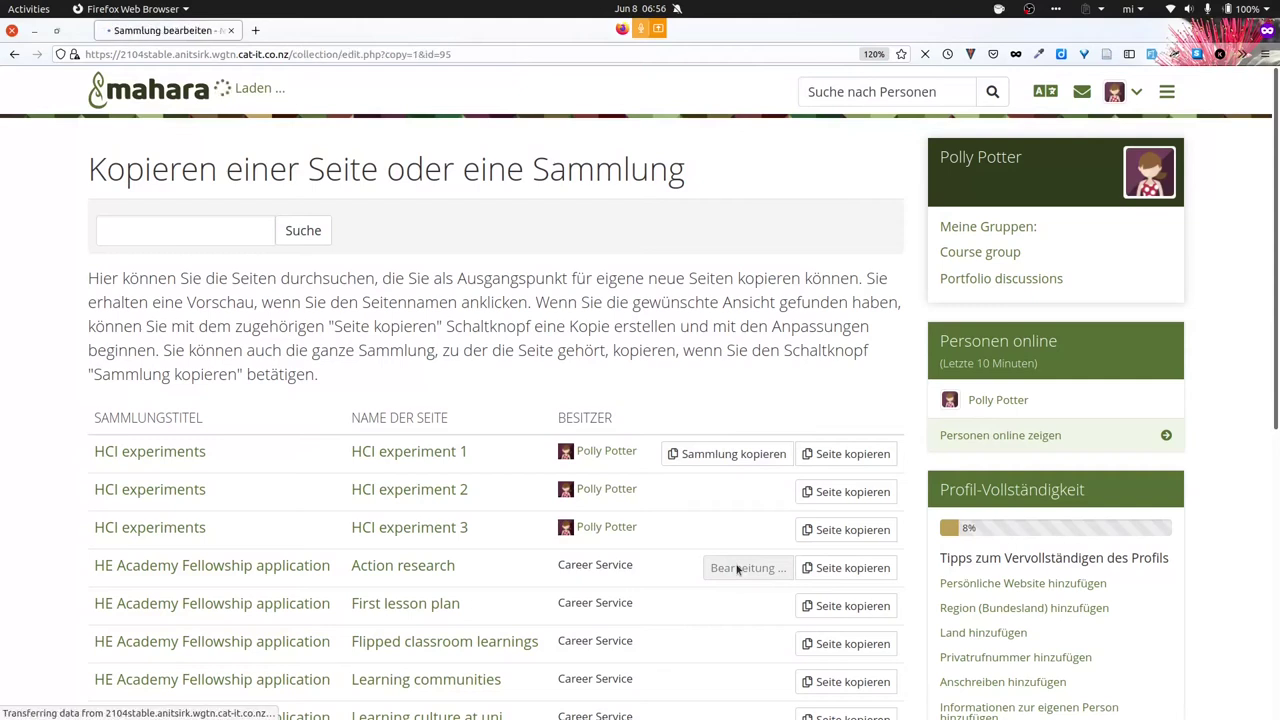
scroll(737, 570, "down", 10)
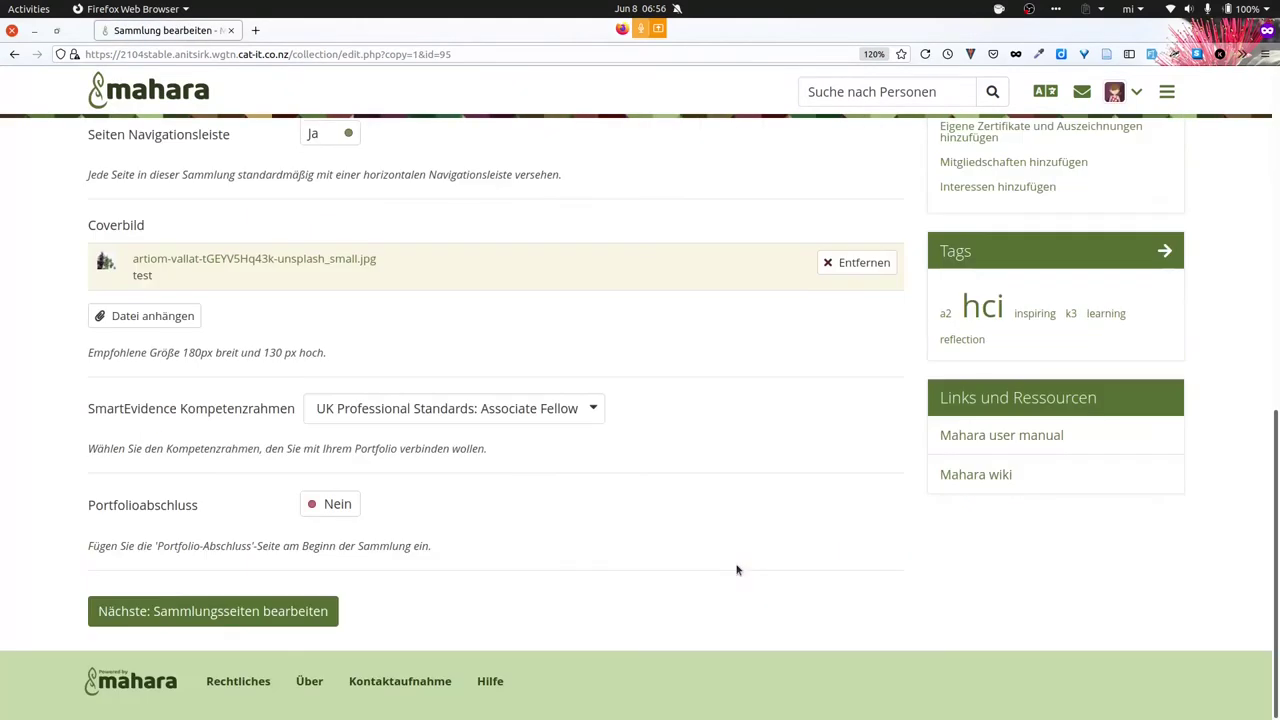
left_click(172, 606)
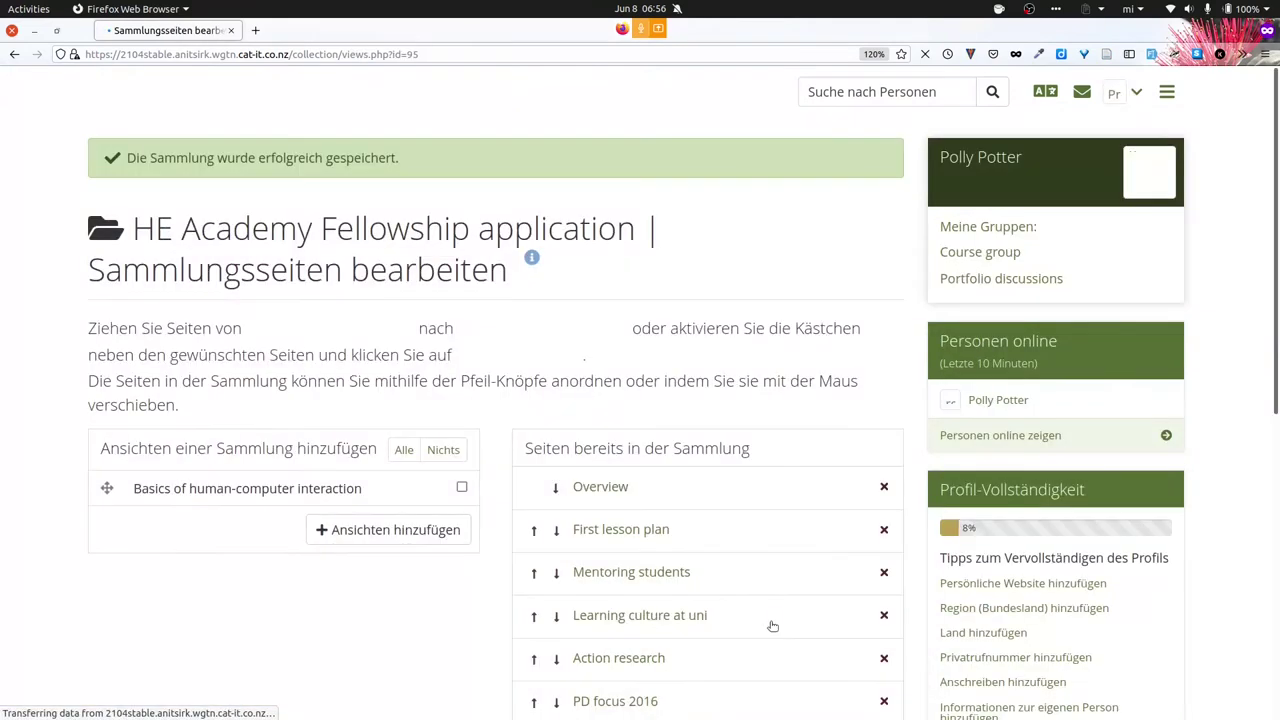
scroll(474, 585, "down", 5)
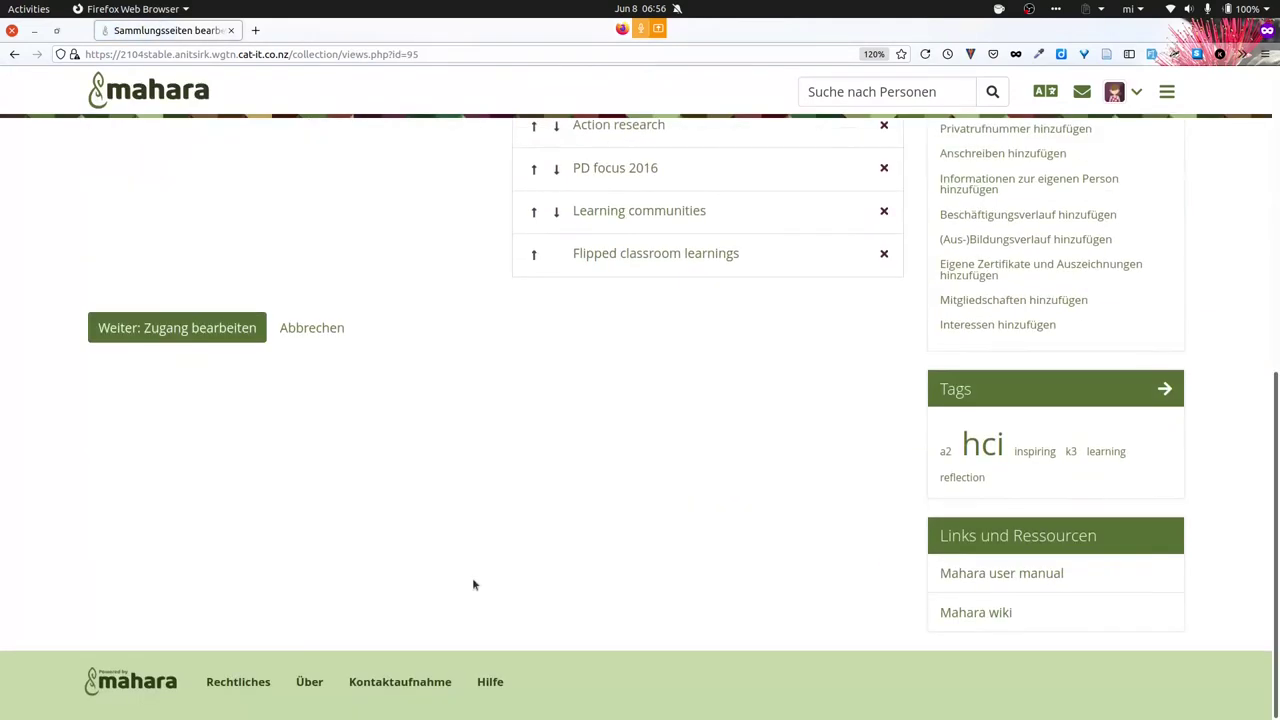
left_click(183, 338)
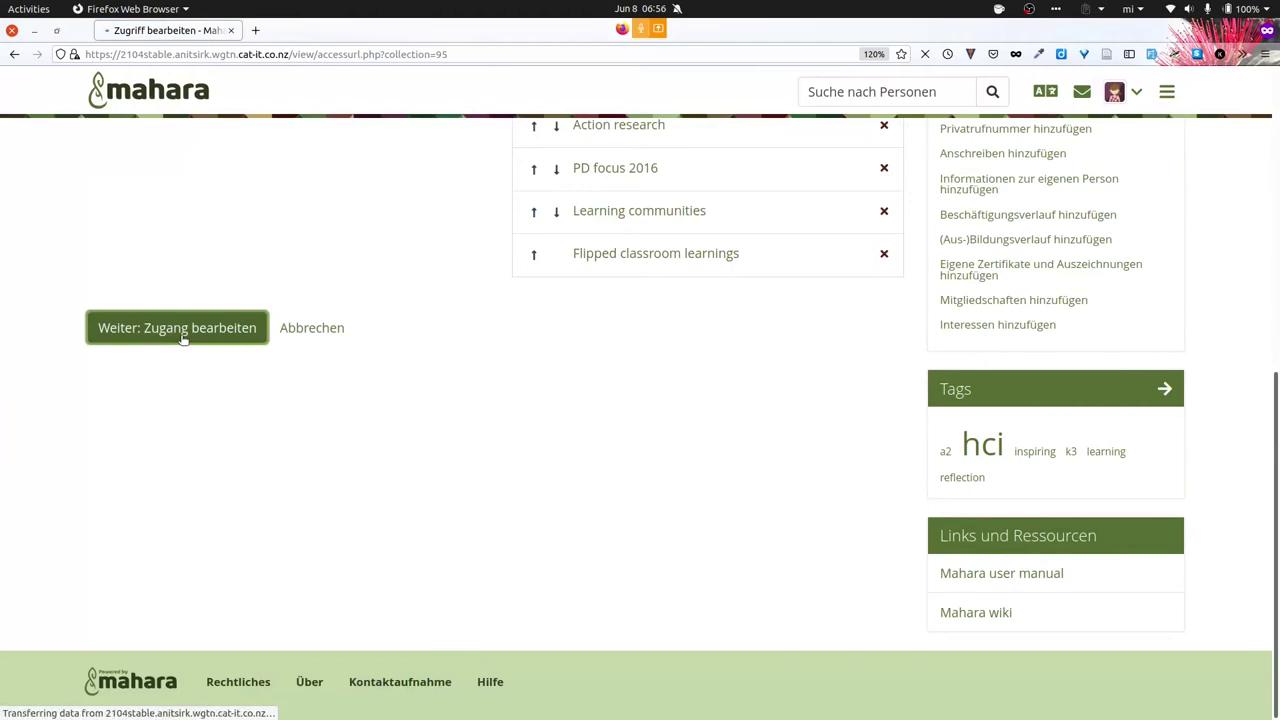
left_click(135, 578)
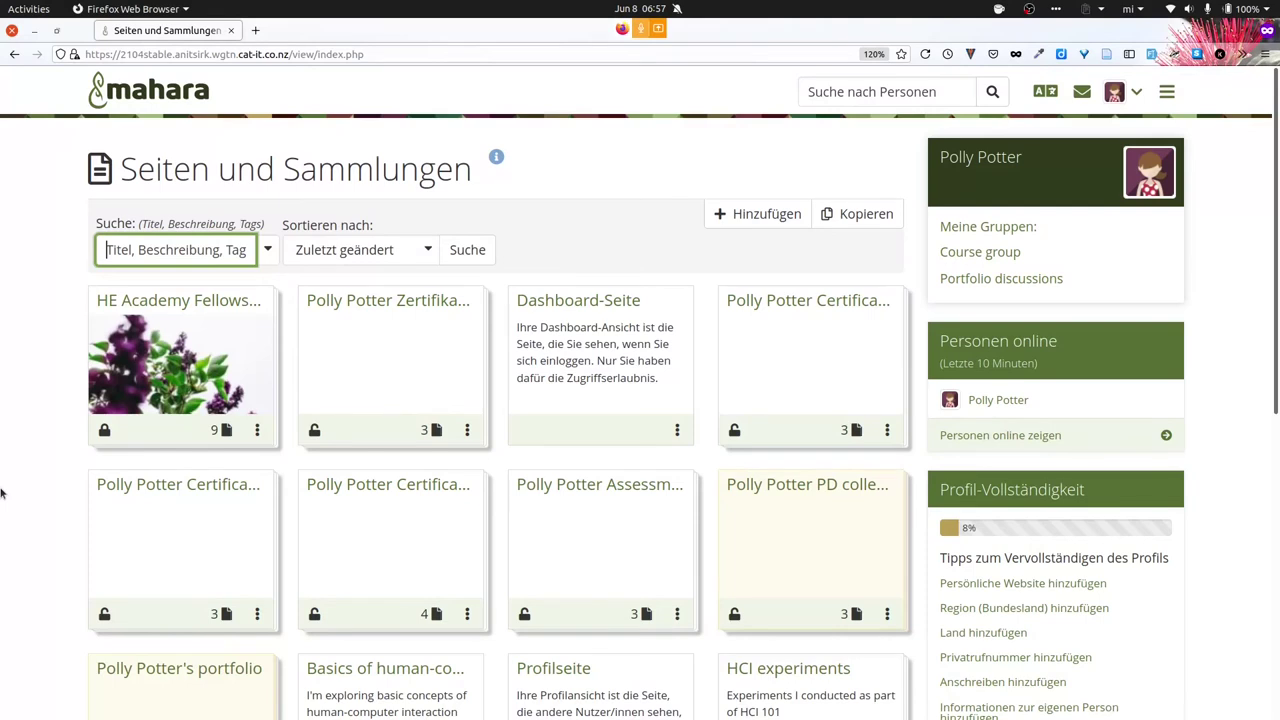
key("alt+Tab")
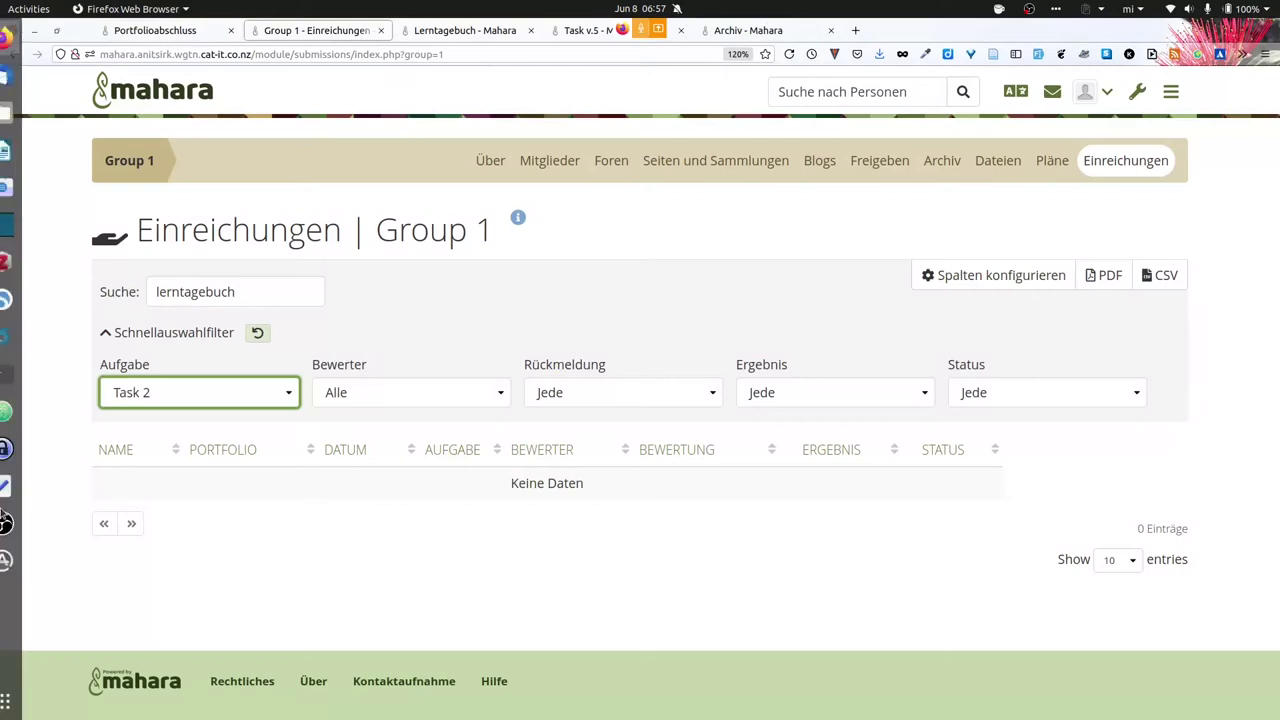
Set the Aufgabe filter back to Task 1, listing both Lerntagebuch submissions
left_click(253, 398)
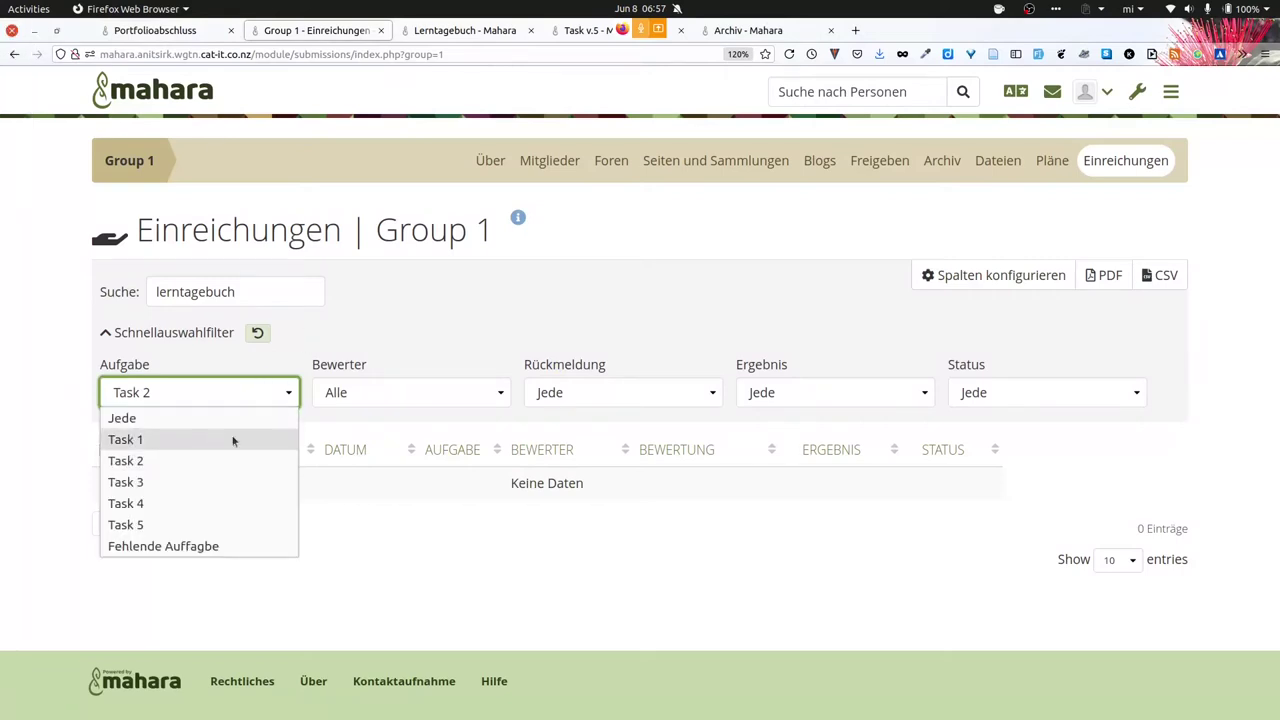
left_click(233, 440)
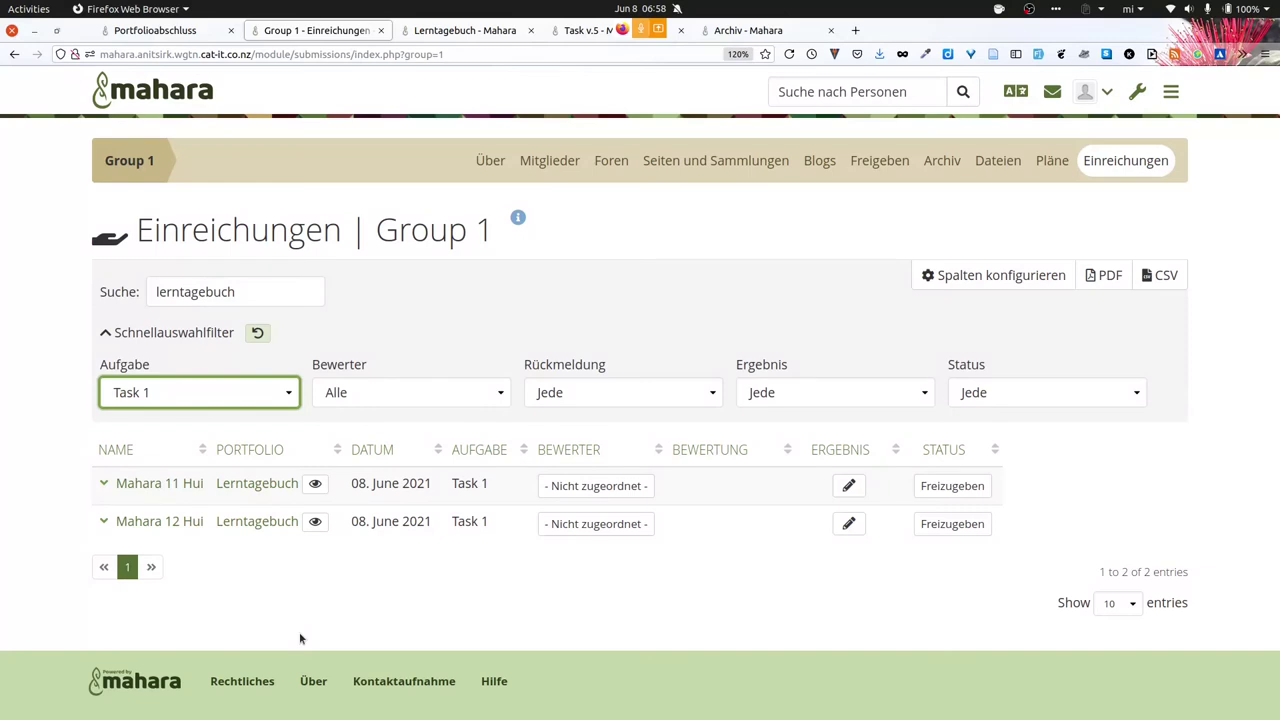
key("alt+Tab")
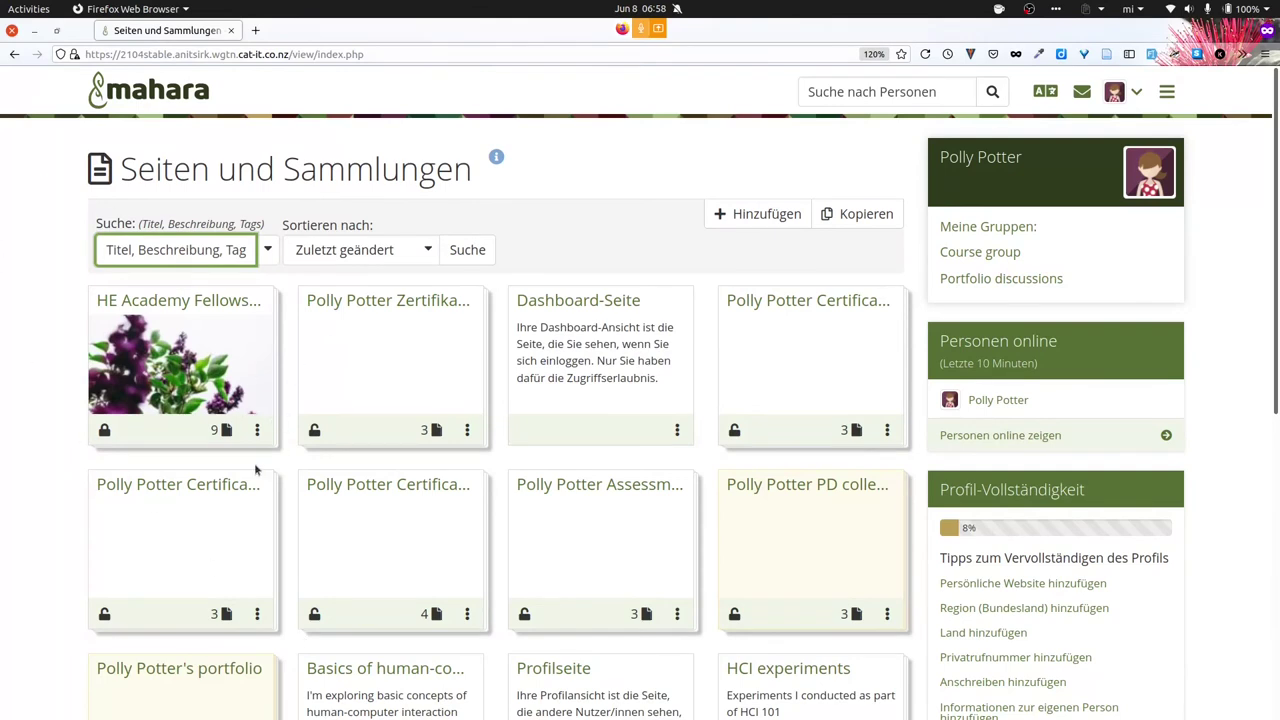
Choose Löschen from the HE Academy collection card's actions menu and confirm with Ja
mouse_move(224, 430)
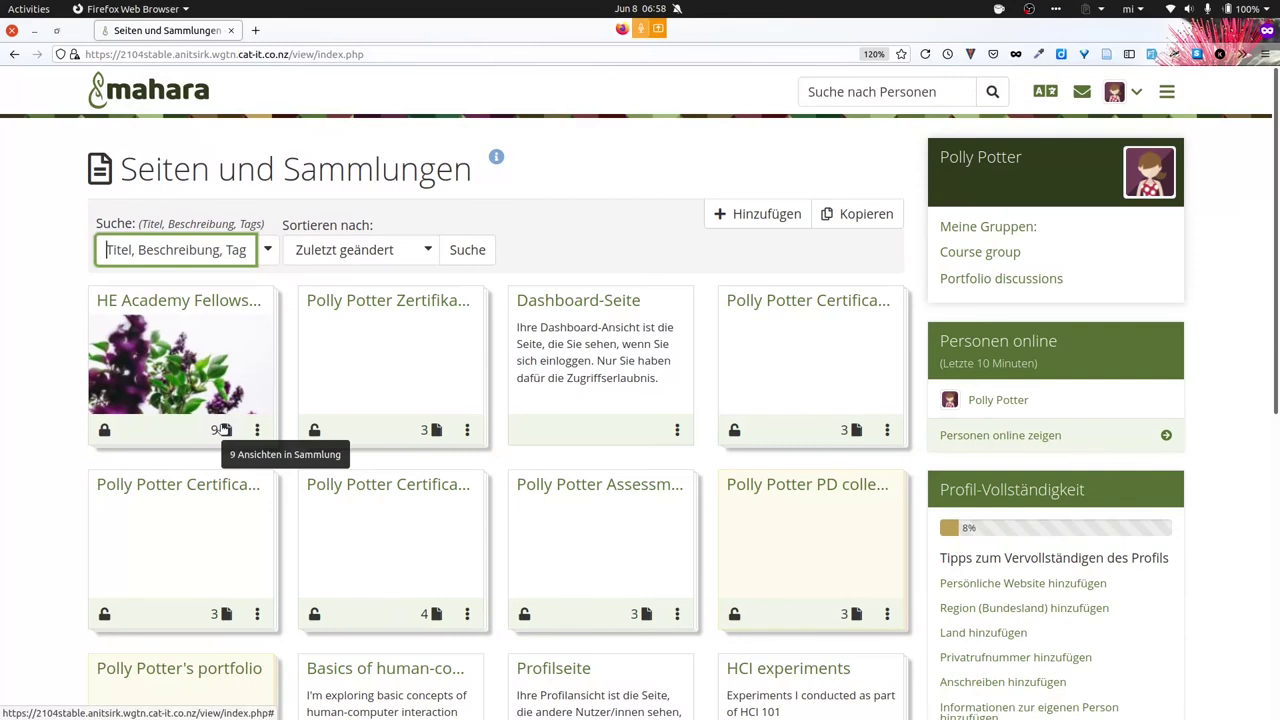
left_click(257, 430)
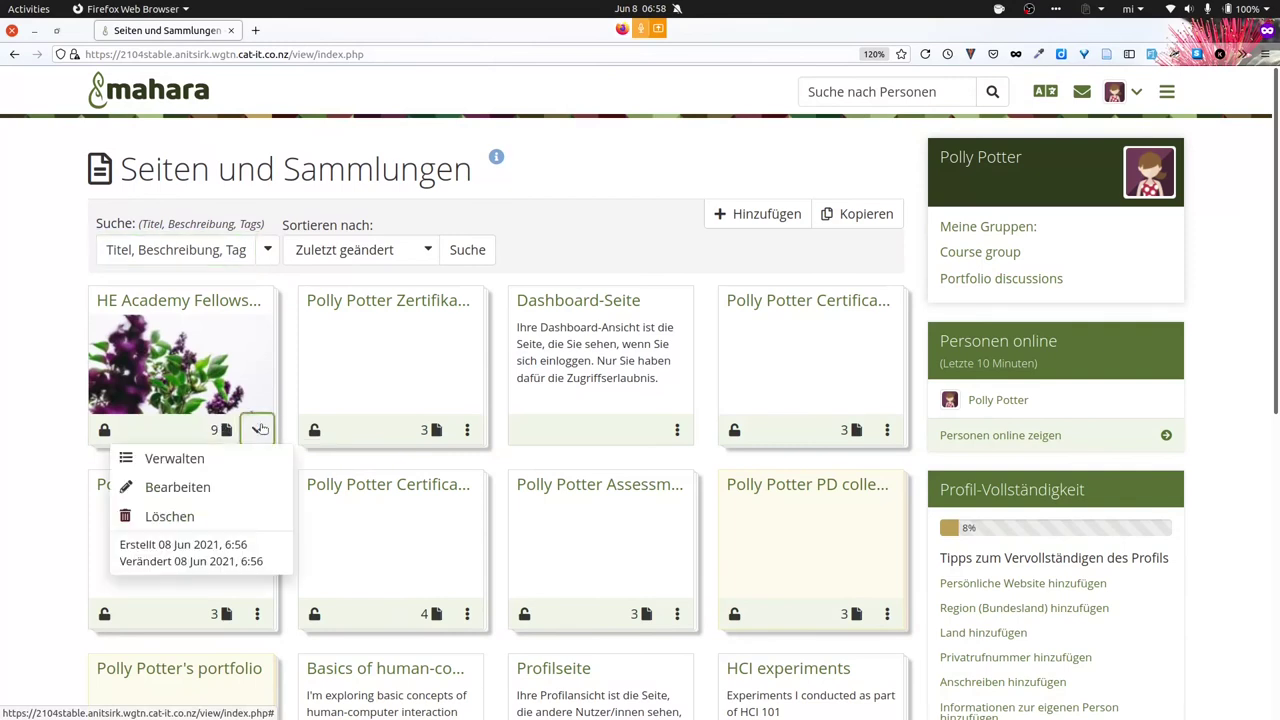
left_click(157, 518)
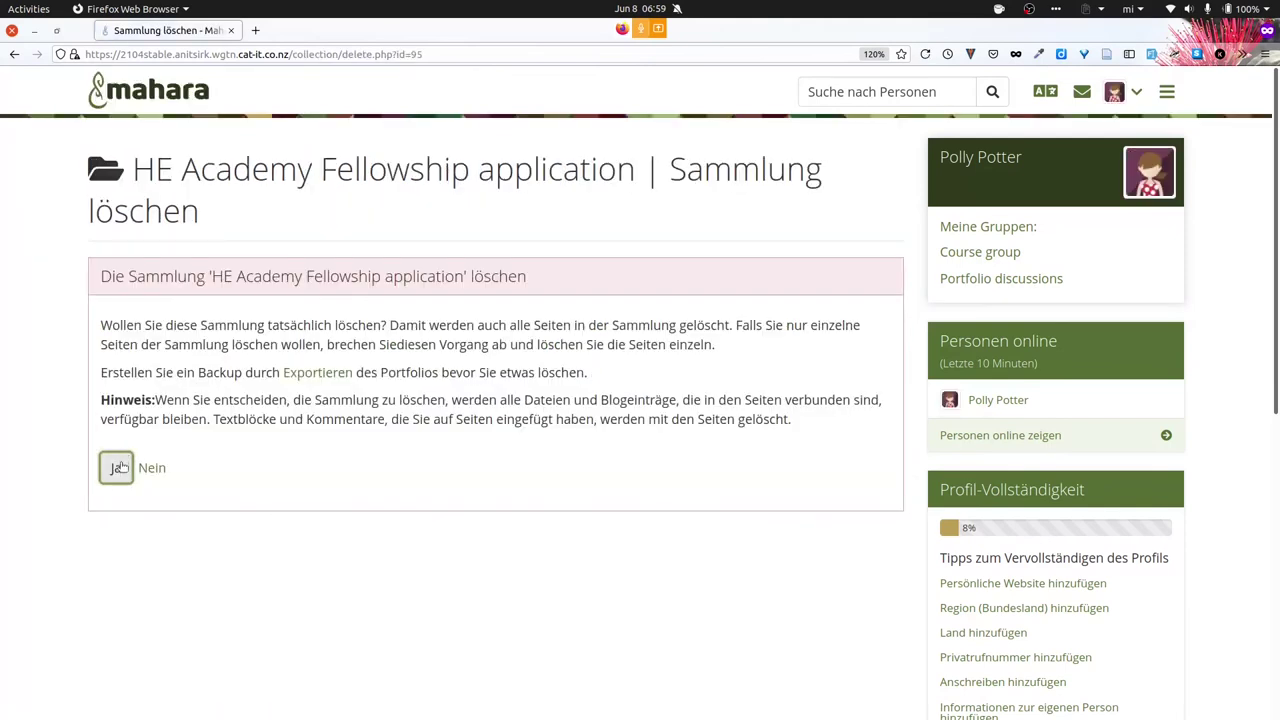
left_click(117, 468)
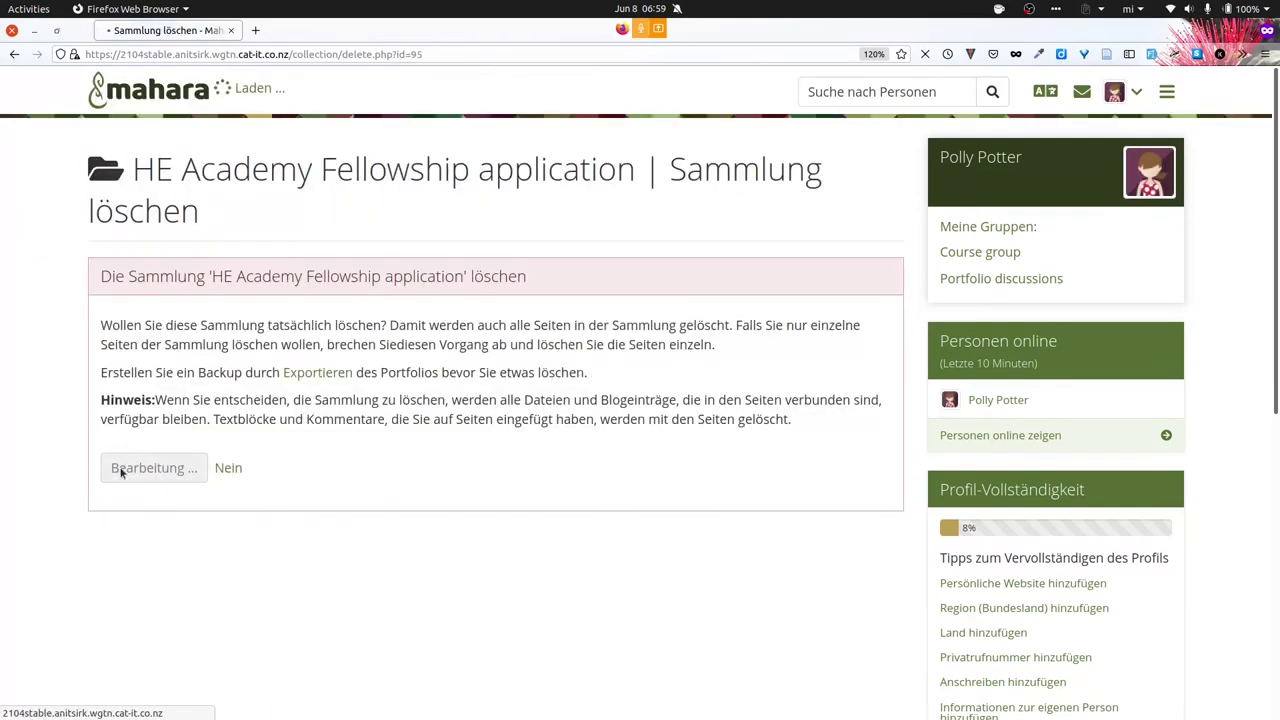